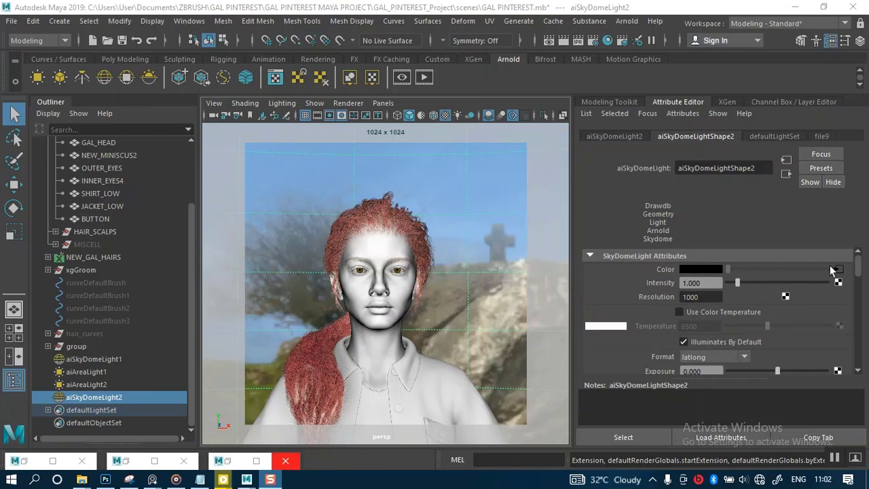
Examine the image file and color space settings of the aiSkyDomeLight2 color texture, browsing its Exterior environments folder without changing the image.
left_click(840, 271)
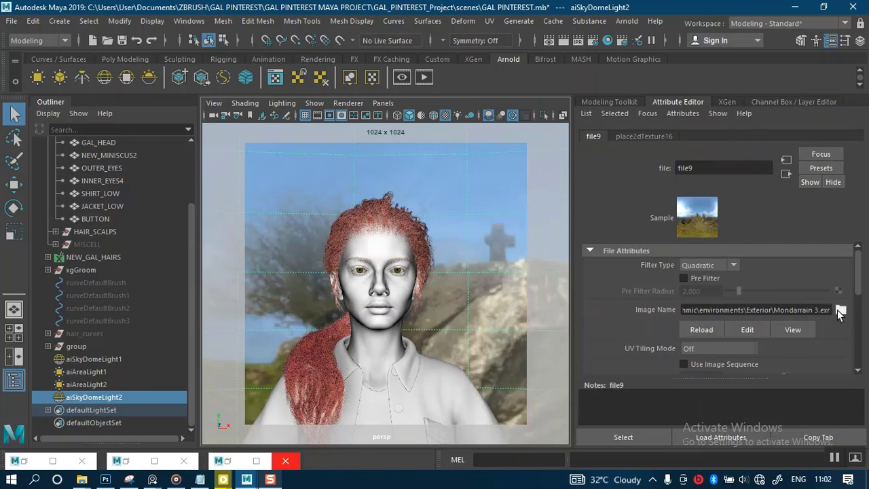
left_click(840, 310)
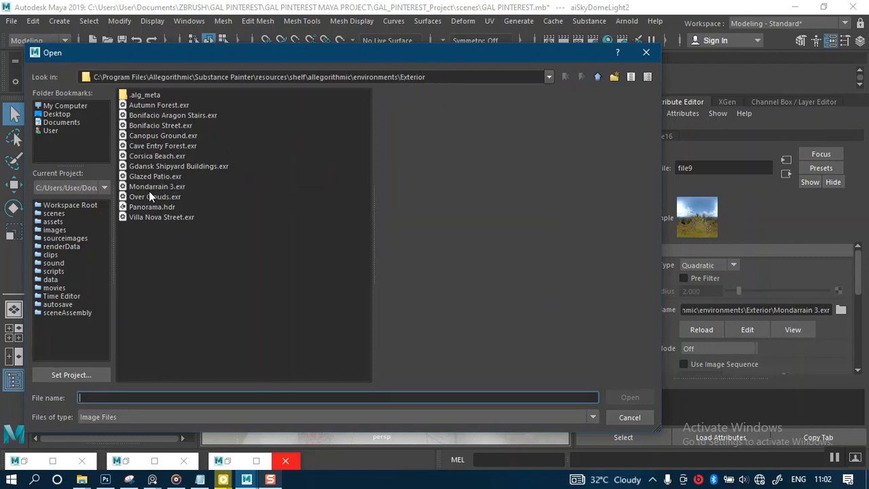
left_click(630, 417)
scroll(662, 345, "down", 3)
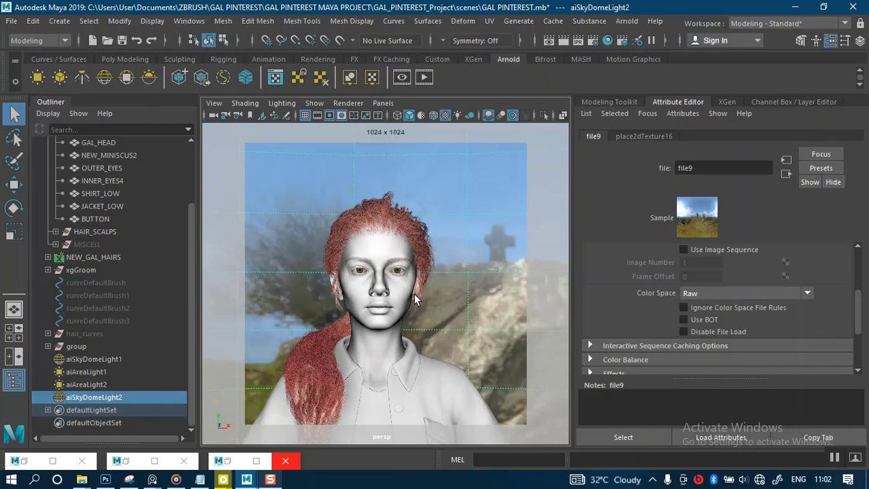
Bring up the Arnold RenderView, hide its display settings and enlarge the window to full screen.
left_click(256, 460)
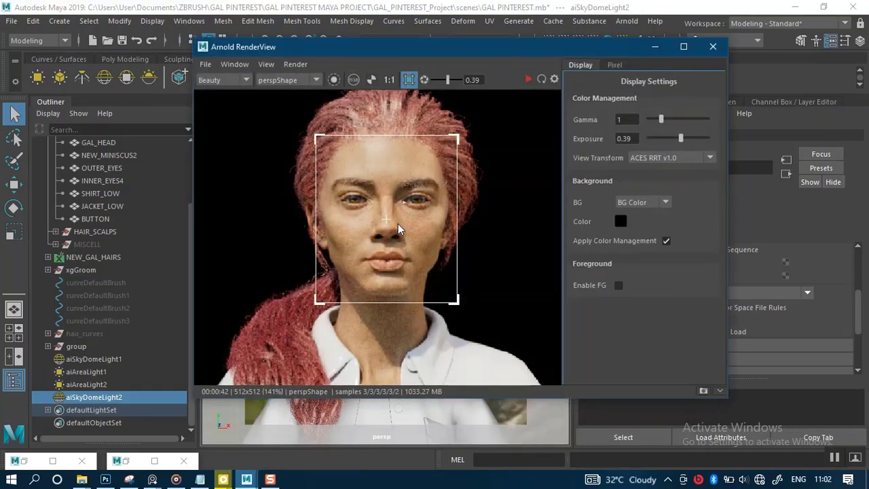
scroll(398, 224, "down", 1)
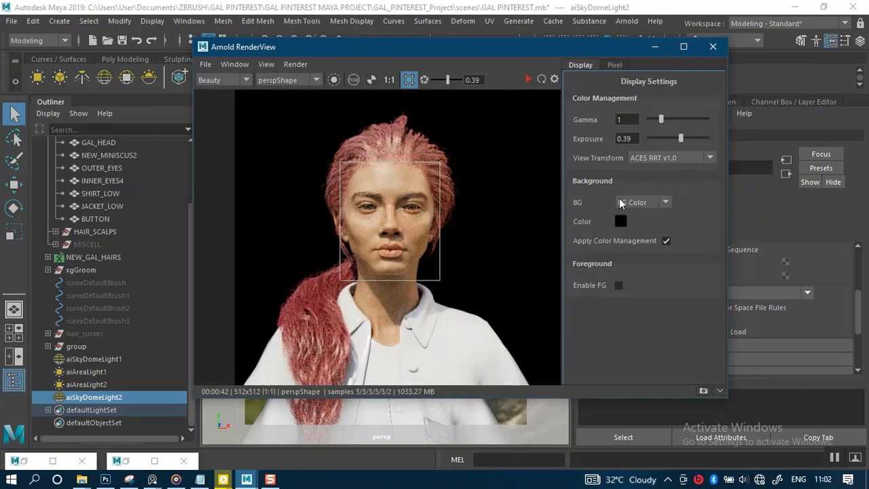
left_click(556, 80)
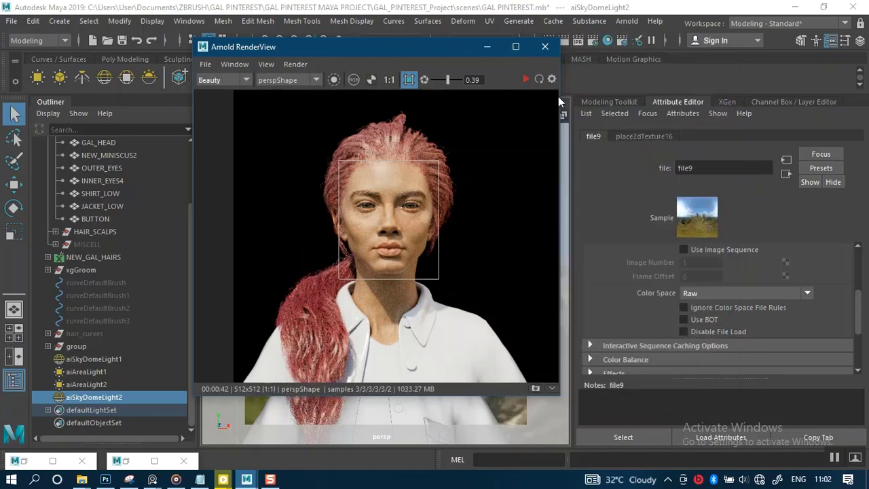
left_click(517, 46)
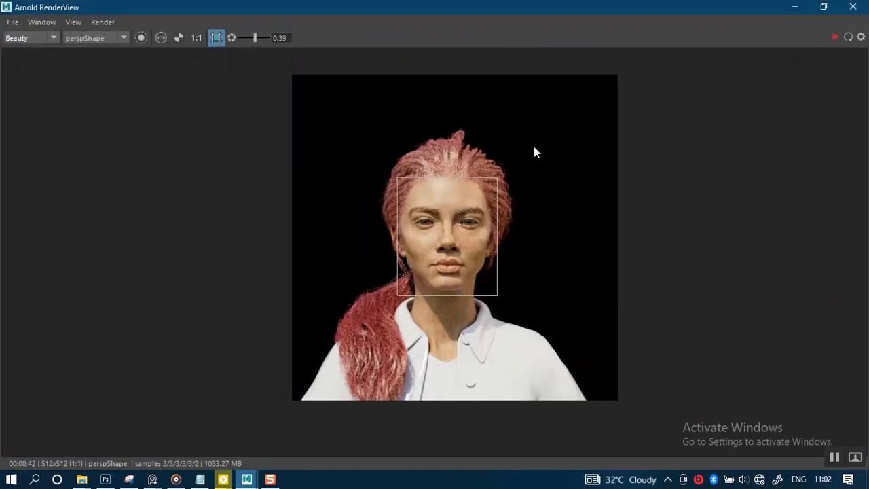
Examine the character render's face, hair and jacket up close and as a whole, and put the RenderView away.
scroll(487, 227, "up", 1)
scroll(488, 227, "up", 2)
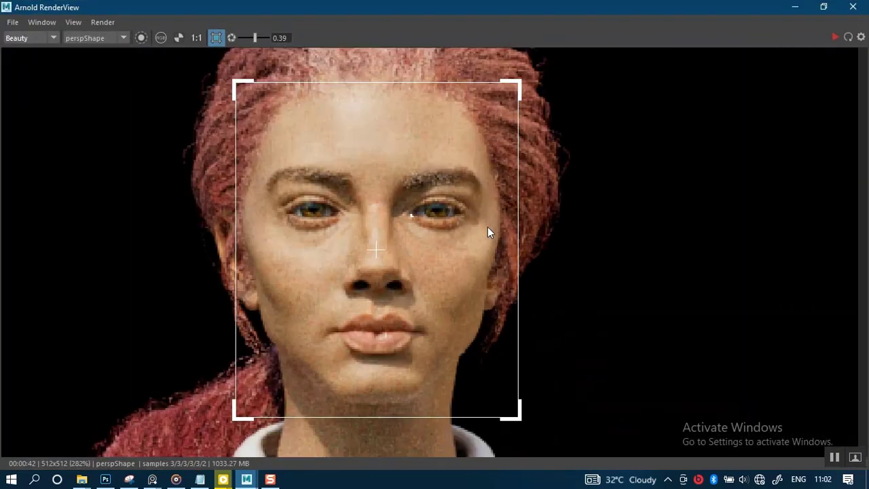
scroll(487, 227, "down", 1)
scroll(588, 301, "down", 1)
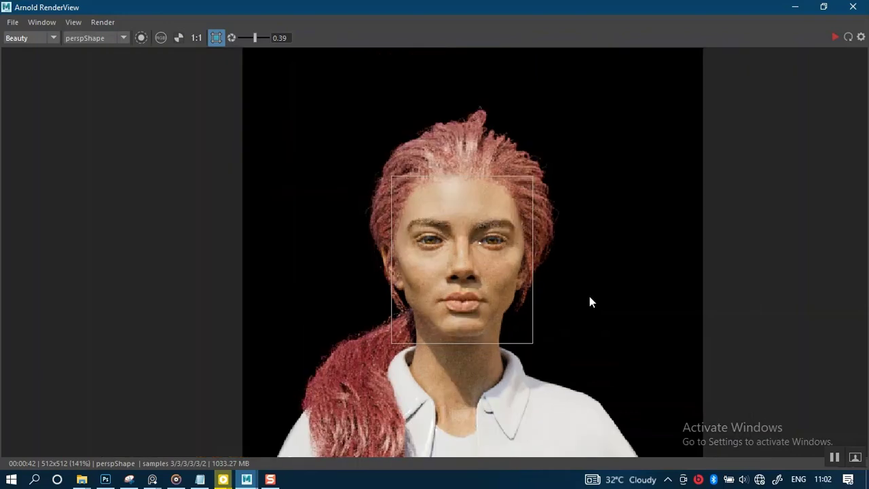
middle_click_drag(557, 294, 555, 255)
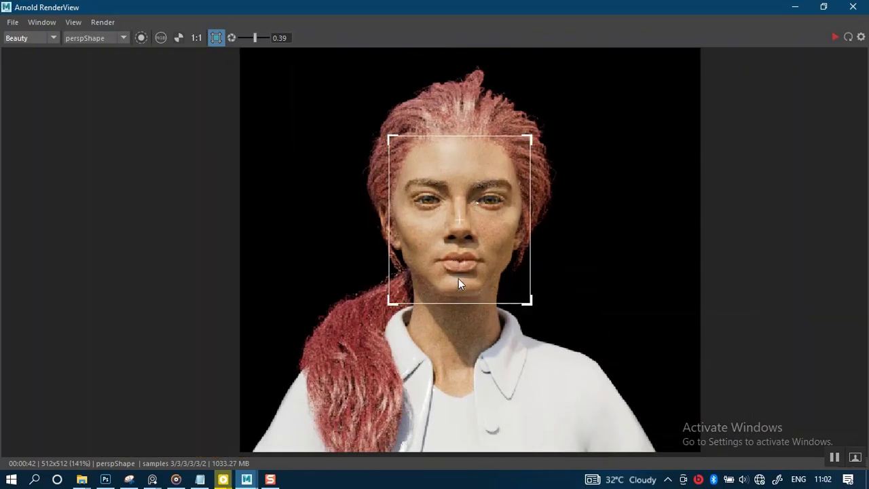
middle_click_drag(592, 306, 589, 271)
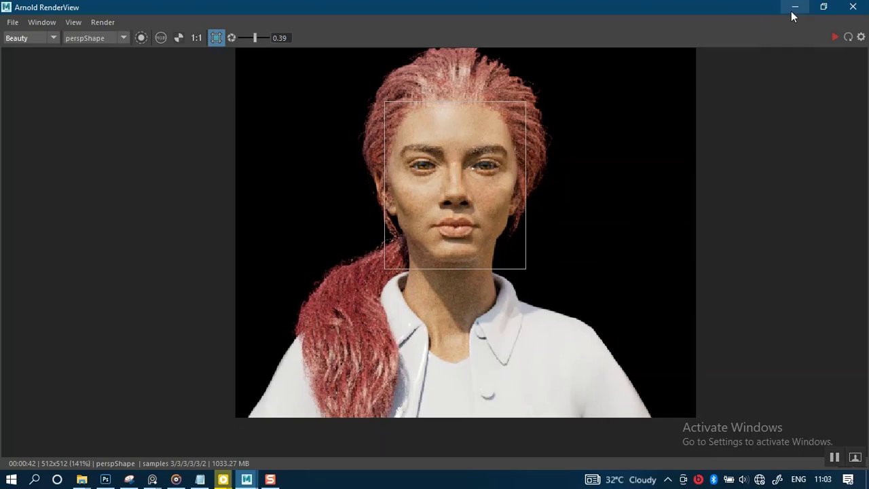
left_click(822, 8)
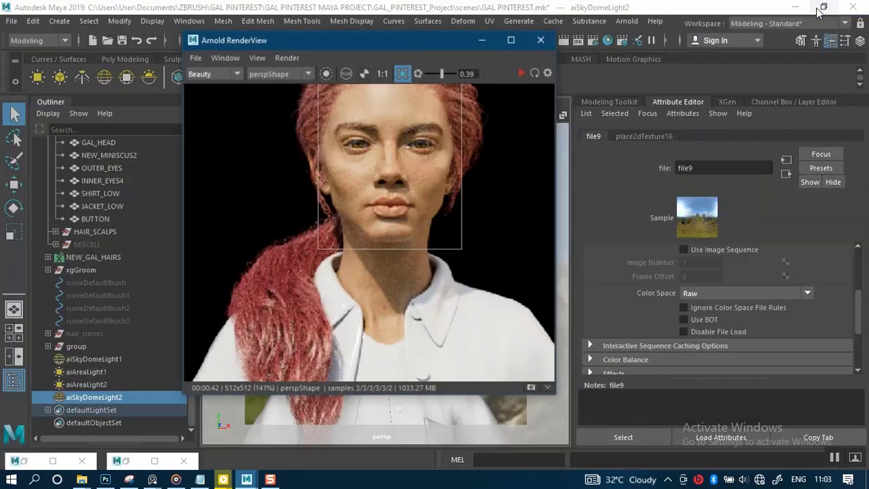
left_click(487, 48)
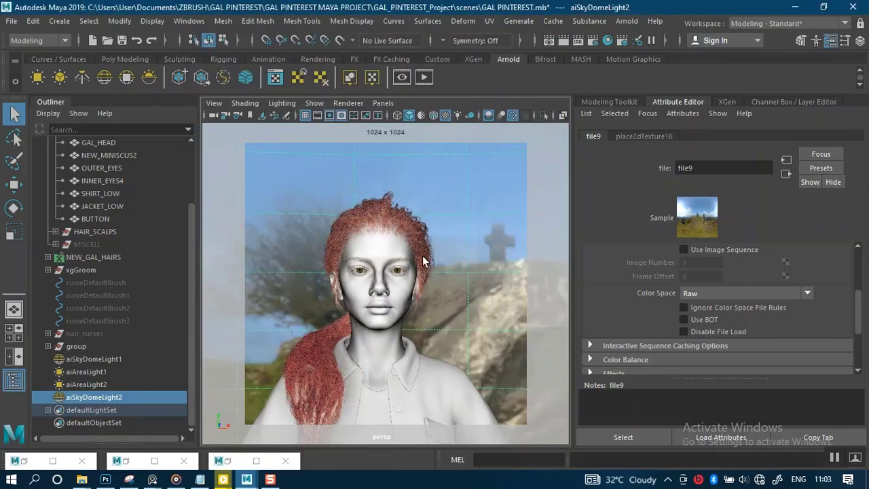
left_click(224, 465)
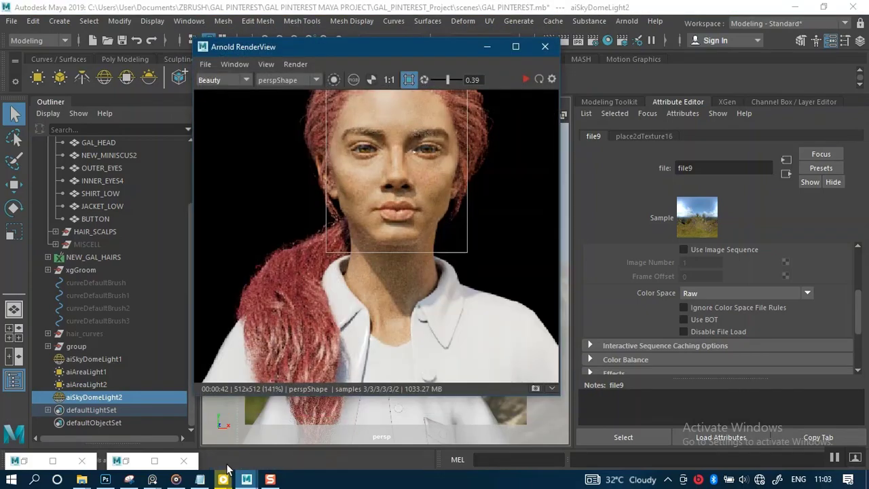
left_click(486, 48)
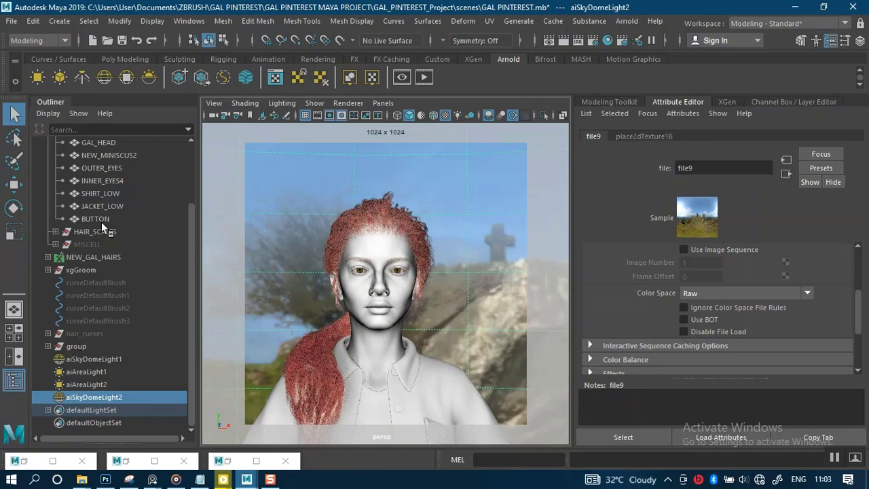
Hide NEW_GAL_HAIRS and the GAL_HEAD, NEW_MINISCUS2, OUTER_EYES and INNER_EYES4 meshes so only the garments remain.
left_click(73, 259)
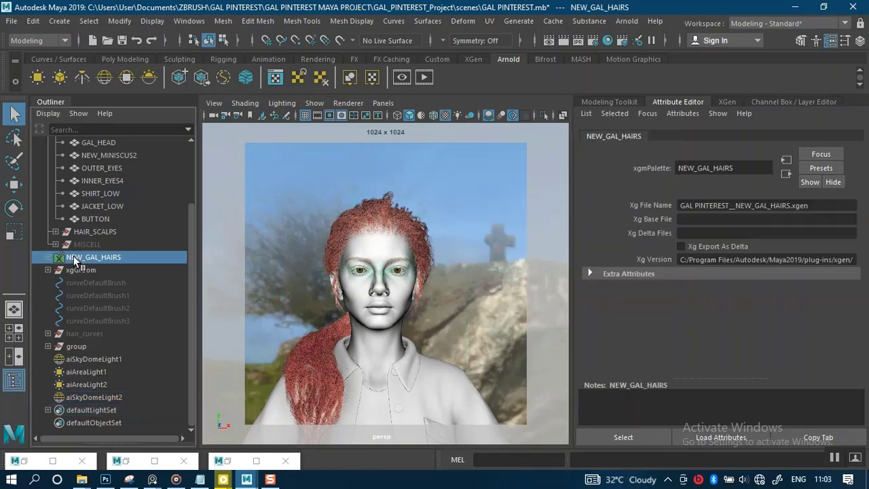
key("ctrl+h")
scroll(86, 229, "up", 2)
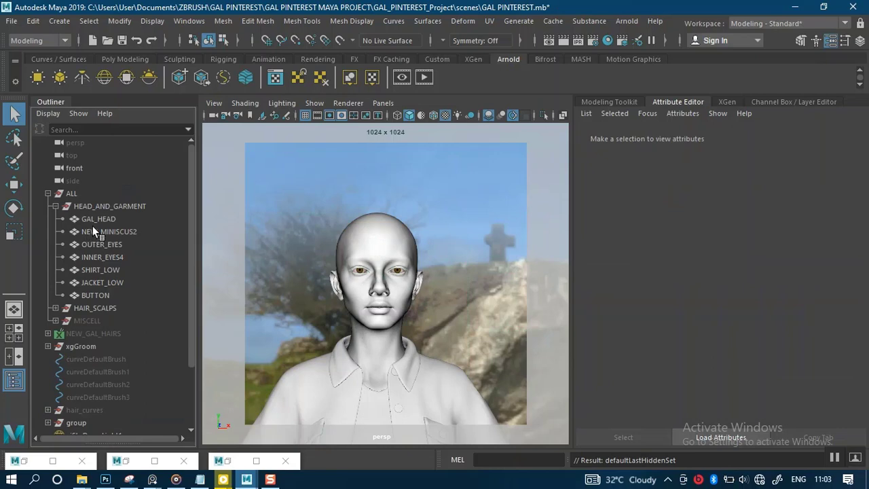
left_click(94, 220)
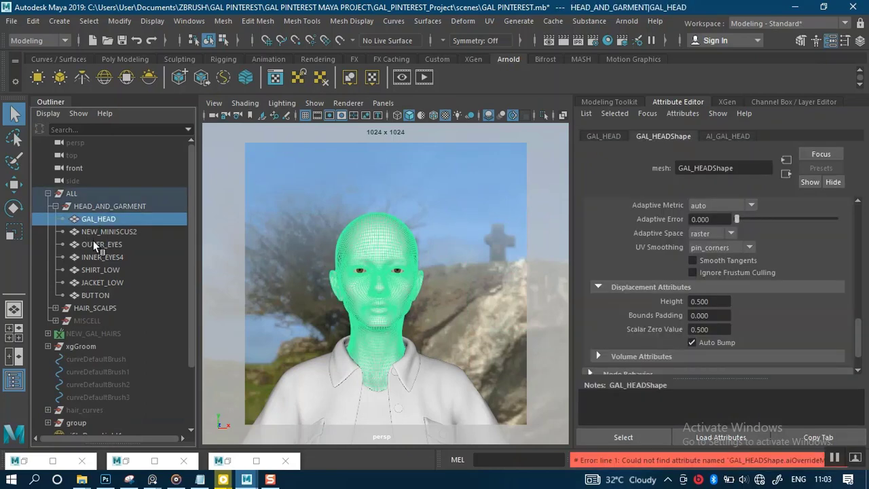
left_click(94, 242, "ctrl")
left_click(97, 230, "ctrl")
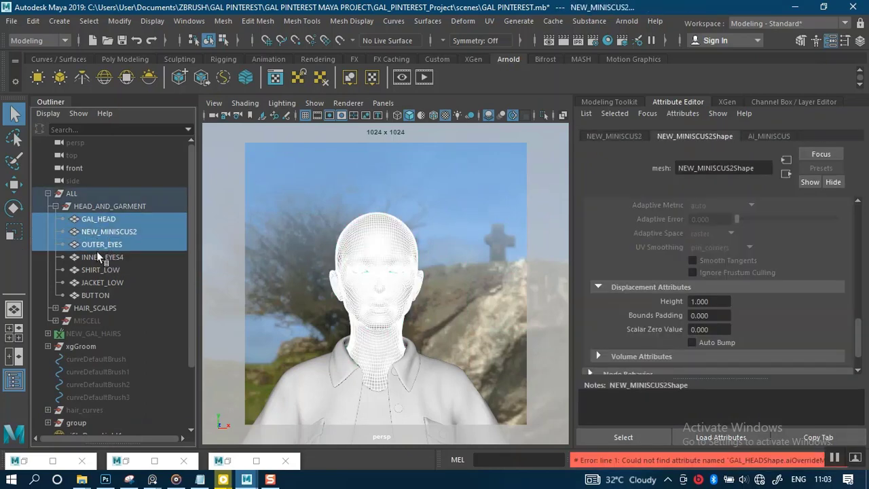
left_click(96, 256, "ctrl")
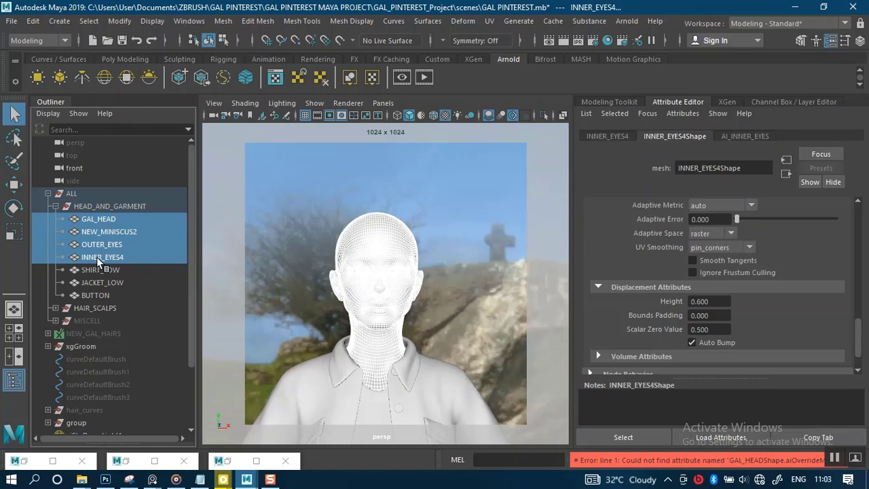
key("ctrl+h")
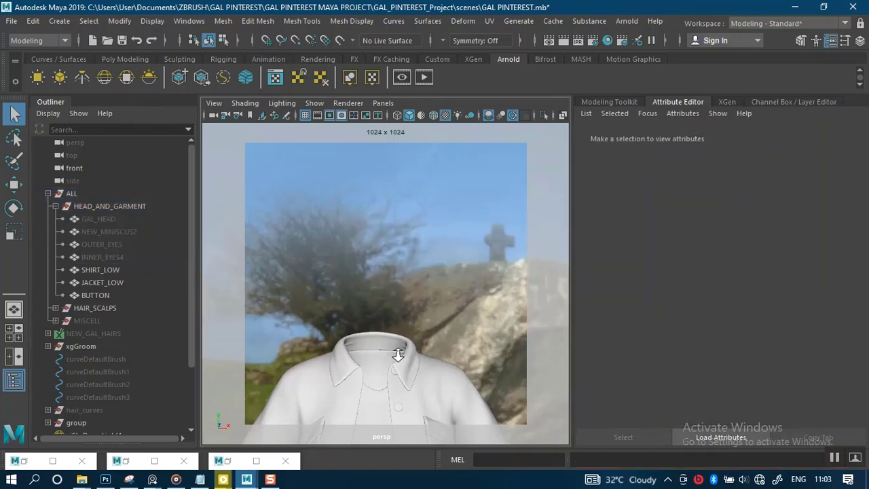
Select the inner shirt mesh SHIRT_LOW under the jacket and show the attributes of its AI_SHIRT material.
scroll(398, 351, "down", 2)
middle_click_drag(401, 347, 414, 220, "alt")
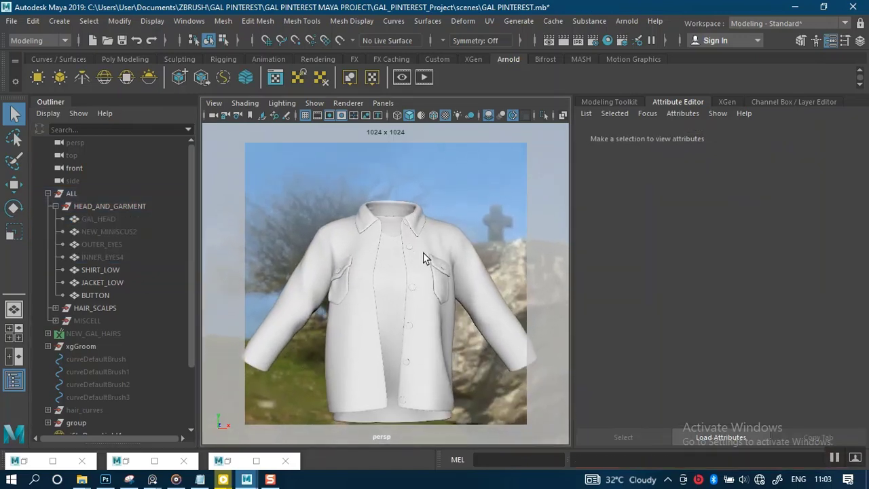
left_click_drag(423, 251, 412, 256, "alt")
middle_click_drag(408, 281, 406, 268, "alt")
right_click_drag(408, 266, 416, 279, "alt")
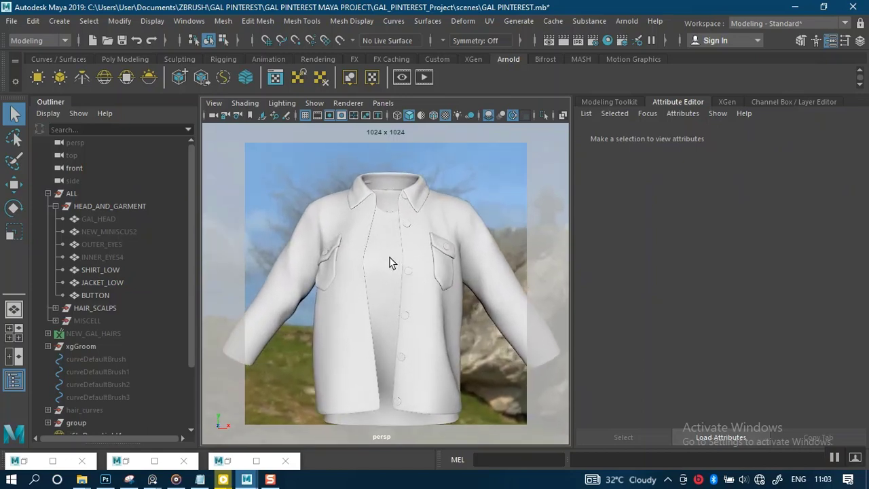
right_click_drag(390, 251, 402, 299, "alt")
left_click(397, 279)
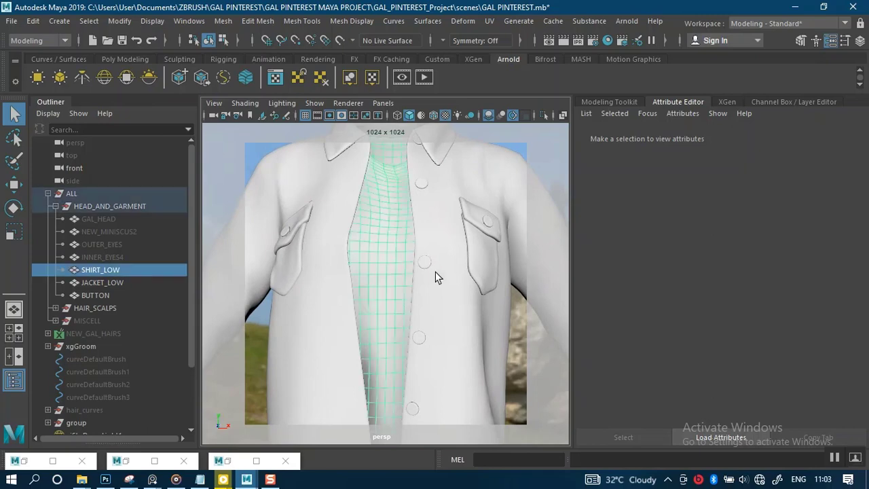
left_click(724, 136)
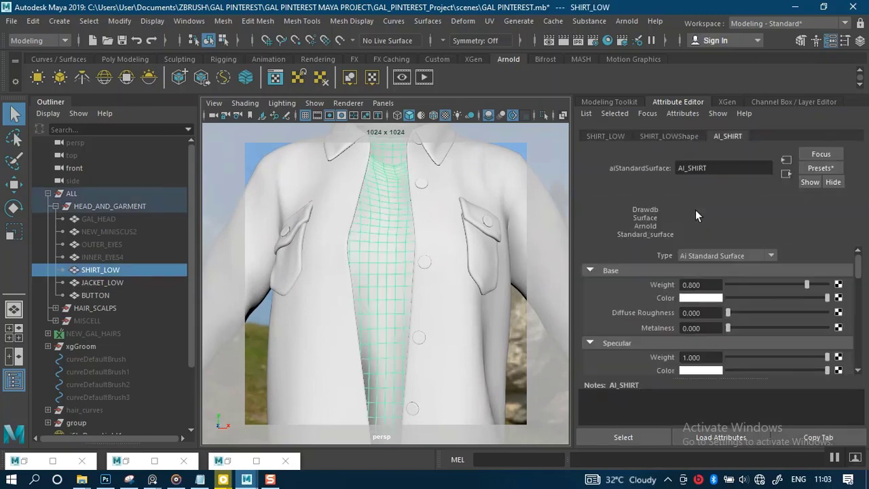
Open the Hypershade, make its window taller and graph the AI_SHIRT material's network with free space around the nodes.
double_click(40, 463)
scroll(304, 306, "down", 5)
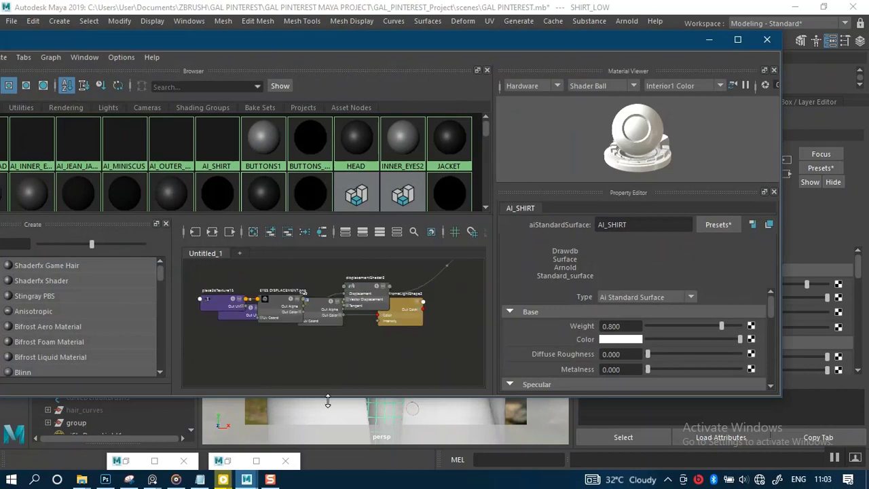
left_click_drag(327, 402, 329, 429)
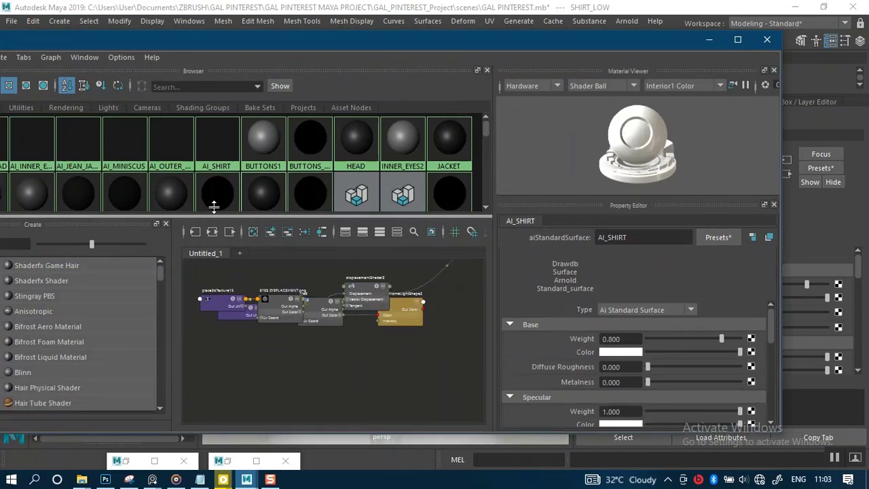
left_click(219, 156)
right_click_drag(219, 156, 229, 187)
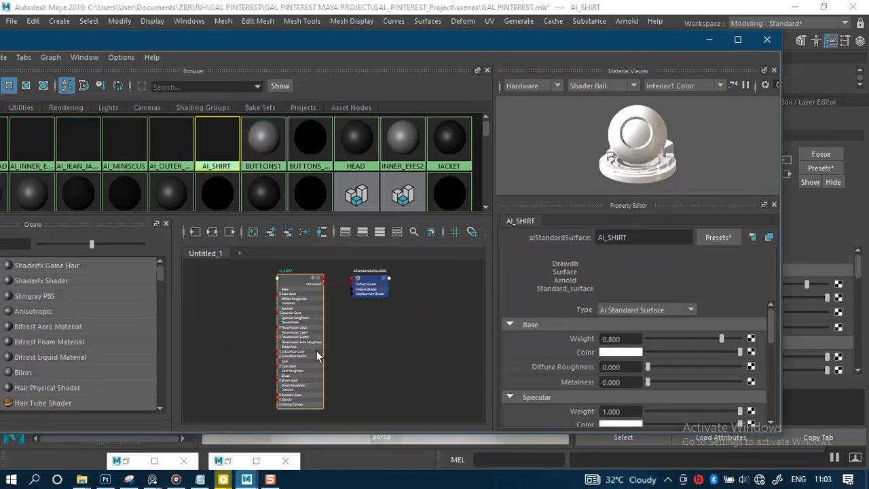
scroll(396, 352, "down", 5)
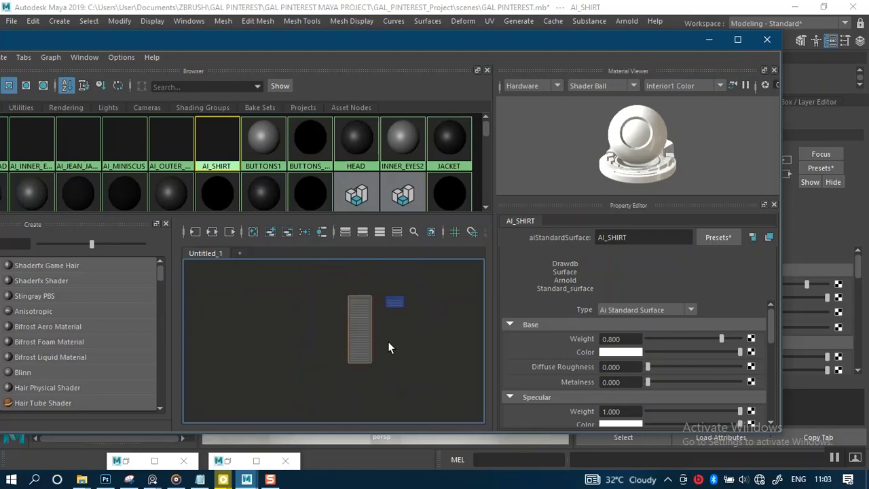
scroll(388, 343, "up", 5)
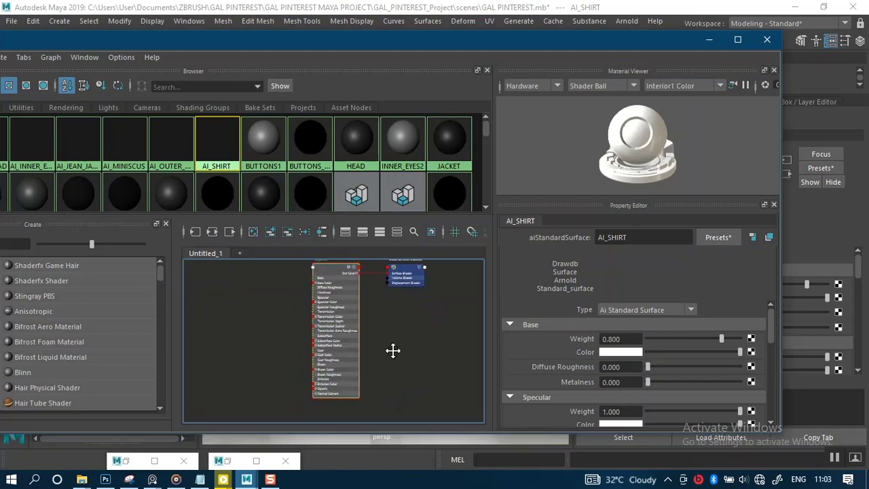
mouse_move(393, 351)
middle_mouse_down("alt")
mouse_move(387, 357)
mouse_move(380, 349)
middle_mouse_up("alt")
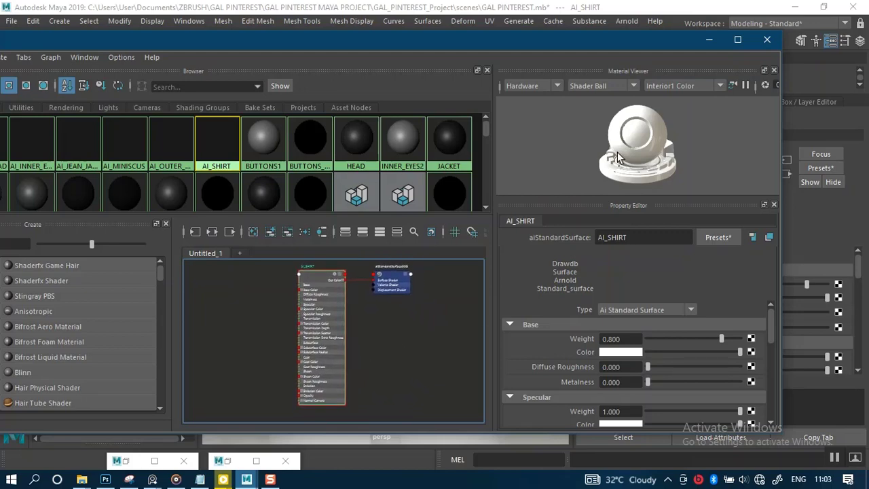
scroll(355, 353, "up", 2)
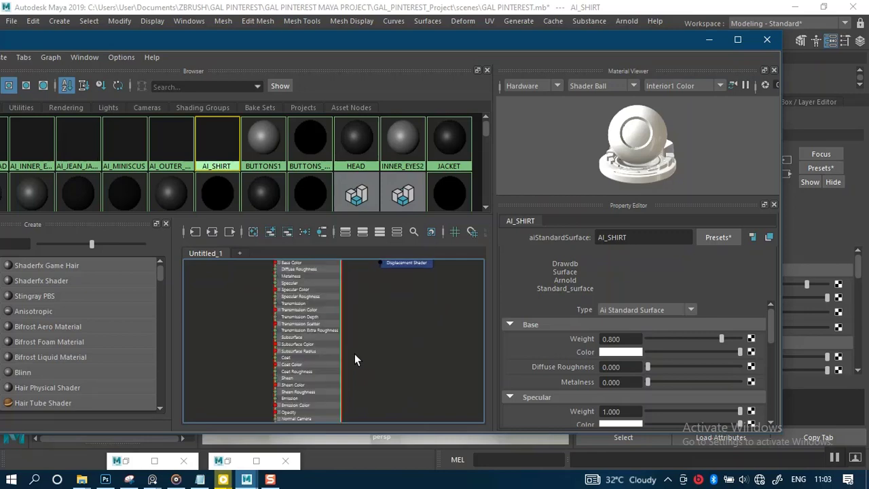
mouse_move(387, 337)
middle_mouse_down("alt")
mouse_move(445, 311)
mouse_move(413, 312)
mouse_move(435, 336)
mouse_move(418, 334)
middle_mouse_up("alt")
scroll(436, 336, "down", 3)
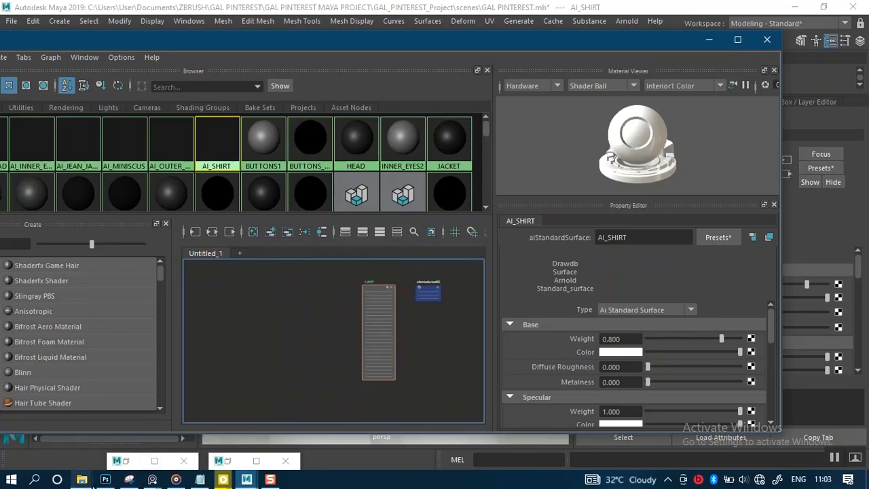
Switch to File Explorer and show the shirt textures in the SP TEXTURES folder under GAL PINTEREST's READY FILES.
mouse_move(82, 479)
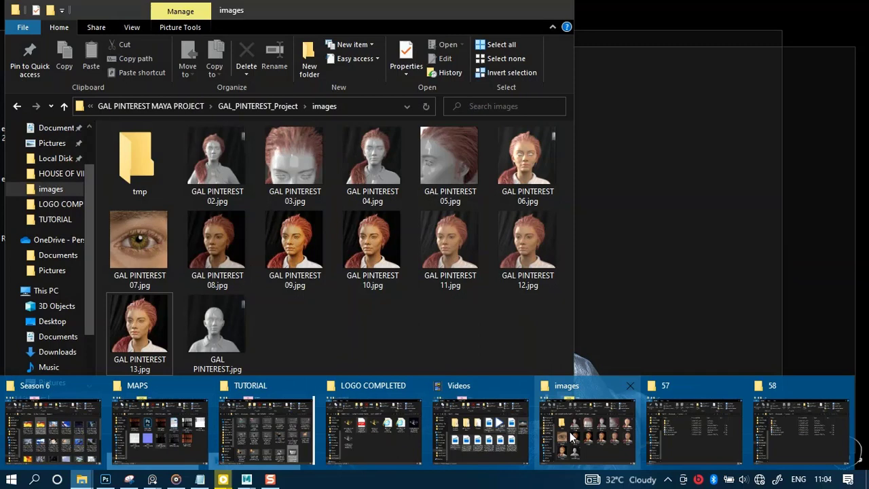
left_click(570, 432)
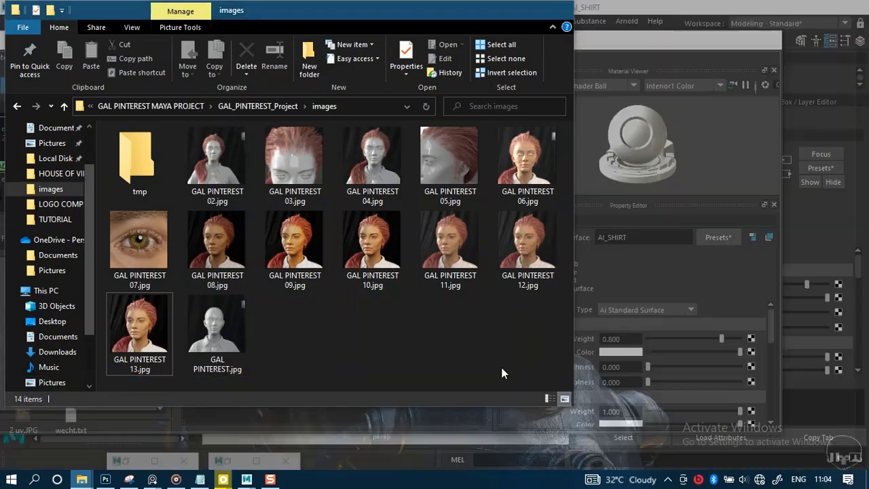
left_click(188, 105)
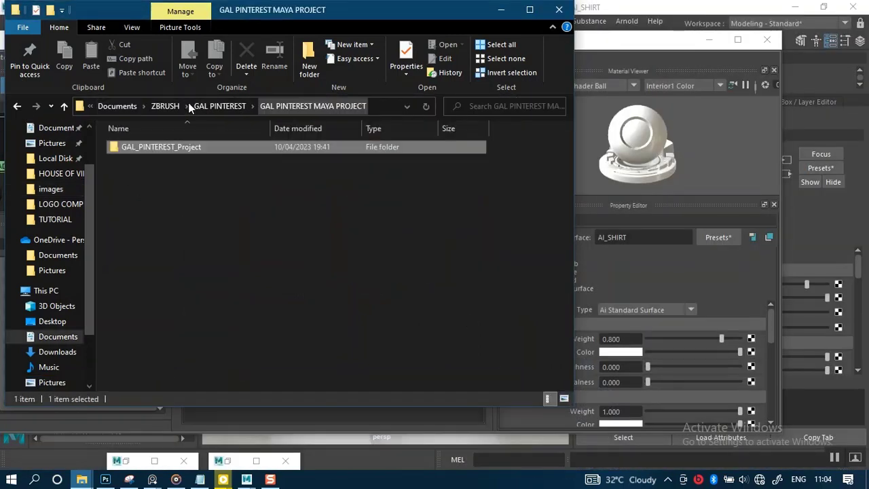
left_click(166, 106)
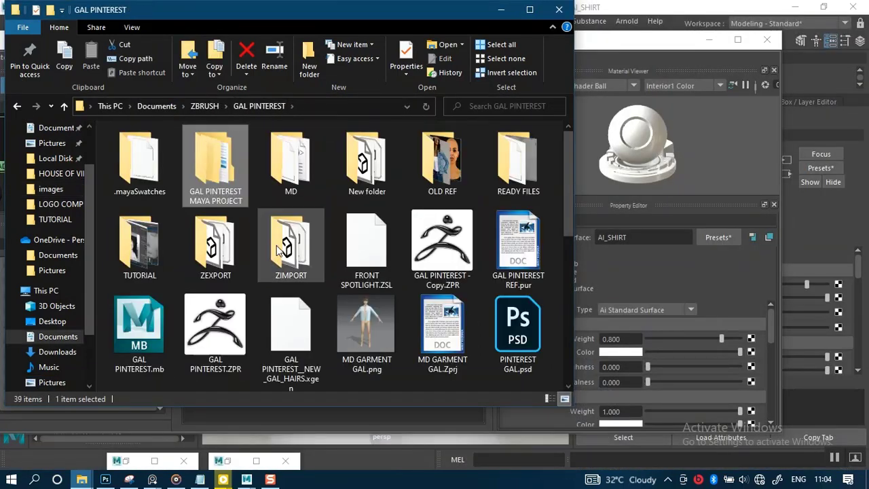
double_click(505, 171)
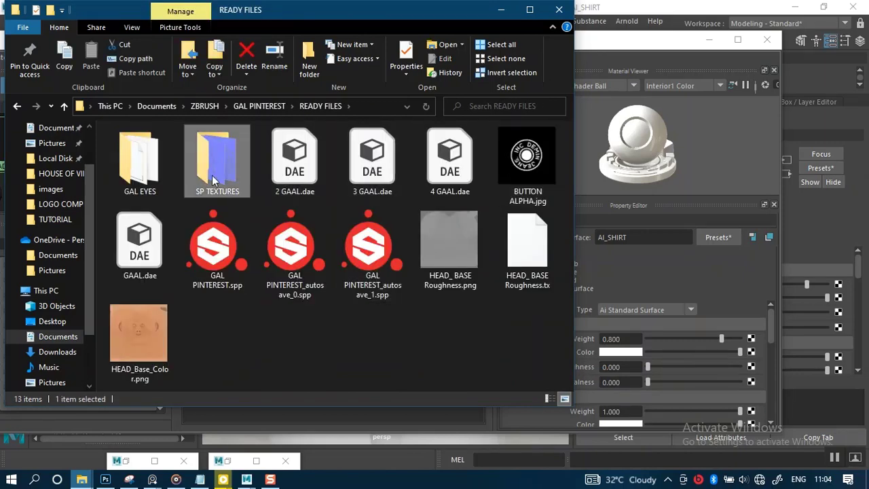
double_click(214, 176)
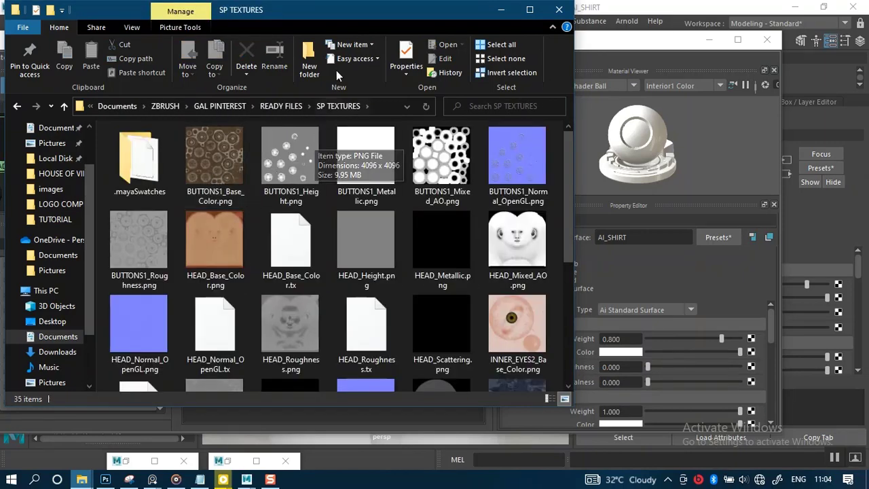
left_click_drag(324, 19, 493, 29)
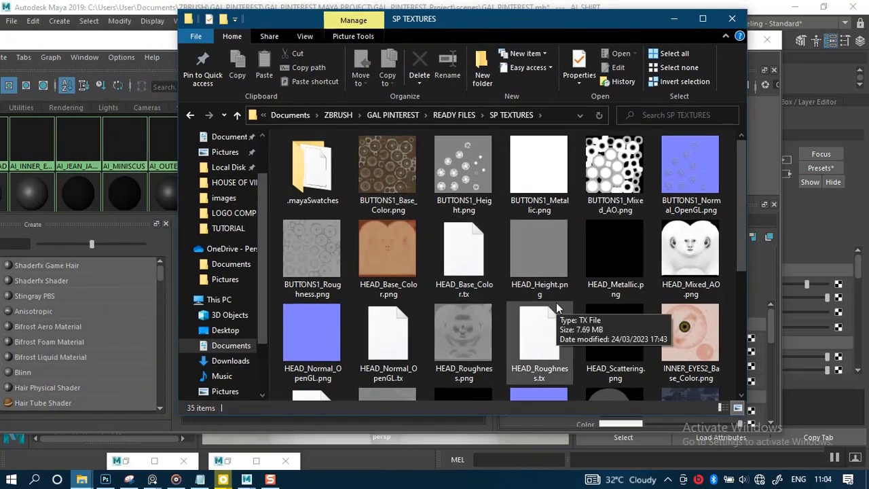
scroll(556, 307, "down", 3)
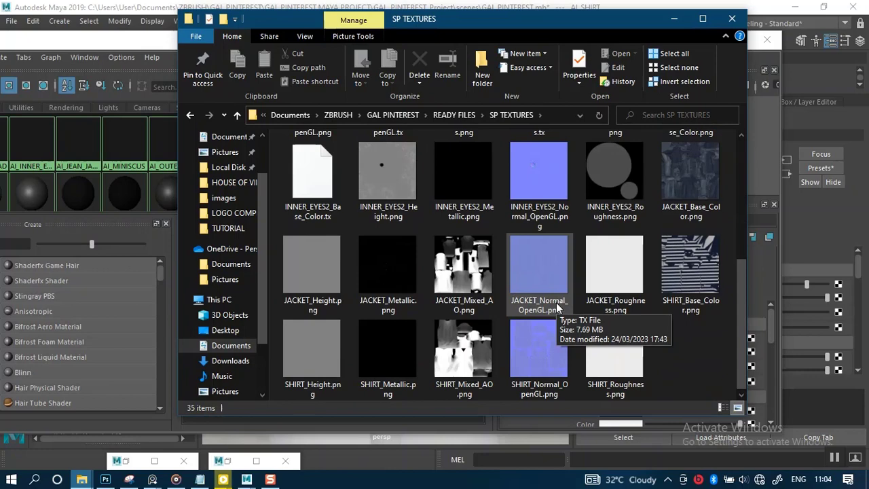
Bring SHIRT_Base_Color.png, SHIRT_Roughness.png and SHIRT_Normal_OpenGL.png from the folder into the AI_SHIRT graph in Maya's Hypershade.
left_click(701, 275)
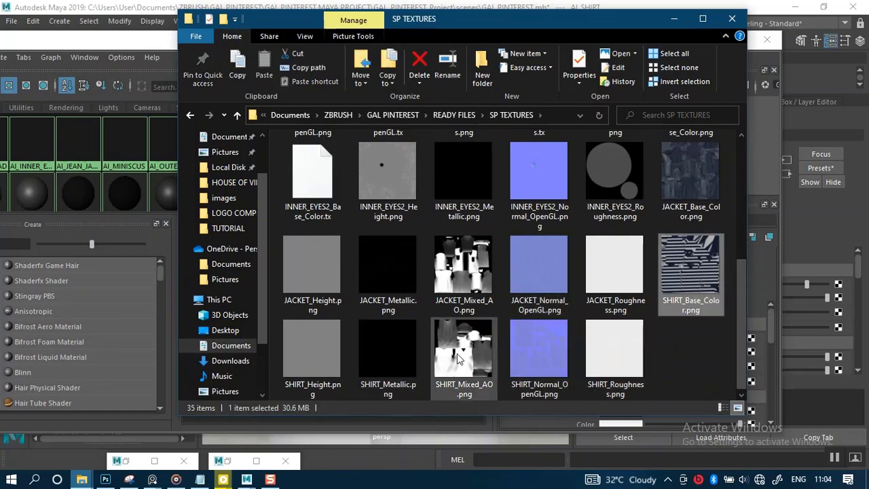
left_click(596, 363, "ctrl")
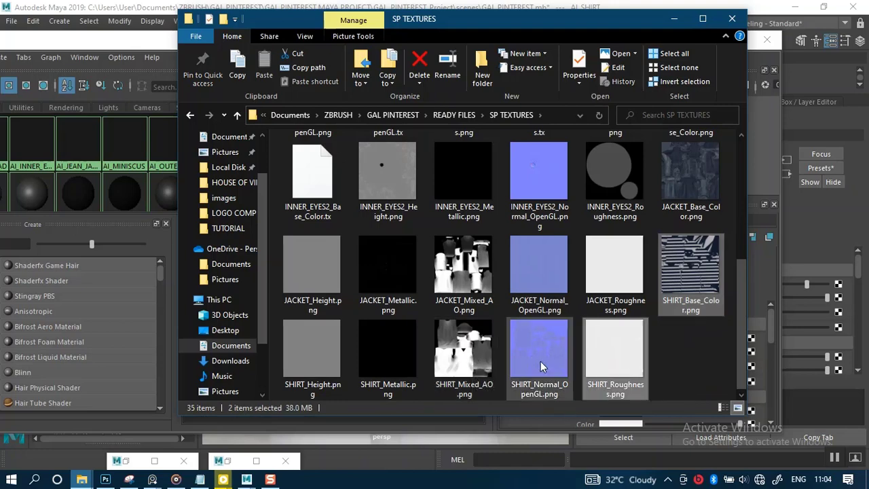
left_click(540, 366, "ctrl")
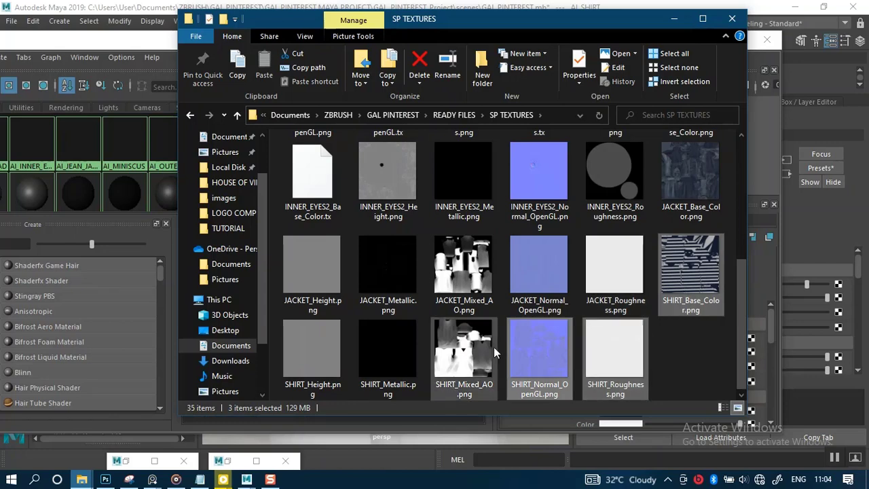
left_click_drag(406, 22, 514, 27)
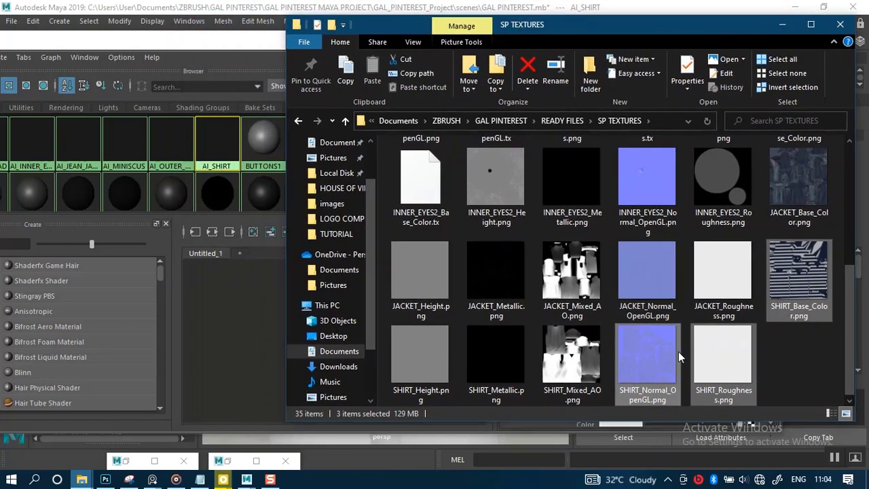
left_click_drag(657, 382, 248, 320)
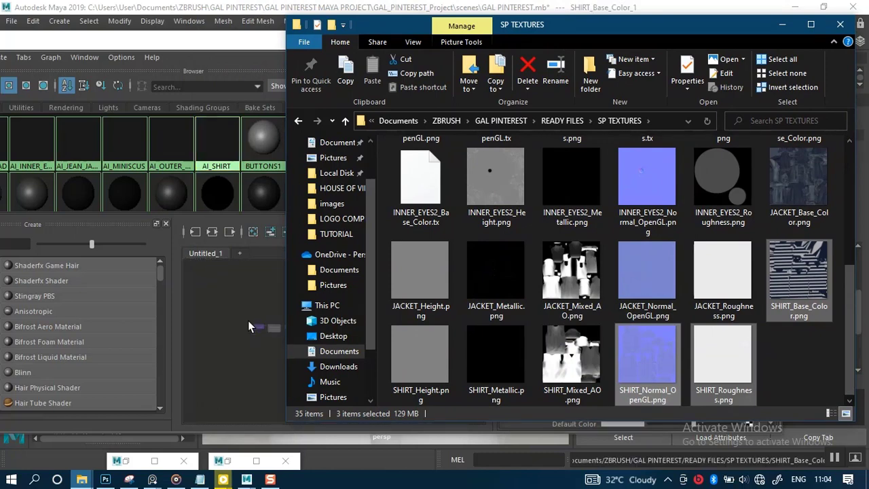
left_click(782, 25)
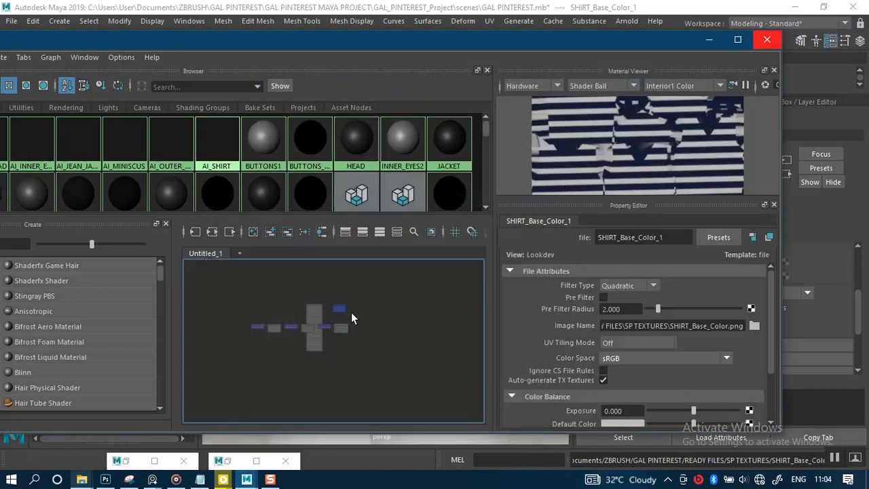
Place the SHIRT_Normal_OpenGL and SHIRT_Roughness nodes with their placement nodes left of the AI_SHIRT node, roughness above normal.
scroll(300, 332, "up", 3)
scroll(300, 332, "down", 2)
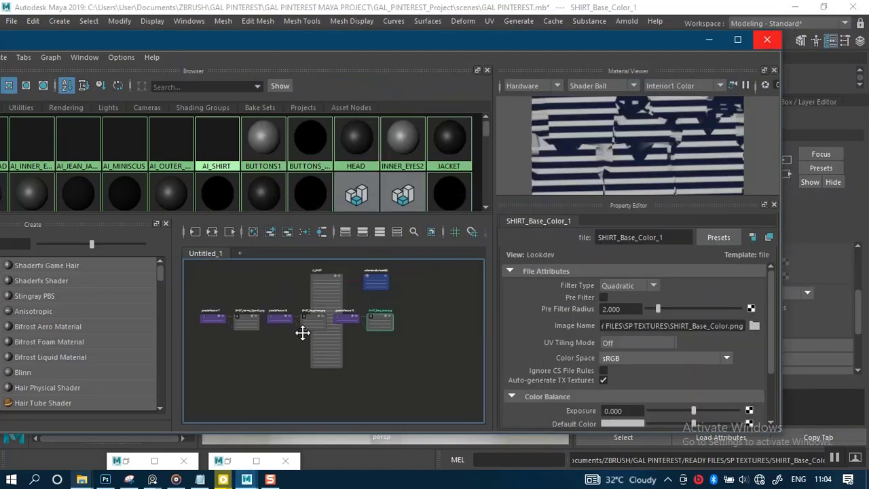
middle_click_drag(300, 332, 369, 333)
scroll(368, 325, "up", 2)
middle_click_drag(299, 332, 401, 330, "alt")
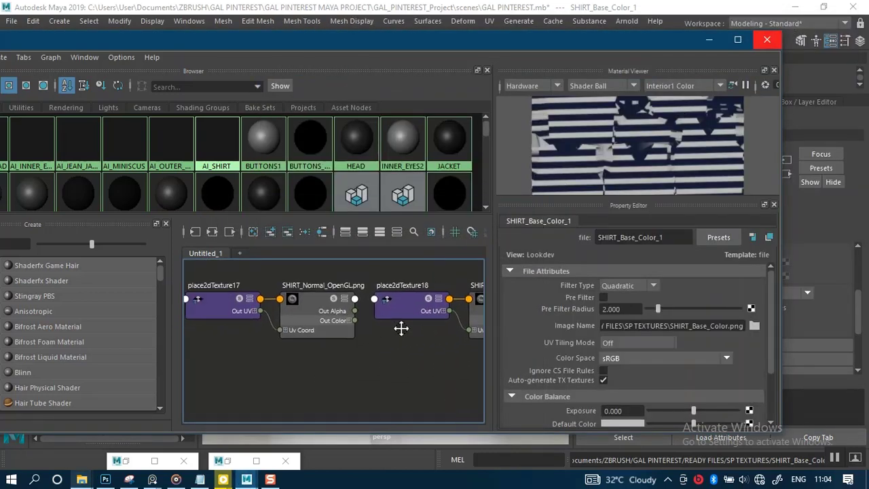
scroll(363, 323, "down", 2)
left_click_drag(247, 293, 332, 389)
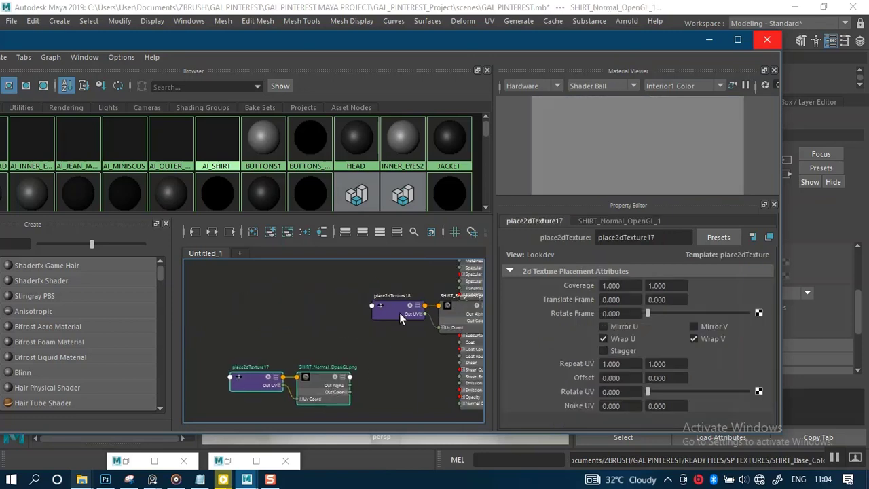
left_click(452, 325)
left_click_drag(454, 324, 330, 321)
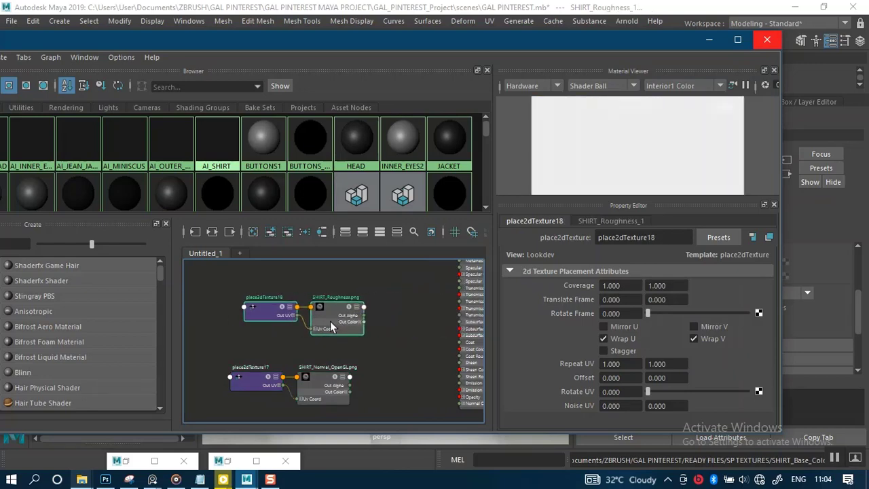
Move the SHIRT_Base_Color node and its placement node left of AI_SHIRT, aligned above the roughness nodes.
scroll(353, 321, "down", 2)
scroll(369, 310, "down", 2)
scroll(429, 318, "up", 5)
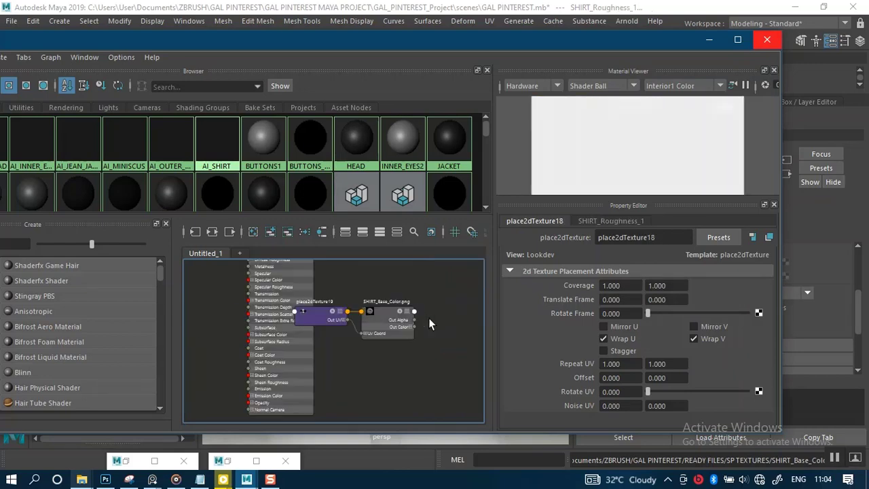
left_click_drag(338, 279, 402, 346)
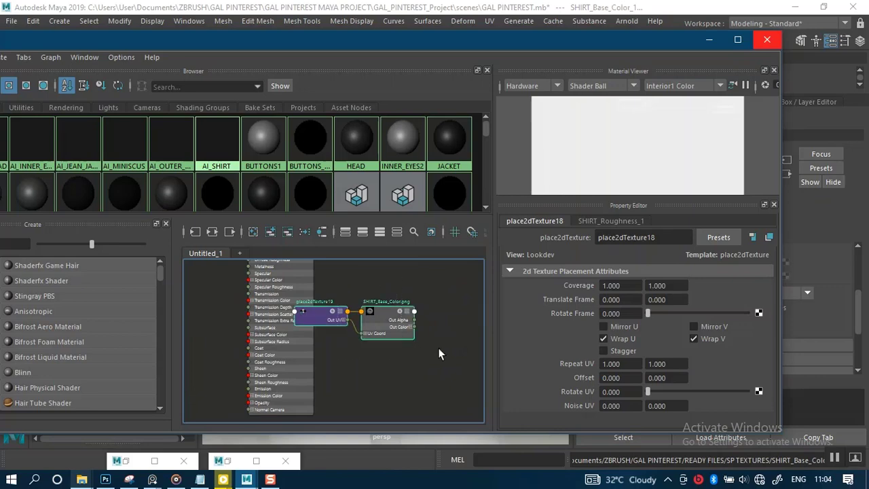
middle_click_drag(438, 348, 485, 357, "alt")
left_click_drag(442, 330, 222, 279)
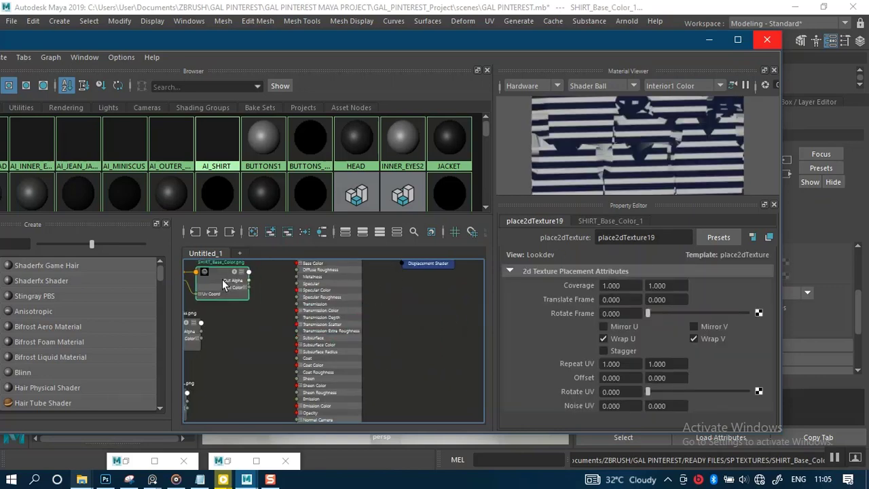
middle_click_drag(247, 317, 386, 317, "alt")
scroll(386, 316, "down", 2)
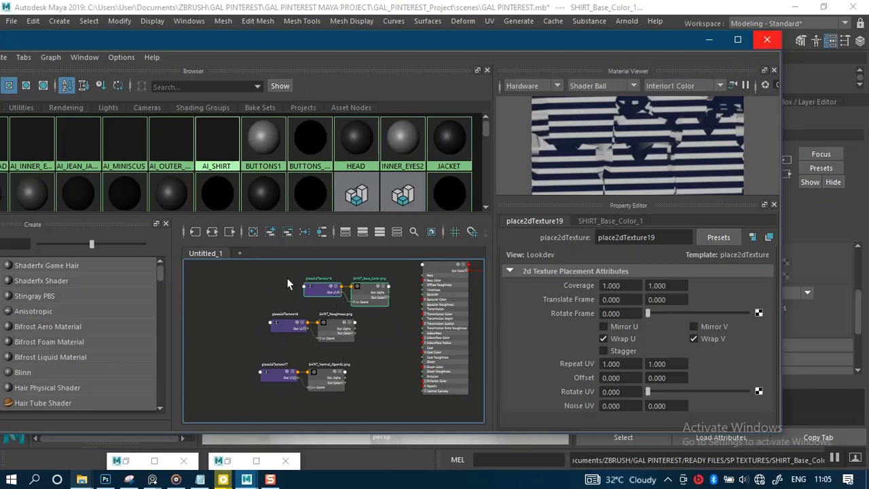
left_click_drag(367, 292, 333, 285)
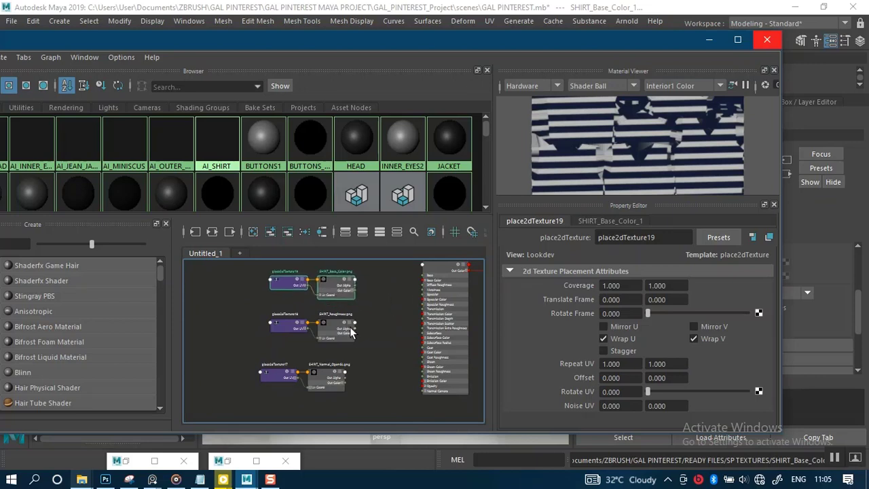
Make the Hypershade window taller and its node graph area wider, leaving free space below the normal map nodes.
scroll(371, 317, "up", 1)
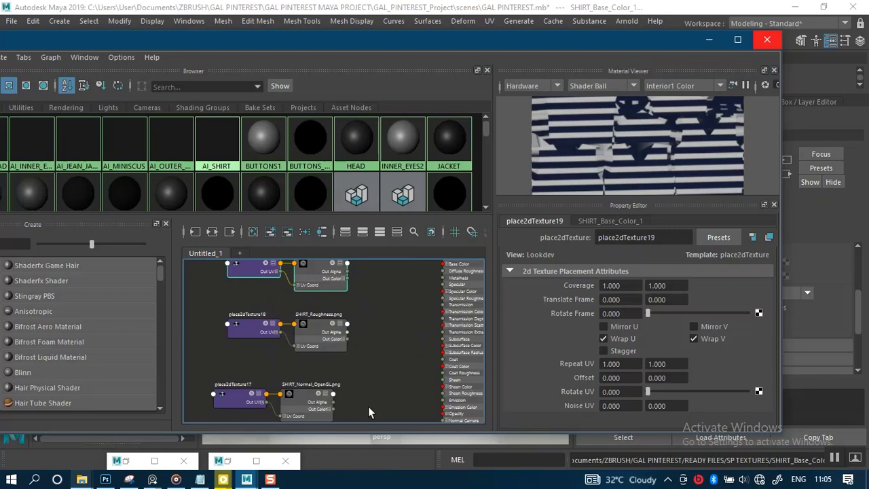
left_click_drag(369, 434, 368, 453)
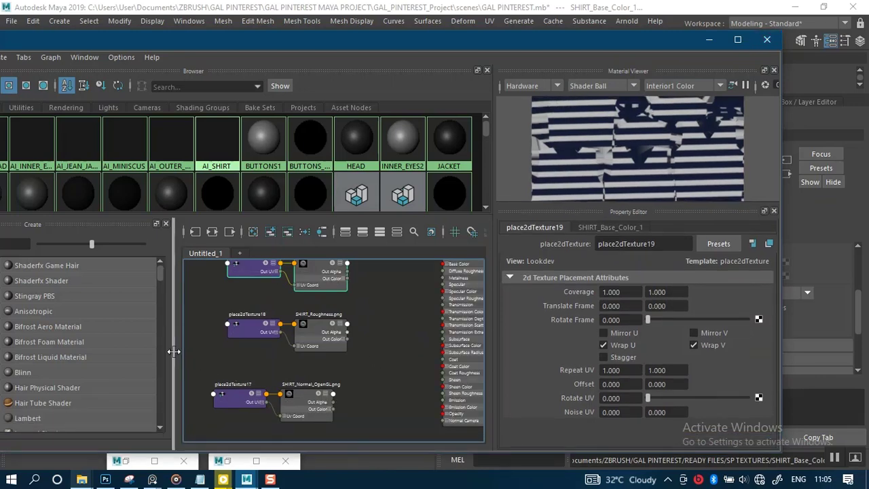
left_click_drag(174, 353, 144, 354)
scroll(336, 367, "up", 2)
middle_click_drag(335, 360, 391, 301, "alt")
scroll(365, 351, "down", 2)
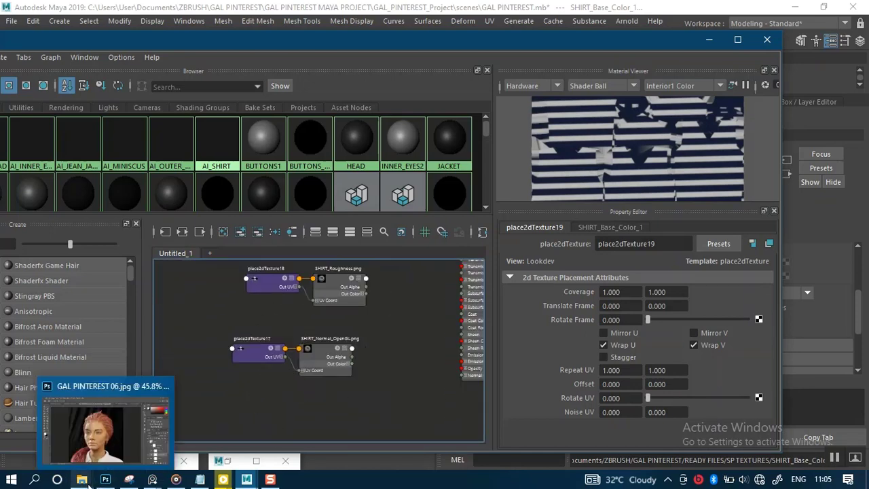
Switch back to File Explorer and open the ZTEXTURES folder inside GAL PINTEREST's ZEXPORT folder.
mouse_move(82, 480)
left_click(558, 418)
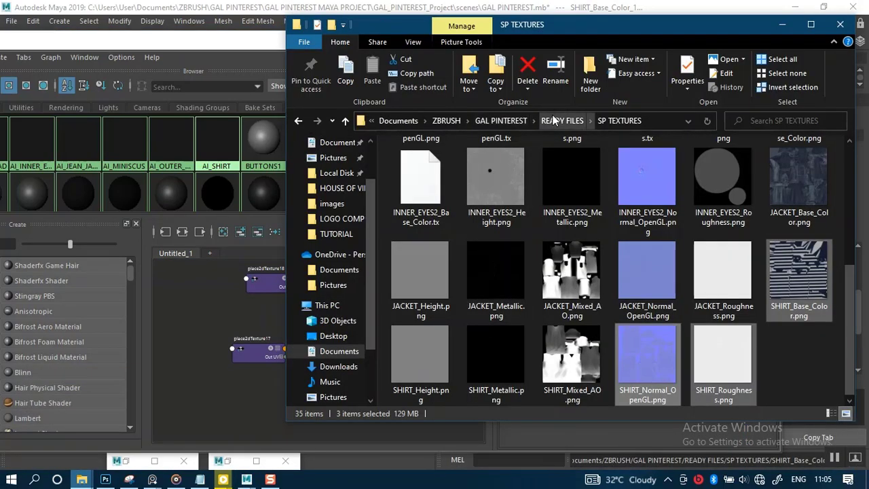
left_click(563, 120)
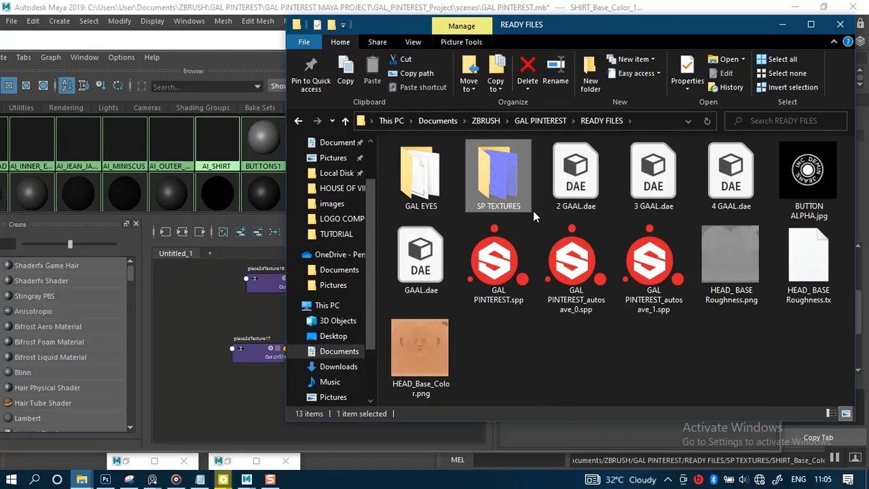
left_click(546, 121)
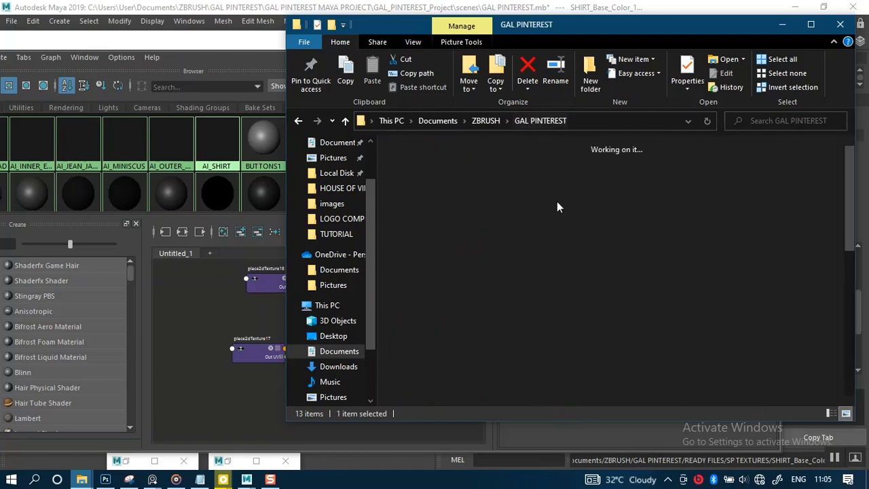
double_click(496, 258)
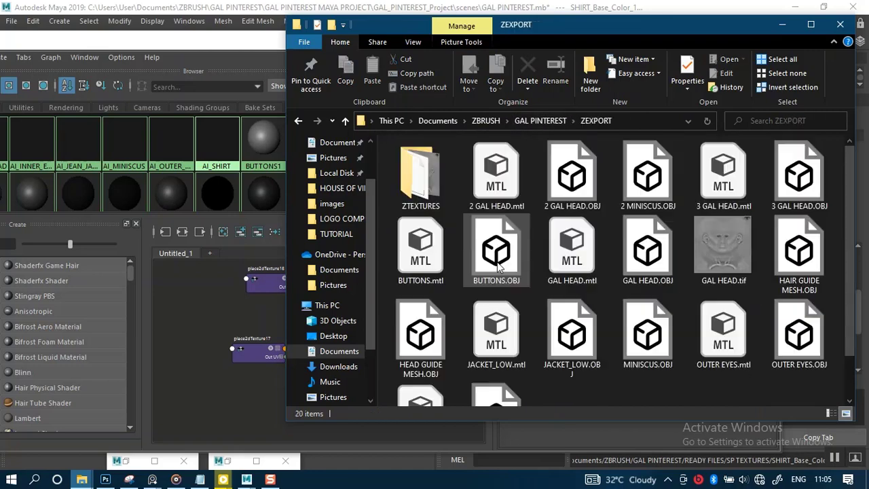
double_click(421, 197)
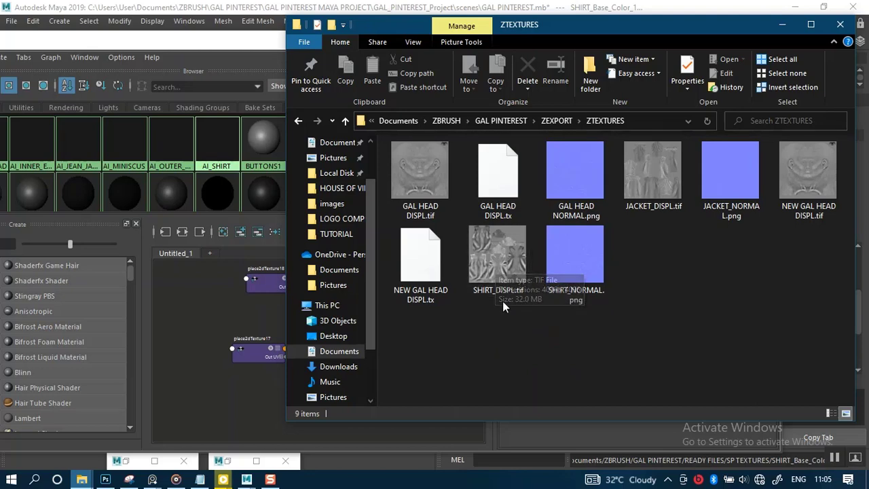
Add SHIRT_DISPL.tif to the shader graph below the normal map nodes and put the Hypershade away.
left_click_drag(503, 258, 248, 406)
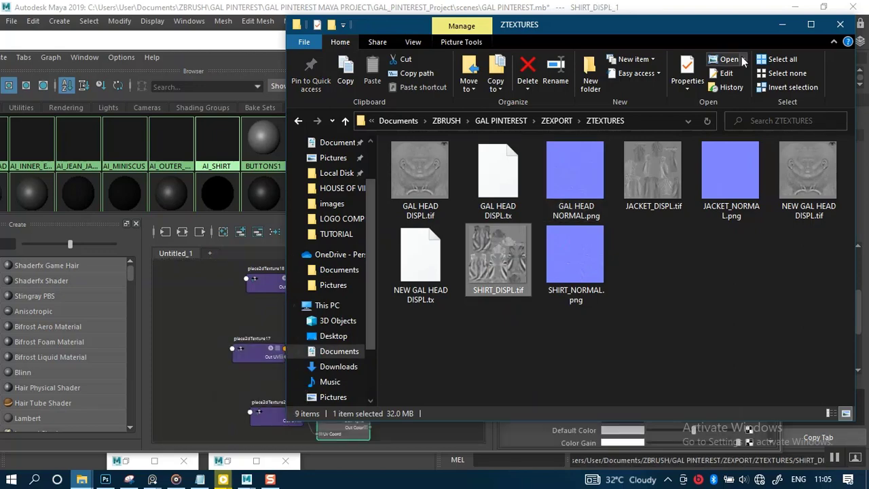
left_click(782, 25)
middle_click_drag(412, 342, 380, 317, "alt")
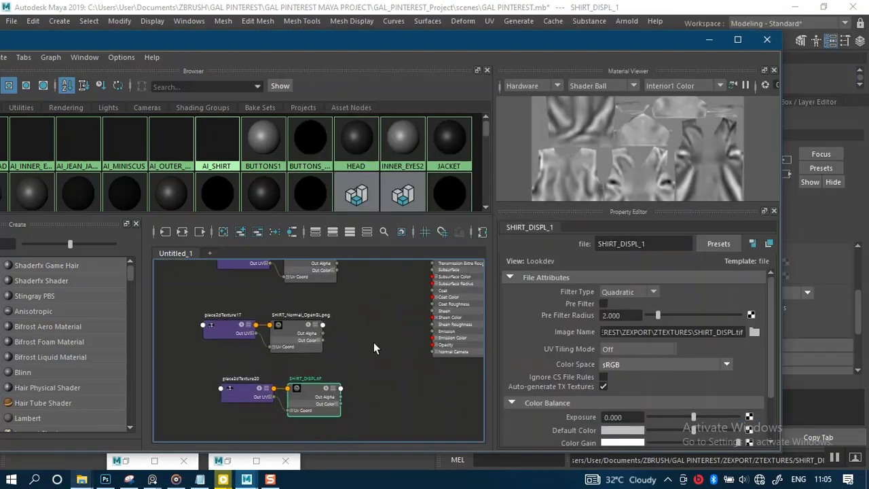
middle_click_drag(370, 362, 406, 333, "alt")
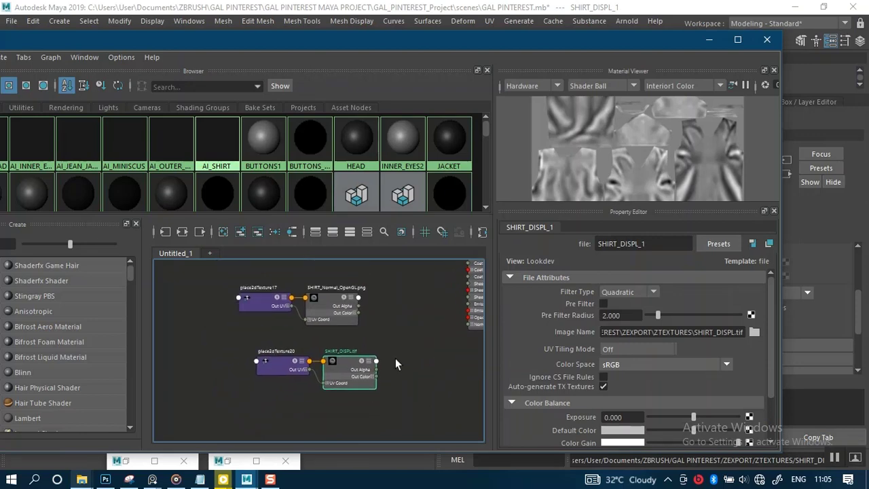
left_click(707, 41)
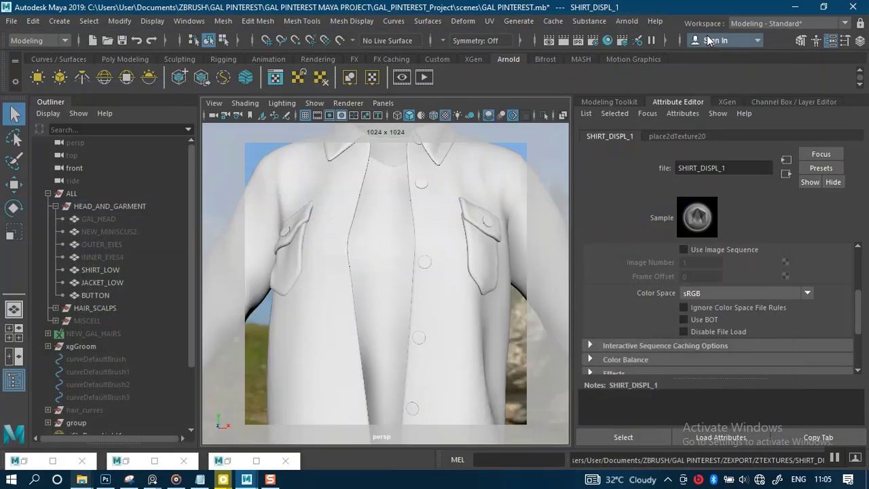
Enable Auto Bump in SHIRT_LOW's displacement attributes and set its Scalar Zero Value to 0.5.
left_click(398, 260)
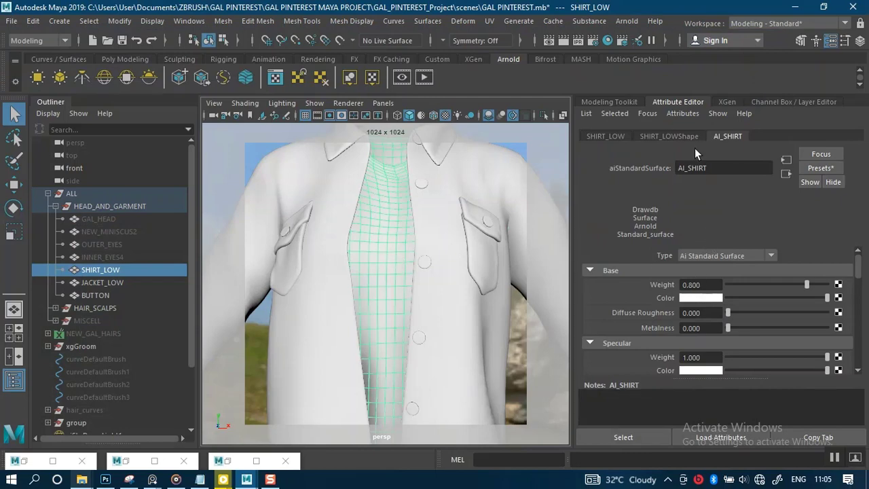
left_click(645, 136)
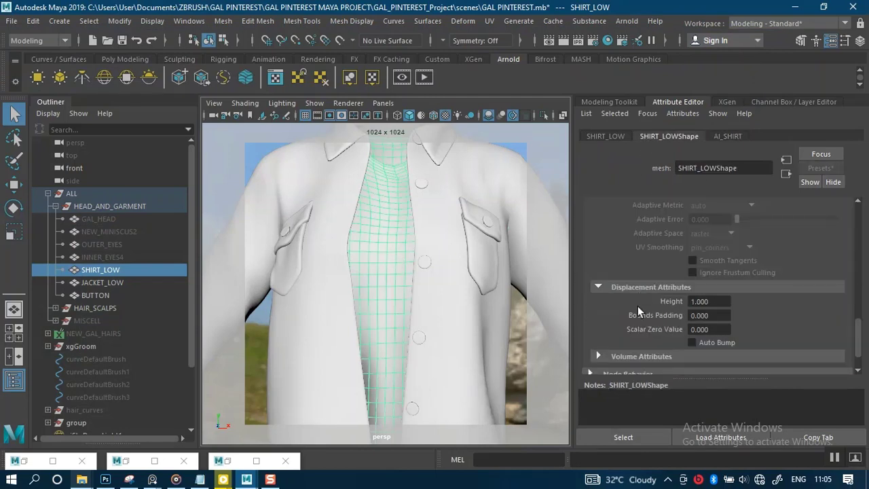
scroll(688, 340, "down", 1)
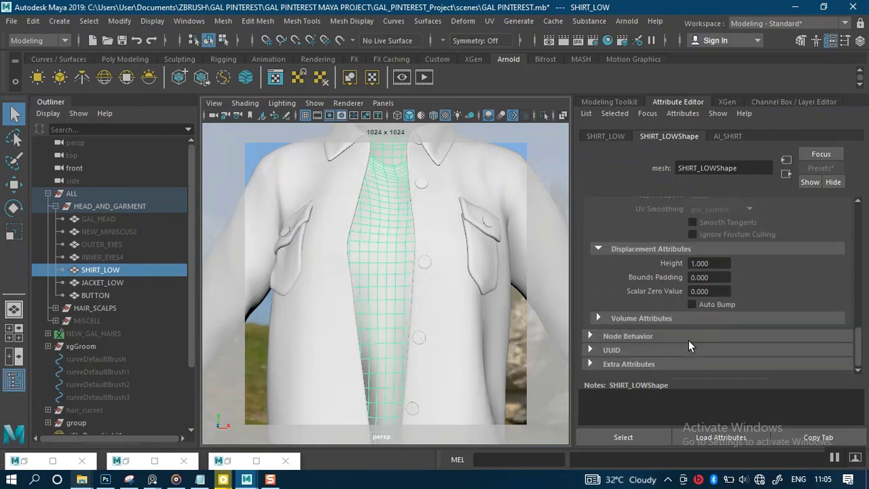
left_click(689, 337)
left_click(705, 292)
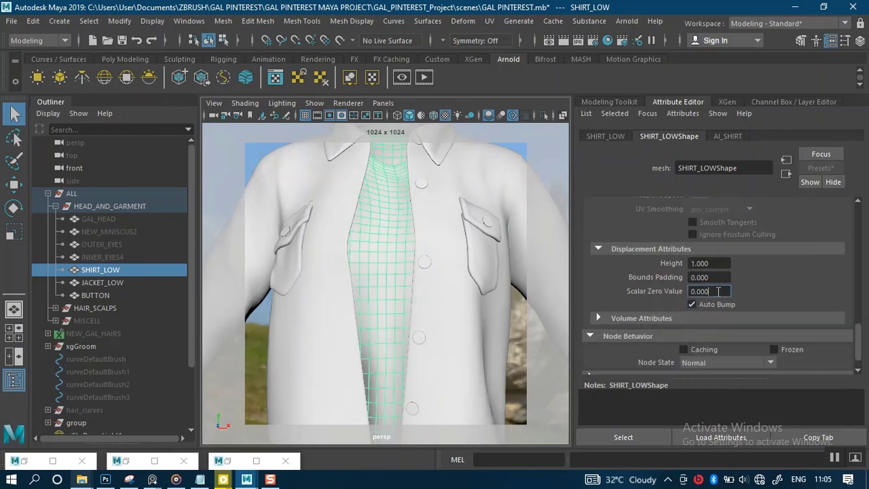
type("0.5")
key("Return")
Set SHIRT_LOW's Arnold subdivision type to catclark with 2 iterations.
scroll(654, 331, "up", 4)
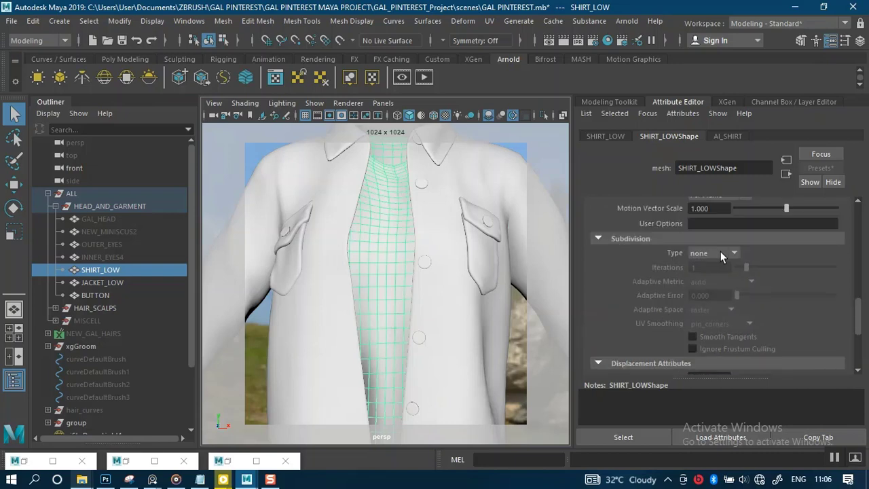
left_click(725, 254)
left_click(713, 280)
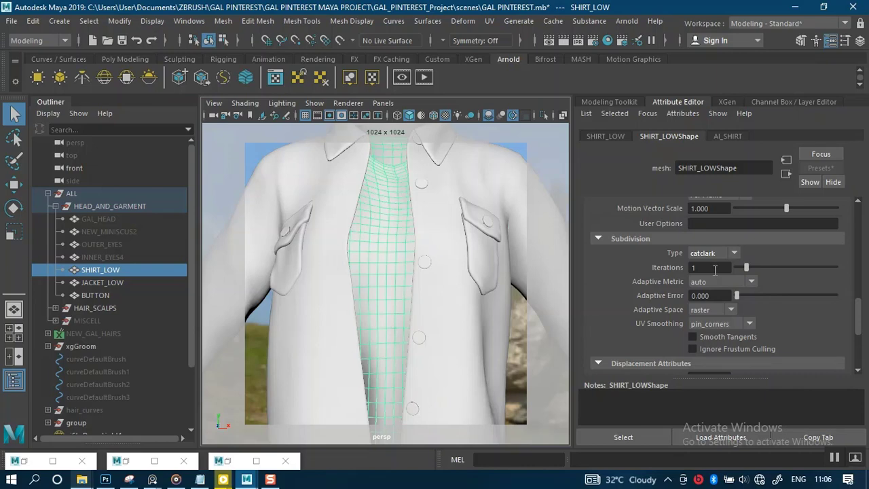
double_click(713, 268)
type("2")
key("Return")
Add a displacementShader node to the Hypershade graph and connect SHIRT_DISPL.tif's Out Alpha to its Displacement input.
left_click(728, 136)
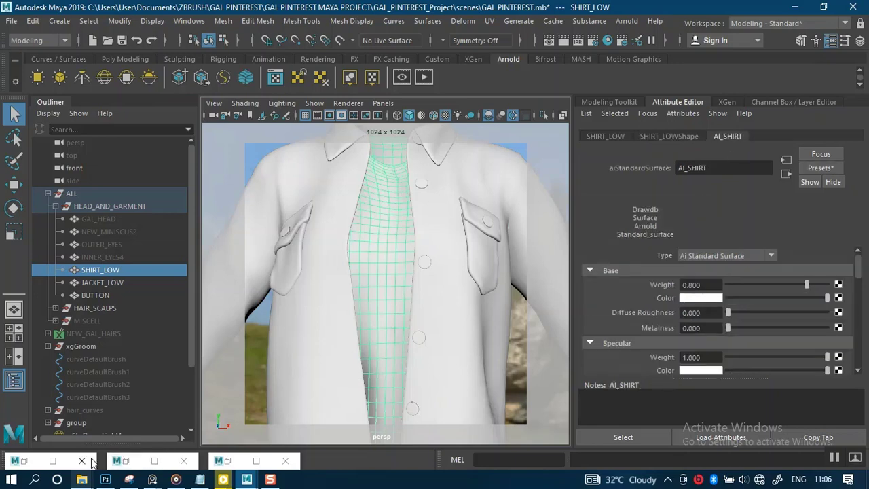
left_click(52, 461)
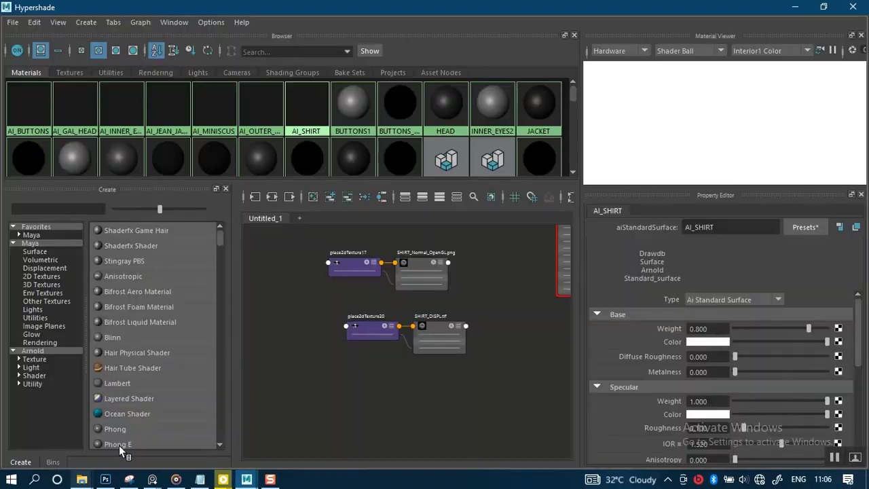
middle_click_drag(473, 340, 433, 361, "alt")
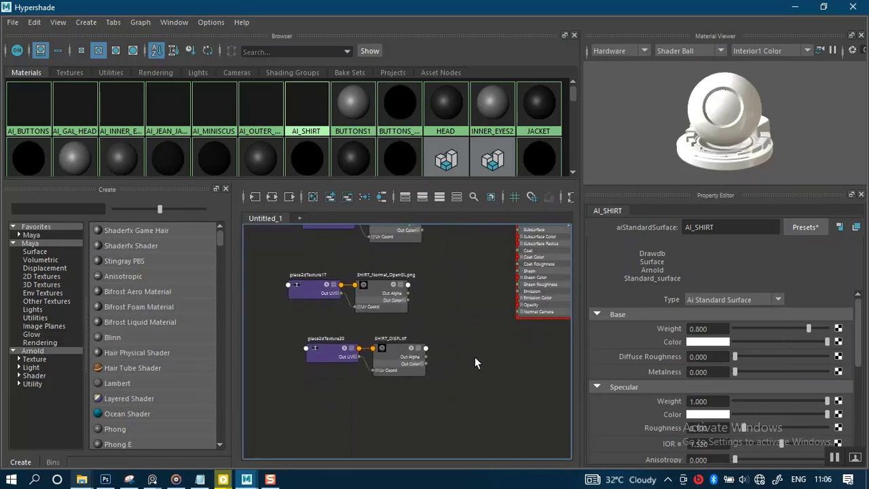
scroll(475, 363, "up", 2)
key("Tab")
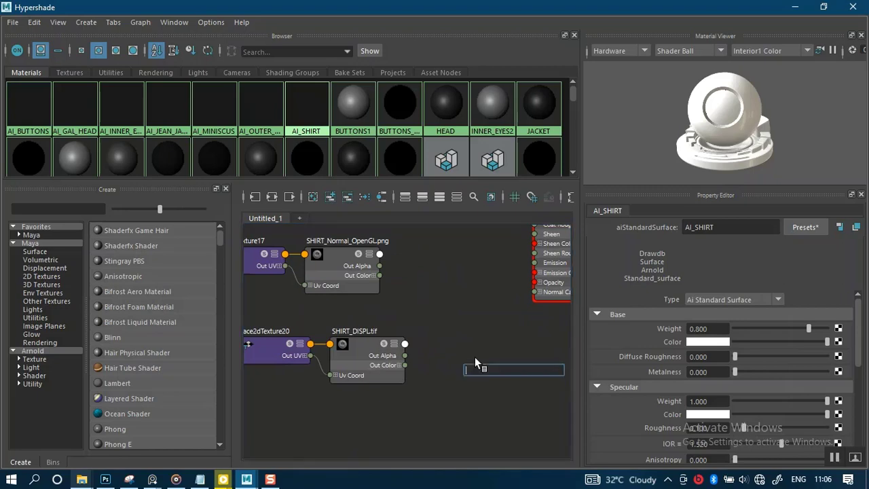
type("dis")
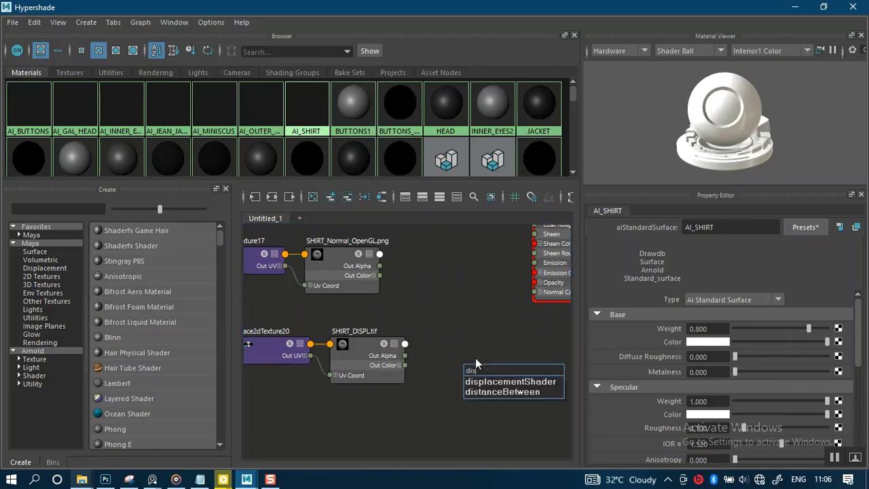
key("Down")
key("Return")
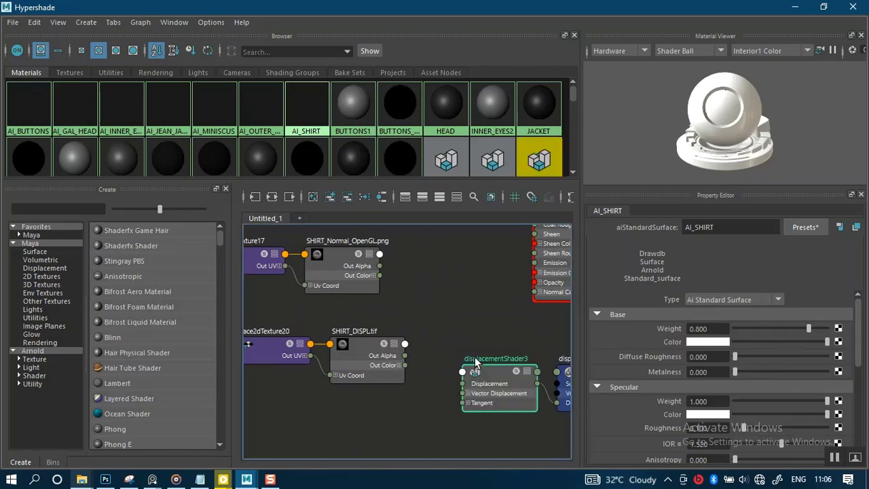
middle_click_drag(487, 333, 458, 327, "alt")
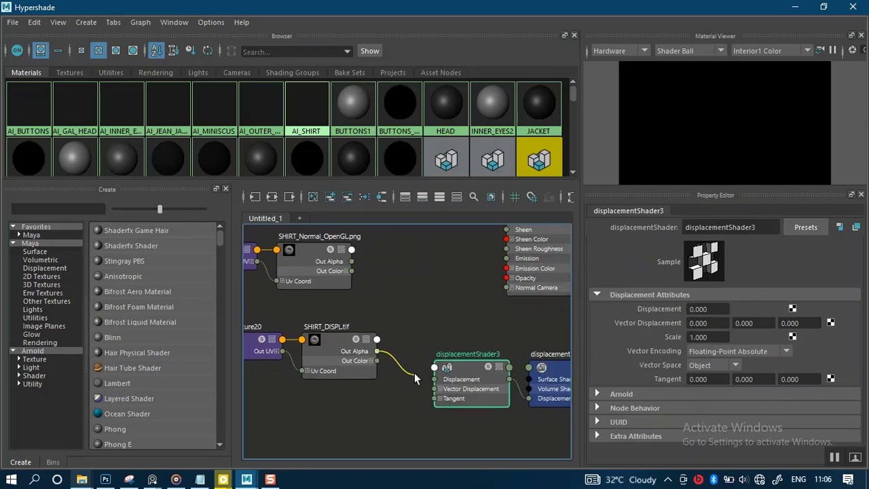
left_click_drag(414, 373, 439, 378)
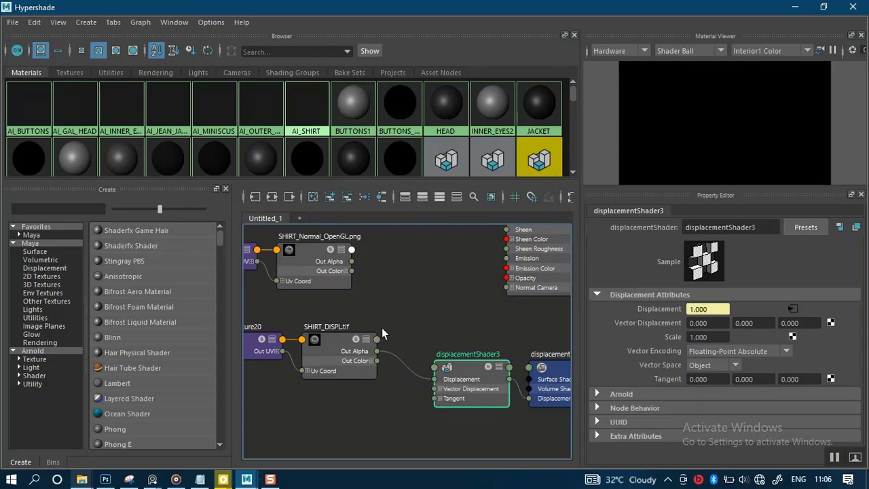
Delete the displacement shader's own shading group and move aiStandardSurface5SG down beside the lower end of AI_SHIRT.
middle_click_drag(517, 340, 409, 328, "alt")
middle_click_drag(491, 337, 412, 370, "alt")
left_click(410, 372)
key("Delete")
scroll(525, 367, "down", 4)
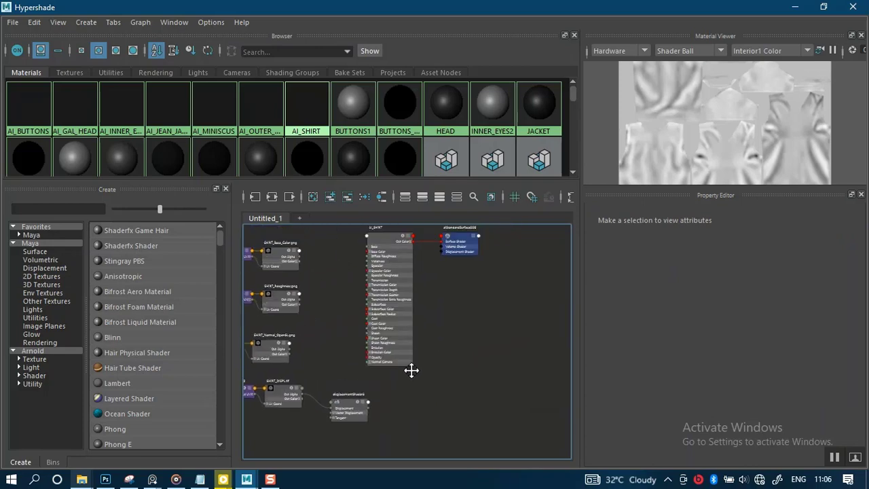
left_click_drag(456, 254, 462, 386)
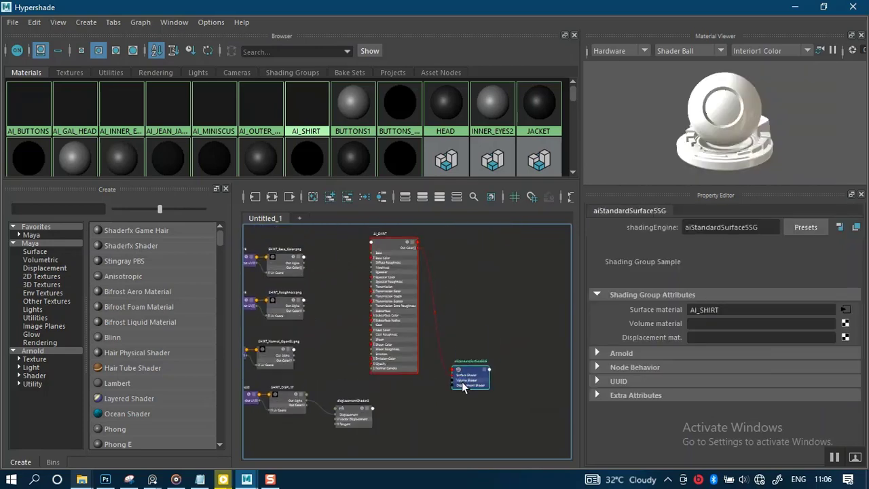
Connect the displacement shader's Displacement output to aiStandardSurface5SG's Displacement Shader input and put the Hypershade away.
middle_click_drag(473, 309, 500, 278, "alt")
scroll(476, 338, "up", 4)
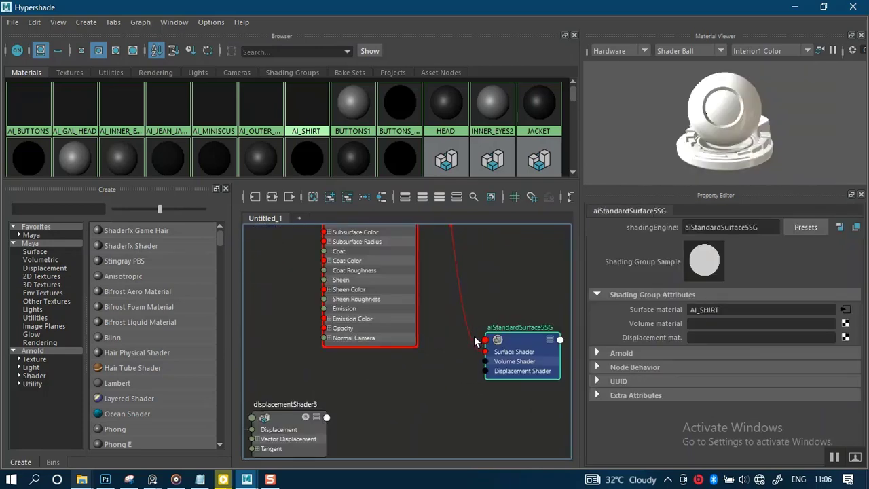
middle_click_drag(475, 341, 483, 286, "alt")
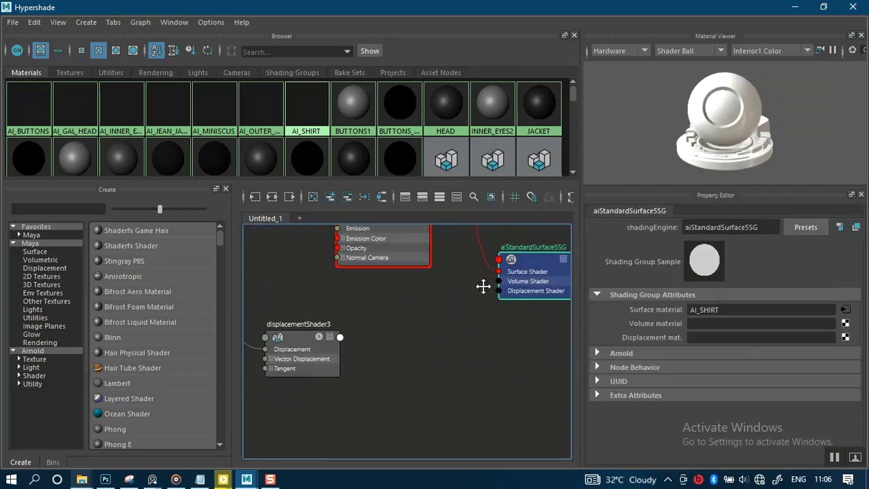
left_click(341, 337)
left_click(387, 330)
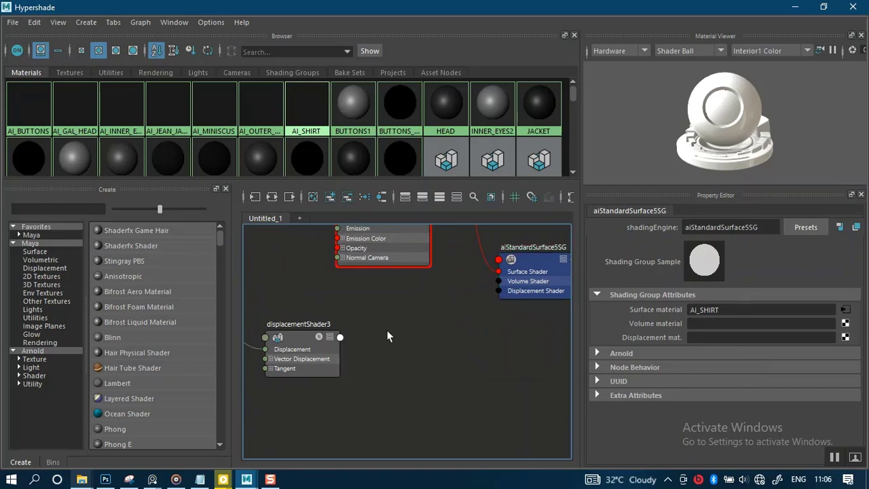
left_click(340, 337)
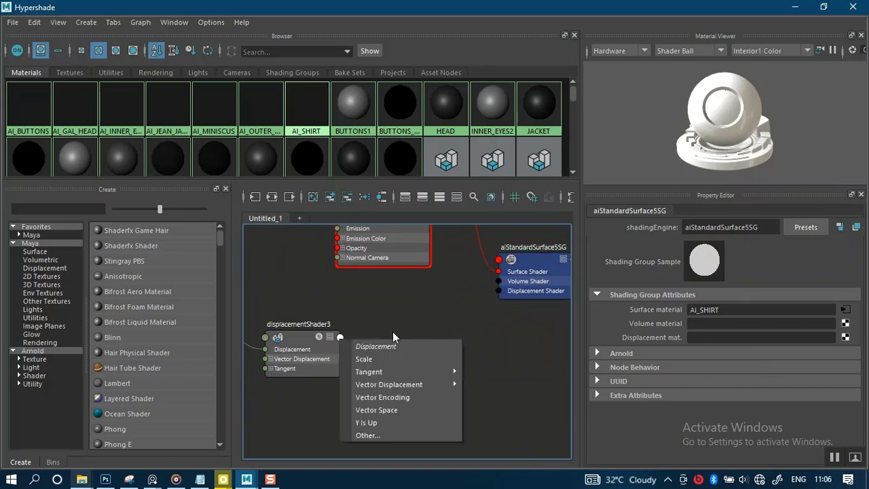
left_click(392, 347)
left_click(296, 342)
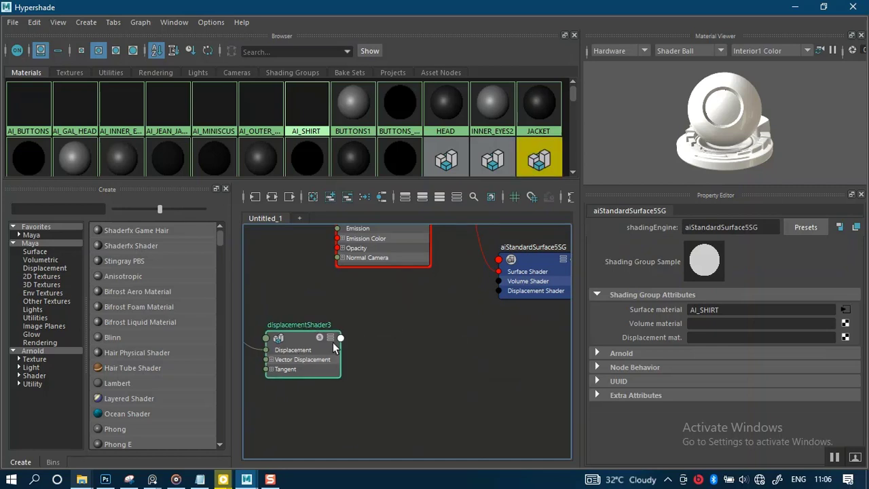
left_click(341, 338)
left_click(381, 347)
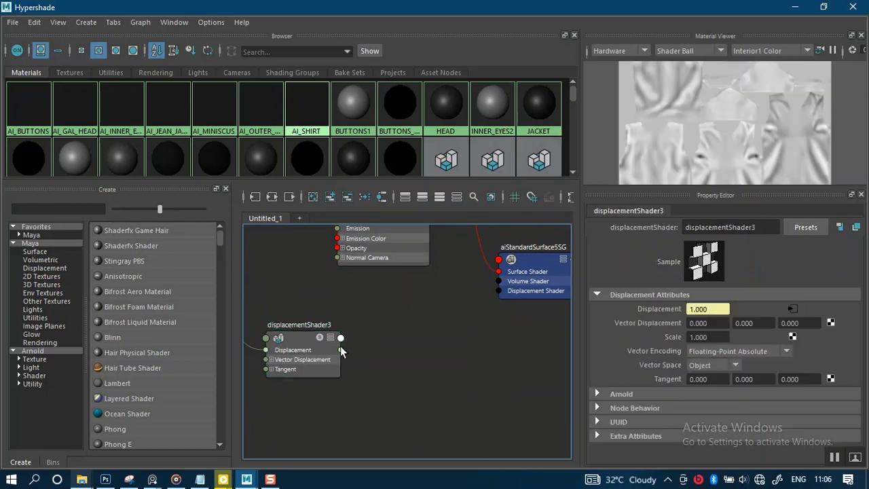
left_click(501, 288)
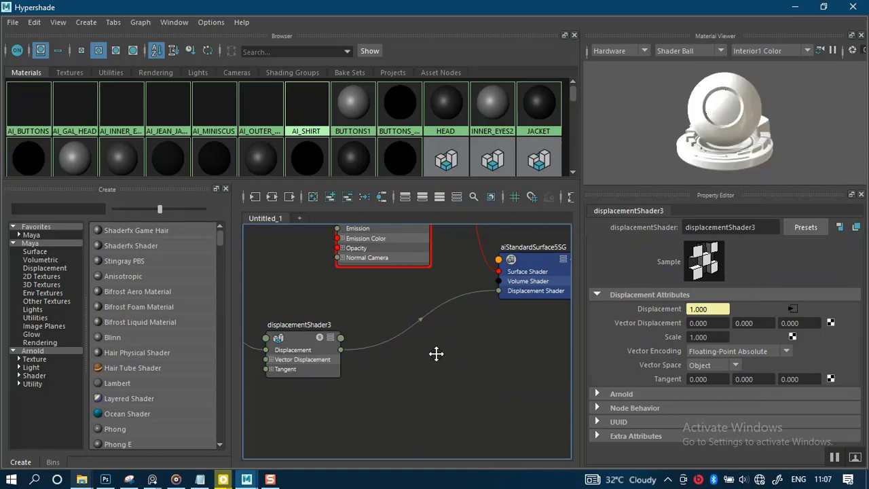
left_click(795, 9)
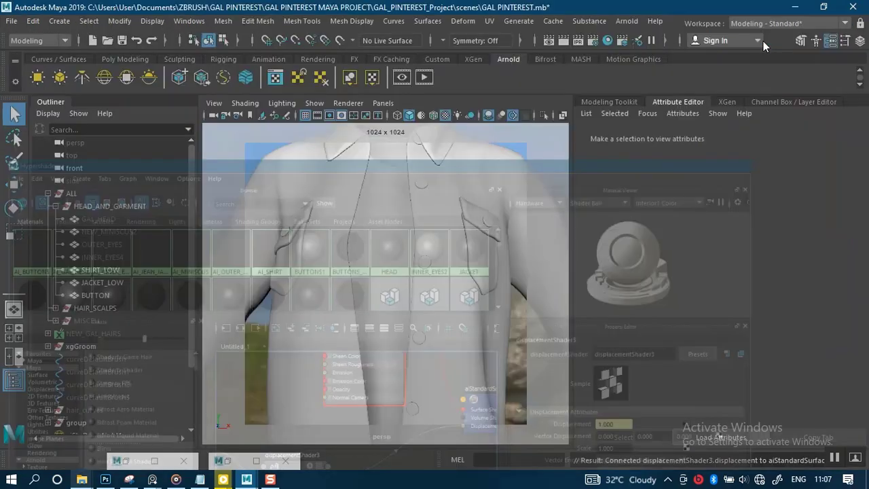
Hide JACKET_LOW and BUTTON, and frame SHIRT_LOW in the perspective view.
left_click(392, 277)
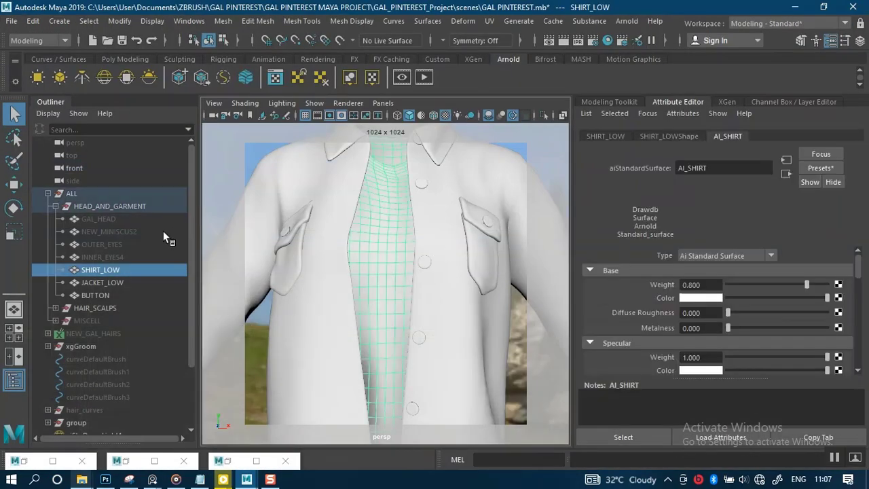
left_click(103, 283)
left_click(104, 295, "ctrl")
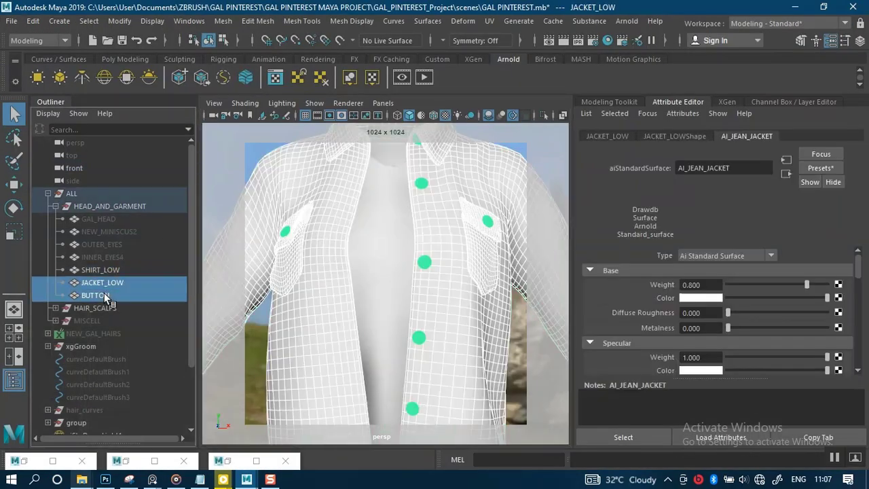
key("ctrl+h")
left_click(113, 268)
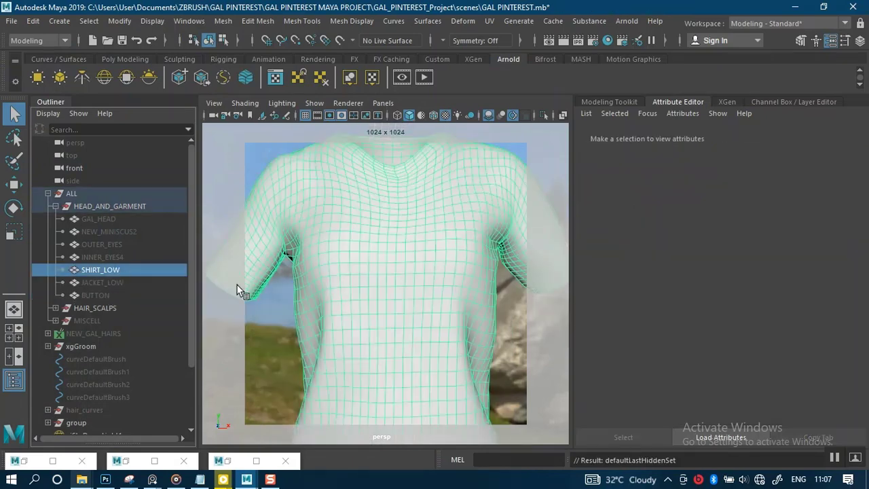
key("f")
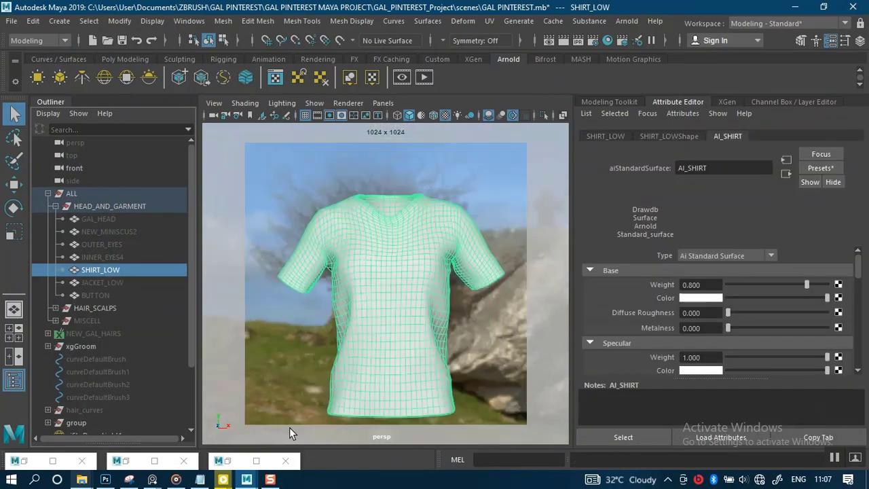
Bring up the Arnold RenderView, turn off the crop region and render the isolated shirt.
left_click(154, 461)
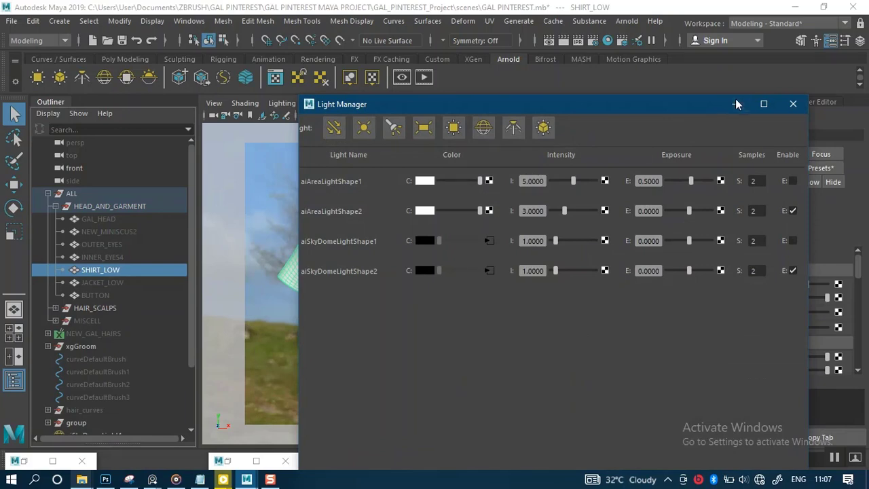
left_click(737, 104)
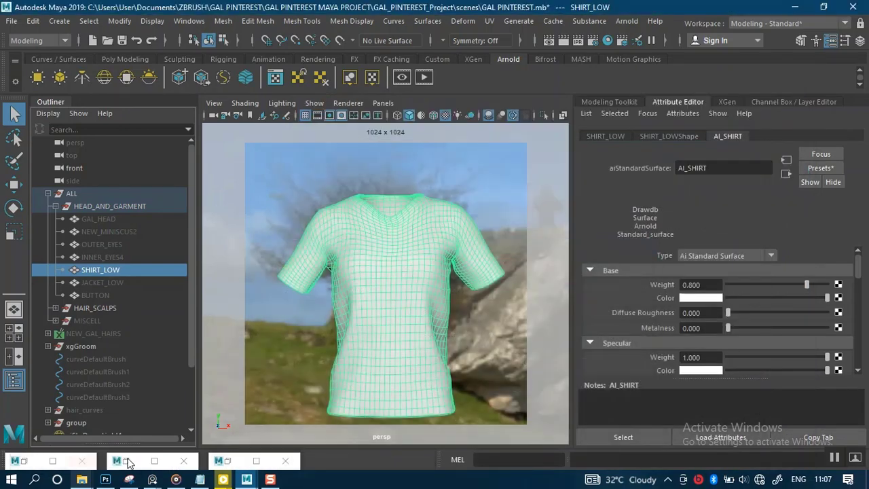
left_click(229, 461)
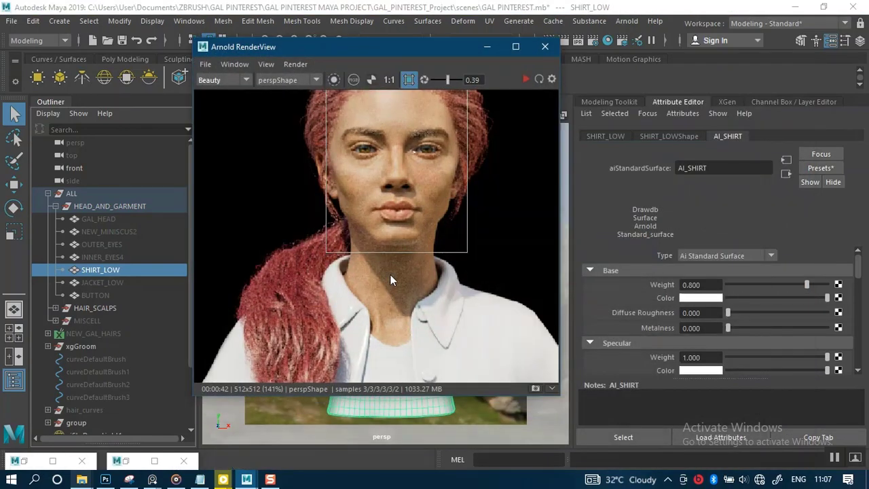
left_click(408, 80)
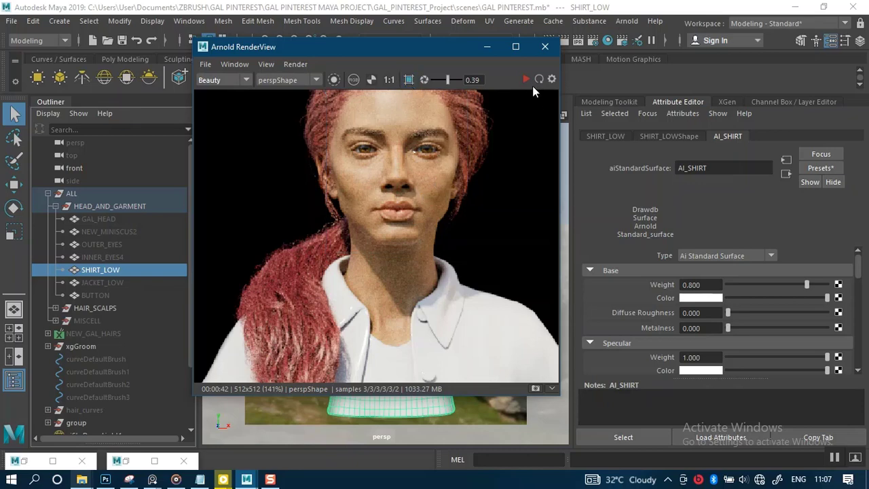
scroll(457, 216, "down", 2)
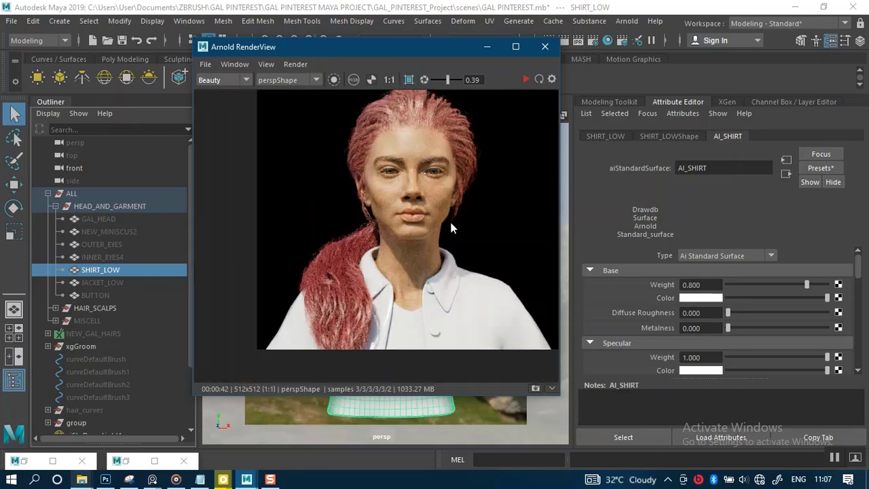
scroll(440, 172, "up", 1)
left_click(526, 79)
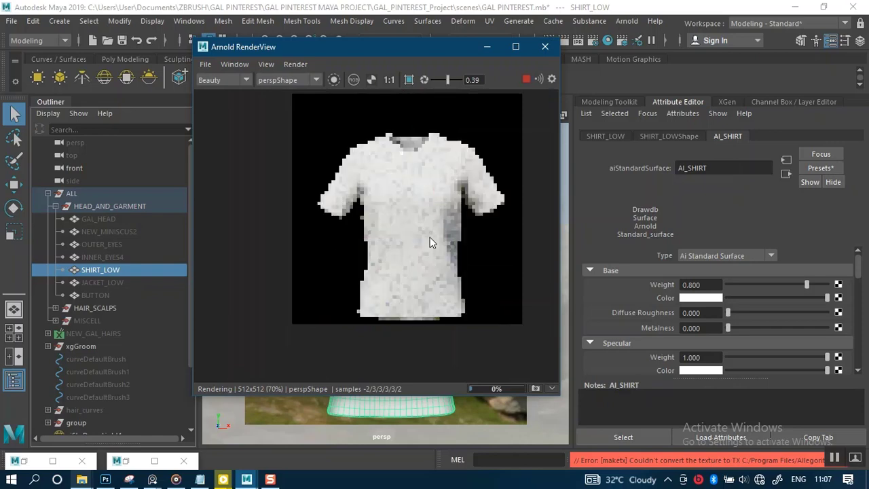
middle_click_drag(429, 246, 415, 252)
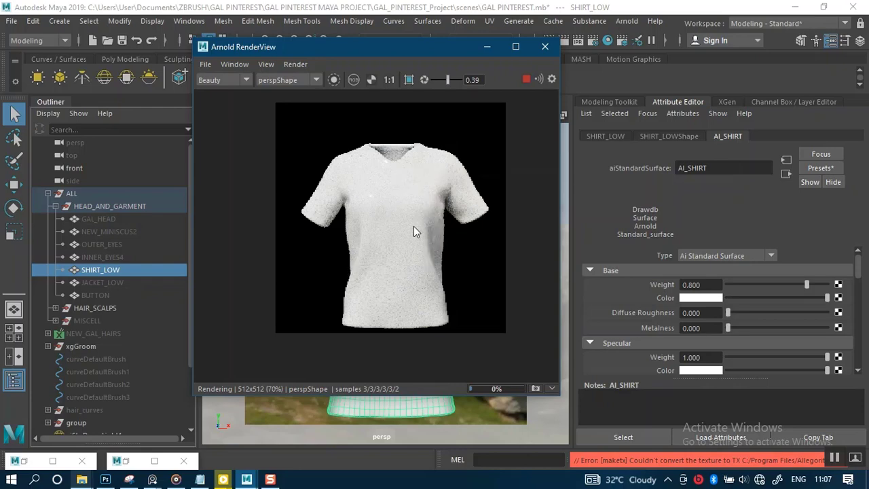
Examine the rendered shirt's surface up close, from the torso to the neckline and sleeves.
scroll(413, 226, "up", 2)
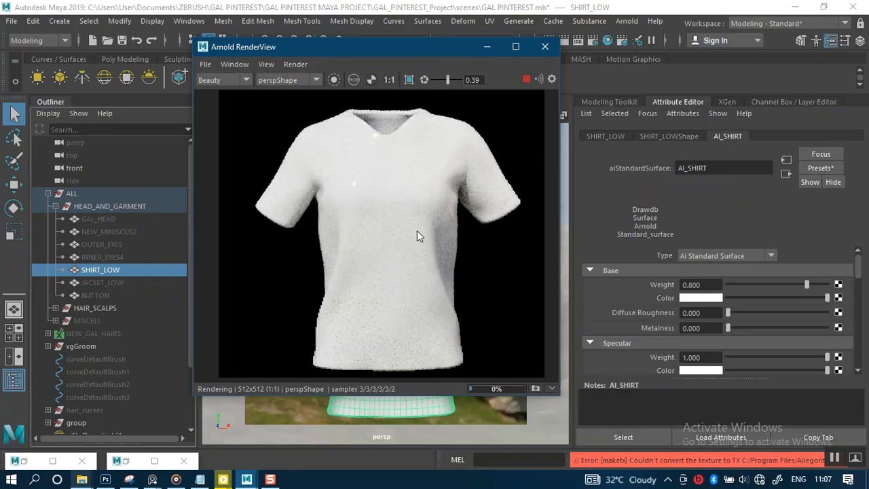
scroll(416, 231, "up", 3)
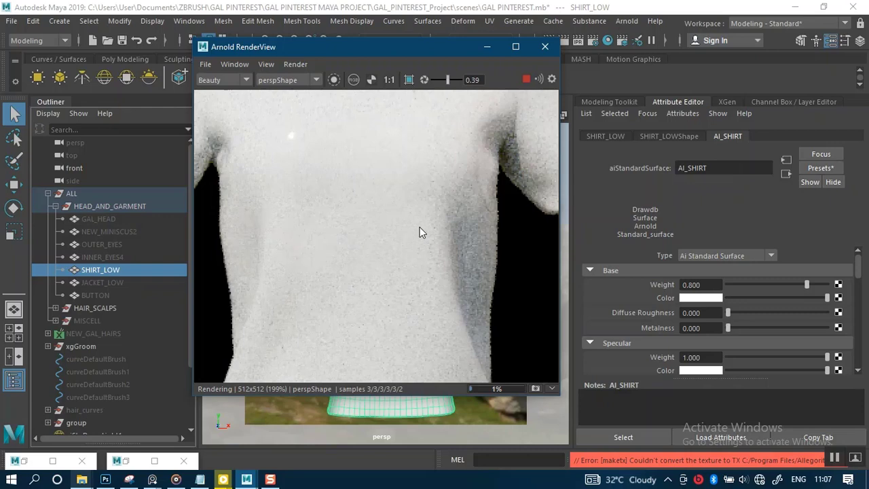
scroll(420, 233, "down", 1)
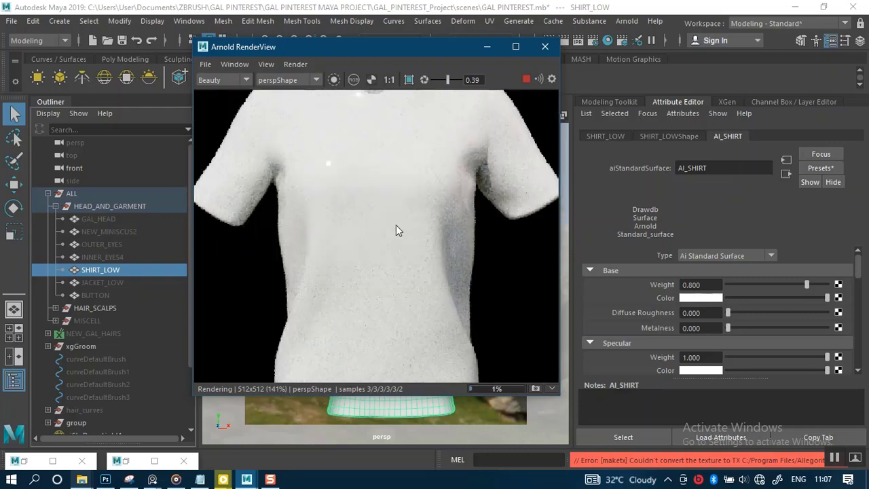
middle_click_drag(404, 226, 407, 260)
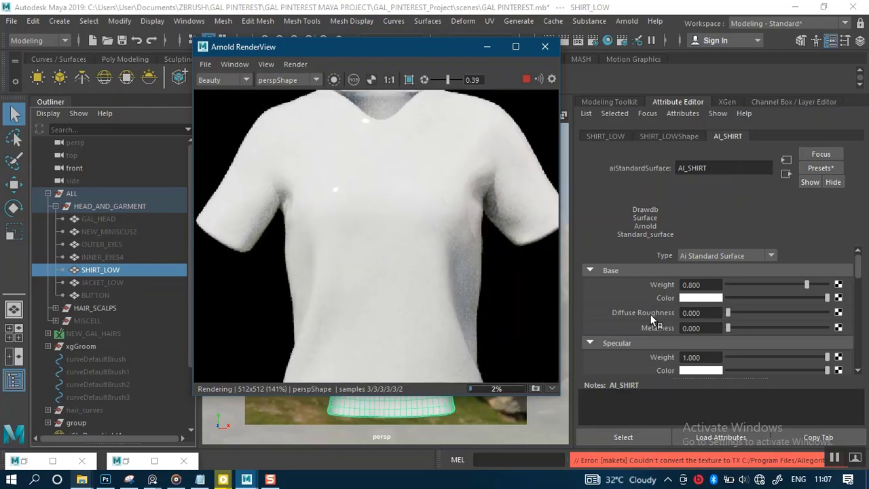
Try a displacement Scalar Zero Value of 0 on SHIRT_LOWShape and return it to 0.5.
left_click(653, 139)
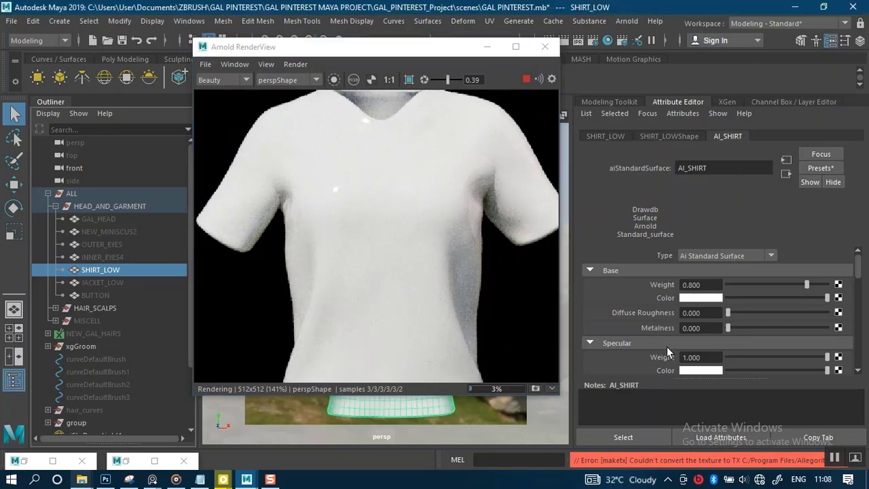
left_click(663, 138)
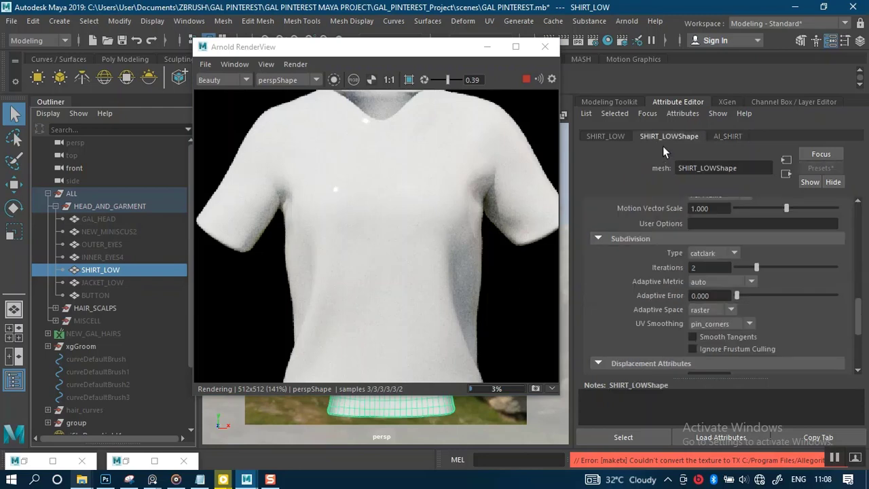
scroll(678, 327, "down", 4)
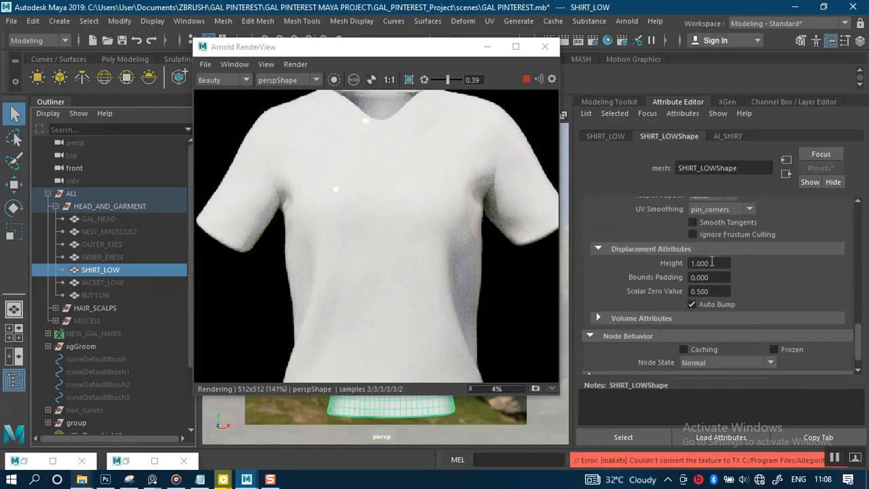
left_click_drag(710, 290, 679, 296)
type("0")
key("Return")
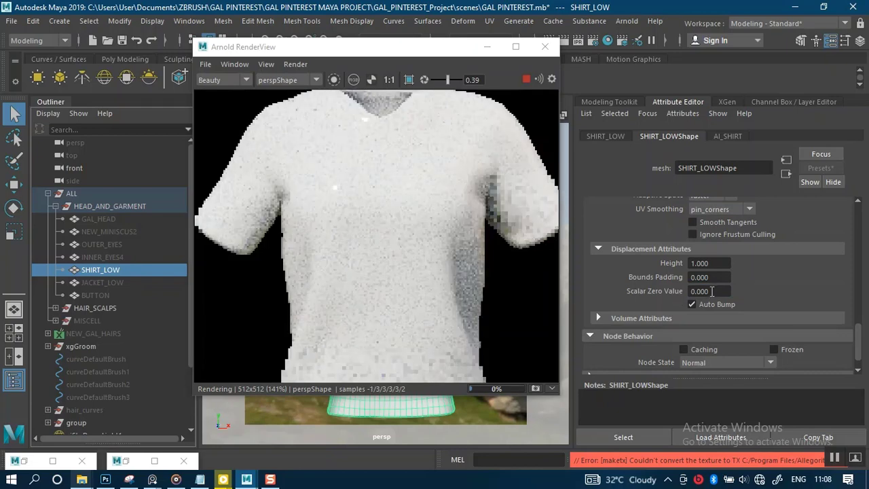
left_click_drag(706, 291, 661, 302)
type("0.")
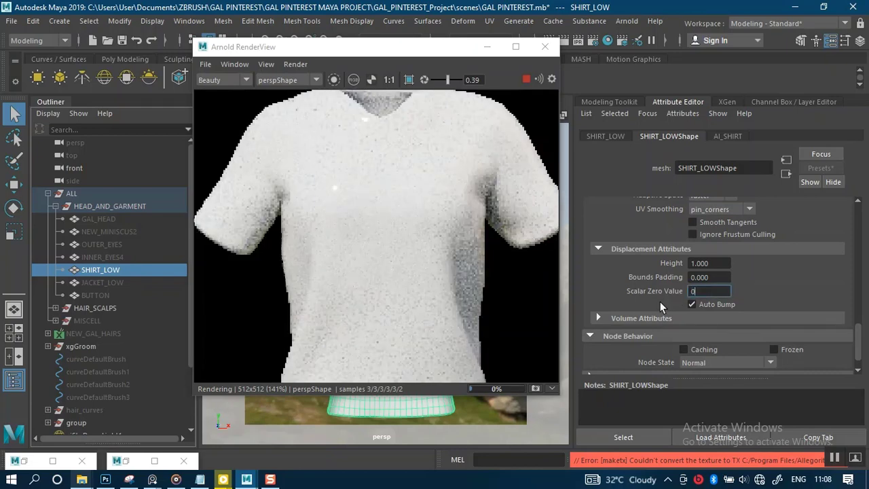
key("Return")
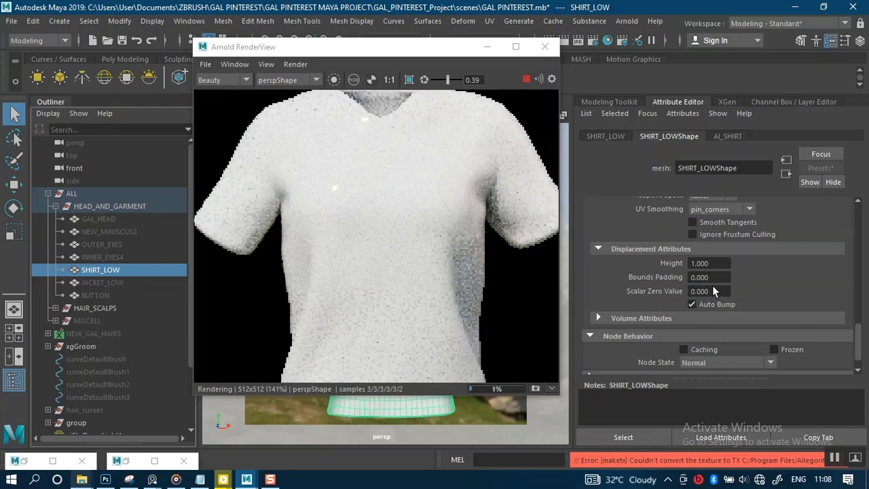
left_click_drag(712, 291, 678, 290)
type("0.5")
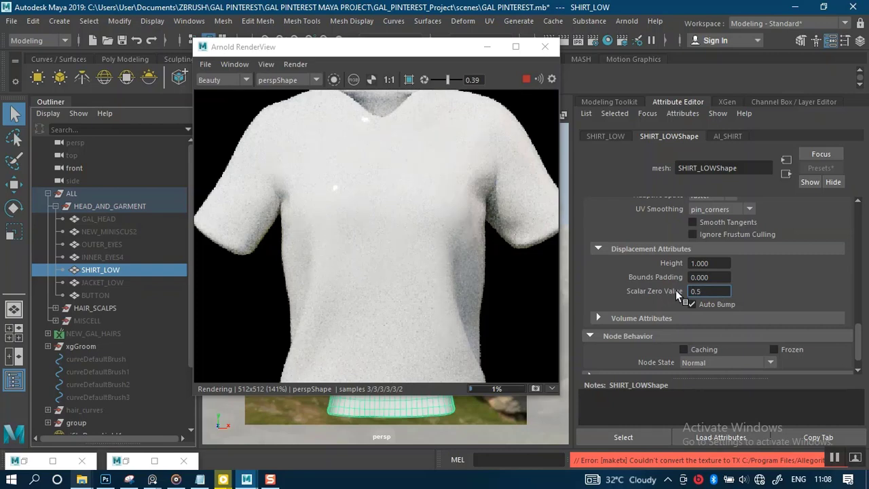
key("Return")
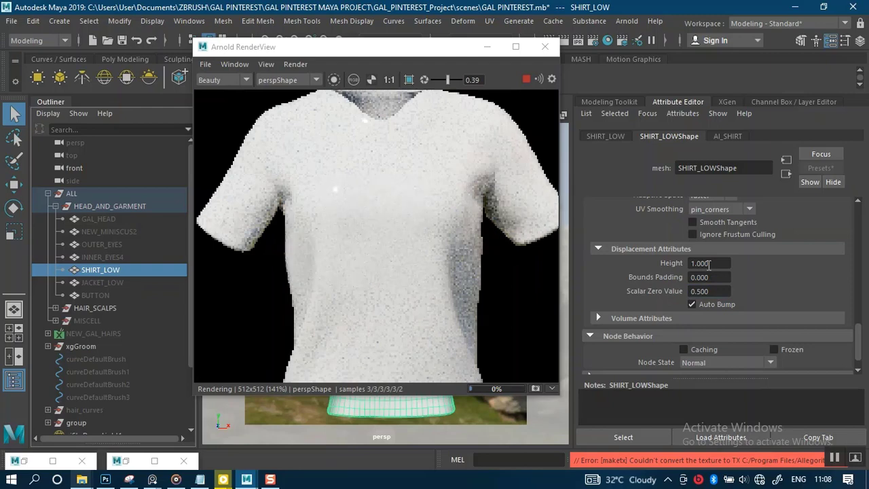
Try a displacement Height of 0.5 on SHIRT_LOWShape against the full shirt render, and return it to 1.
scroll(433, 228, "down", 1)
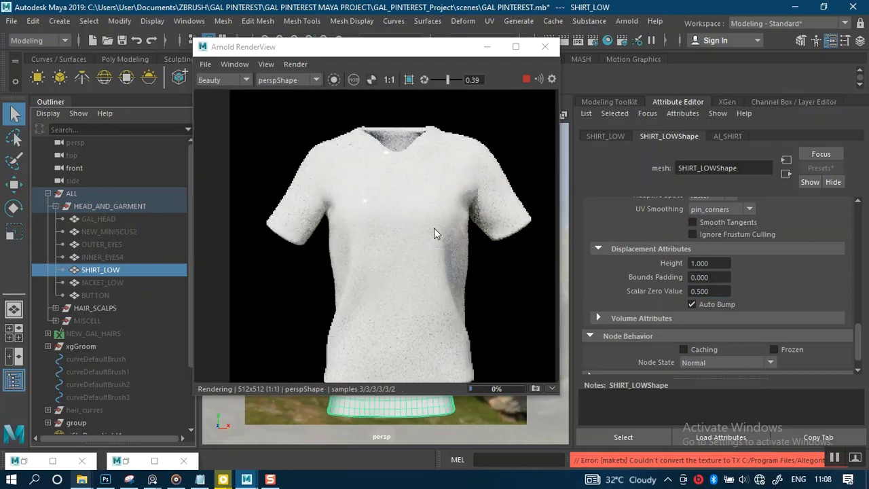
middle_click_drag(434, 226, 429, 209)
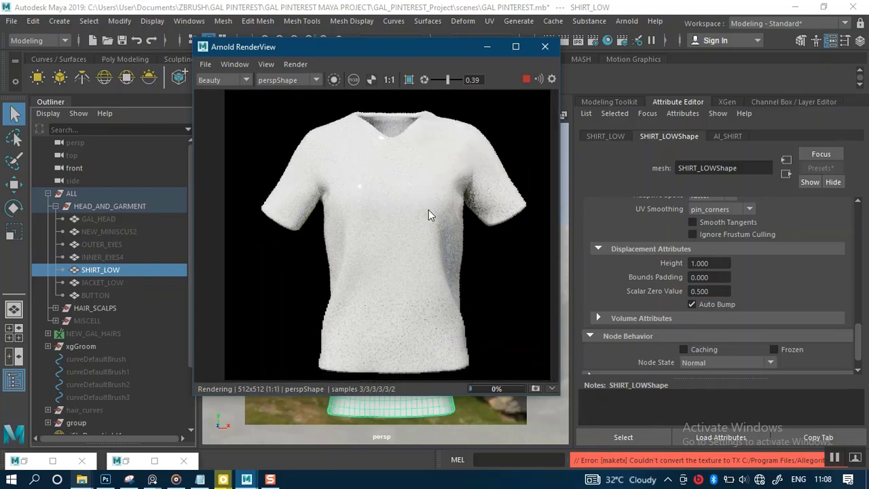
left_click_drag(713, 263, 662, 267)
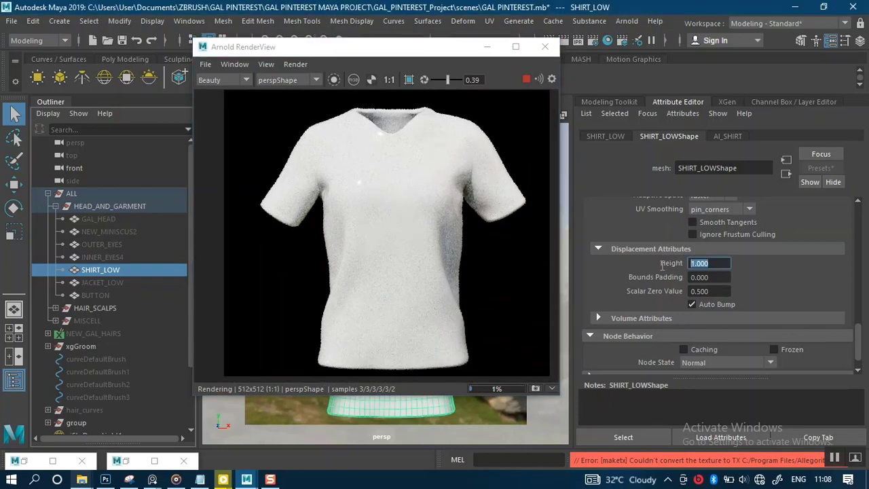
type("0.5")
key("Return")
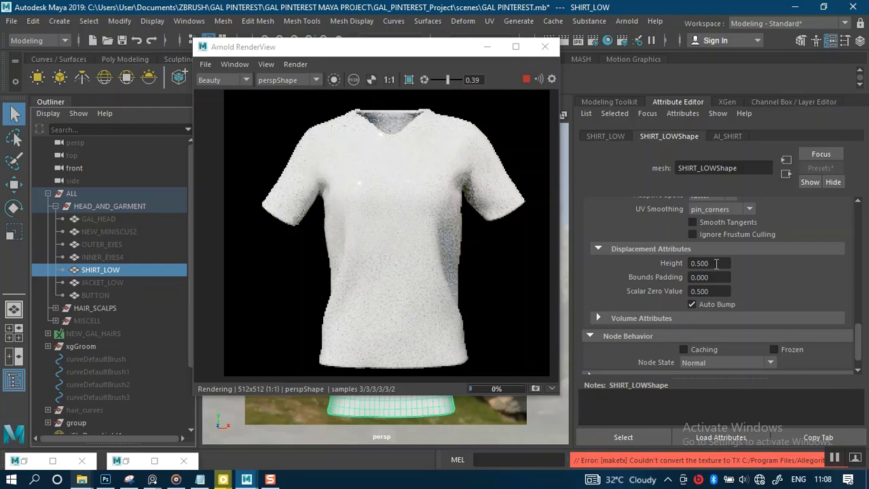
left_click_drag(717, 264, 670, 266)
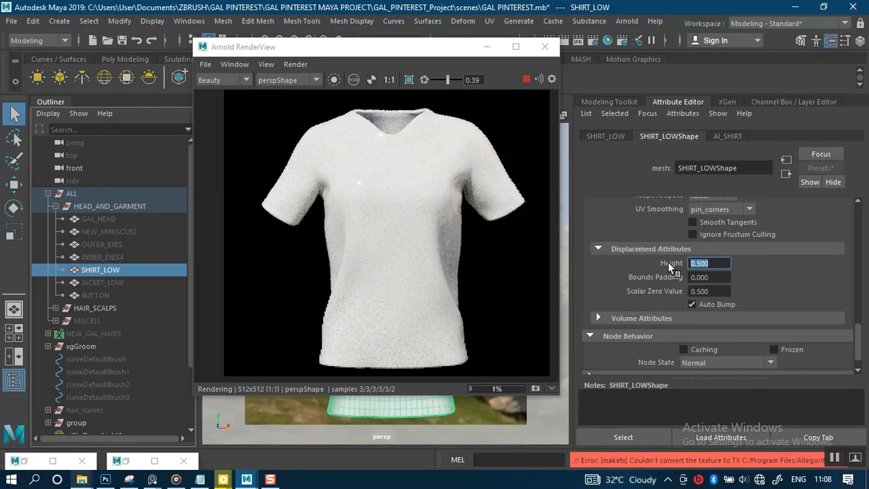
type("1")
key("Return")
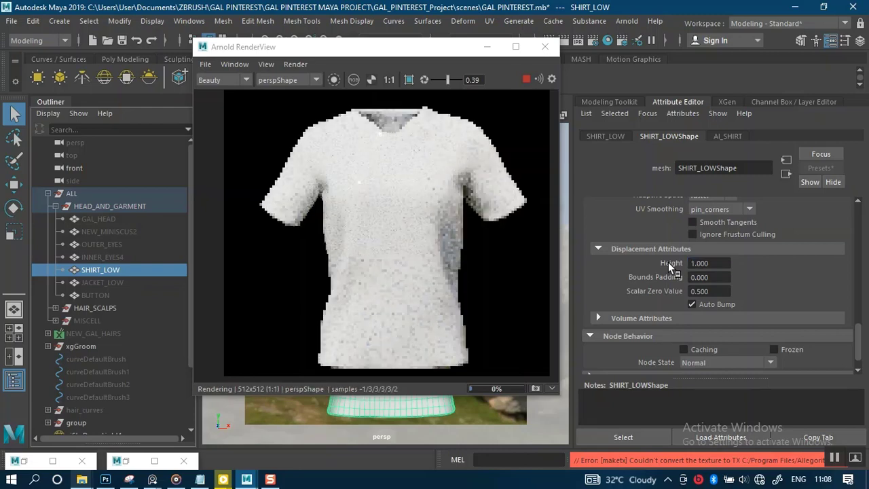
Set SHIRT_LOWShape's displacement Height to 0.5 and stop the Arnold render.
left_click_drag(718, 263, 665, 269)
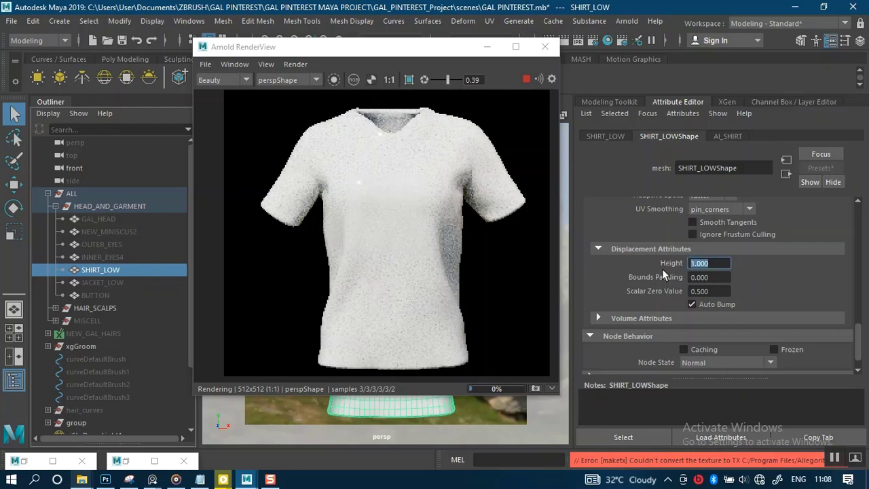
type("0.5")
key("Return")
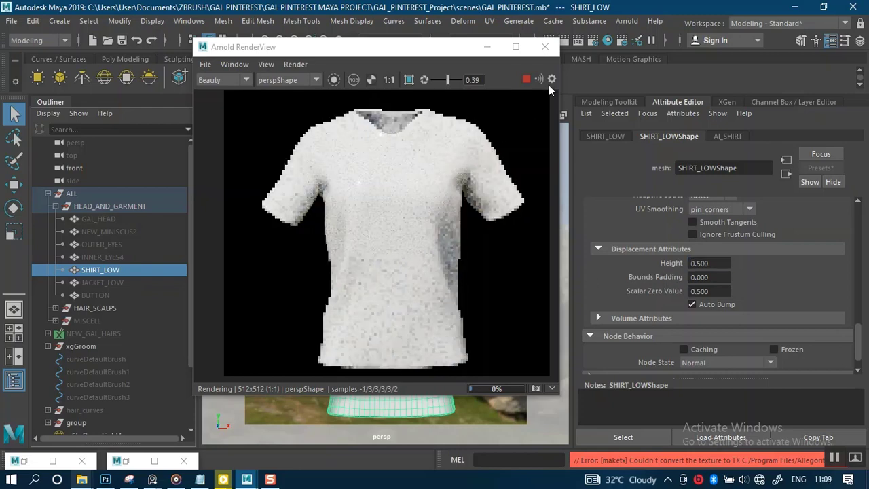
left_click(526, 80)
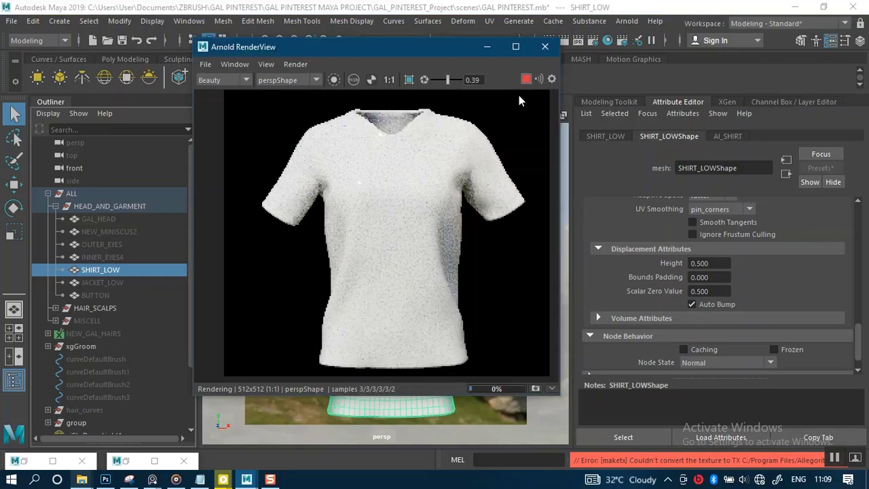
Bring back the Hypershade and create an aiNormalMap node beside the SHIRT_Normal_OpenGL.png texture.
left_click(52, 461)
scroll(384, 326, "down", 4)
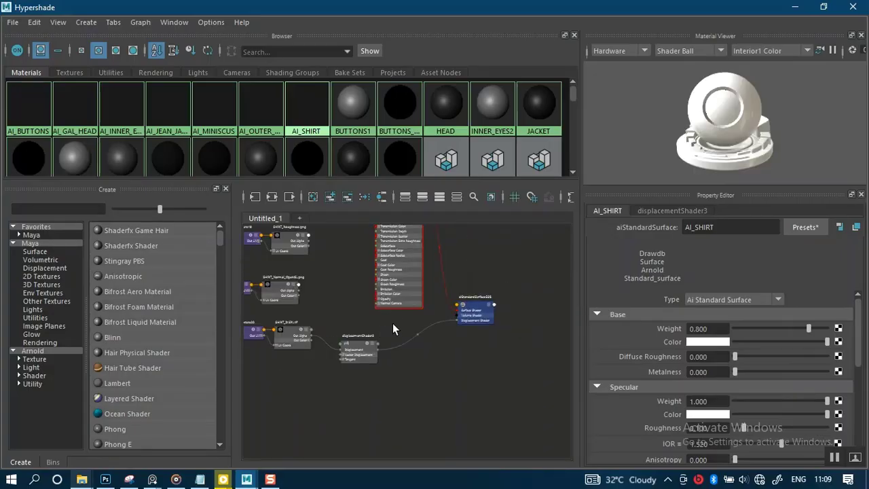
scroll(441, 306, "up", 8)
middle_click_drag(341, 321, 467, 304)
key("Tab")
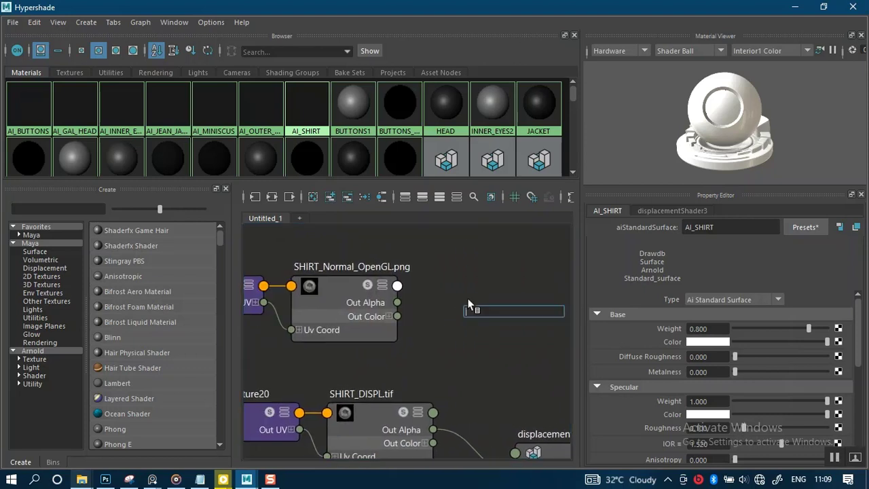
type("ainorm")
left_click(499, 324)
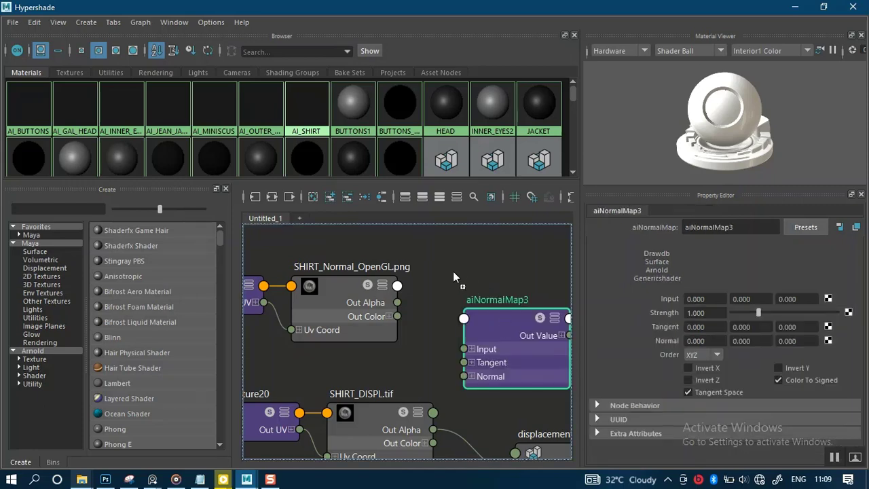
Connect SHIRT_Normal_OpenGL.png's Out Color to the normal map node's Input, and its Out Value to AI_SHIRT's Normal Camera.
middle_click_drag(441, 271, 378, 268, "alt")
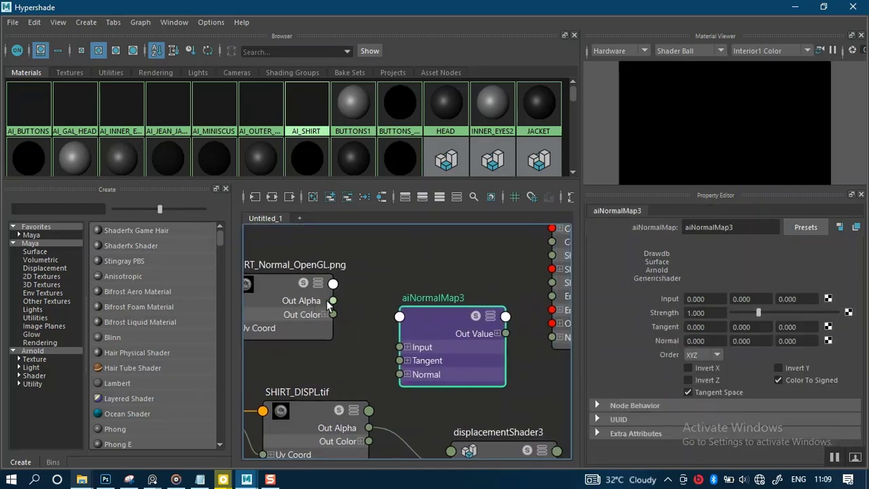
left_click_drag(332, 314, 399, 347)
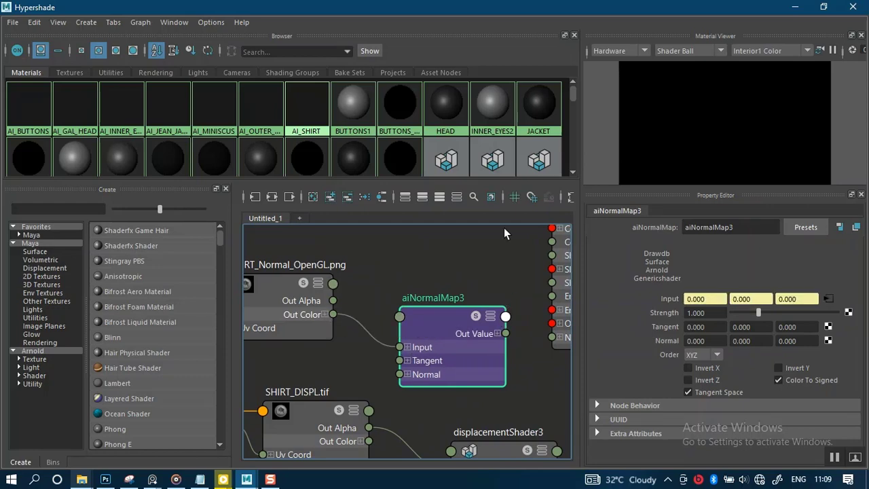
middle_click_drag(504, 233, 423, 241, "alt")
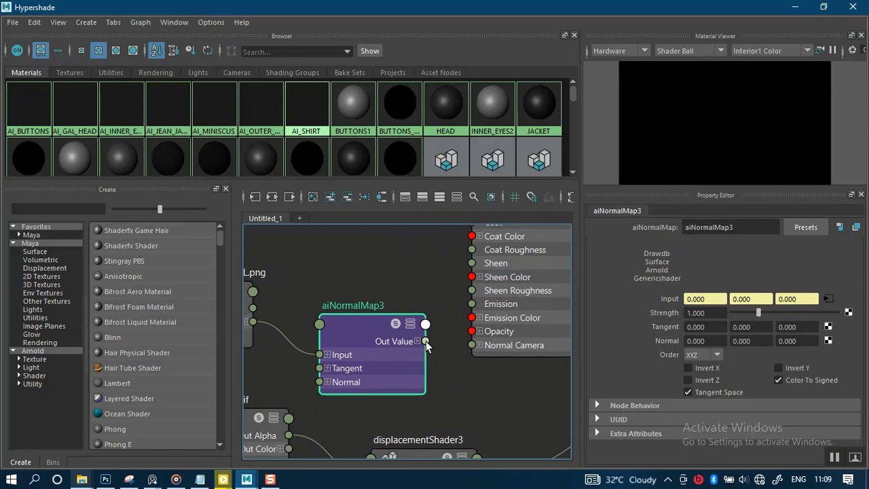
left_click_drag(427, 346, 472, 345)
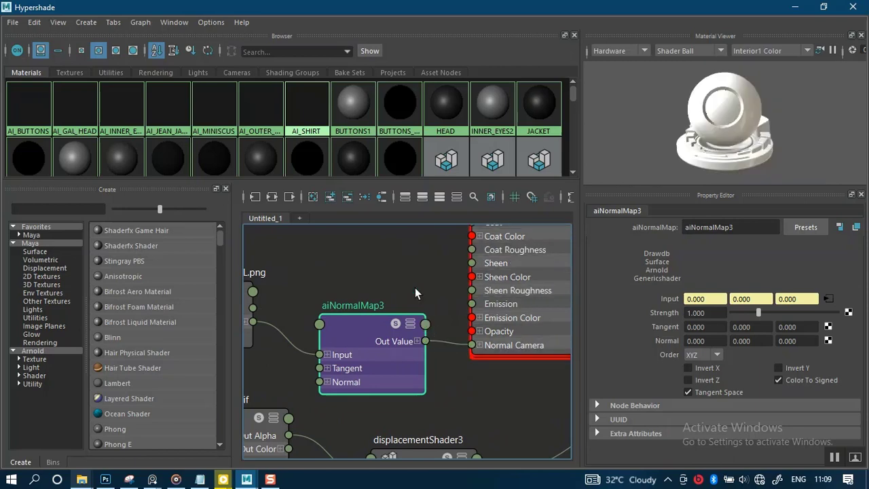
Delete the connection from displacementShader3 to the shirt's shading group and undo the deletion.
middle_click_drag(424, 384, 398, 252, "alt")
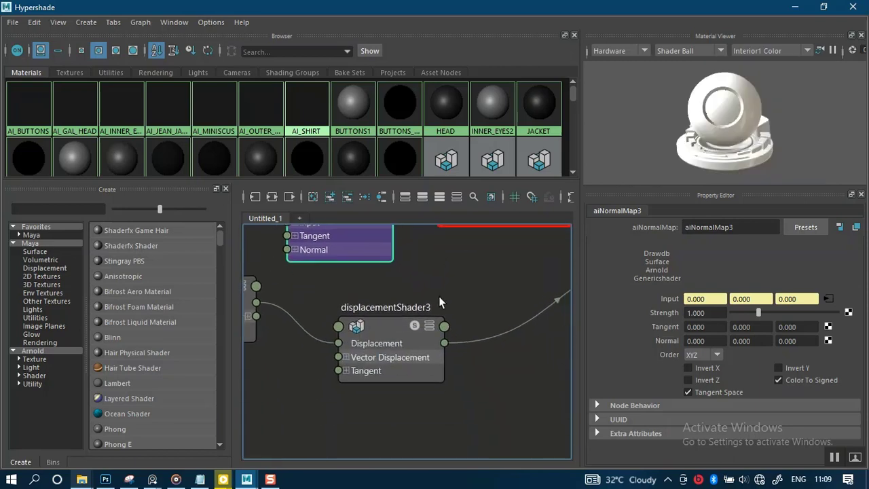
middle_click_drag(438, 301, 366, 317, "alt")
middle_click_drag(452, 287, 427, 330, "alt")
left_click(502, 324)
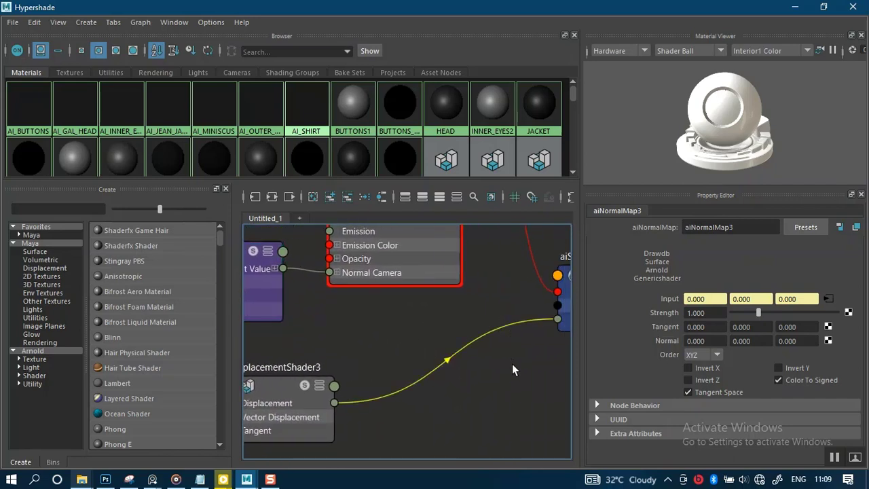
key("Delete")
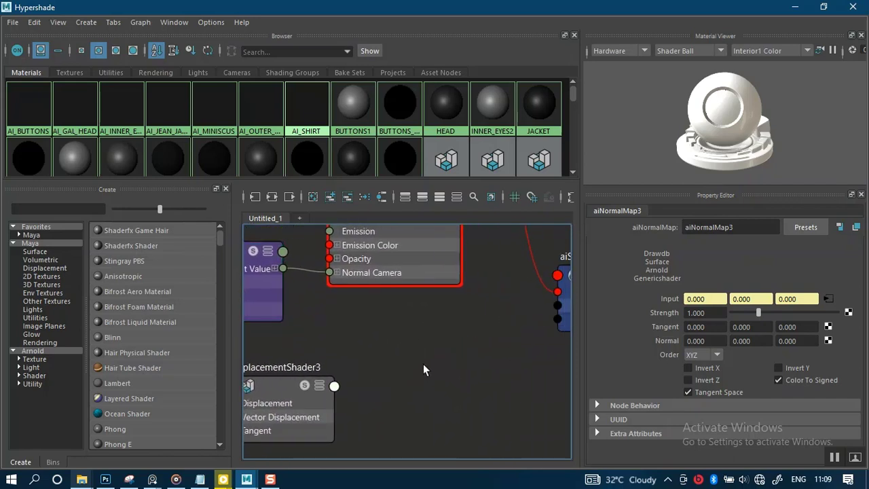
key("ctrl+z")
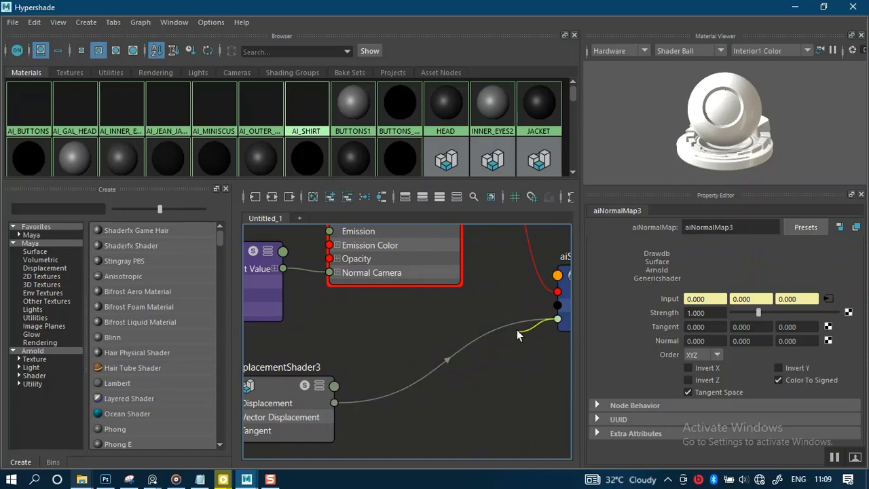
Remove the connection from displacementShader3 to the shirt's shading group and collapse the displacementShader3 node.
left_click(543, 317)
left_click_drag(517, 327, 484, 349)
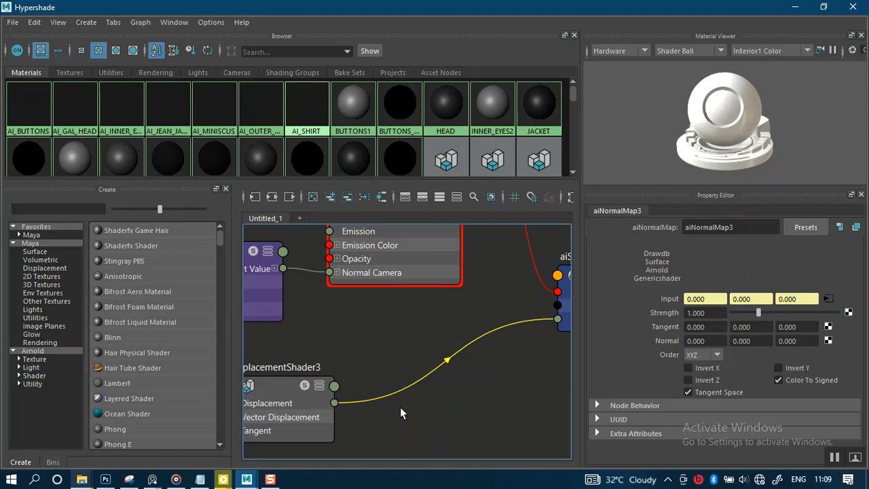
key("Delete")
left_click(311, 409)
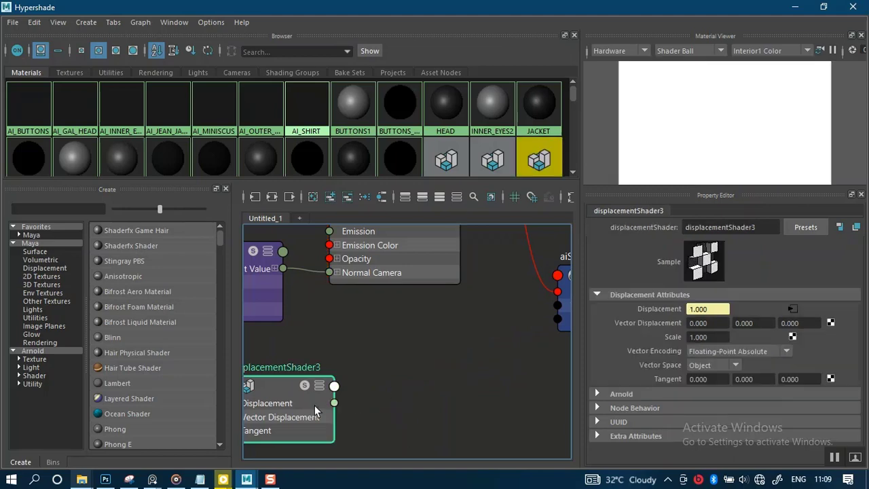
key("1")
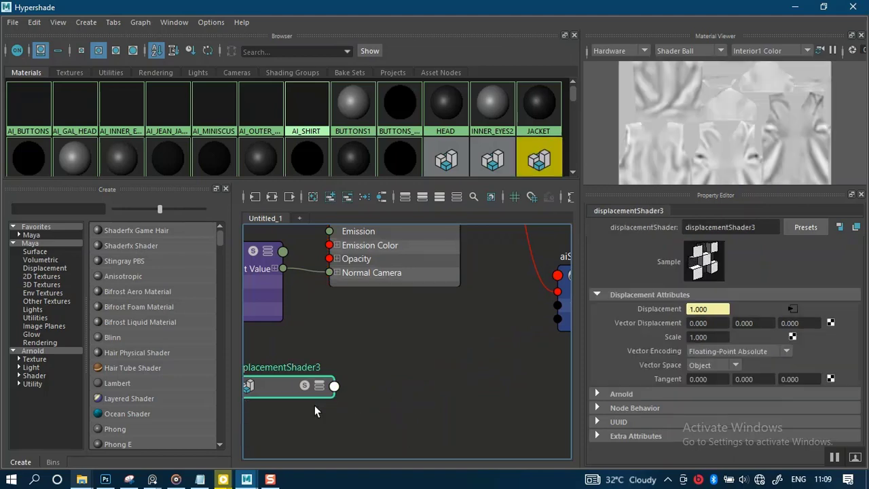
Expand the displacementShader3 node in the graph to show its Displacement, Vector Displacement and Tangent ports.
key("3")
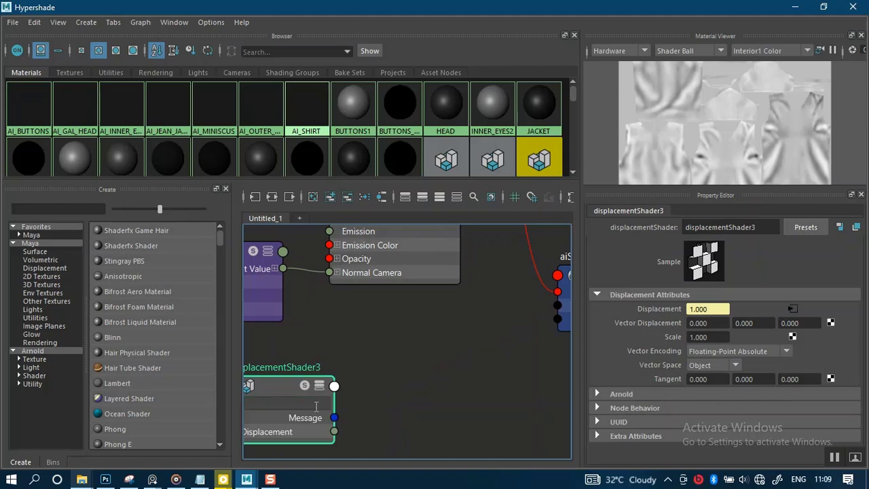
key("1")
key("3")
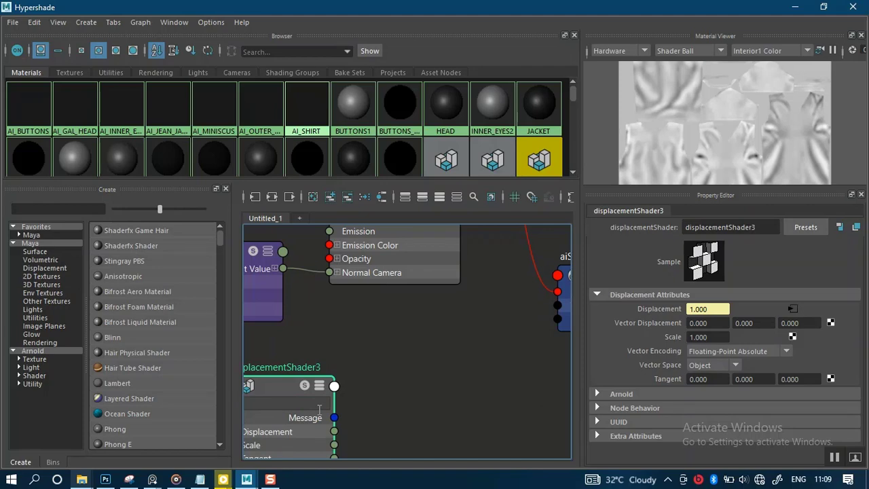
key("4")
middle_click_drag(388, 390, 491, 344, "alt")
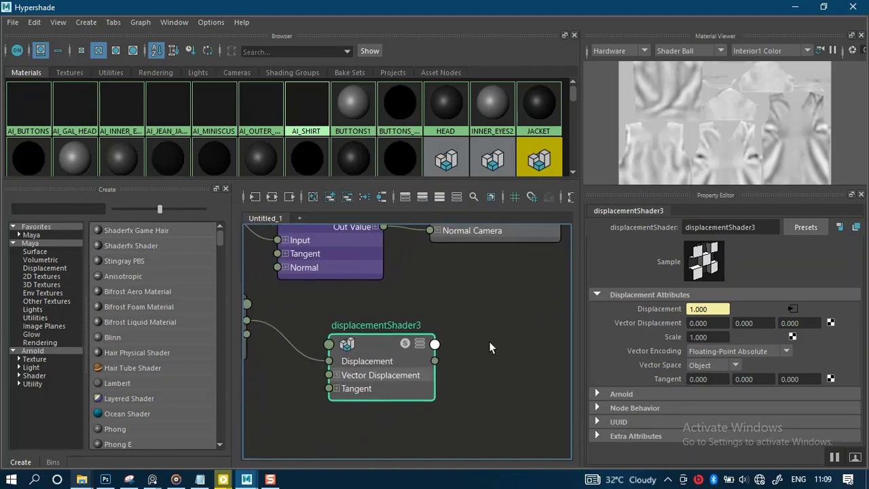
scroll(489, 342, "down", 3)
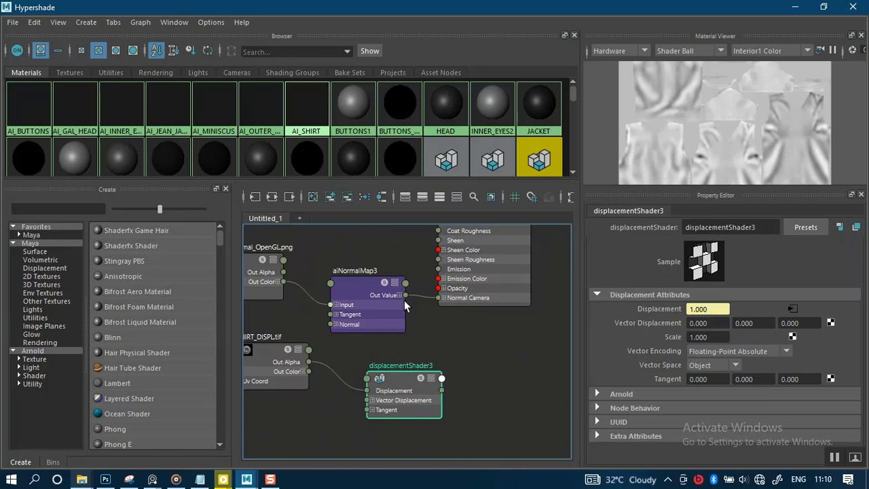
Check the settings of the normal texture and aiNormalMap3, and set the SHIRT_DISPL.tif texture's color space to Raw.
left_click(271, 288)
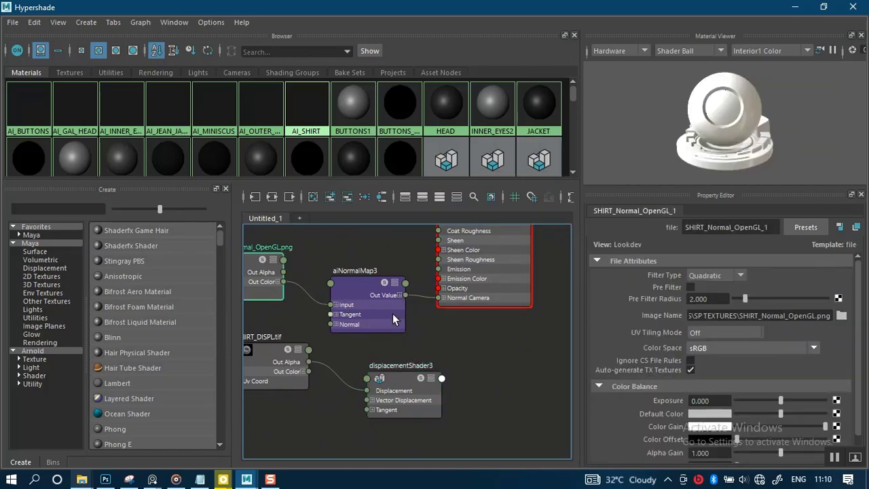
left_click(394, 318)
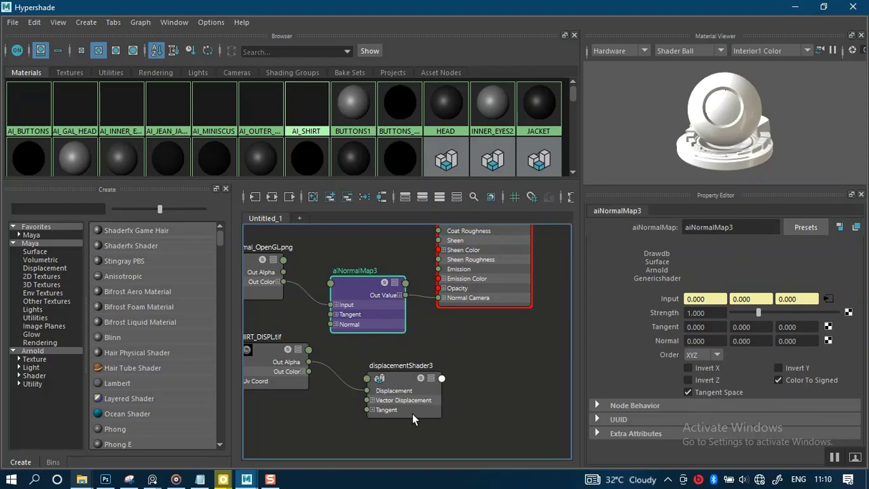
middle_click_drag(325, 377, 398, 374, "alt")
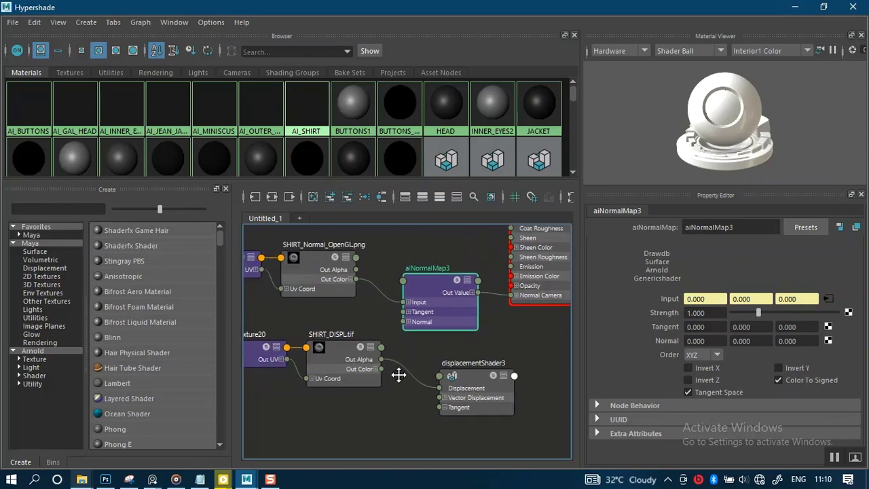
left_click(339, 358)
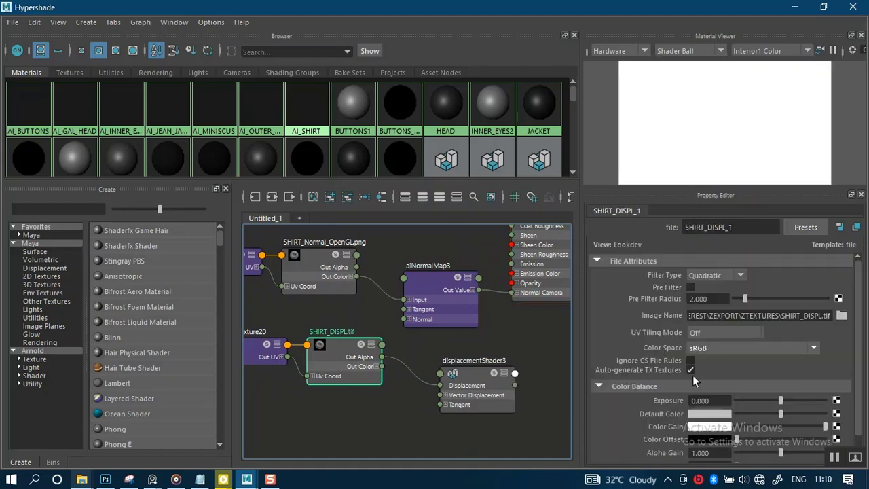
left_click(723, 350)
left_click(721, 361)
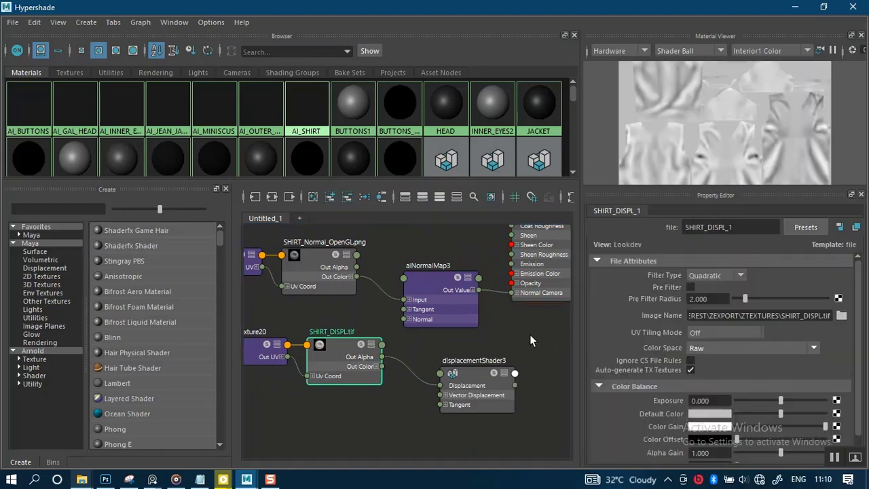
Disconnect aiNormalMap3 from AI_SHIRT's Normal Camera and connect displacementShader3's Displacement output to the shirt shading group's displacement input.
left_click(499, 300)
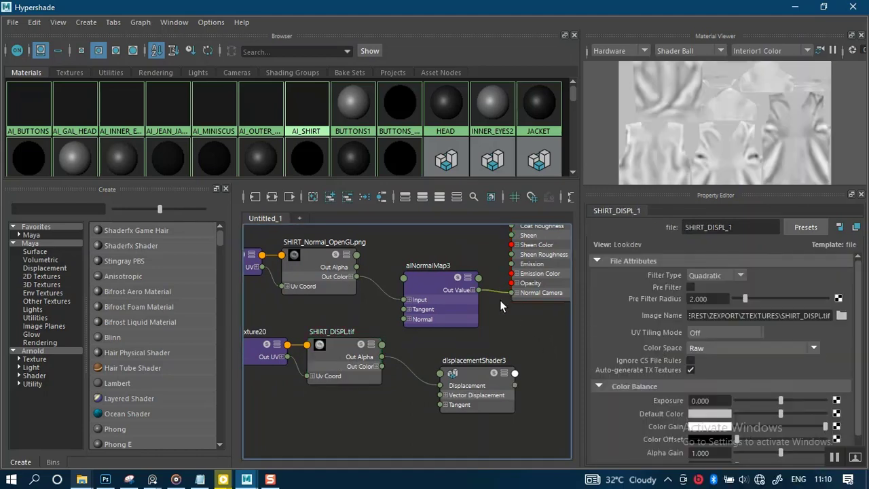
scroll(720, 382, "down", 1)
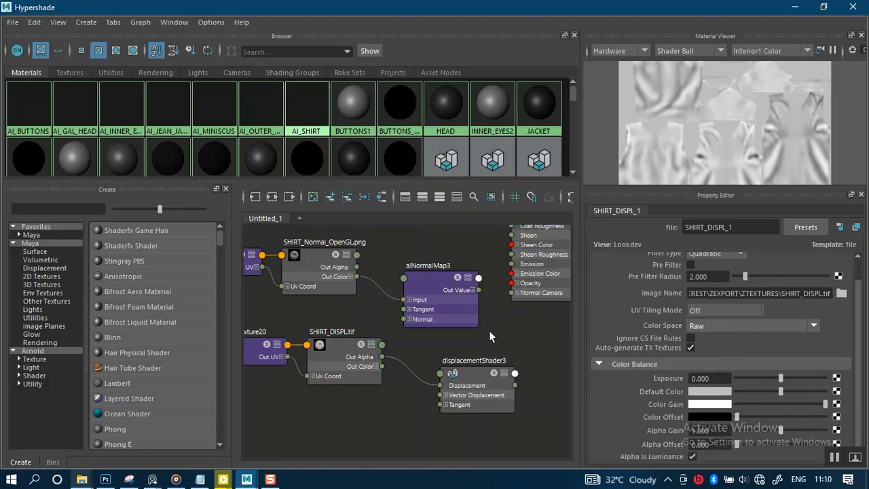
middle_click_drag(493, 336, 357, 330, "alt")
left_click_drag(382, 377, 538, 324)
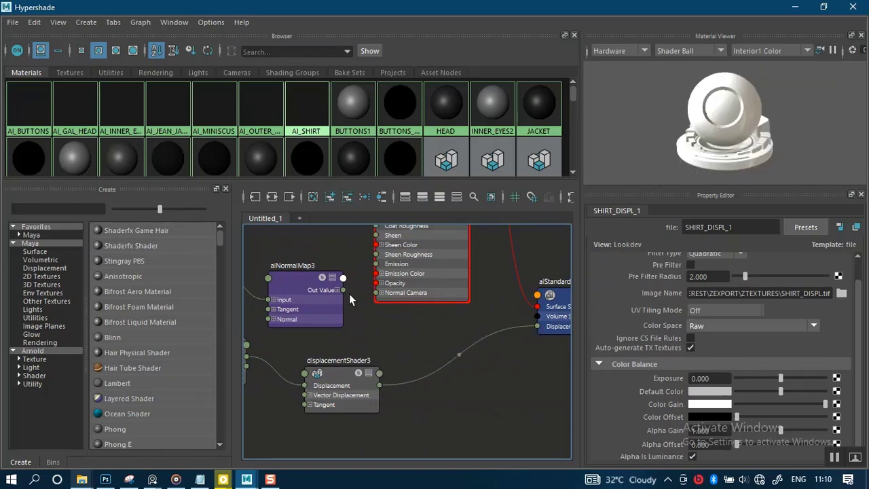
Test render the shirt in the Arnold RenderView to examine the displacement on its own.
left_click(795, 6)
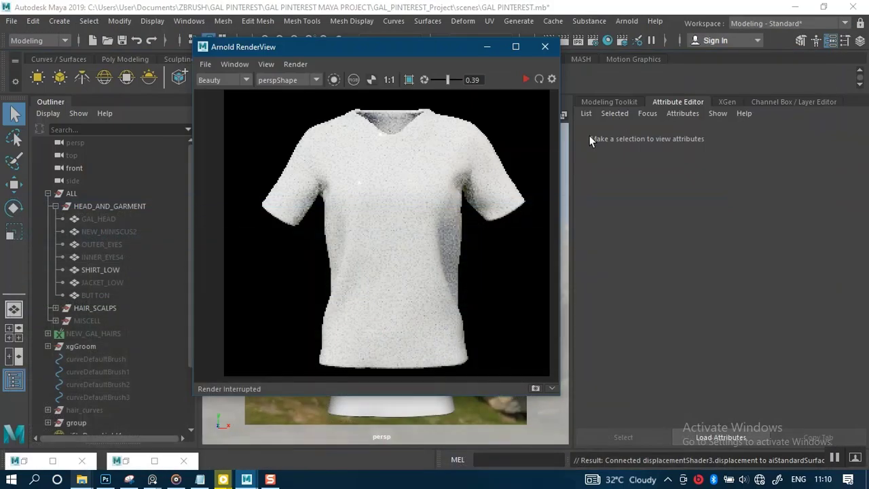
left_click(525, 81)
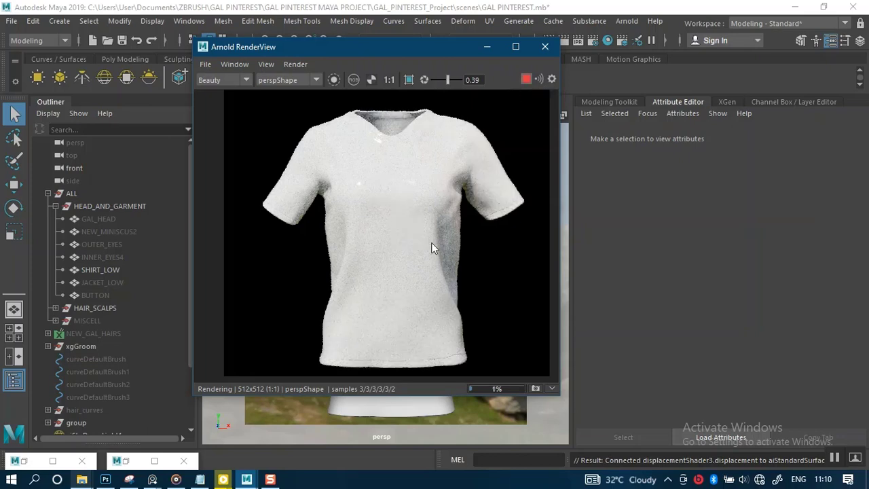
left_click(128, 461)
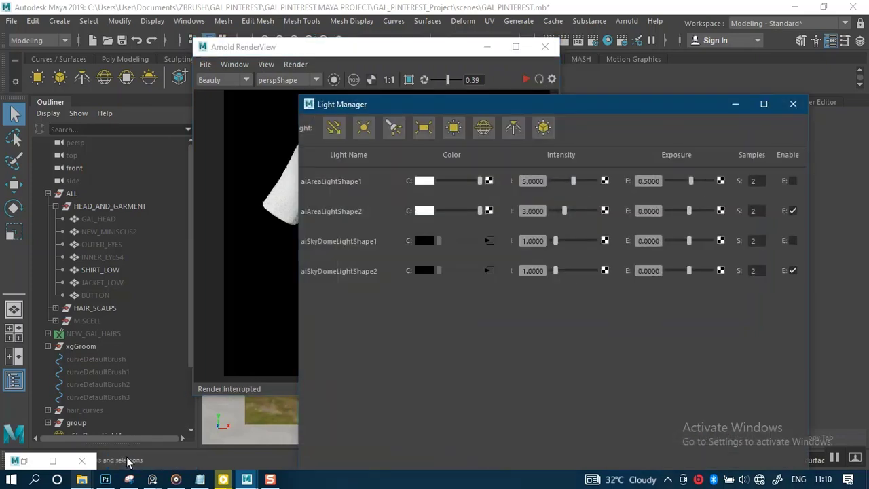
left_click(735, 105)
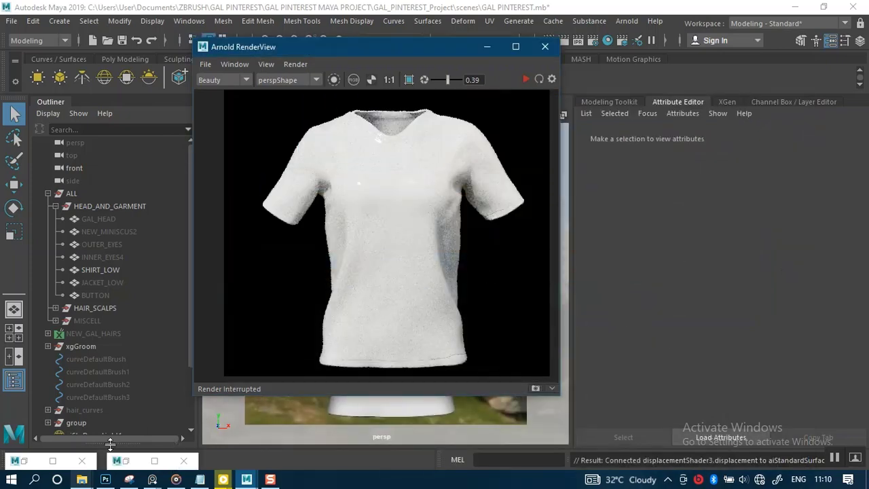
Bring back the Hypershade and reconnect aiNormalMap3's Out Value to AI_SHIRT's Normal Camera.
left_click(24, 462)
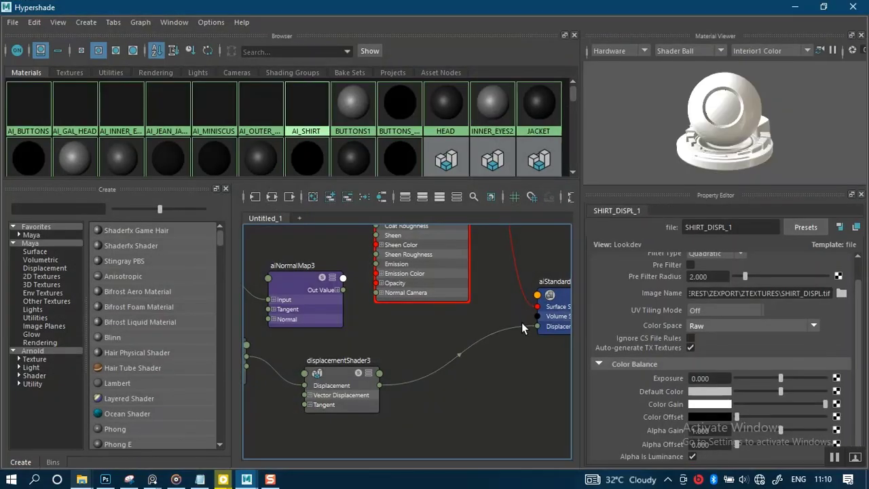
mouse_move(495, 362)
middle_mouse_down("alt")
mouse_move(480, 362)
mouse_move(503, 364)
middle_mouse_up("alt")
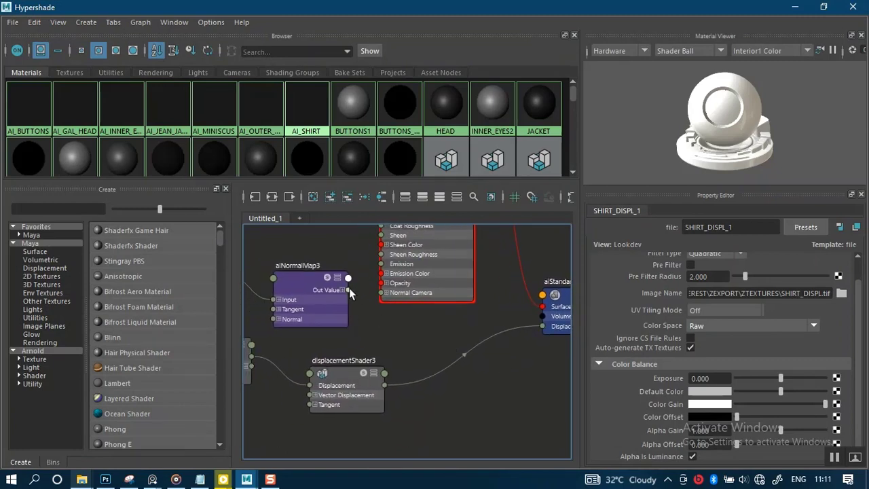
left_click_drag(349, 289, 381, 293)
middle_click_drag(344, 308, 383, 313)
Set the SHIRT_Normal_OpenGL.png texture's color space to Raw.
middle_click_drag(430, 344, 514, 344, "alt")
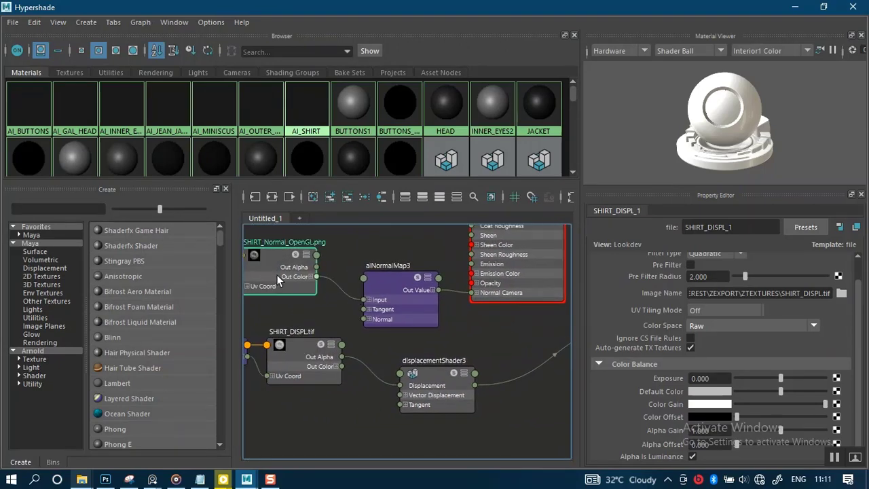
left_click(722, 348)
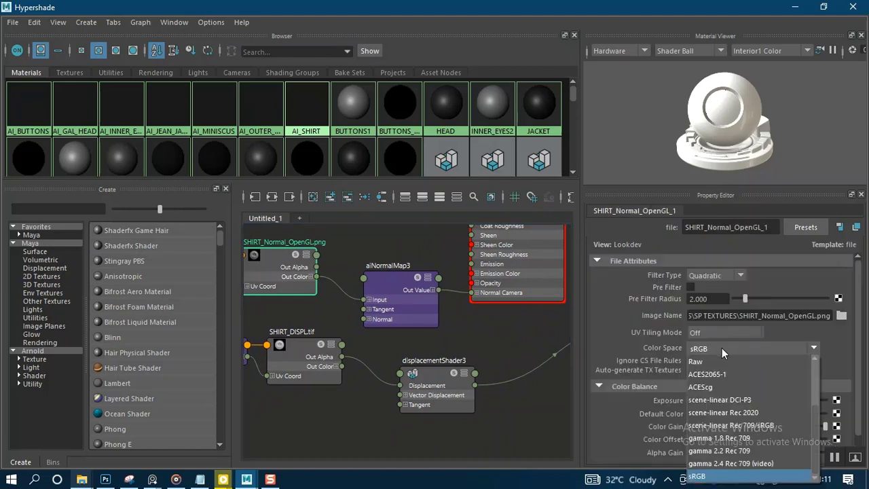
left_click(700, 362)
scroll(647, 404, "down", 1)
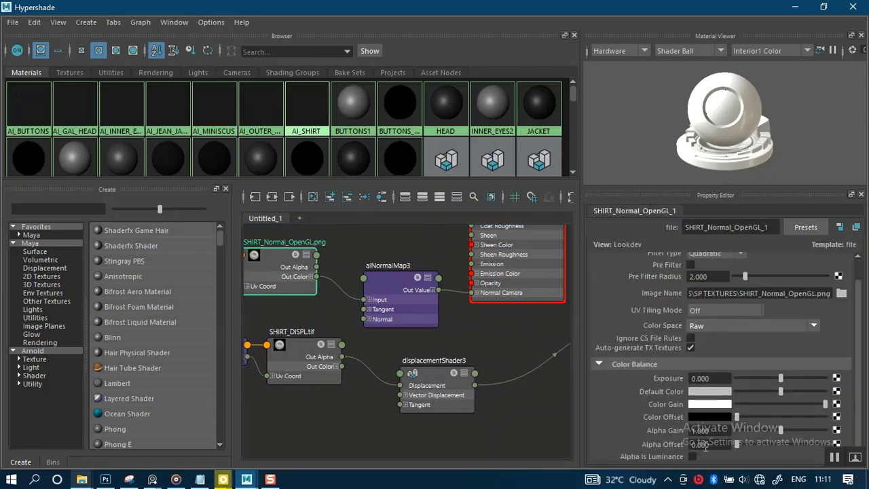
Examine the last shirt render up close in the Arnold RenderView and start a new test render.
left_click(794, 9)
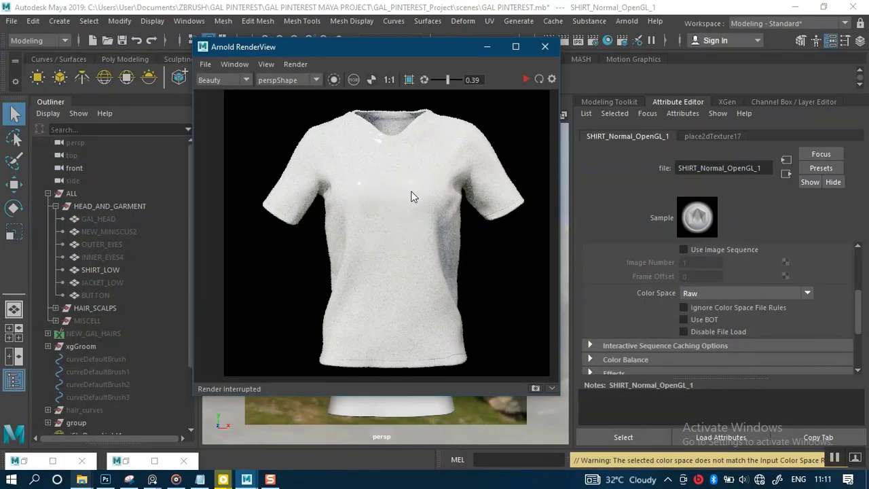
left_click(516, 46)
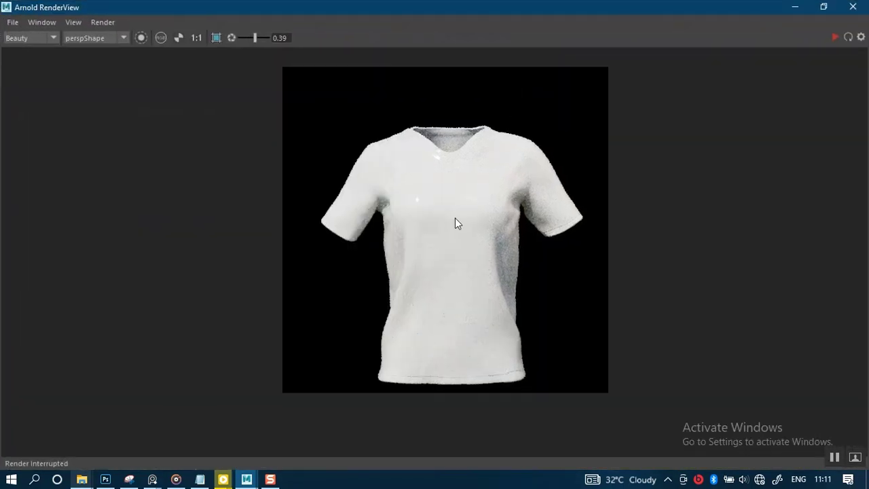
scroll(455, 218, "up", 2)
left_click(823, 7)
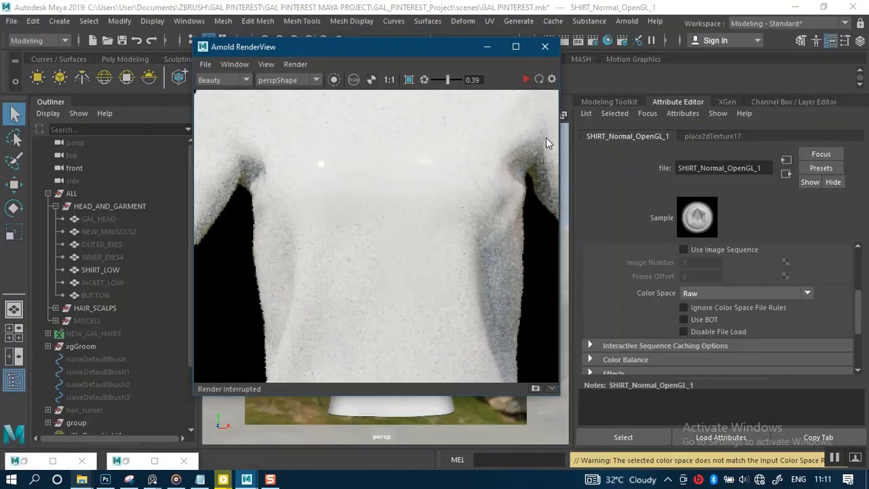
left_click(534, 80)
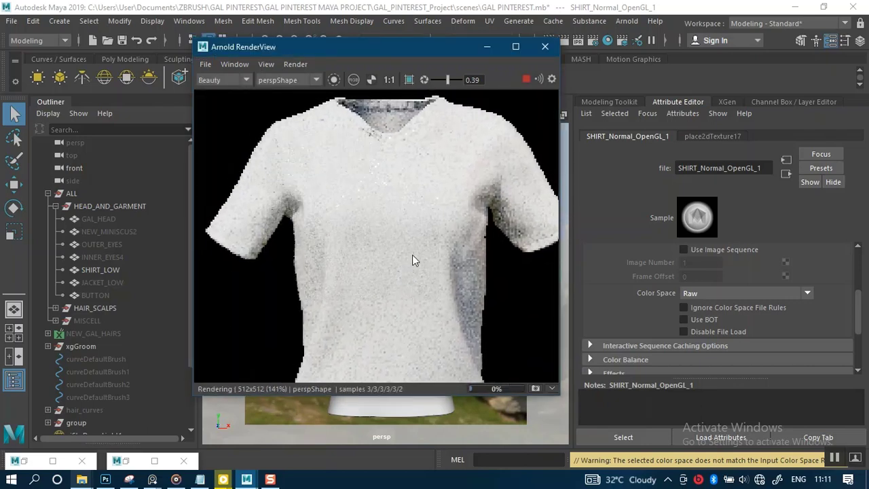
Limit the Arnold render to a rectangular crop region around the shirt's neckline and upper chest.
scroll(413, 189, "up", 4)
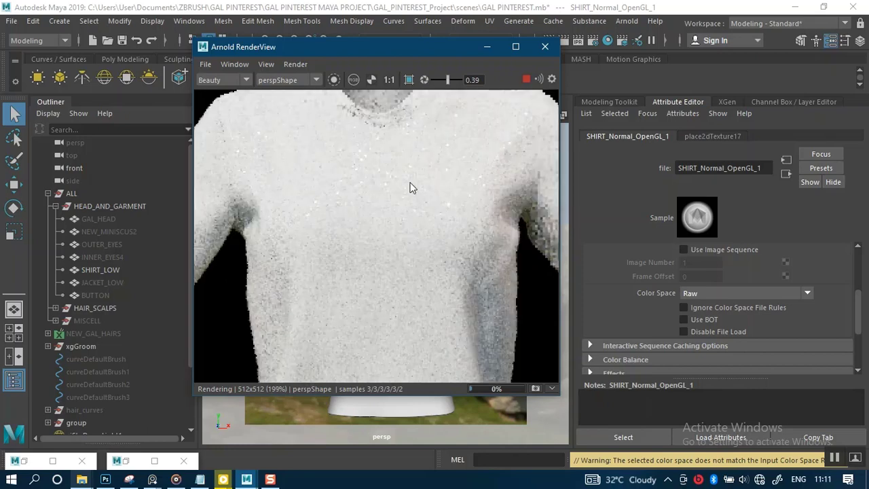
left_click_drag(436, 273, 433, 290)
scroll(368, 220, "up", 2)
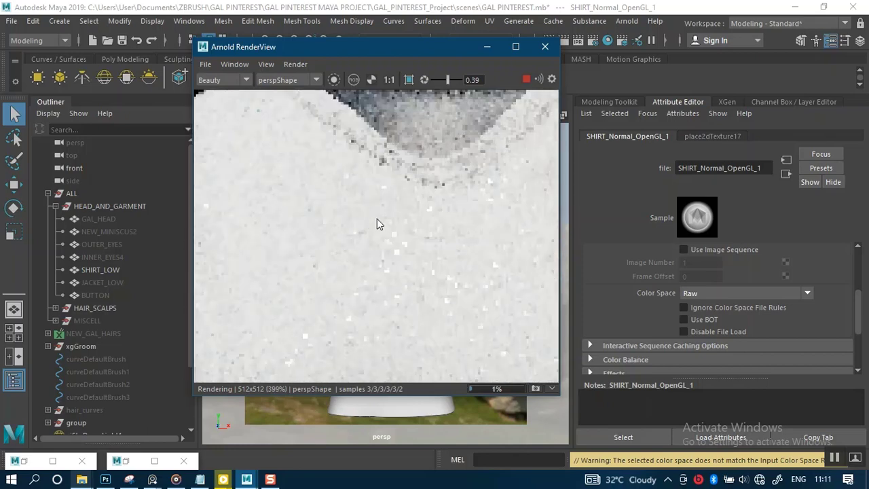
left_click_drag(377, 219, 379, 270)
left_click(410, 80)
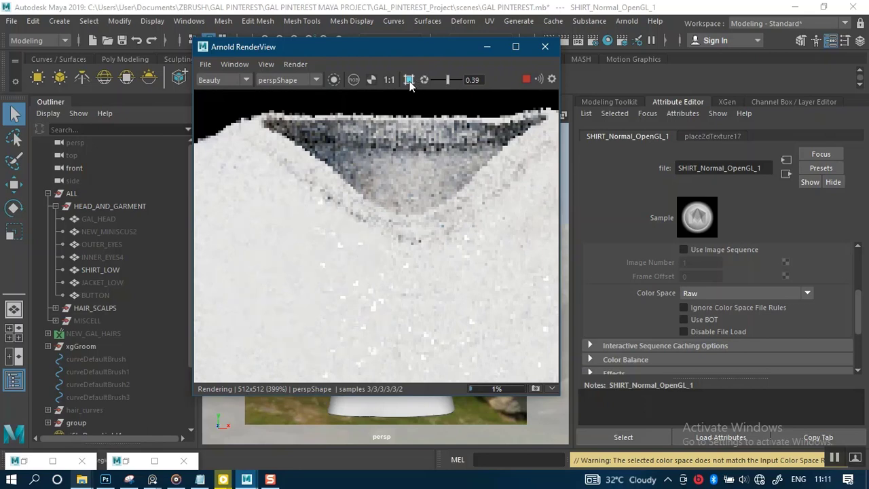
left_click_drag(239, 149, 530, 334)
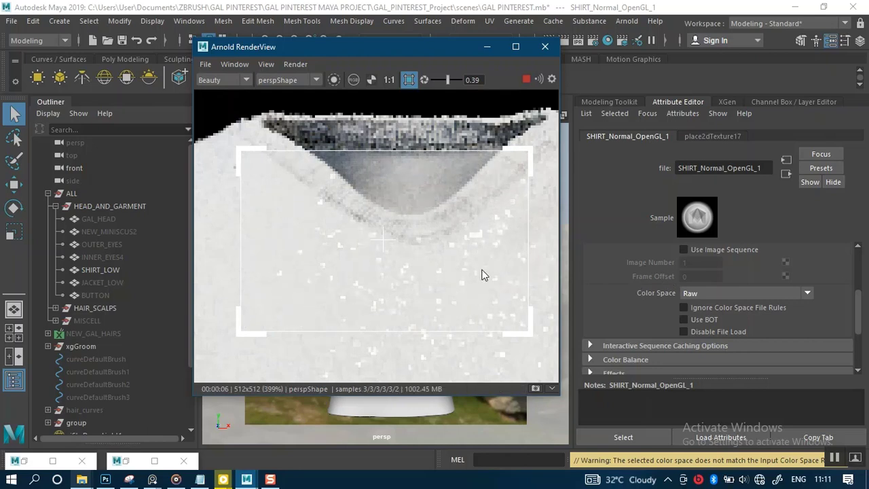
Set AI_SHIRT's base weight to 0.123, check the neckline in the region render, and stop the render.
left_click(384, 406)
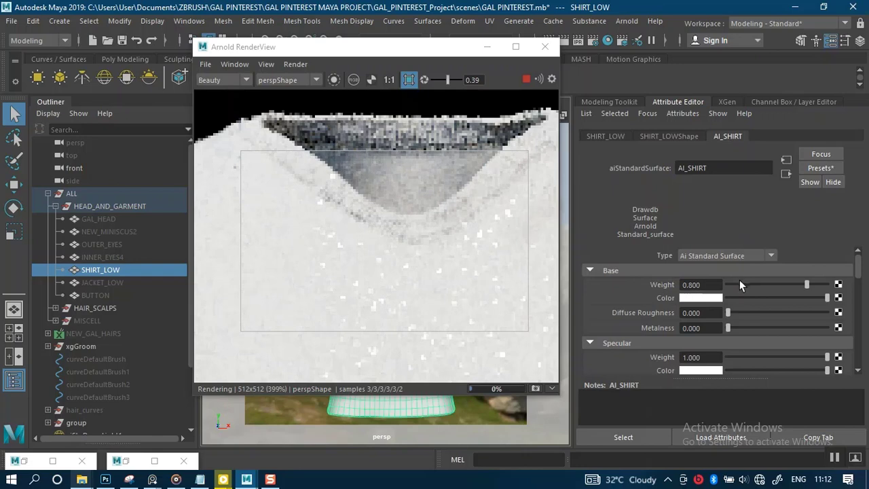
left_click(739, 285)
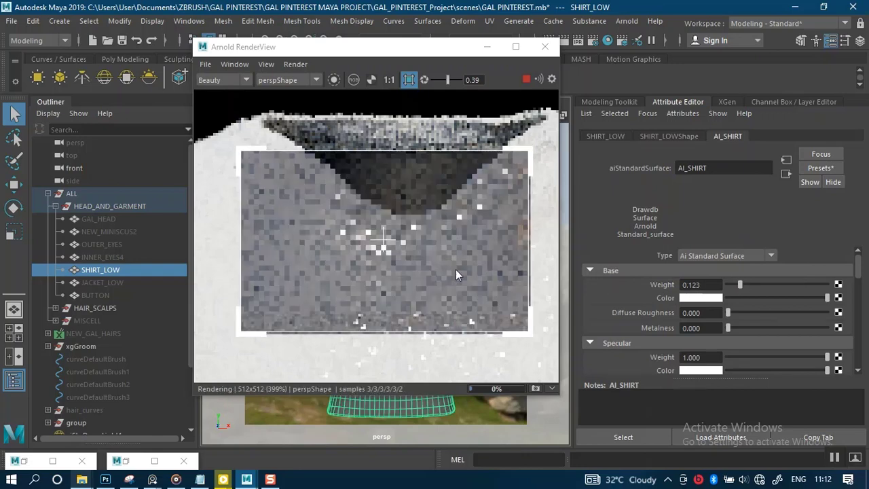
scroll(455, 275, "down", 1)
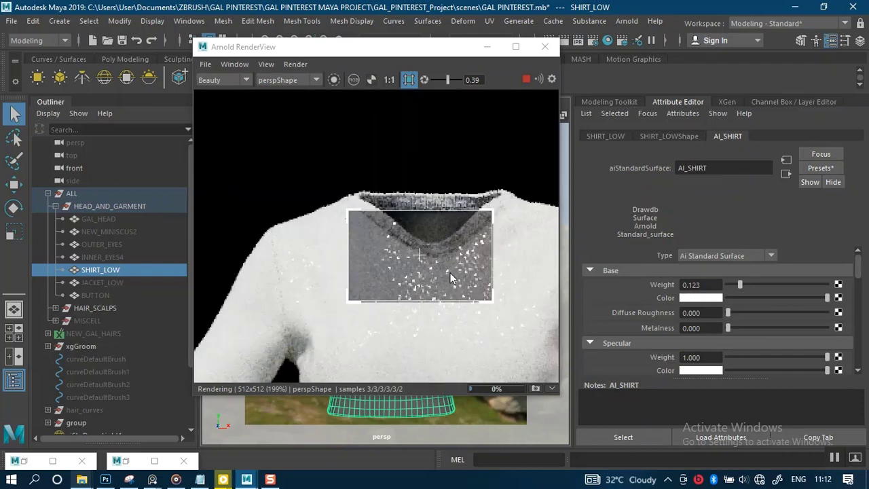
middle_click_drag(454, 276, 440, 262)
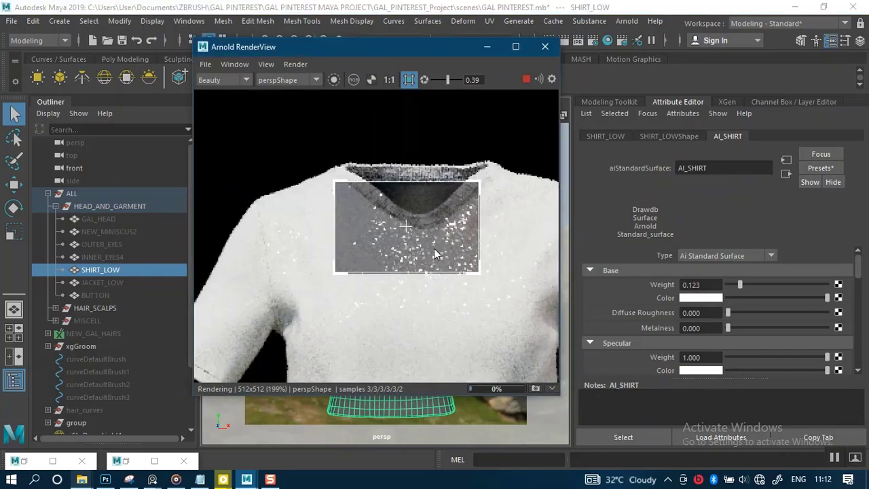
scroll(435, 253, "up", 2)
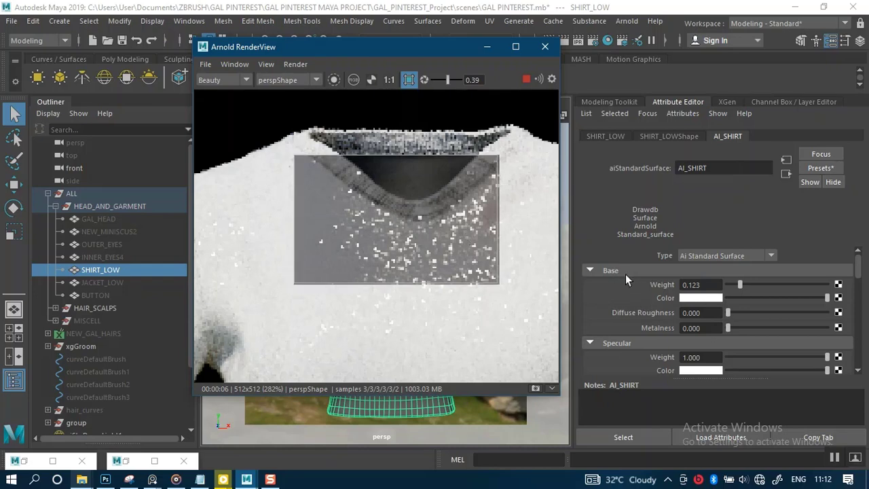
left_click(526, 80)
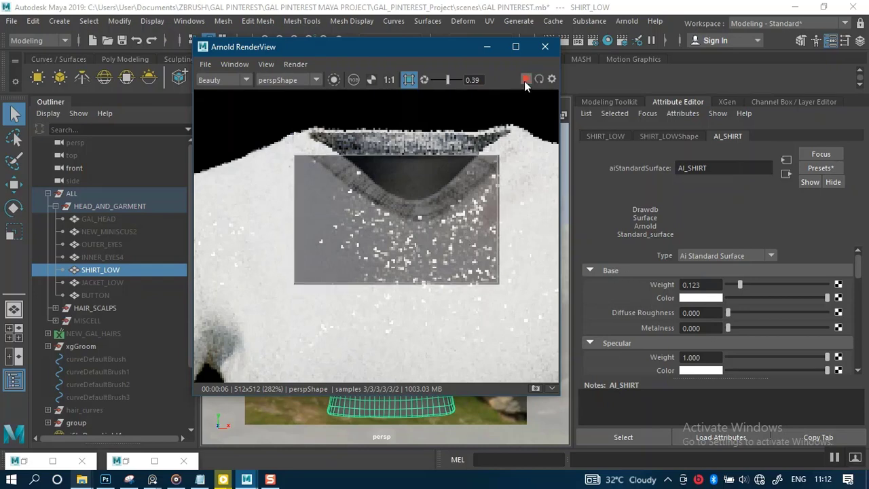
Turn off the render's crop region and set AI_SHIRT's base weight to 1.000.
left_click(410, 79)
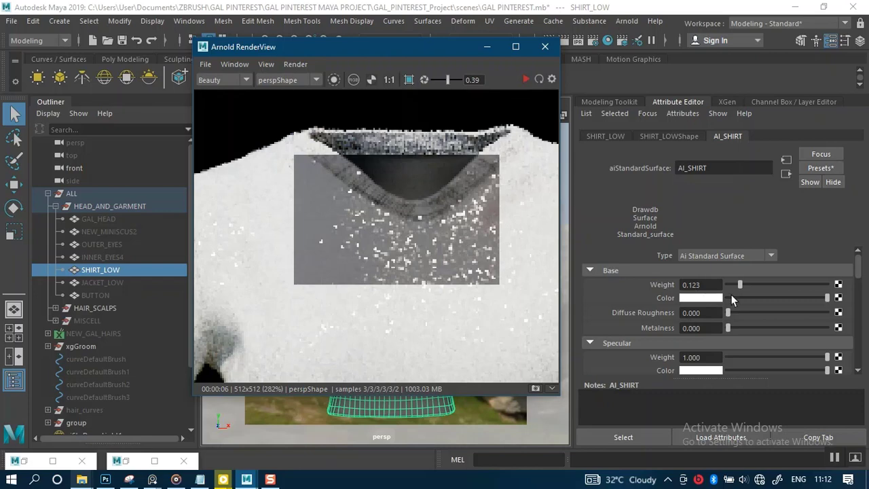
left_click_drag(740, 285, 851, 291)
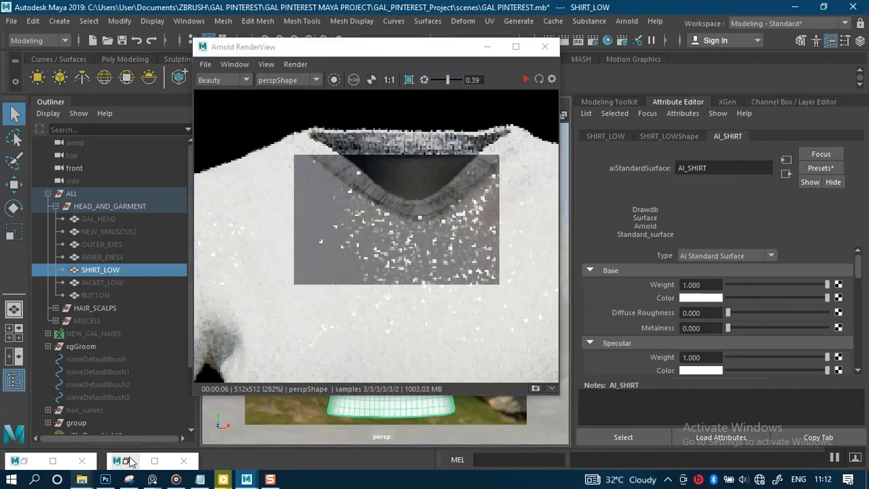
Set the SHIRT_Roughness.png texture's color space to Raw and enable Alpha Is Luminance.
left_click(21, 461)
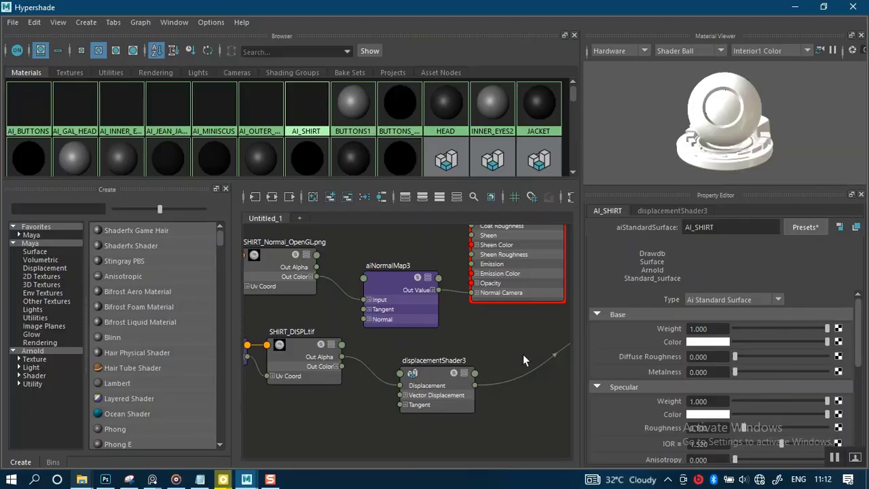
middle_click_drag(517, 351, 570, 401, "alt")
middle_click_drag(425, 297, 470, 373, "alt")
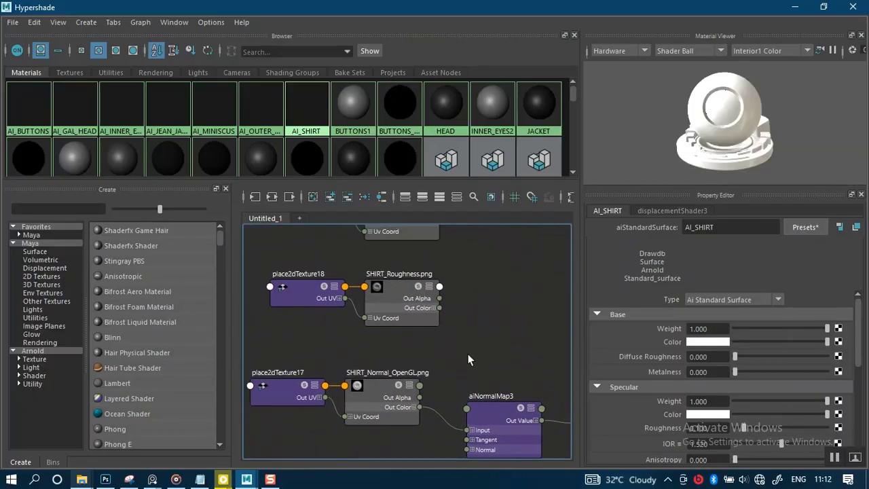
middle_click_drag(455, 328, 436, 324, "alt")
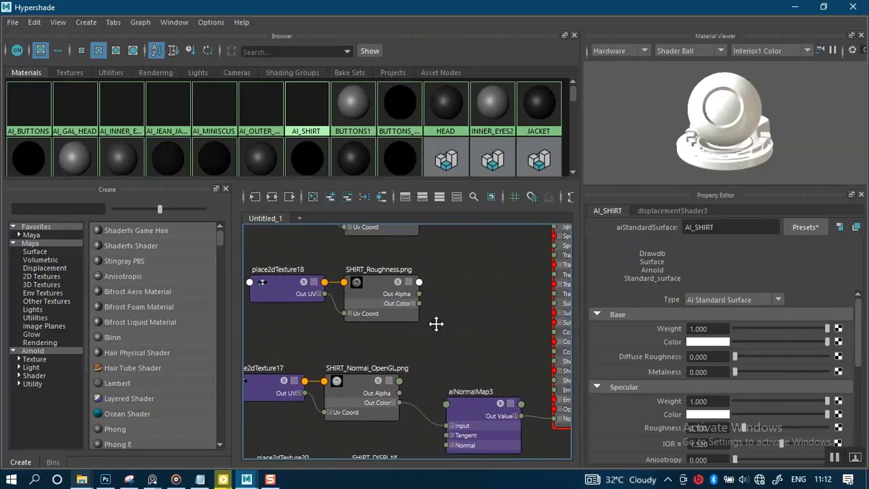
left_click(380, 292)
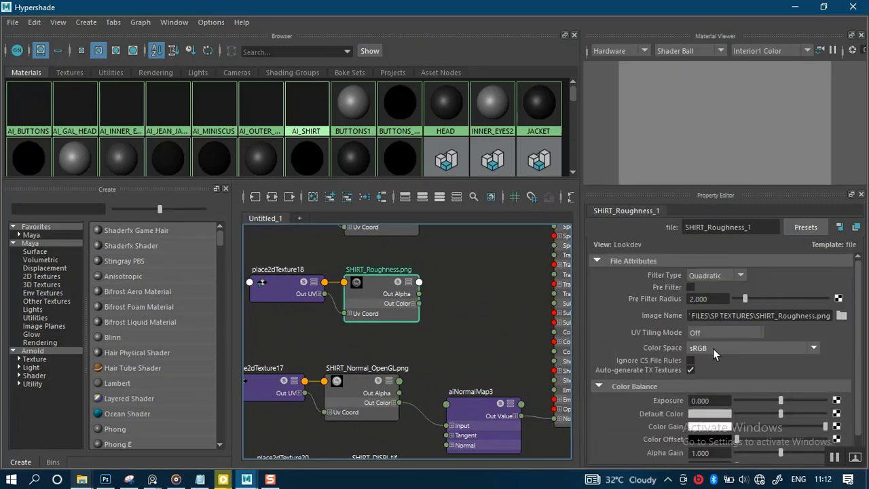
left_click(713, 348)
left_click(714, 361)
scroll(650, 430, "down", 1)
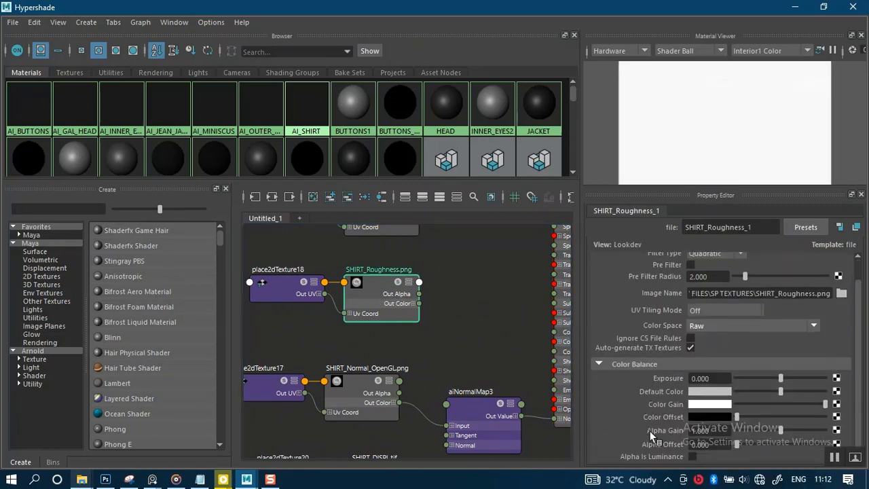
left_click(692, 456)
Connect the Out Alpha of SHIRT_Roughness.png to the Specular Roughness of AI_SHIRT.
middle_click_drag(470, 284, 442, 301, "alt")
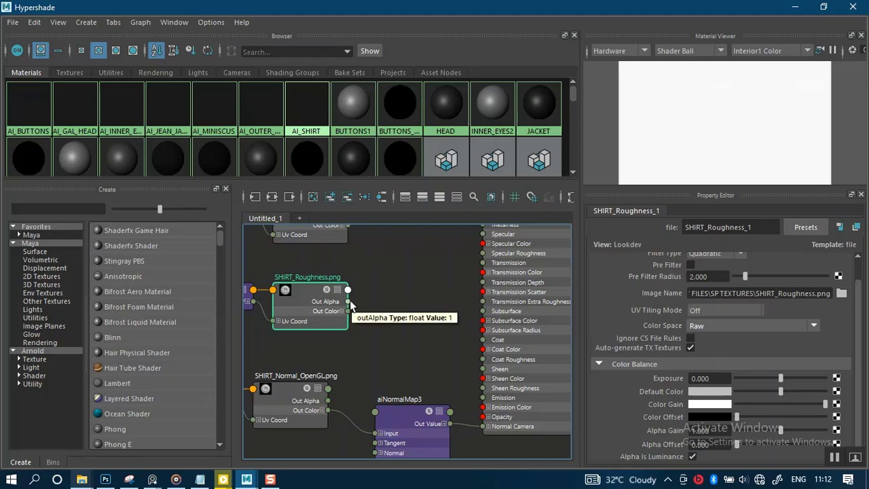
mouse_move(359, 351)
middle_mouse_down("alt")
mouse_move(382, 317)
mouse_move(394, 265)
mouse_move(366, 335)
middle_mouse_up("alt")
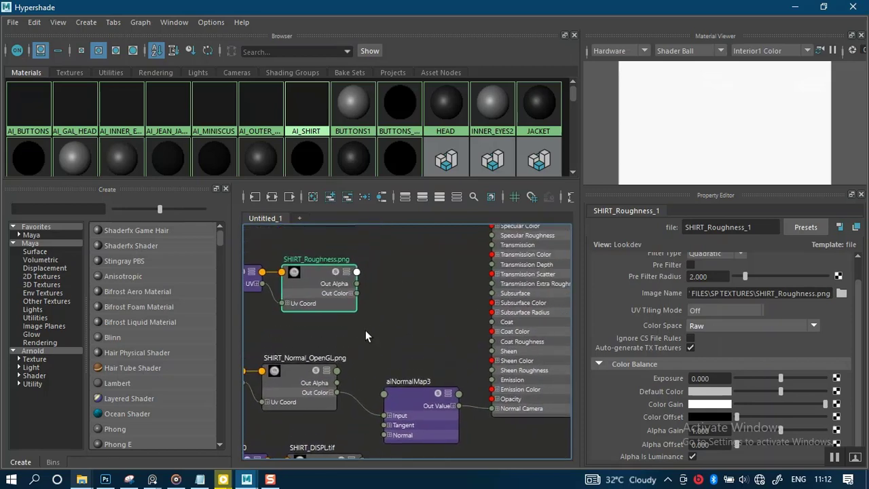
left_click(351, 294)
left_click(351, 295)
left_click_drag(357, 284, 385, 283)
left_click_drag(386, 284, 501, 234)
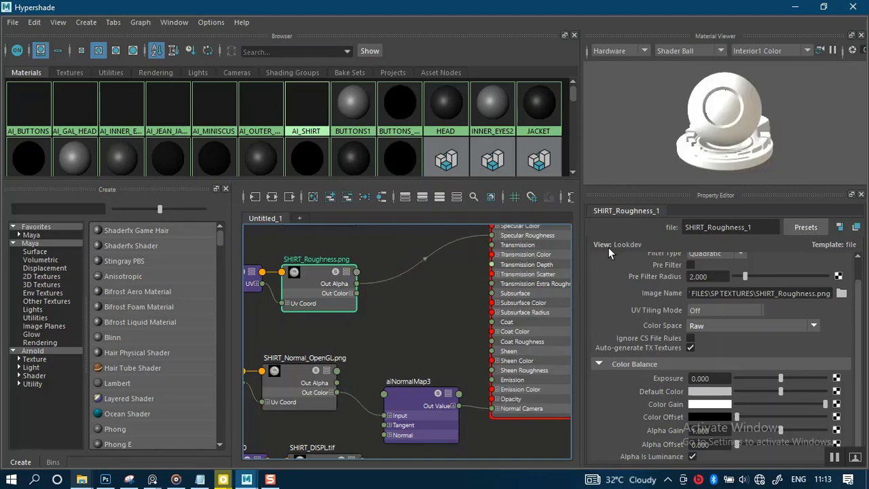
Run a test render of the whole shirt with the roughness map connected.
middle_click_drag(454, 306, 463, 396, "alt")
left_click(796, 7)
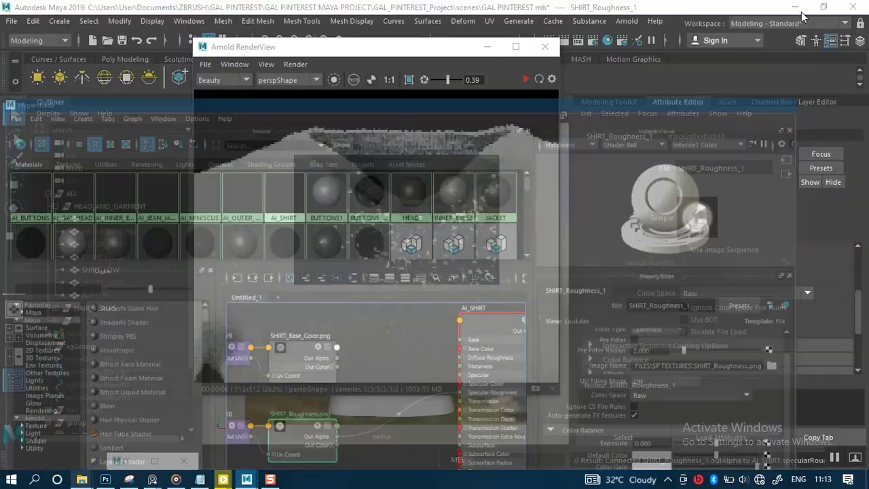
left_click(526, 80)
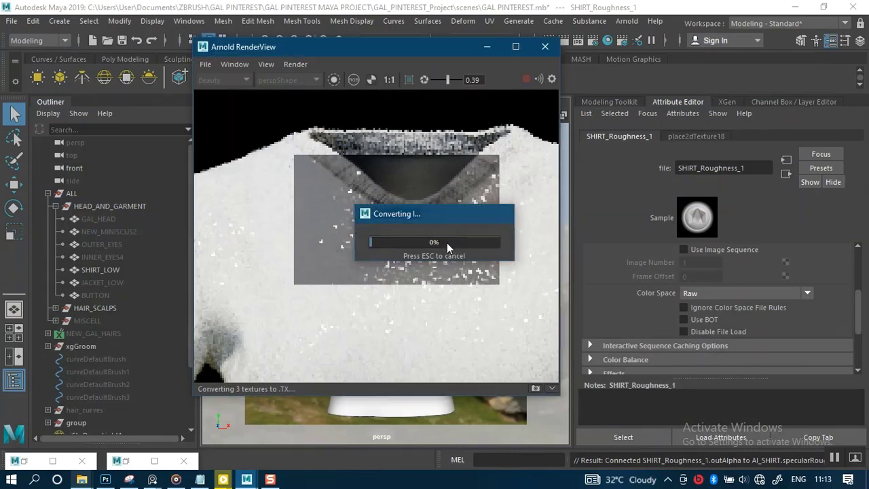
middle_click_drag(449, 245, 421, 183)
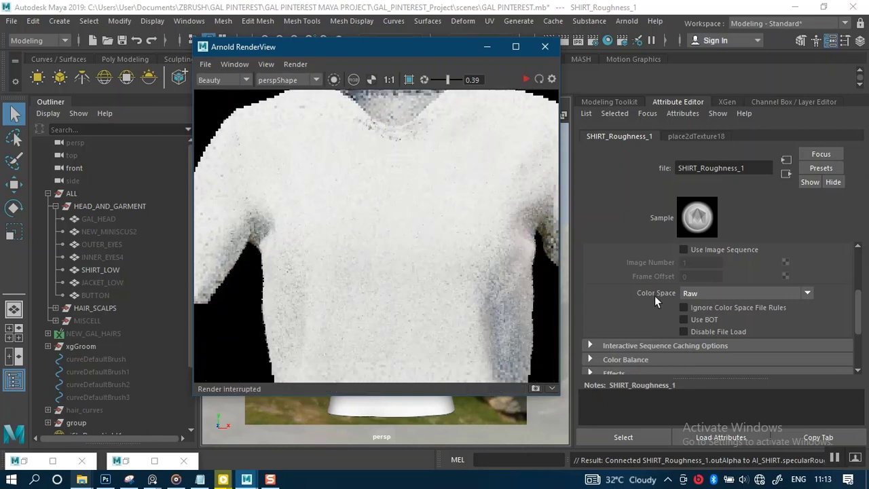
Connect the Out Color of SHIRT_Base_Color.png to the Base Color of AI_SHIRT.
left_click(52, 460)
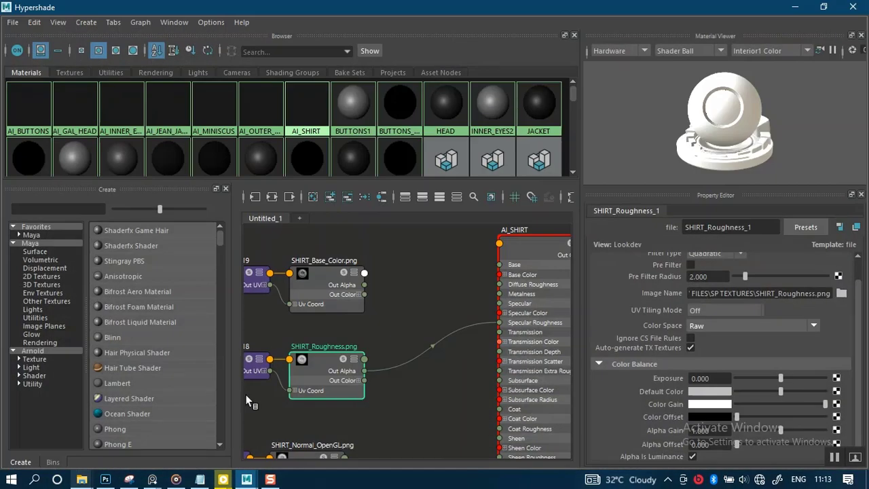
middle_click_drag(406, 321, 369, 336, "alt")
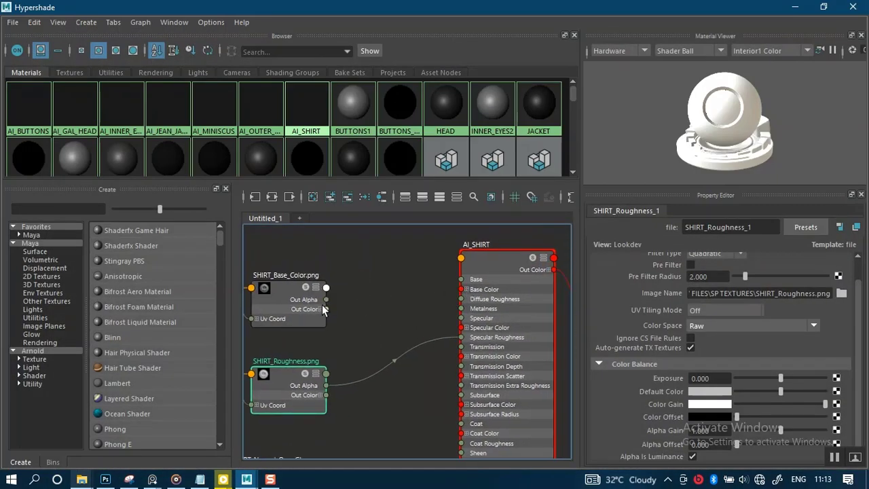
left_click(292, 309)
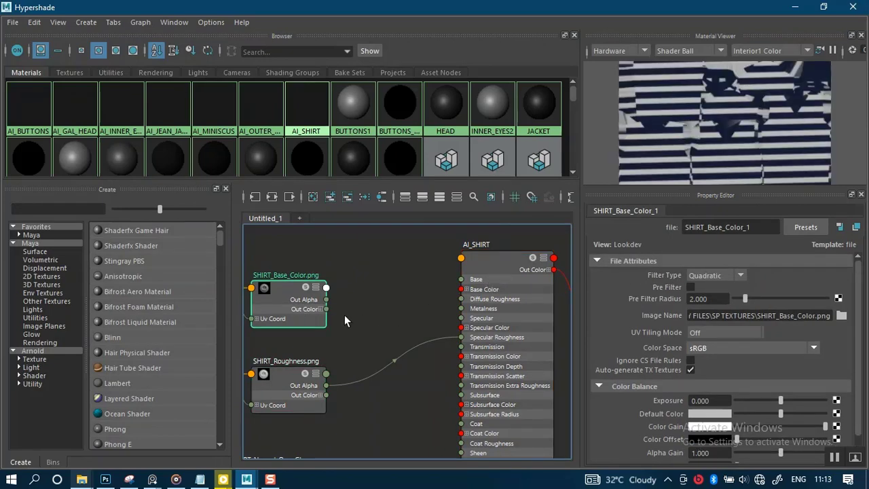
left_click_drag(326, 309, 468, 293)
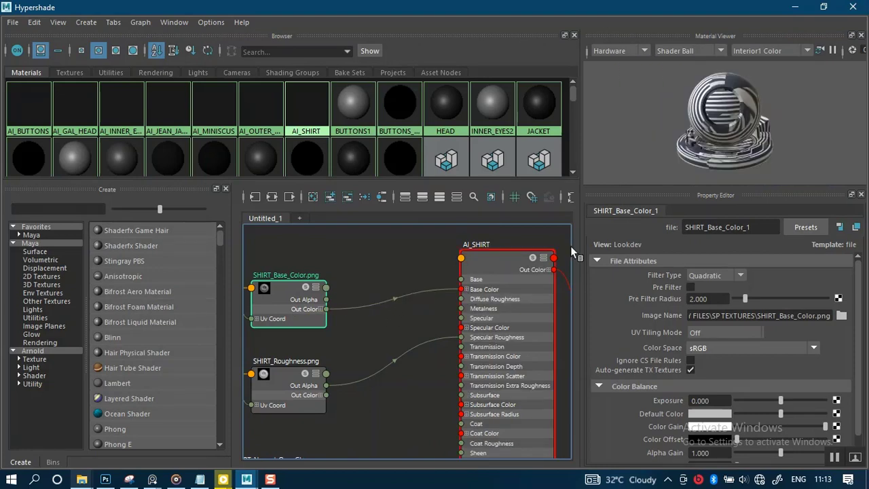
Render the shirt with its base color texture and examine the stripes, side and neckline up close.
left_click(822, 7)
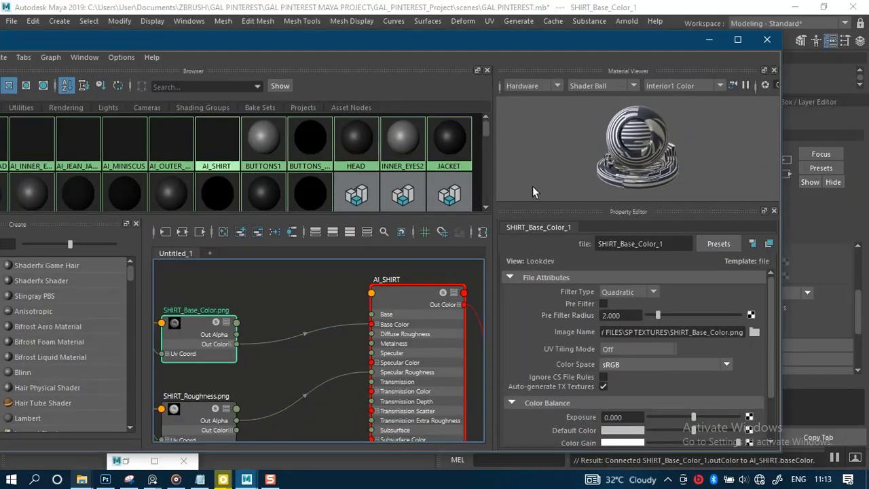
left_click(710, 40)
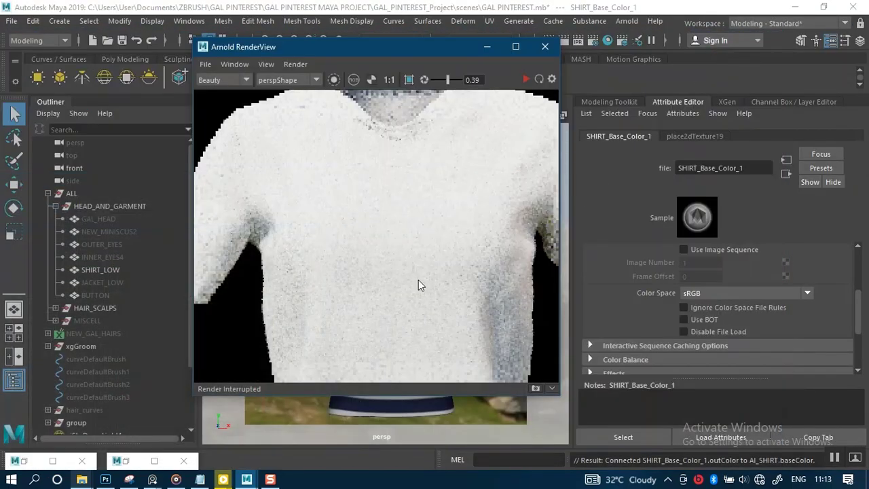
left_click(526, 80)
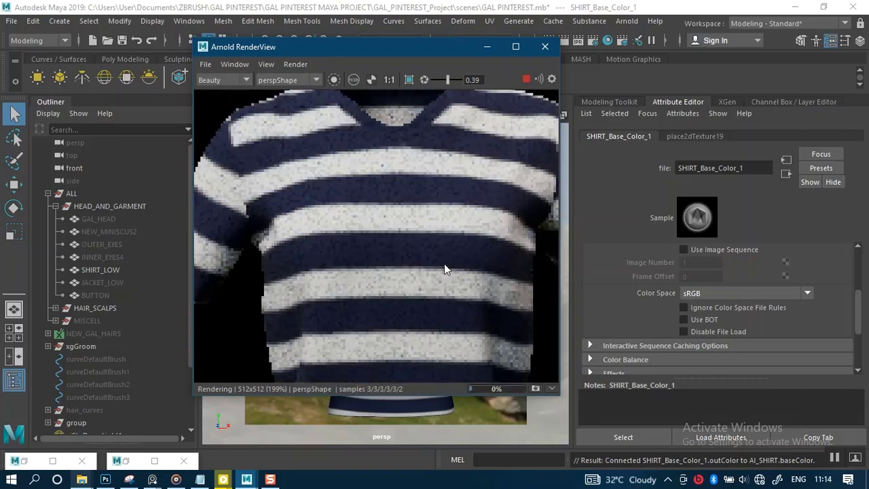
scroll(441, 272, "down", 2)
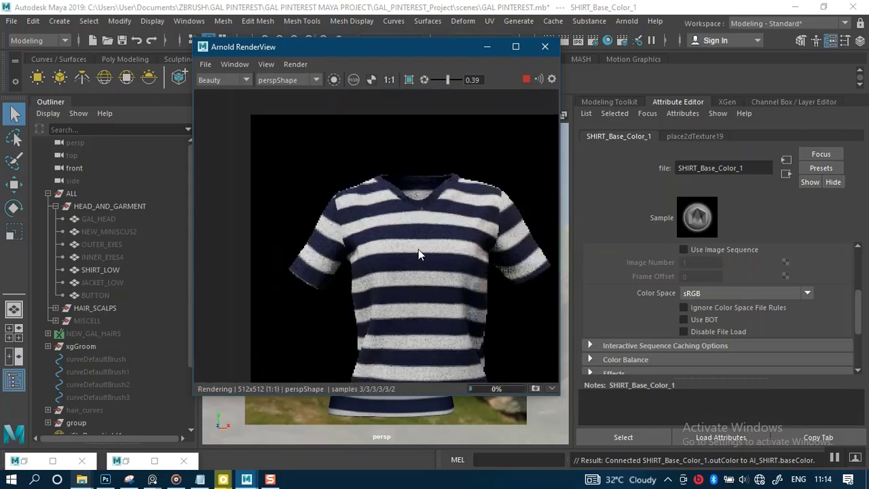
scroll(436, 250, "up", 1)
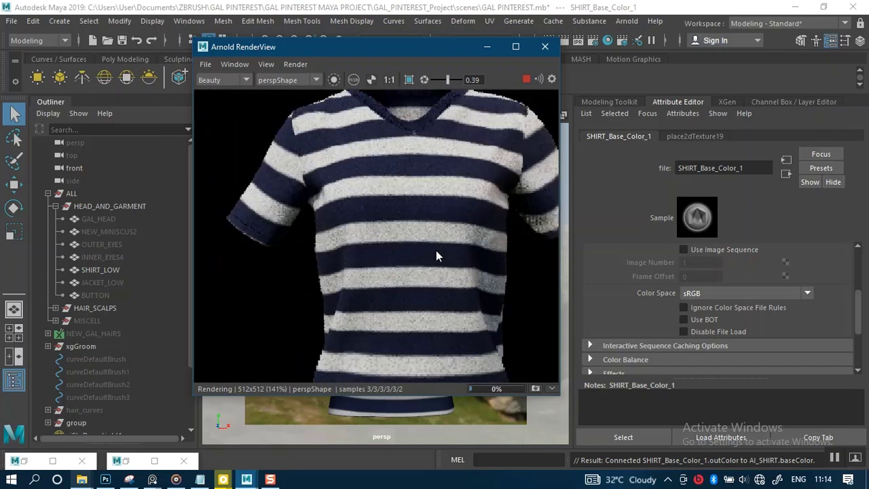
middle_click_drag(414, 270, 365, 300)
scroll(444, 231, "up", 2)
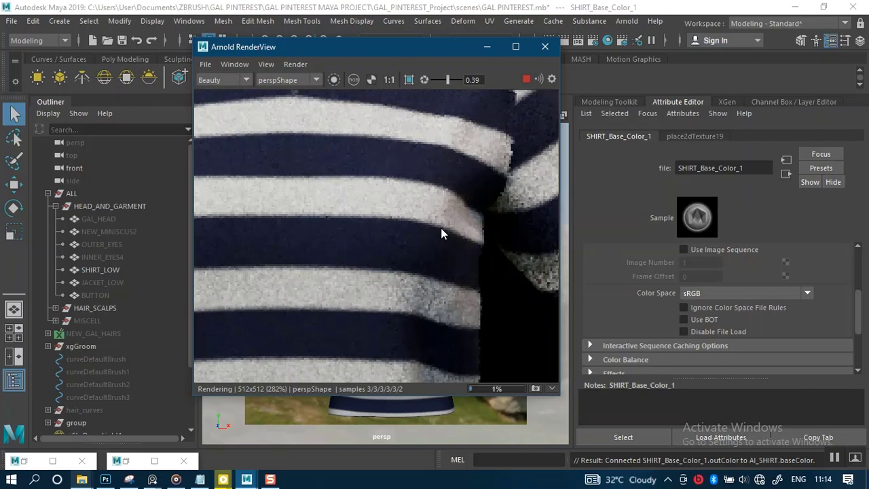
scroll(435, 250, "down", 1)
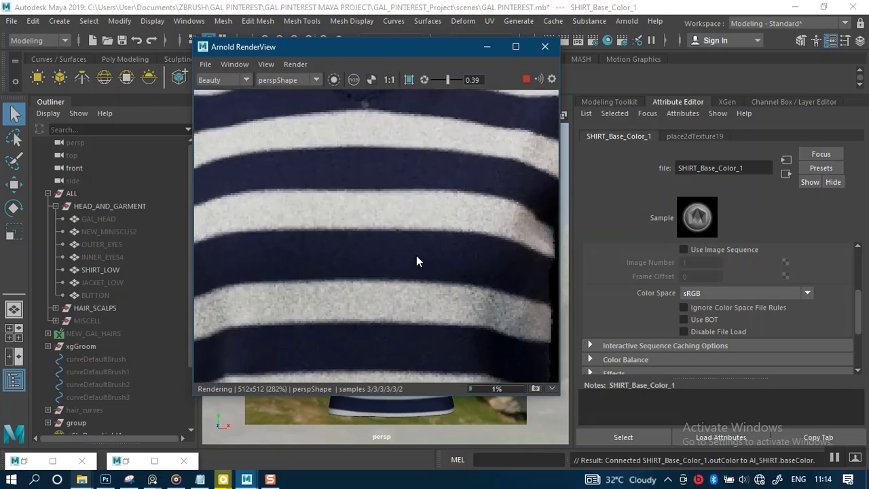
middle_click_drag(421, 251, 432, 288)
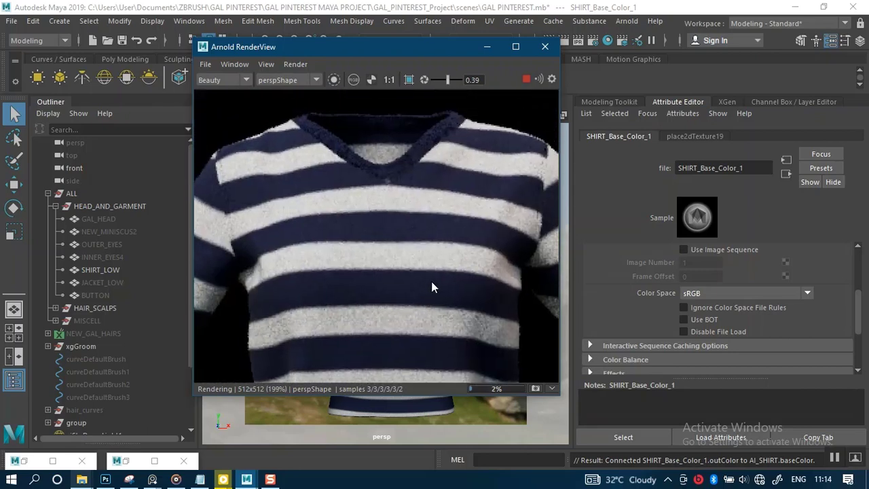
Set the Arnold RenderView's test resolution to 75%.
left_click(265, 67)
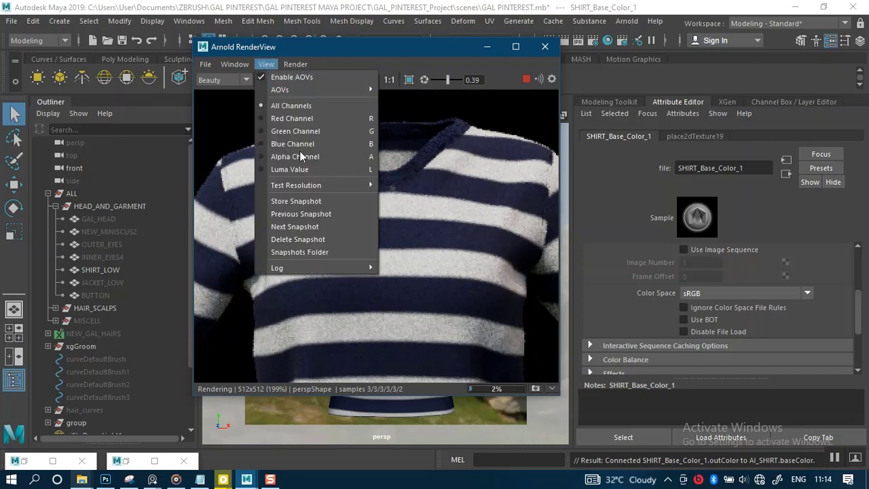
mouse_move(320, 185)
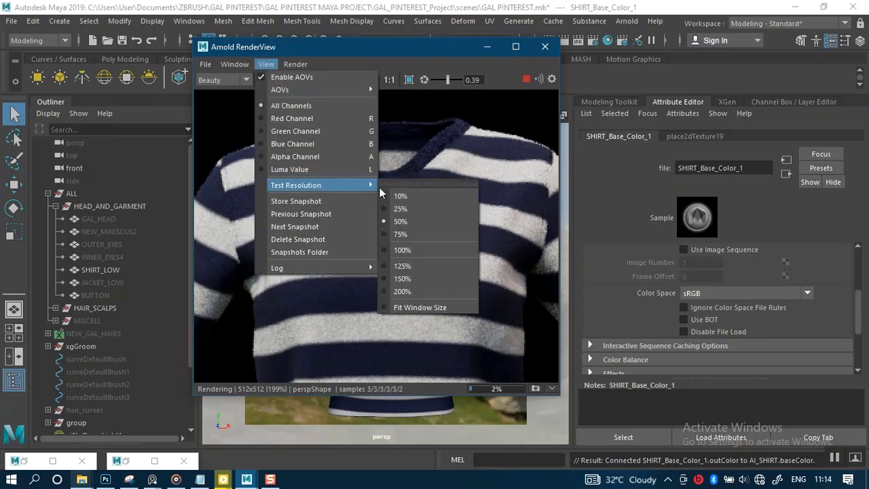
left_click(401, 234)
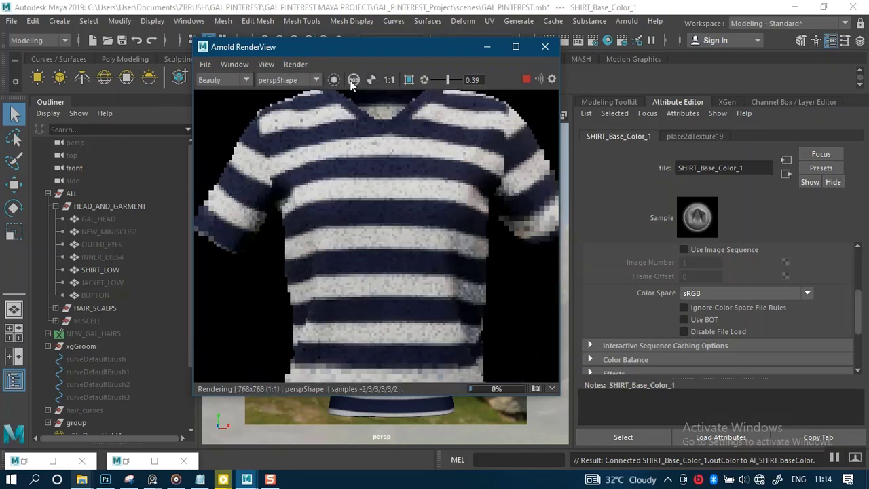
Frame the shirt's chest closely in the perspective view and limit the render to a crop region around the neckline and upper chest.
left_click(410, 81)
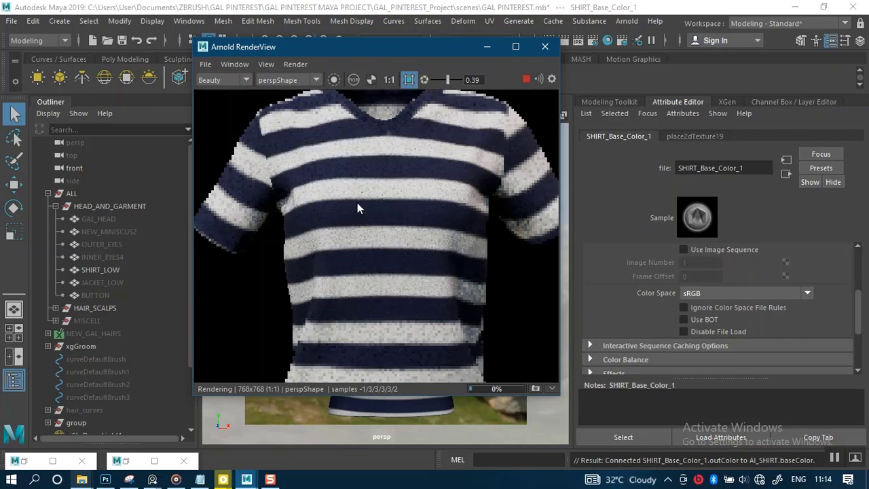
left_click_drag(399, 48, 671, 83)
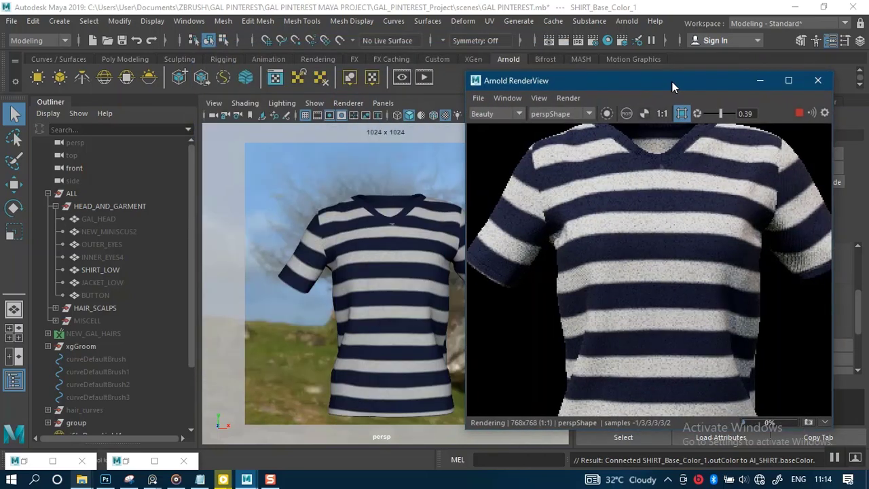
right_click_drag(383, 307, 432, 399, "alt")
middle_click_drag(380, 303, 381, 338, "alt")
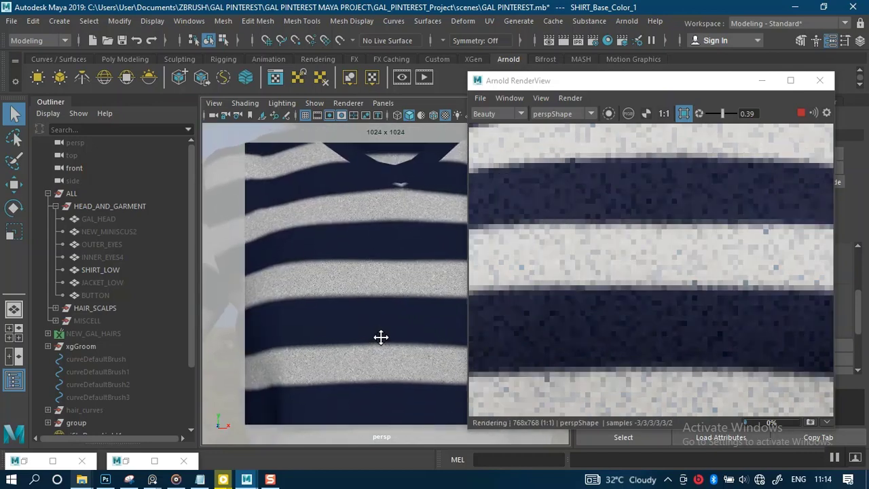
scroll(631, 290, "down", 2)
scroll(632, 290, "down", 2)
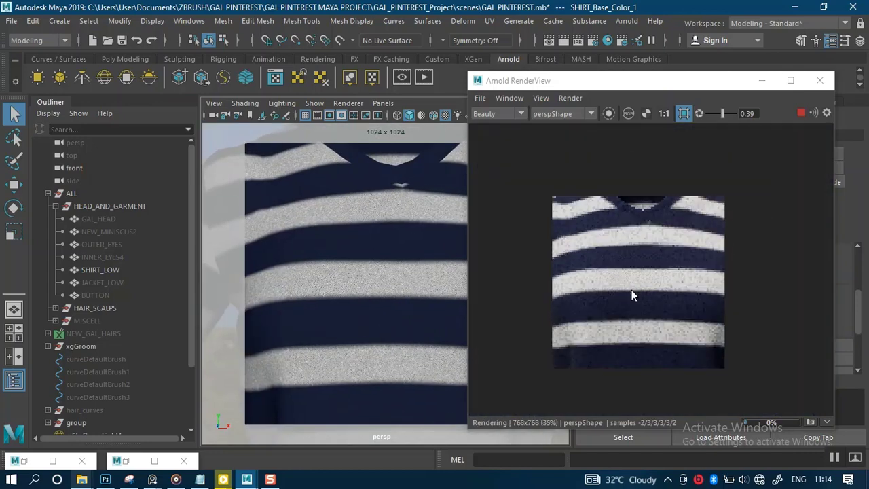
left_click(586, 203)
left_click_drag(634, 270, 700, 268)
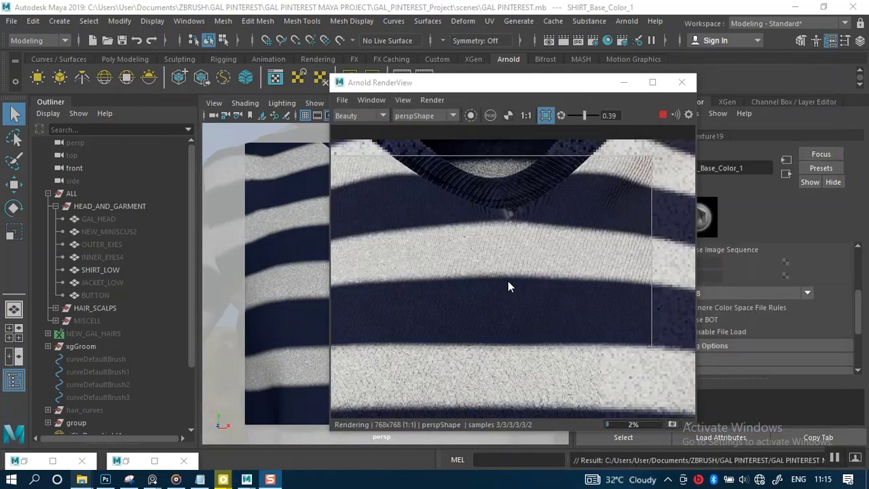
Examine the knitted fabric detail on the chest stripes up close in the region render.
scroll(508, 284, "up", 2)
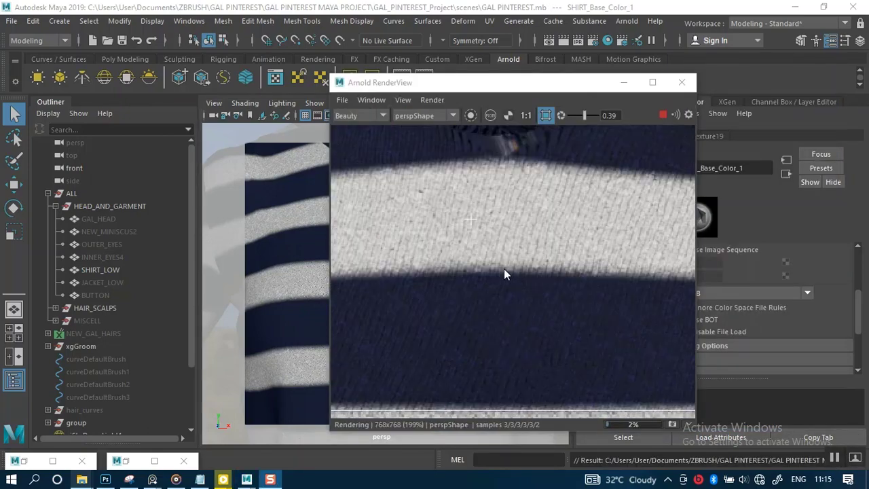
middle_click_drag(528, 226, 557, 150)
middle_click_drag(556, 220, 574, 220)
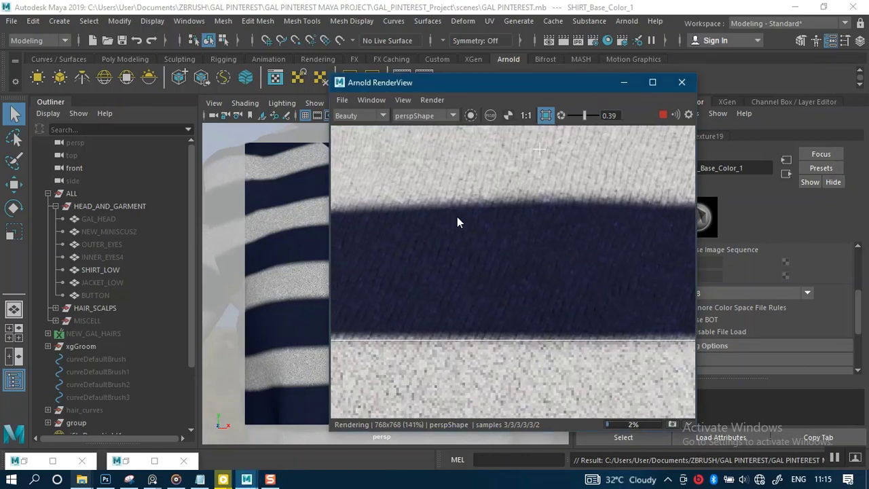
Set the Arnold RenderView's test resolution to 50%.
scroll(457, 216, "down", 2)
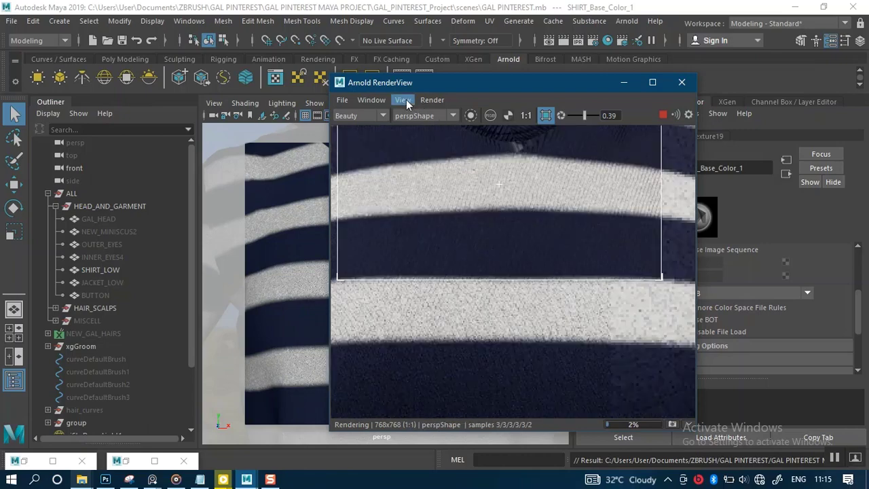
left_click(405, 100)
mouse_move(452, 221)
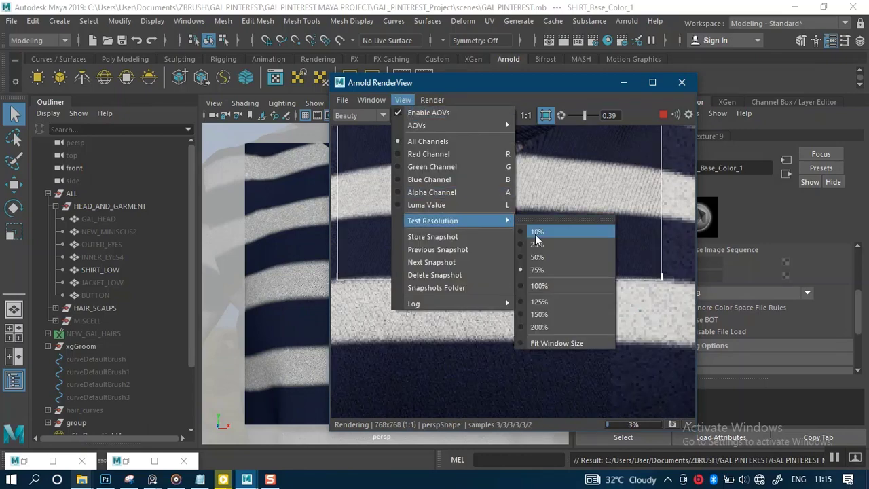
left_click(543, 257)
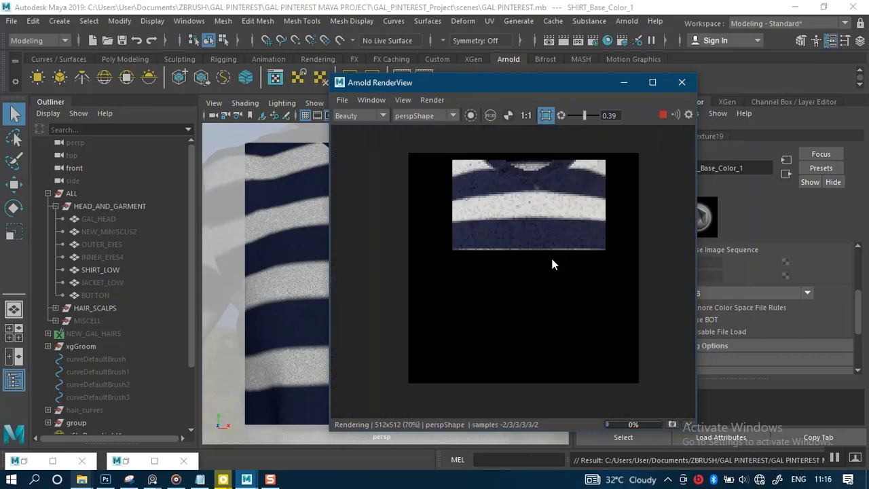
Turn off the render's crop region and stop the running shirt render.
left_click(523, 116)
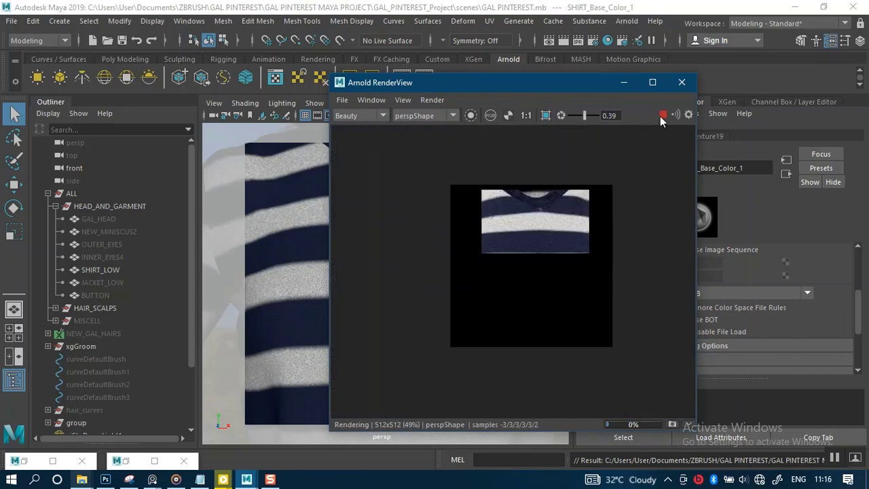
left_click(662, 115)
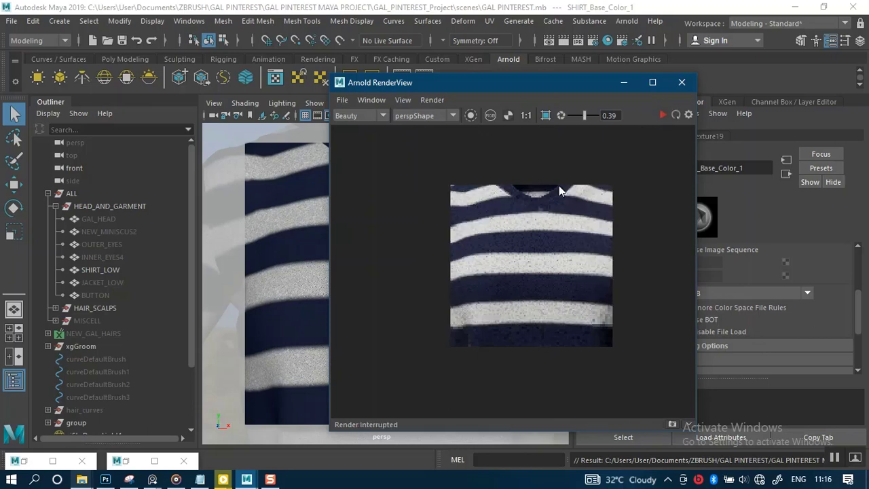
left_click(625, 83)
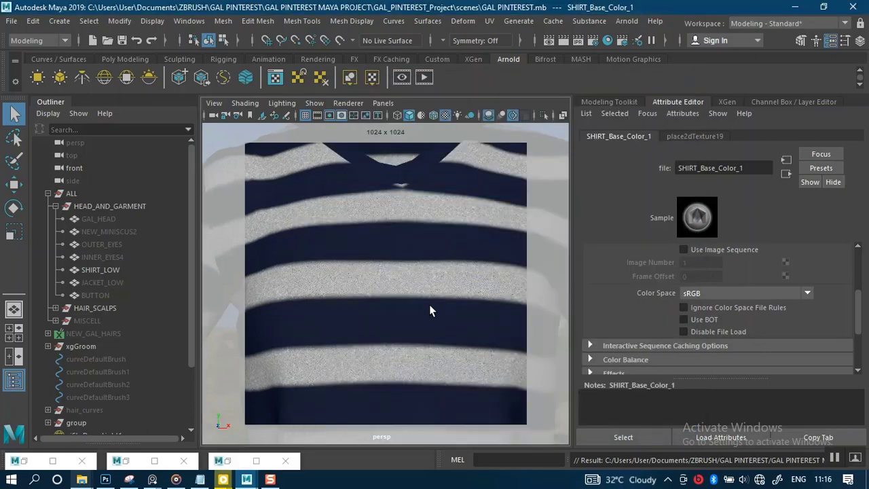
Frame the whole shirt in the perspective view and unhide JACKET_LOW over it.
right_click_drag(429, 311, 390, 208, "alt")
middle_click_drag(390, 276, 392, 250, "alt")
right_click_drag(392, 250, 388, 235, "alt")
middle_click_drag(386, 264, 385, 245, "alt")
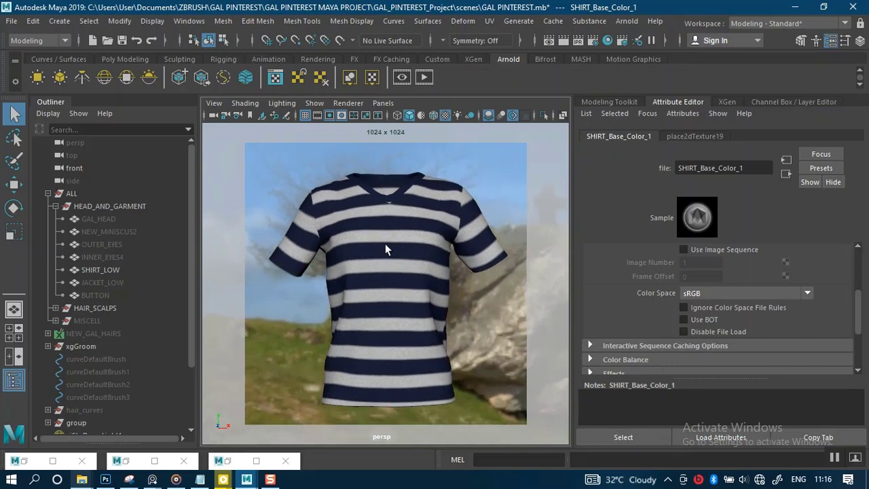
left_click(103, 279)
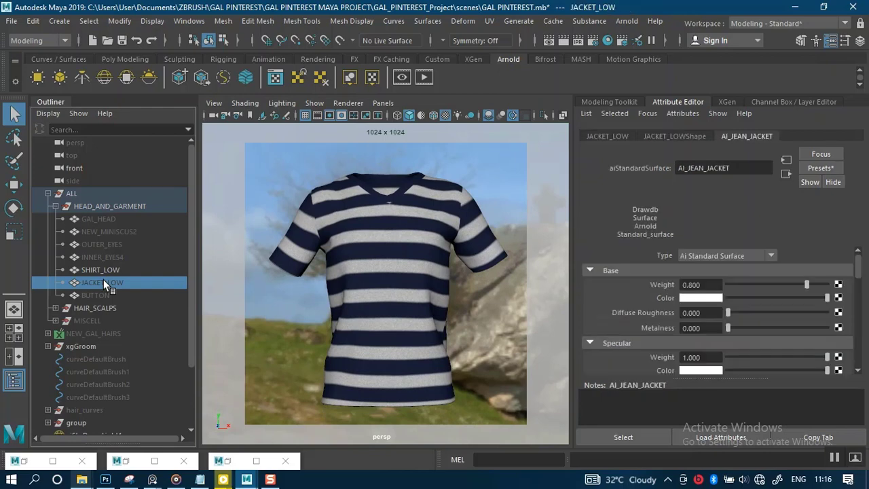
key("shift+h")
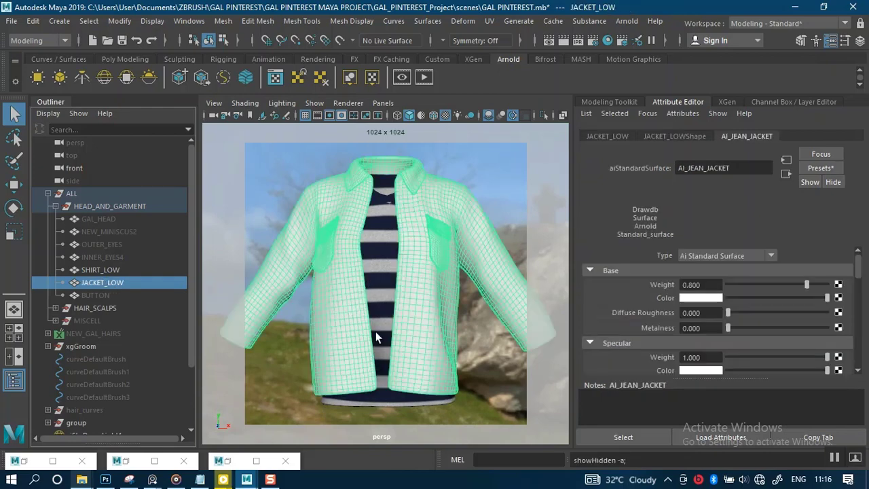
left_click(280, 358)
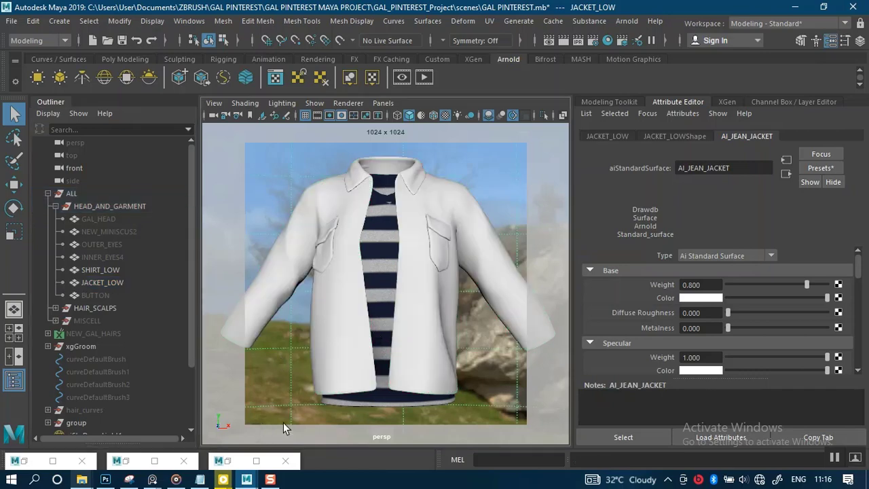
Run a test render of the untextured jacket over the striped shirt and examine the result.
left_click(232, 467)
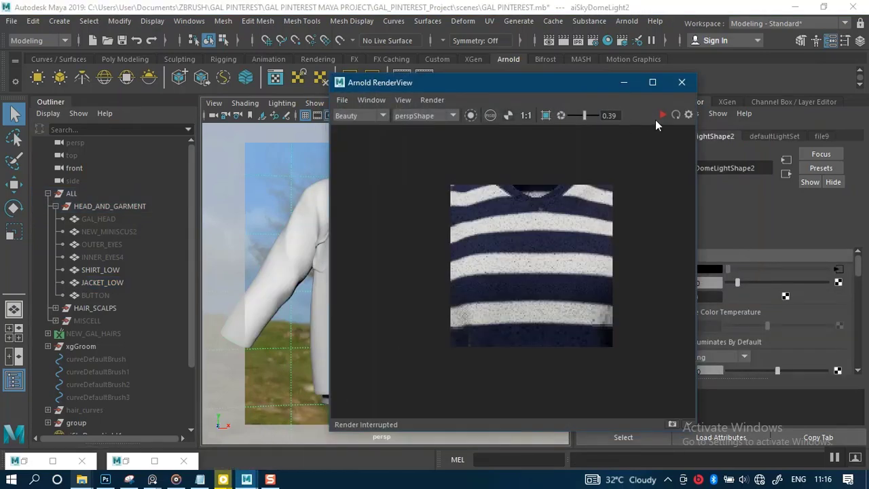
left_click(663, 115)
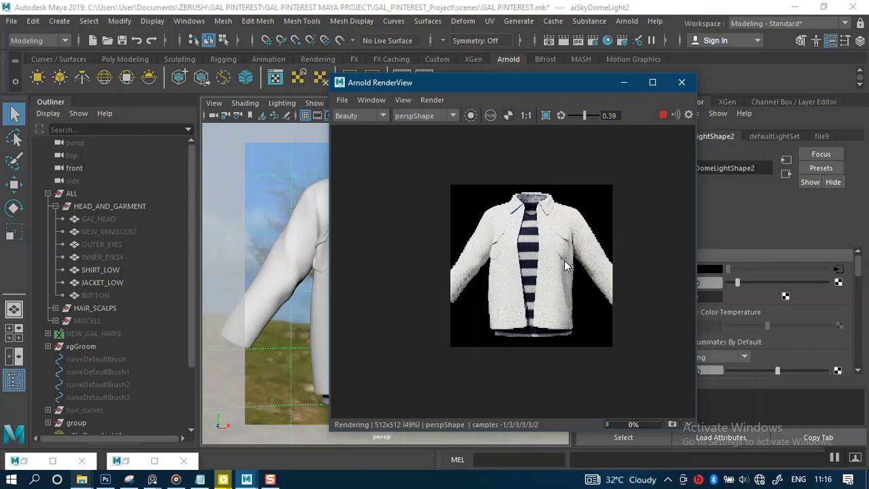
scroll(543, 304, "up", 2)
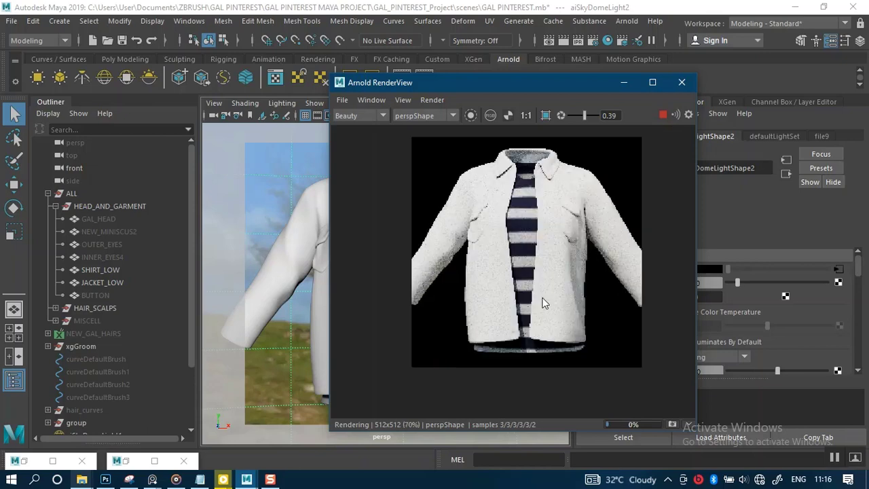
left_click(661, 116)
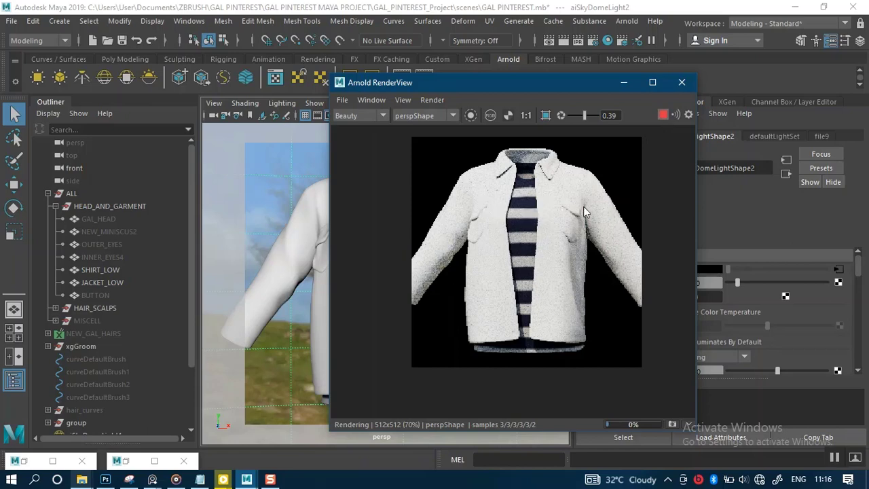
left_click(623, 82)
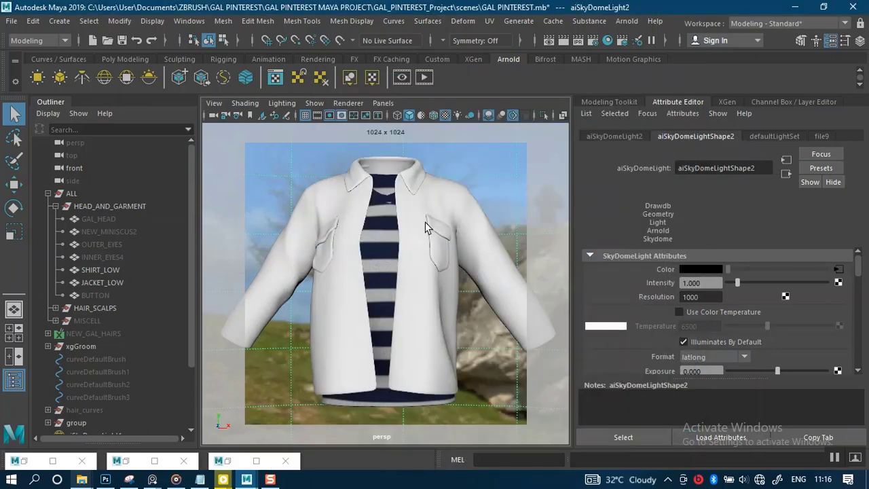
Hide SHIRT_LOW so that the jacket is shown alone, and save the scene.
left_click(426, 226)
left_click(382, 268)
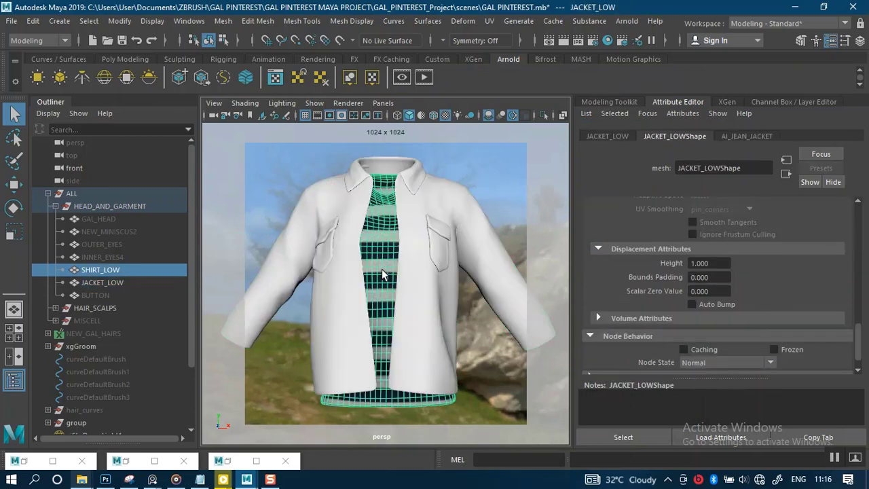
key("ctrl+h")
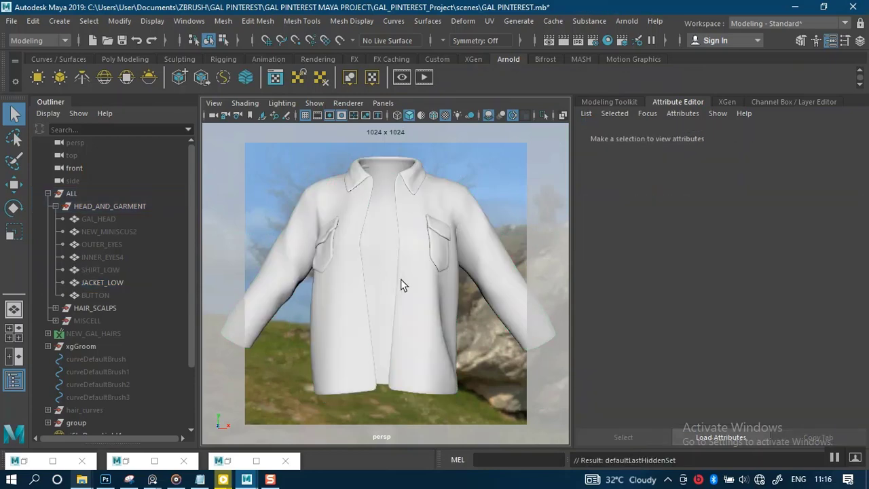
right_click_drag(402, 280, 397, 289, "alt")
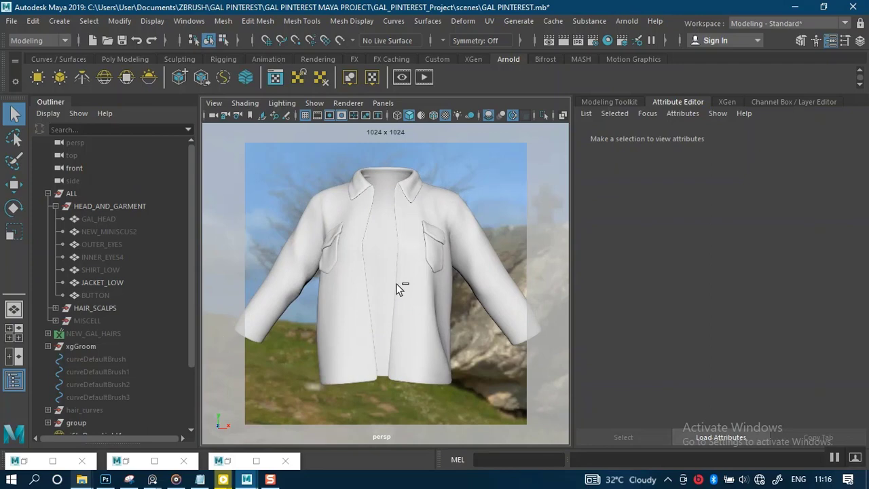
key("ctrl+s")
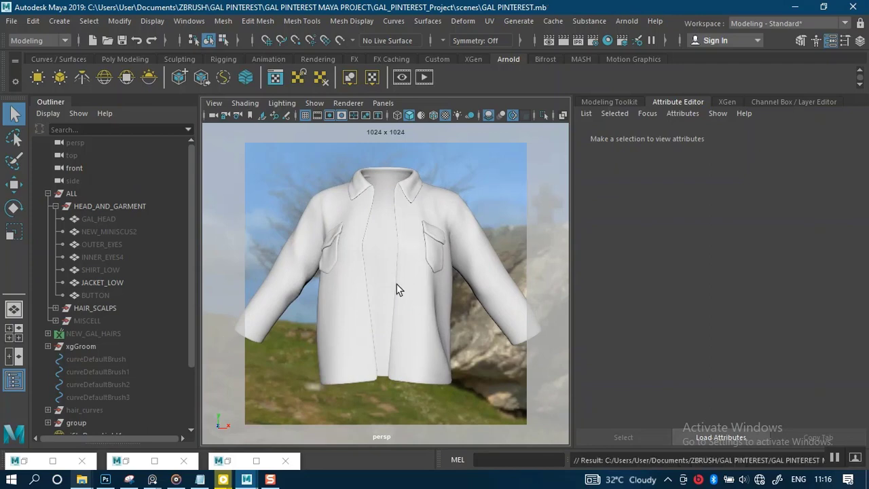
Set JACKET_LOW's Arnold subdivision type to catclark and enter its iteration count.
left_click(362, 281)
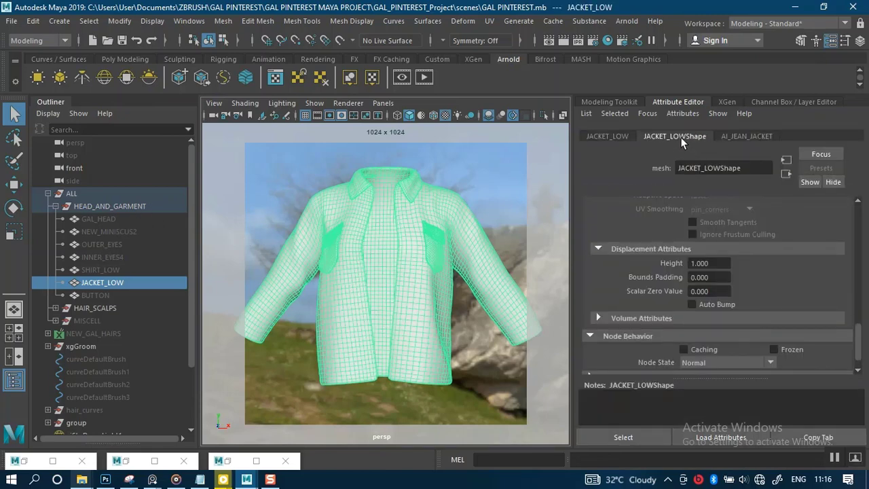
scroll(677, 207, "up", 6)
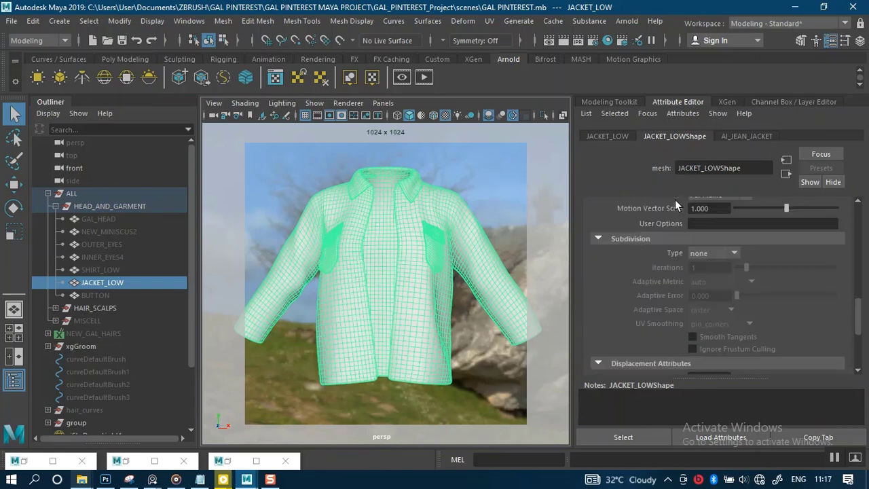
scroll(625, 277, "down", 5)
left_click(735, 254)
left_click(715, 280)
left_click(694, 268)
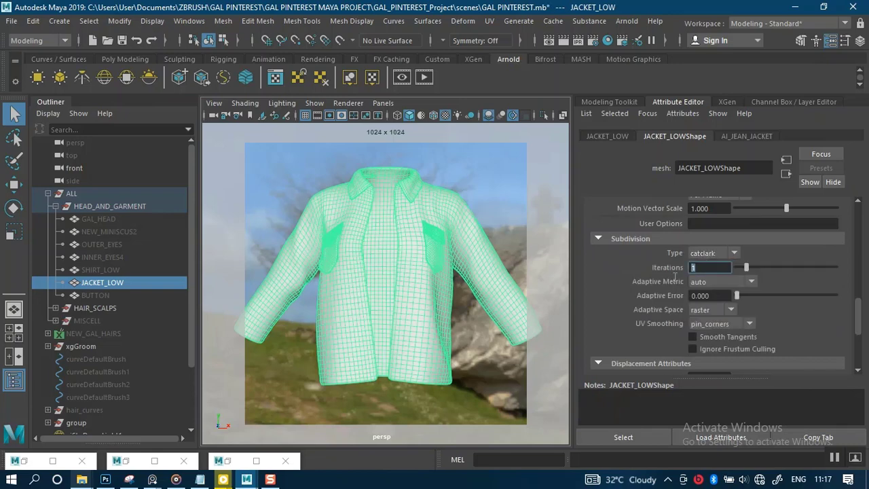
key("Return")
Set the Scalar Zero Value in JACKET_LOW's displacement attributes to 0.5.
scroll(670, 323, "down", 2)
scroll(669, 318, "down", 1)
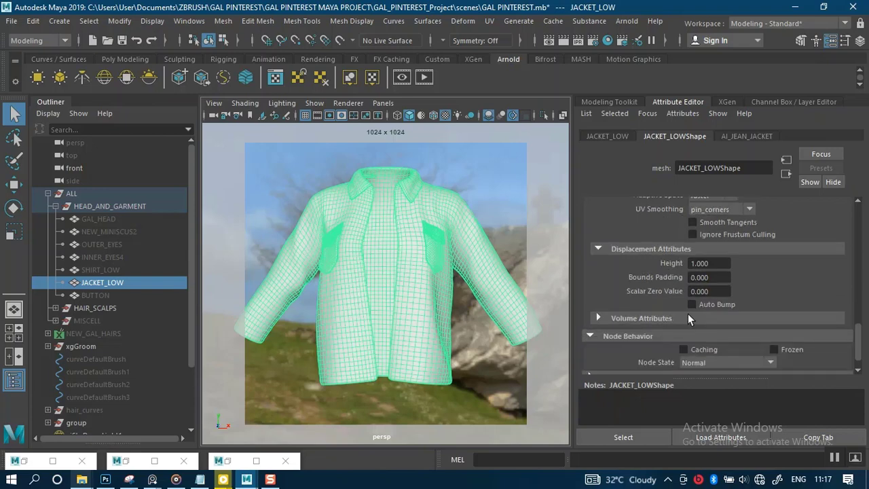
left_click(712, 291)
type("0.5")
key("Return")
Graph the AI_JEAN_JACKET material's network in the Hypershade in place of the AI_SHIRT network.
left_click(745, 134)
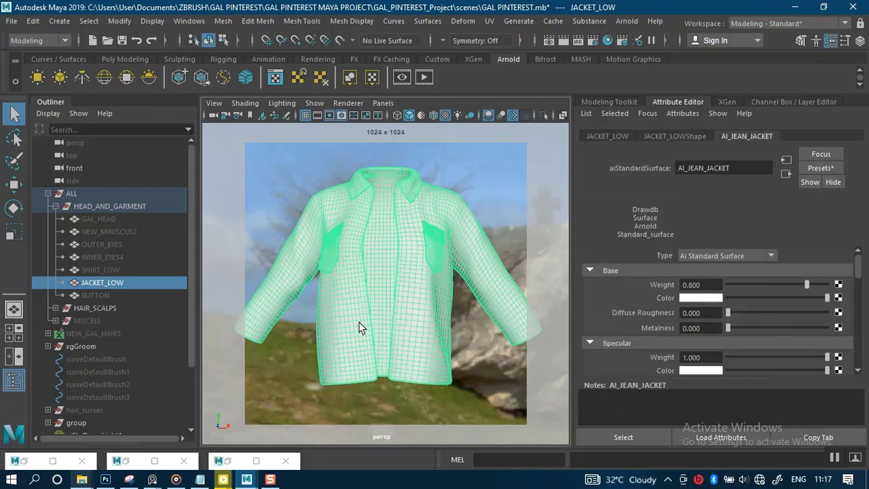
left_click(131, 462)
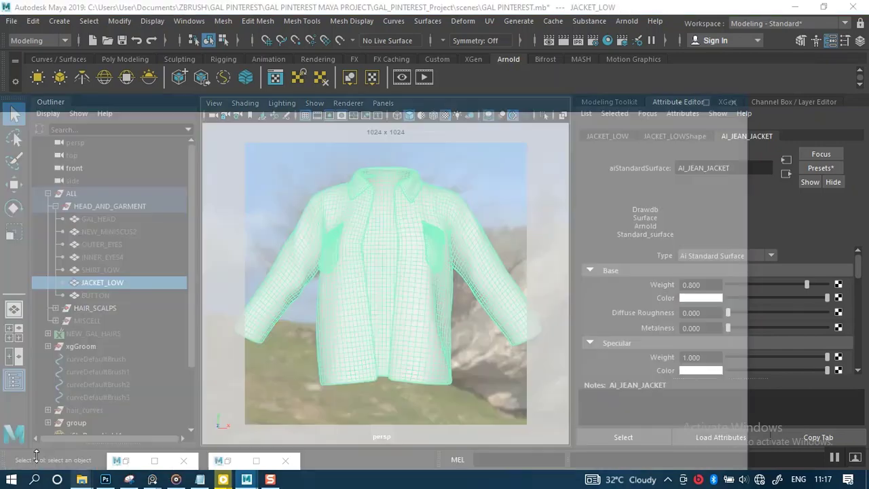
scroll(297, 296, "down", 6)
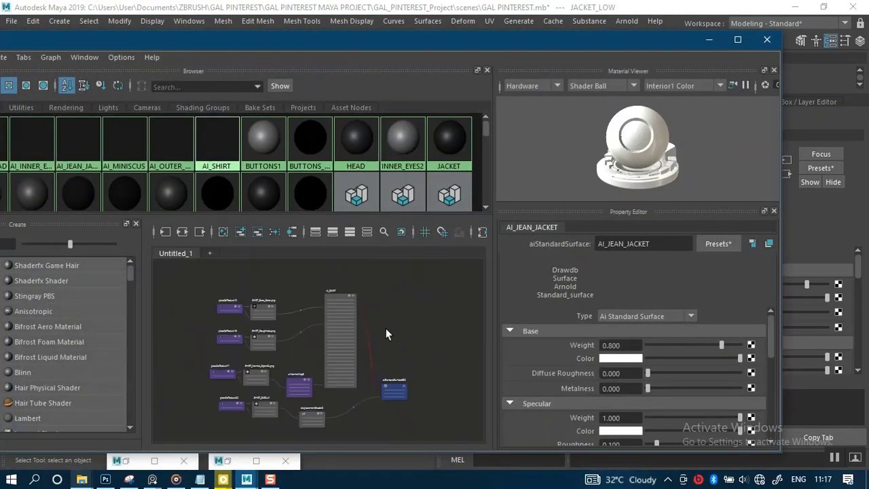
middle_click_drag(386, 328, 429, 324)
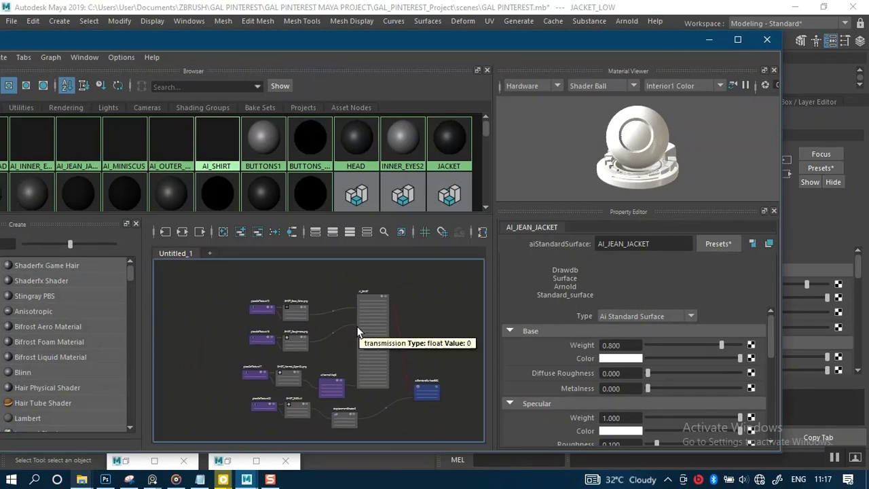
middle_click_drag(316, 311, 339, 314)
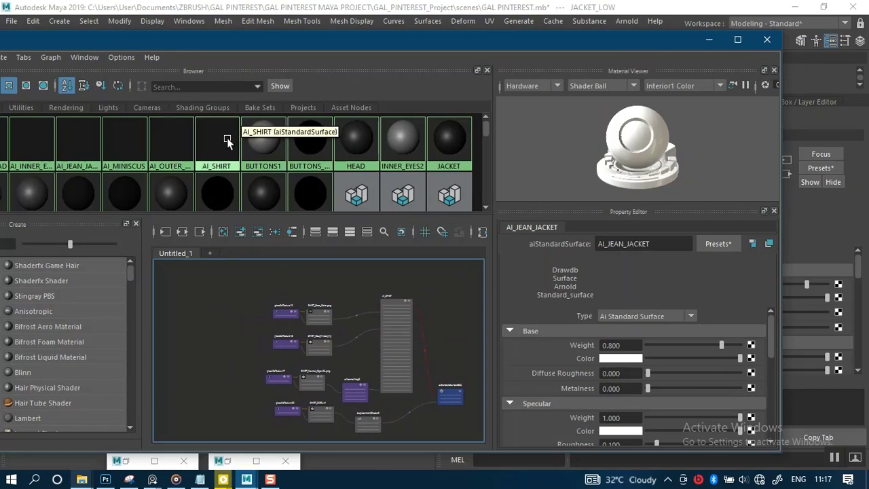
left_click(84, 145)
right_click_drag(113, 147, 102, 181)
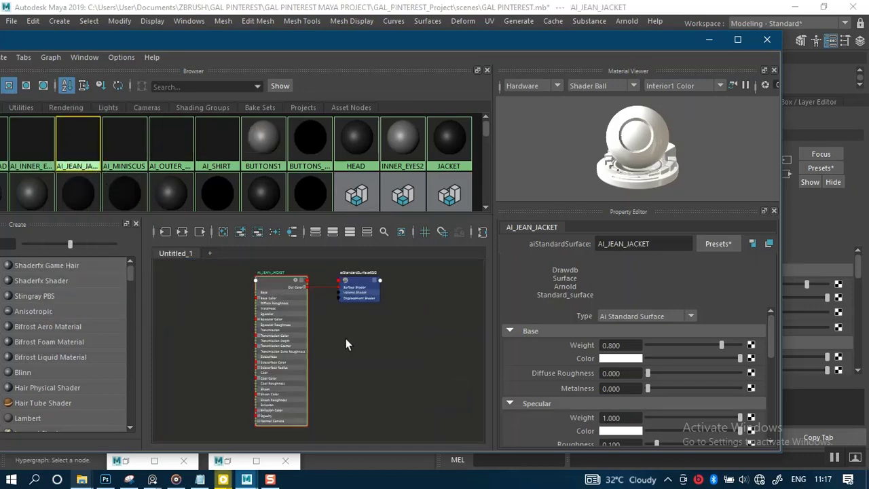
middle_click_drag(346, 343, 394, 349, "alt")
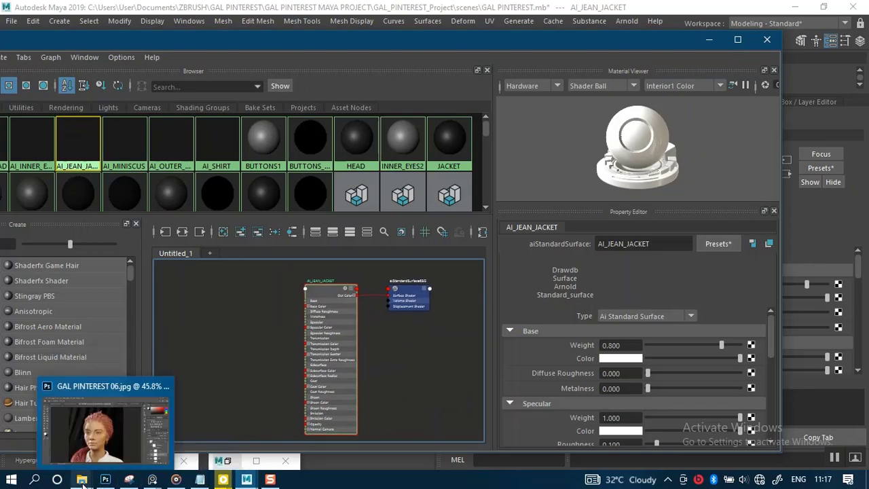
Bring JACKET_DISPL.tif from the ZTEXTURES folder into the AI_JEAN_JACKET graph as a file texture.
mouse_move(81, 479)
mouse_move(387, 421)
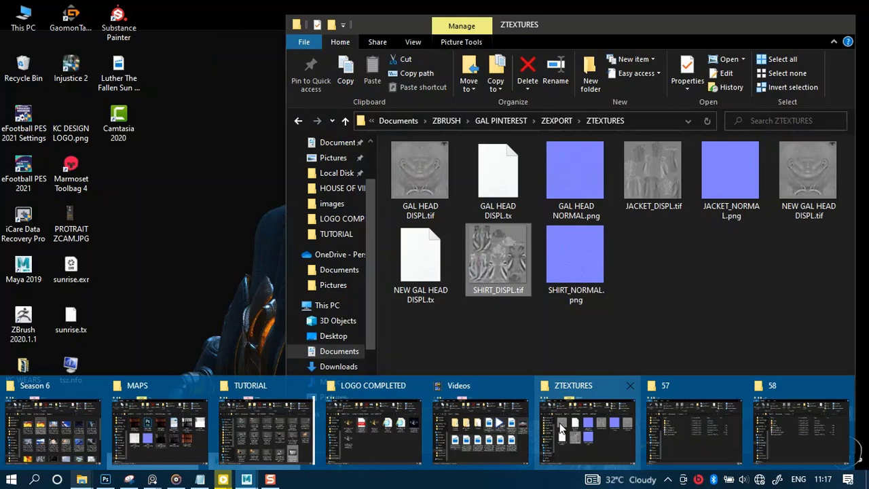
left_click(567, 421)
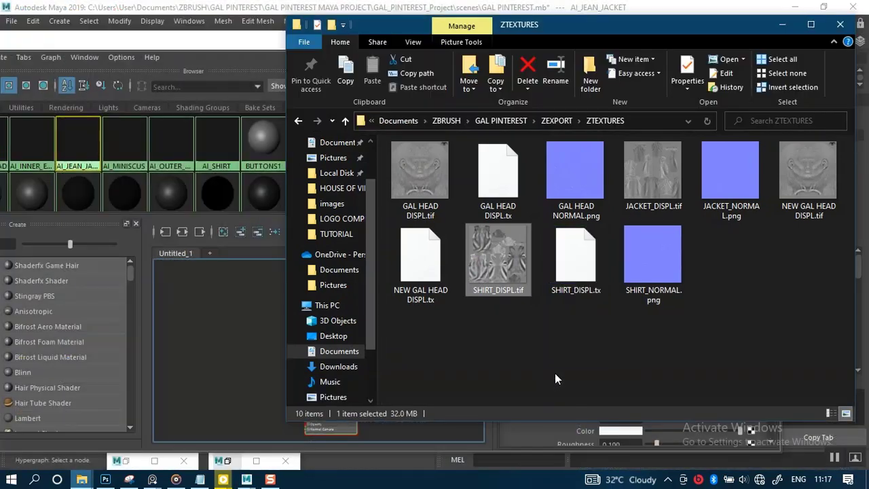
left_click(552, 368)
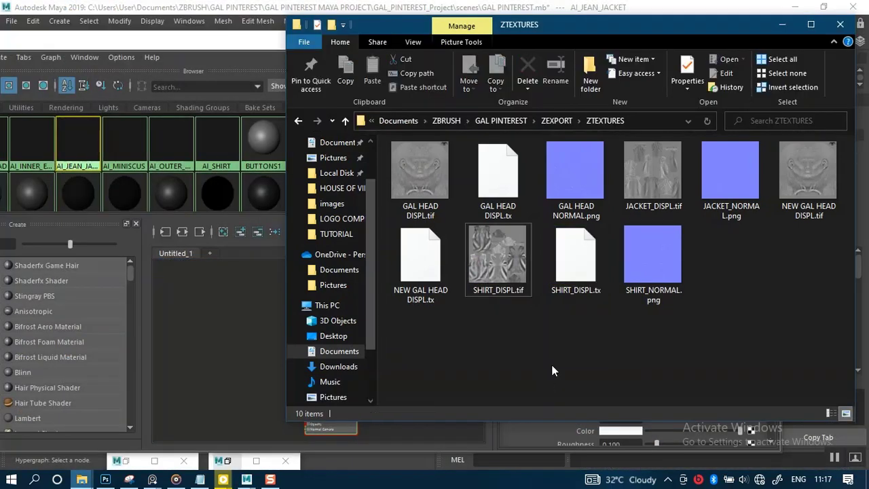
left_click(654, 177)
left_click_drag(654, 175, 239, 335)
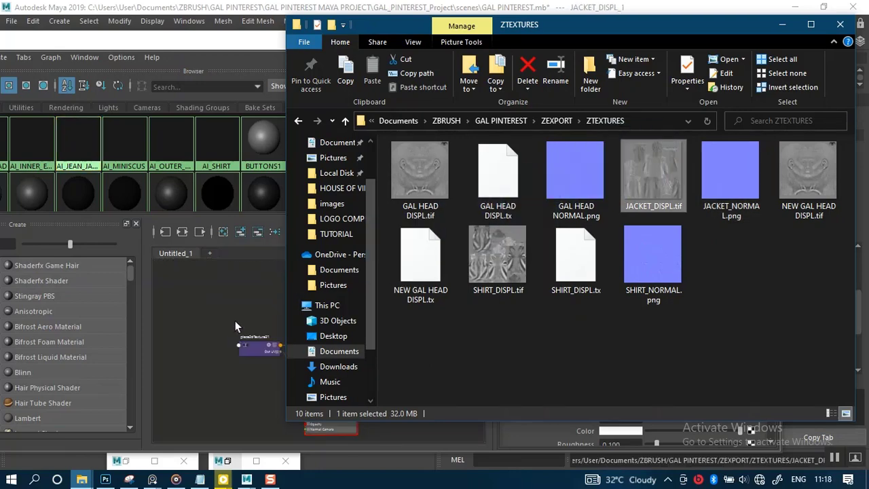
left_click(235, 312)
left_click(323, 344)
middle_click_drag(413, 346, 500, 315, "alt")
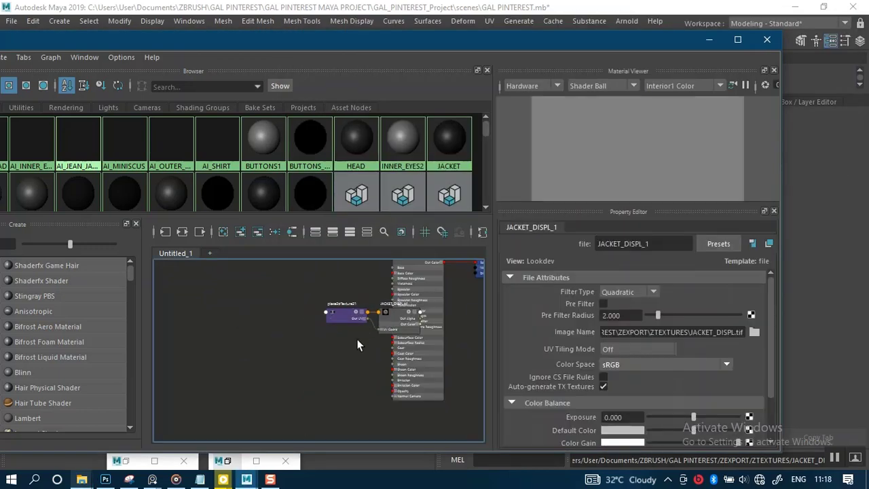
Move the JACKET_DISPL.tif file node and its placement node below and clear of the AI_JEAN_JACKET shader, side by side.
scroll(369, 344, "up", 3)
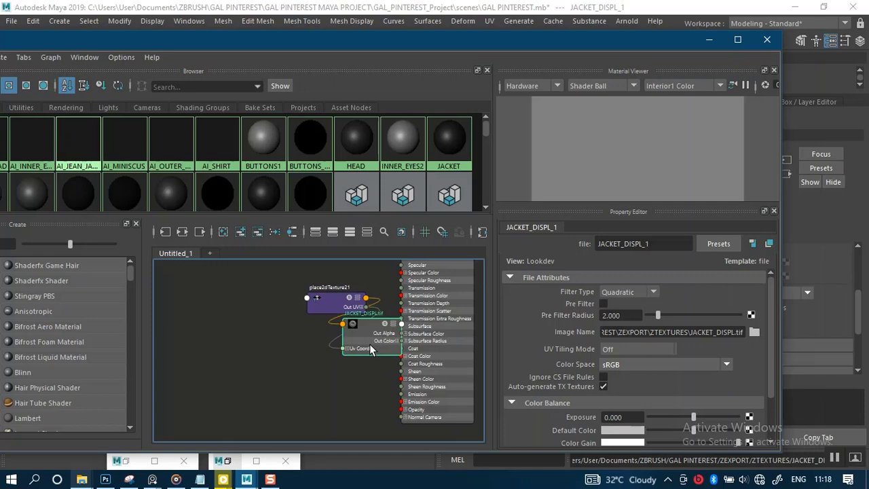
left_click(326, 303)
left_click_drag(326, 303, 272, 333)
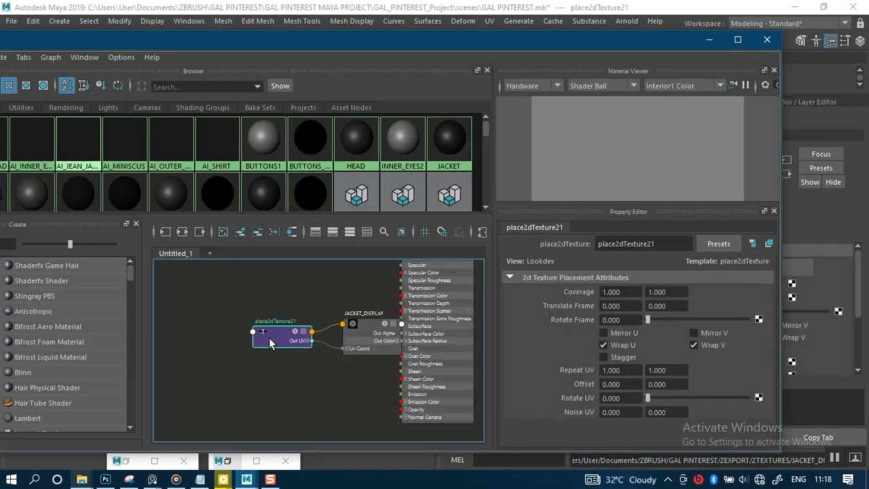
left_click_drag(365, 344, 322, 413)
scroll(352, 383, "down", 2)
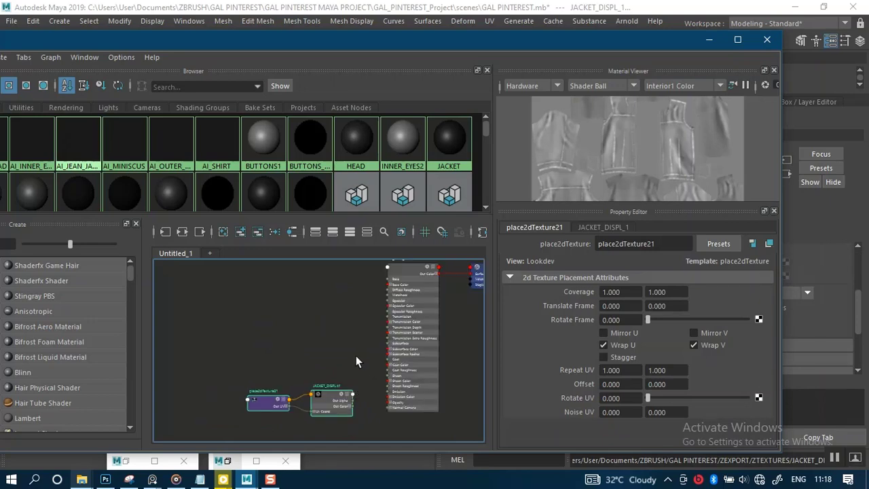
middle_click_drag(356, 346, 372, 296, "alt")
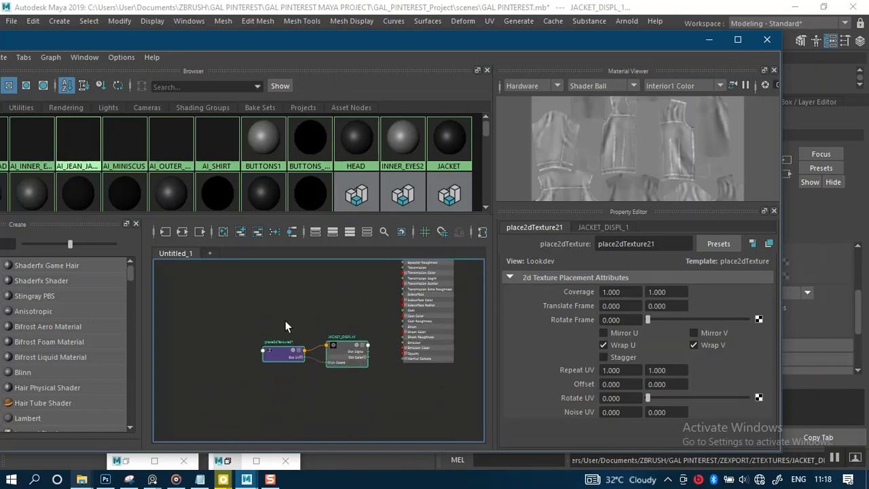
left_click_drag(347, 353, 341, 400)
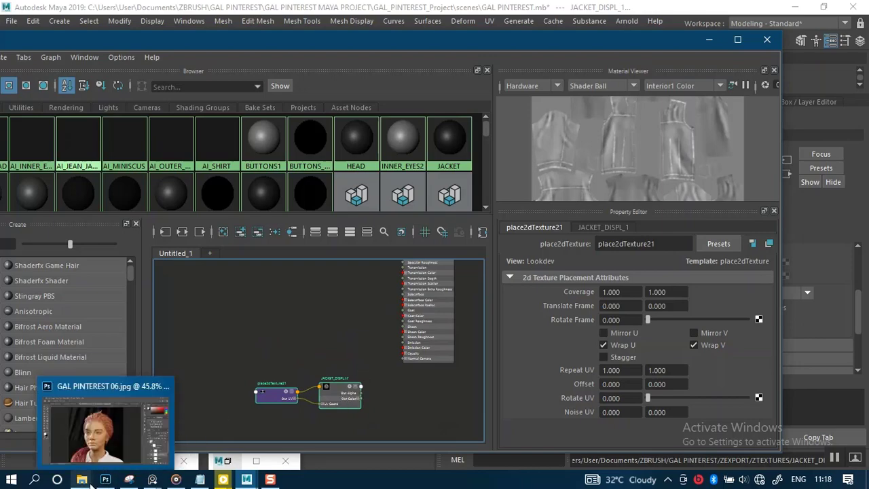
Switch to File Explorer and open the SP TEXTURES folder inside GAL PINTEREST's READY FILES folder.
mouse_move(81, 480)
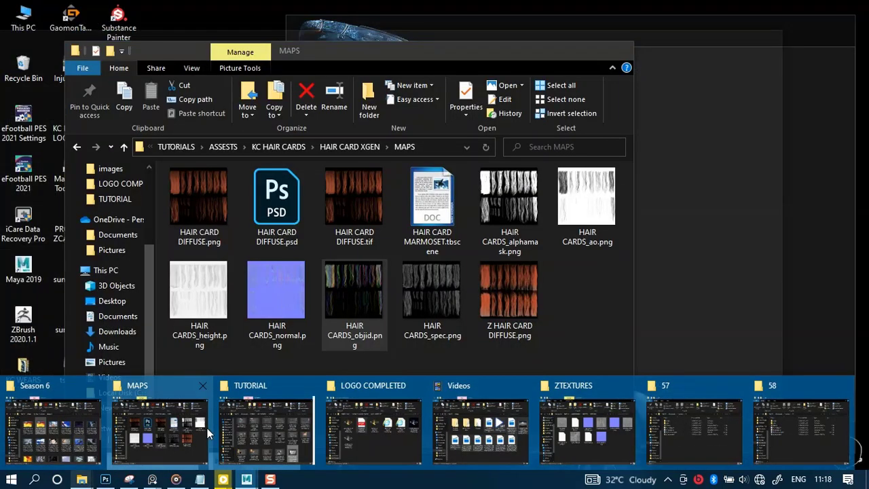
mouse_move(520, 426)
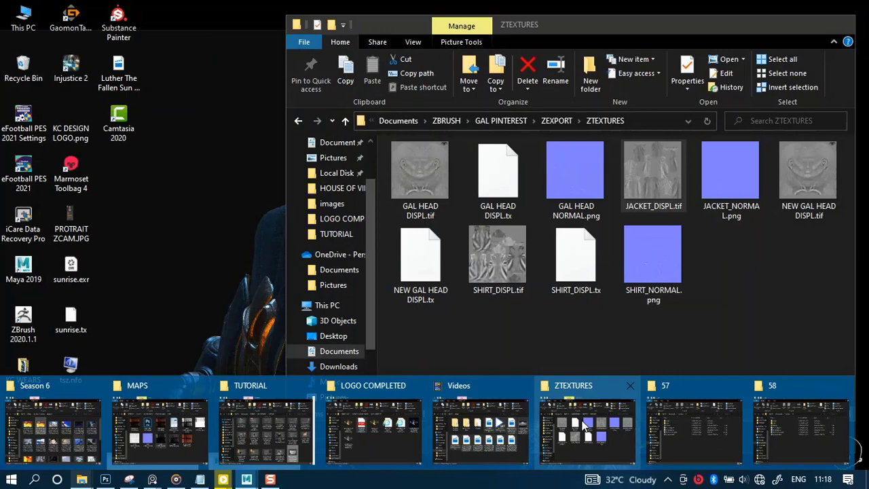
left_click(585, 429)
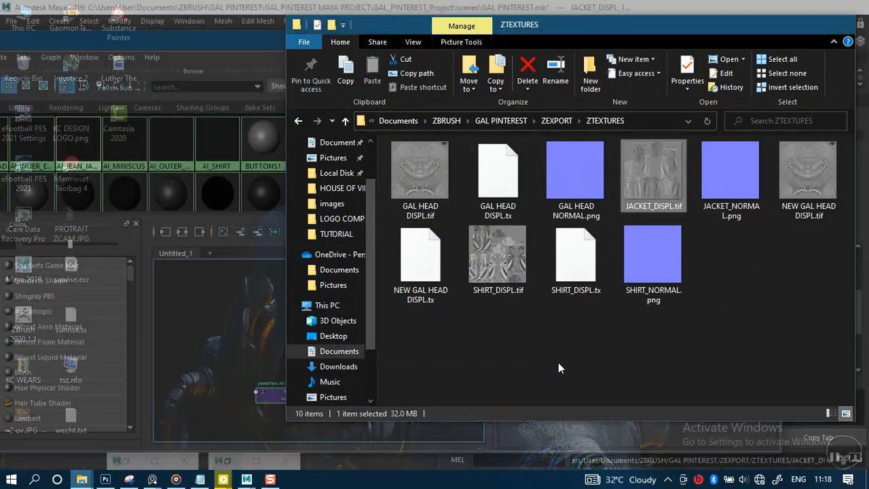
left_click(558, 120)
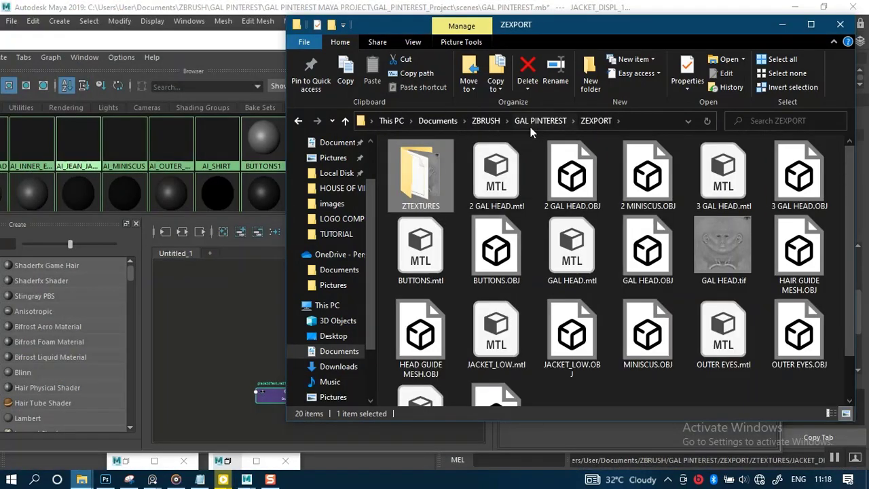
left_click(529, 122)
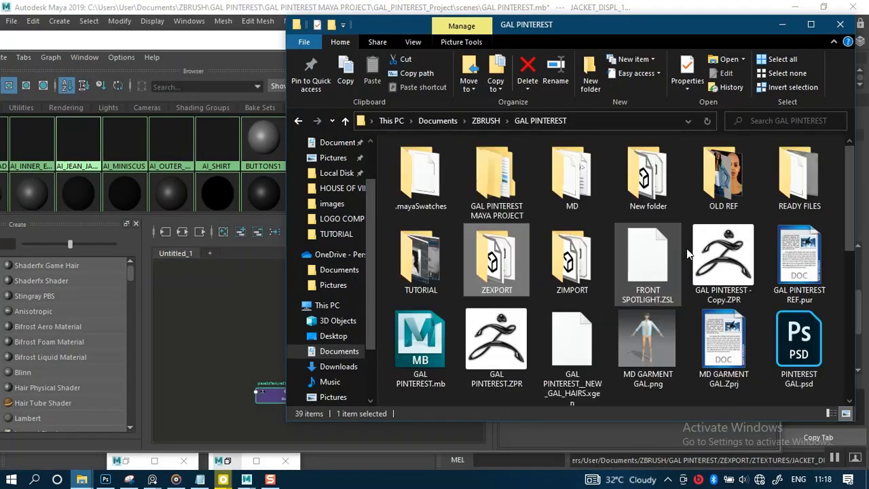
left_click(793, 178)
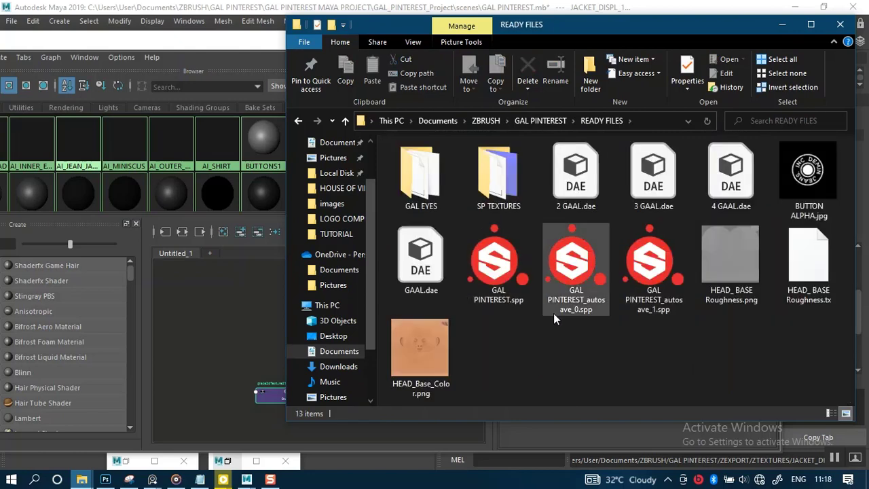
double_click(499, 178)
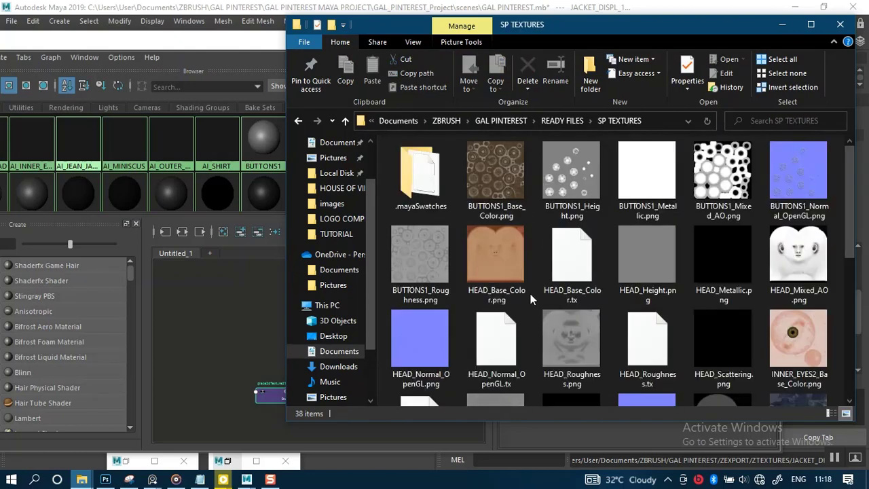
Bring JACKET_Base_Color.png, JACKET_Normal_OpenGL.png and JACKET_Roughness.png together into the AI_JEAN_JACKET graph as file textures.
scroll(669, 311, "down", 3)
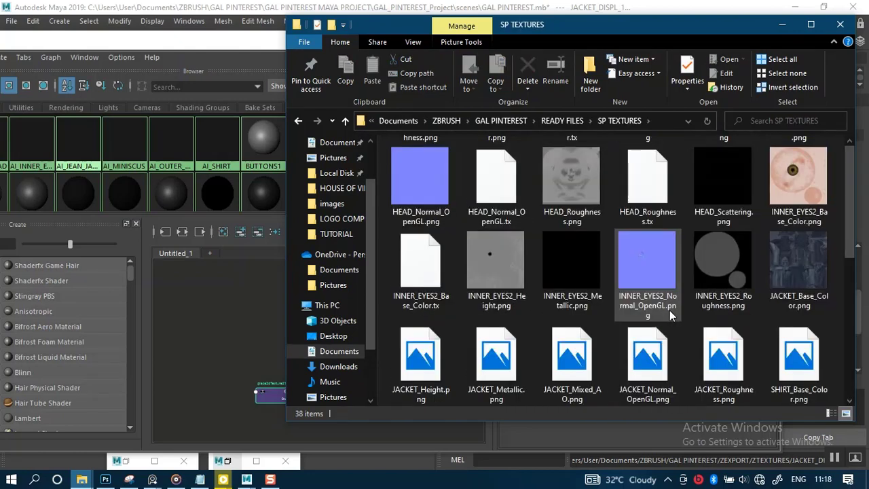
scroll(670, 314, "down", 3)
scroll(671, 314, "up", 3)
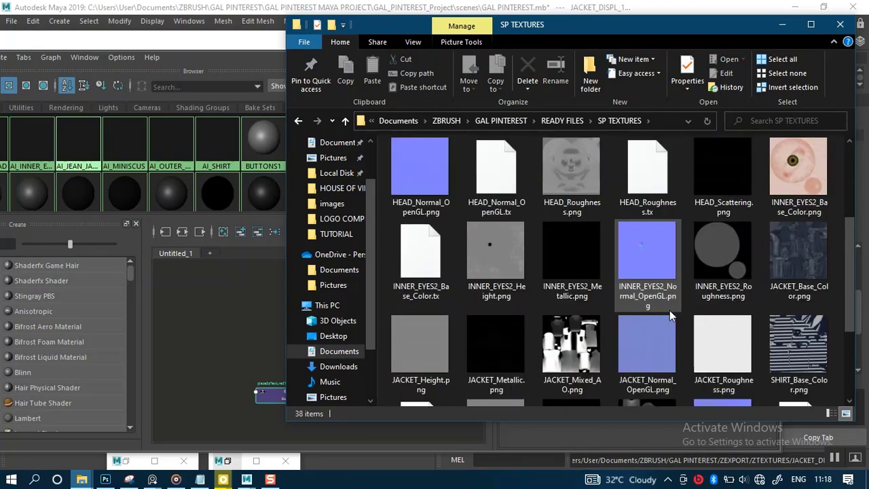
left_click(785, 268)
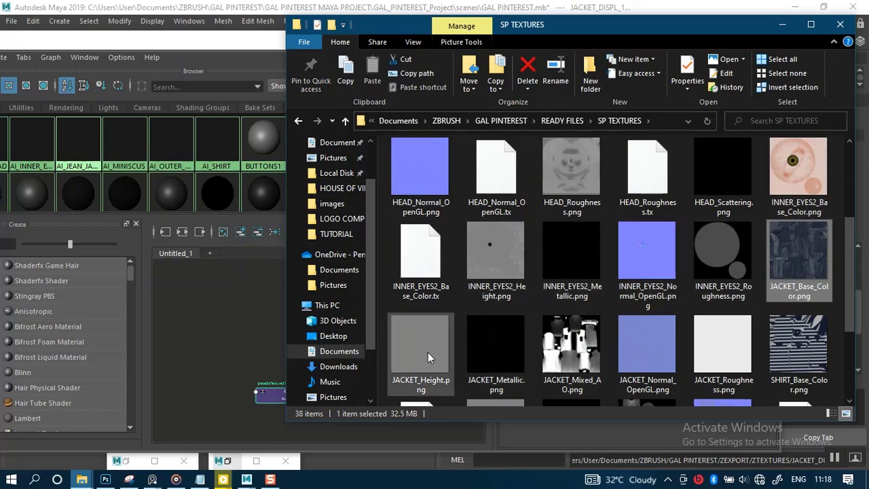
left_click(630, 345, "ctrl")
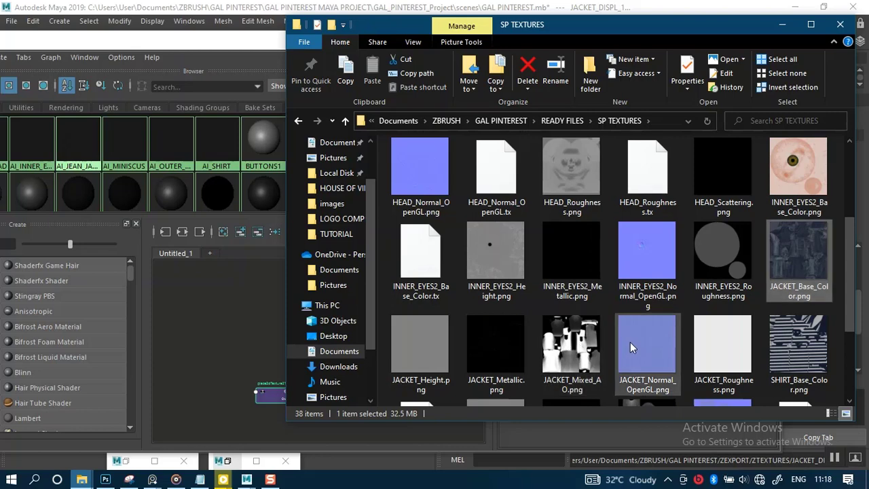
left_click(718, 353, "ctrl")
left_click_drag(657, 364, 220, 335)
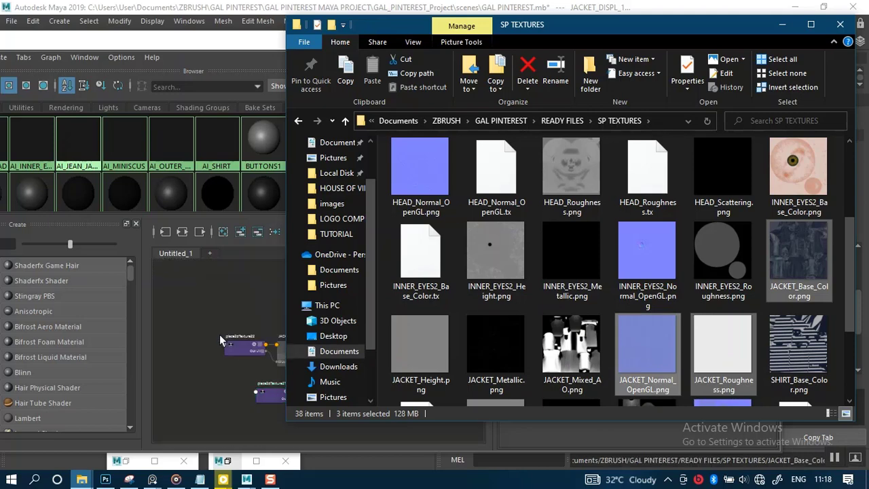
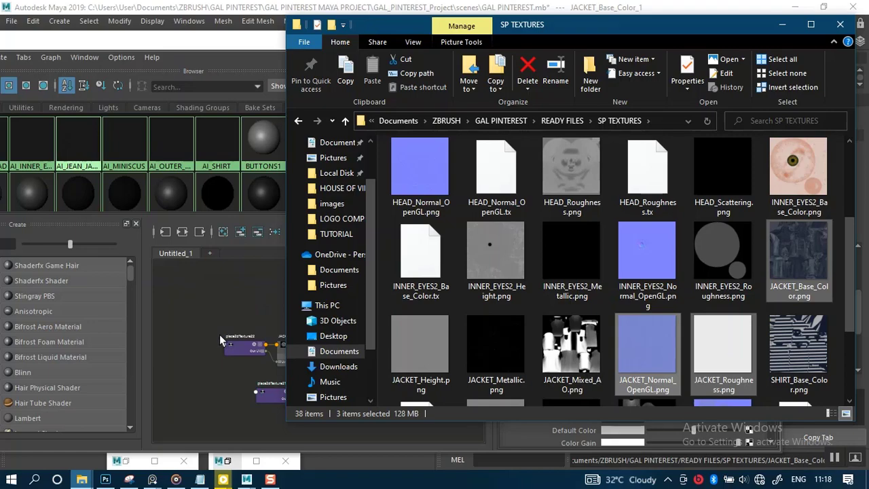
left_click(782, 24)
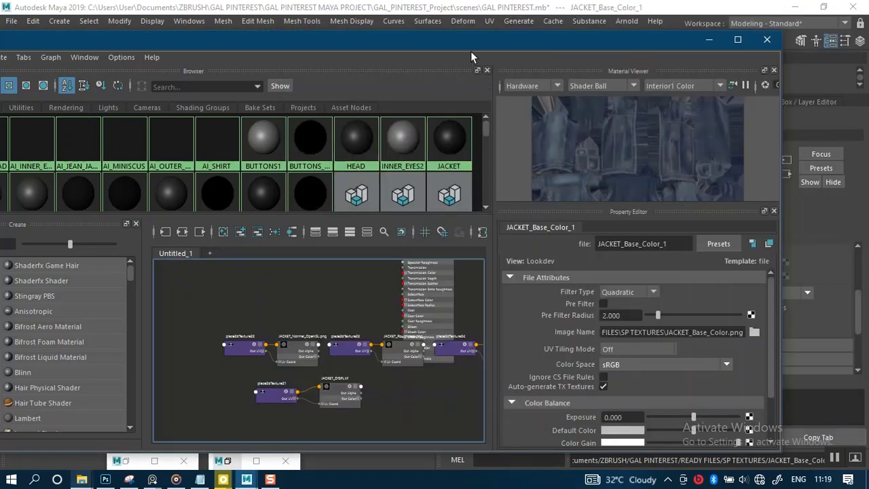
Move the JACKET_Roughness.png node and its placement node off the shader to just above the normal map nodes.
mouse_move(470, 51)
left_mouse_down()
mouse_move(448, 163)
mouse_move(446, 243)
mouse_move(479, 56)
left_mouse_up()
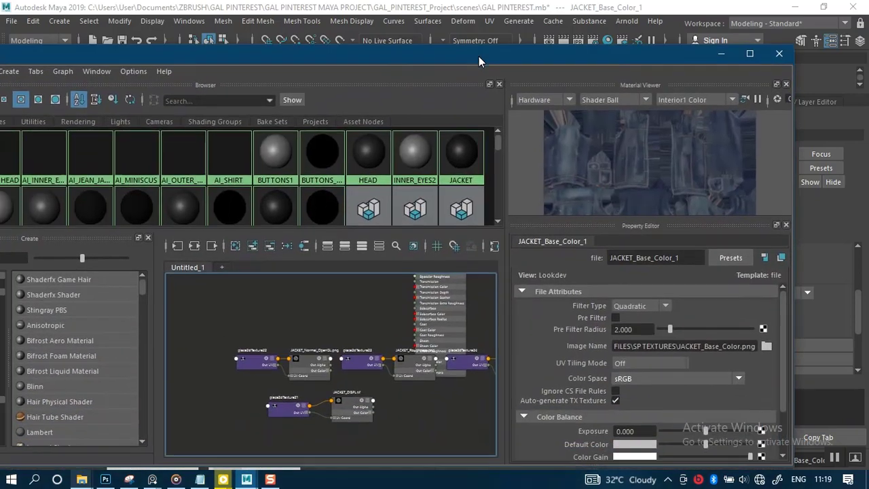
scroll(377, 396, "up", 3)
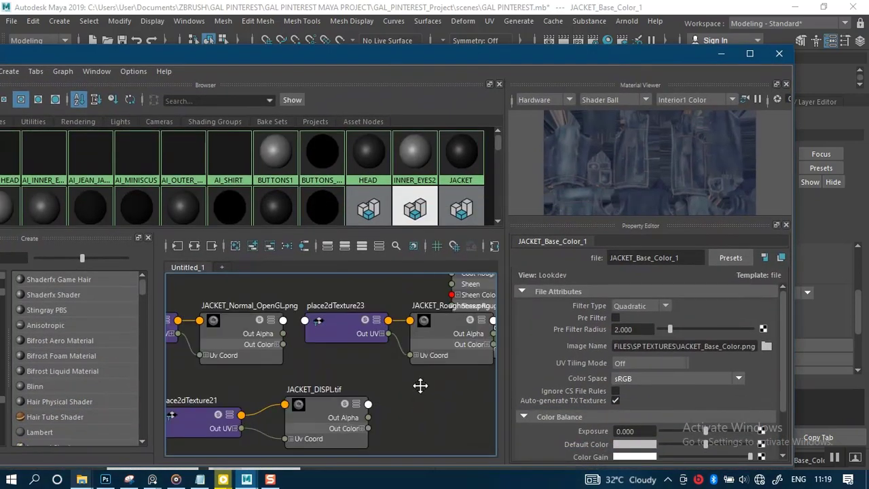
scroll(420, 385, "down", 5)
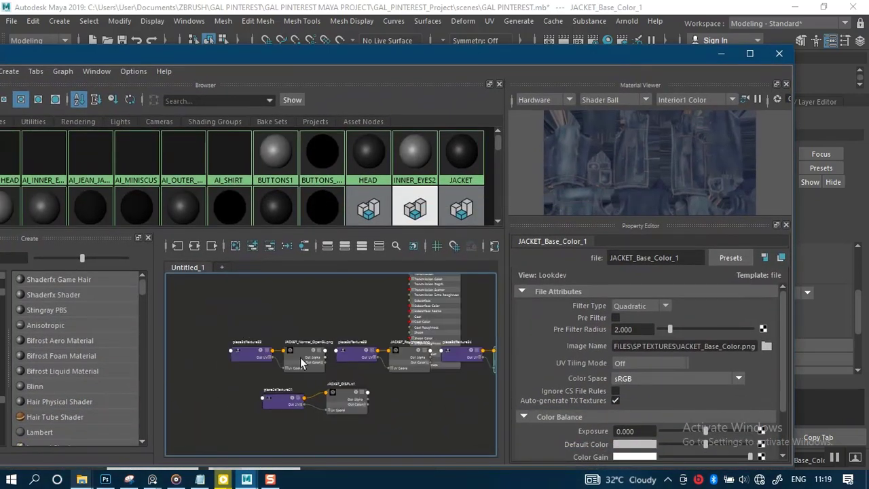
scroll(300, 362, "up", 4)
scroll(300, 357, "down", 3)
scroll(407, 366, "up", 2)
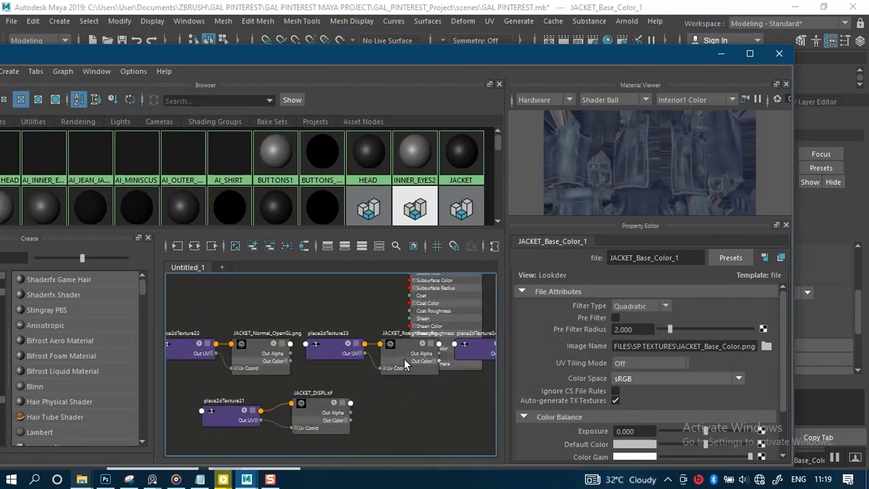
left_click(405, 359)
left_click(328, 353, "shift")
left_click_drag(339, 352, 190, 294)
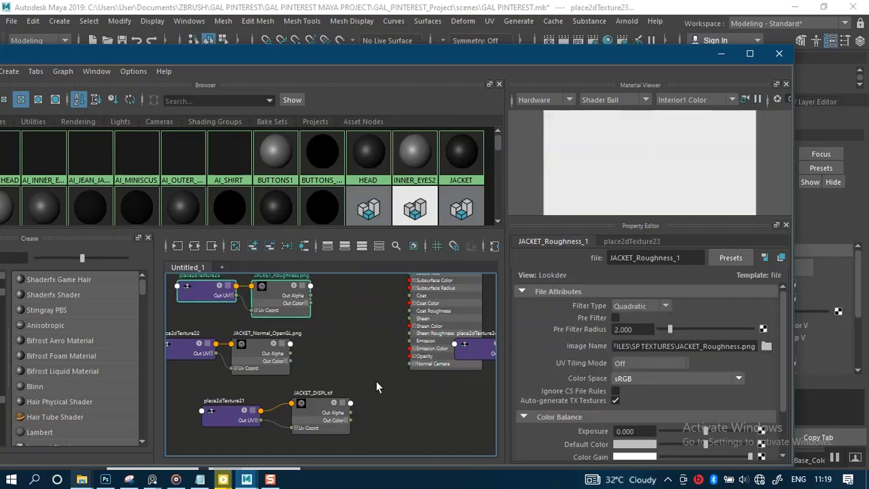
Move the JACKET_Base_Color.png node and its placement node off the shader to above the roughness nodes.
middle_click_drag(407, 414, 297, 435, "alt")
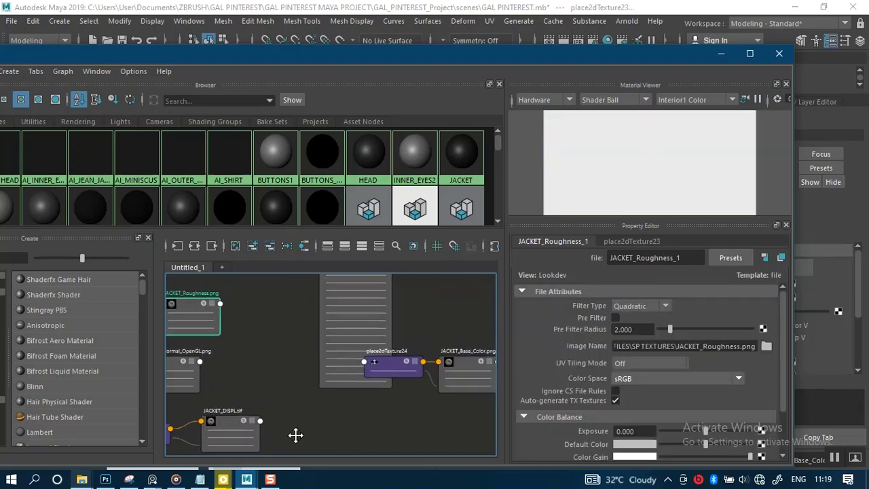
left_click(375, 376)
left_click(447, 379)
scroll(355, 412, "down", 3)
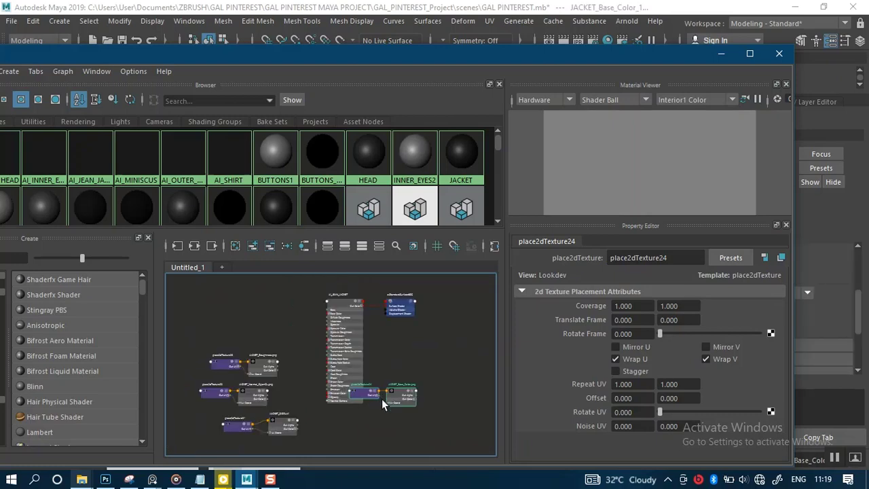
left_click_drag(391, 396, 250, 323)
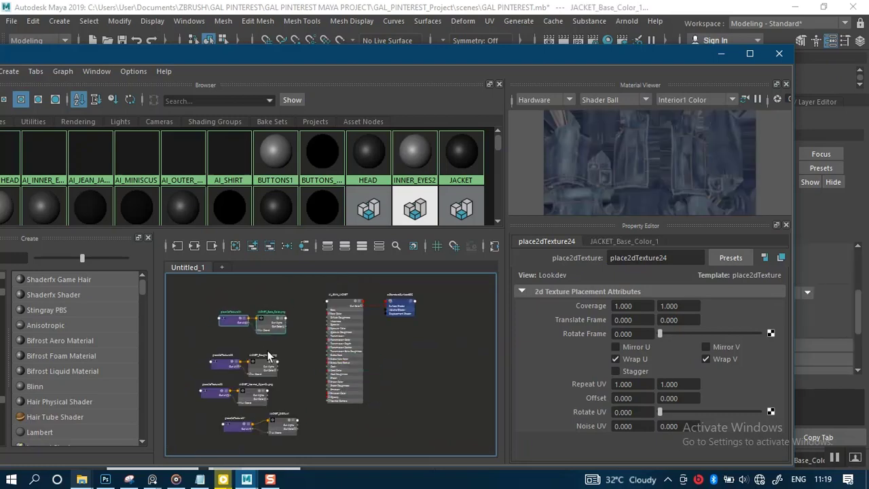
Reposition the JACKET_Normal_OpenGL.png node between the roughness and displacement nodes, keeping the roughness placement node beside its file node.
middle_click_drag(269, 356, 317, 310, "alt")
scroll(338, 355, "up", 2)
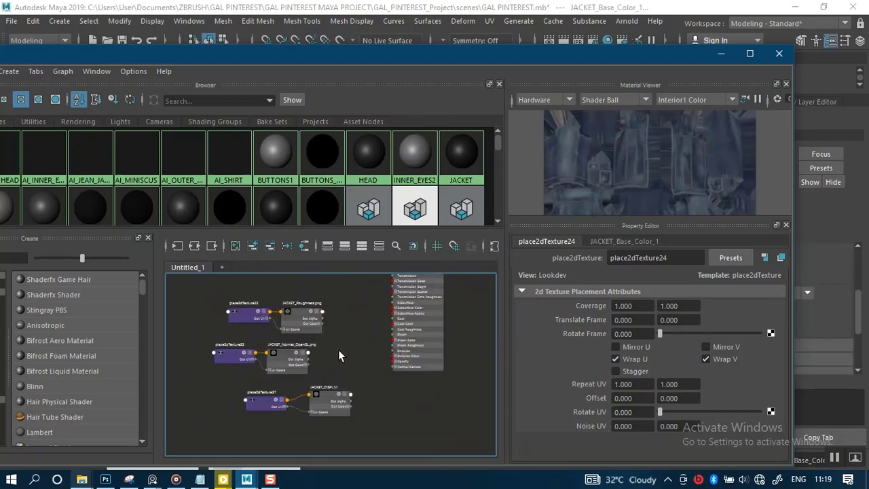
left_click(289, 369)
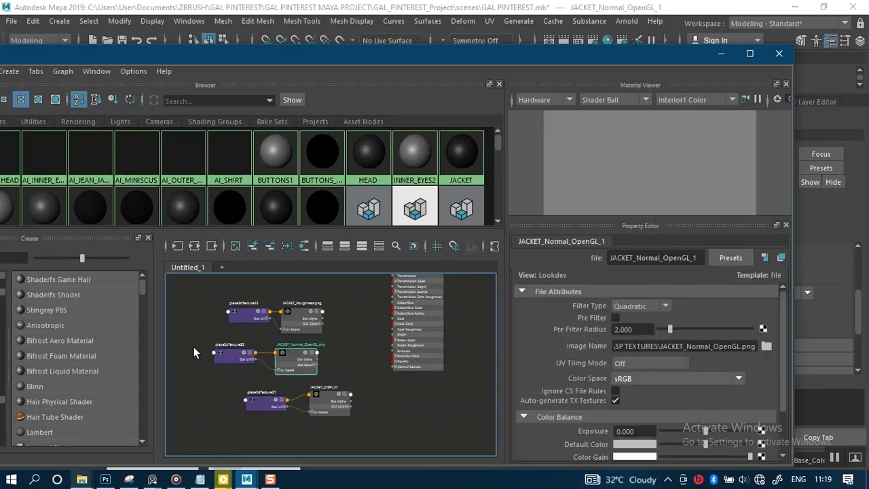
left_click_drag(250, 308, 295, 324, "shift")
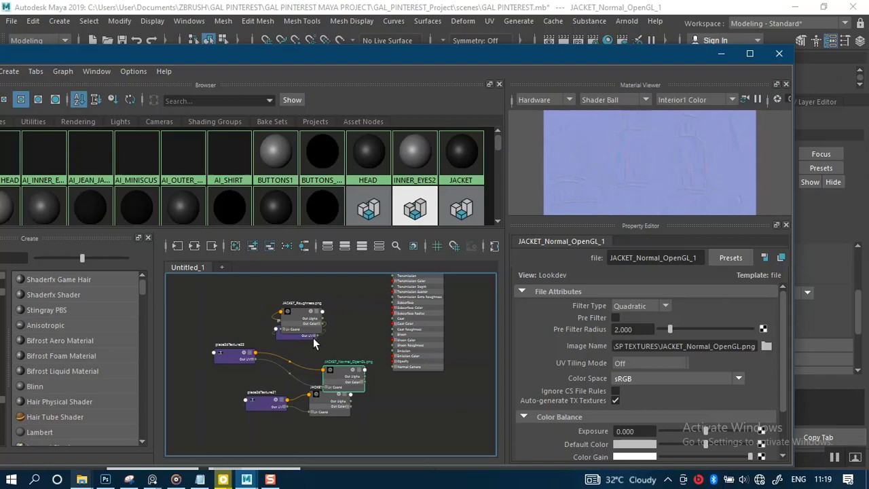
left_click(334, 348)
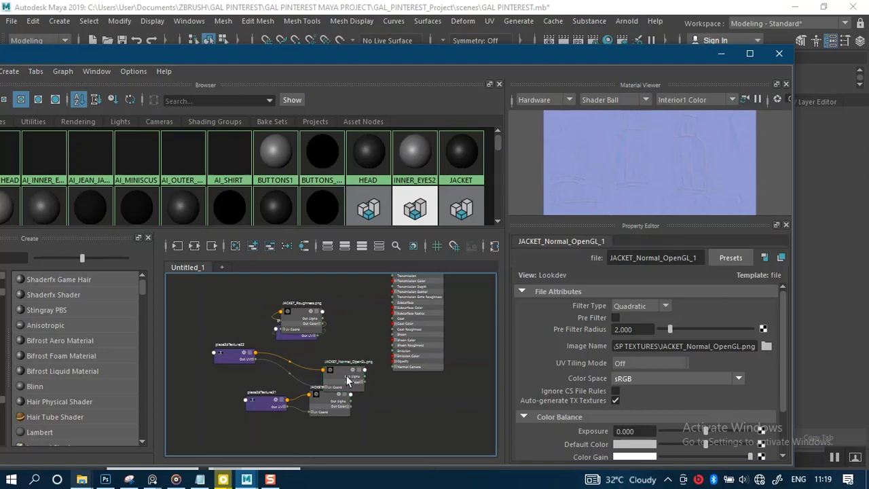
left_click_drag(335, 375, 247, 317)
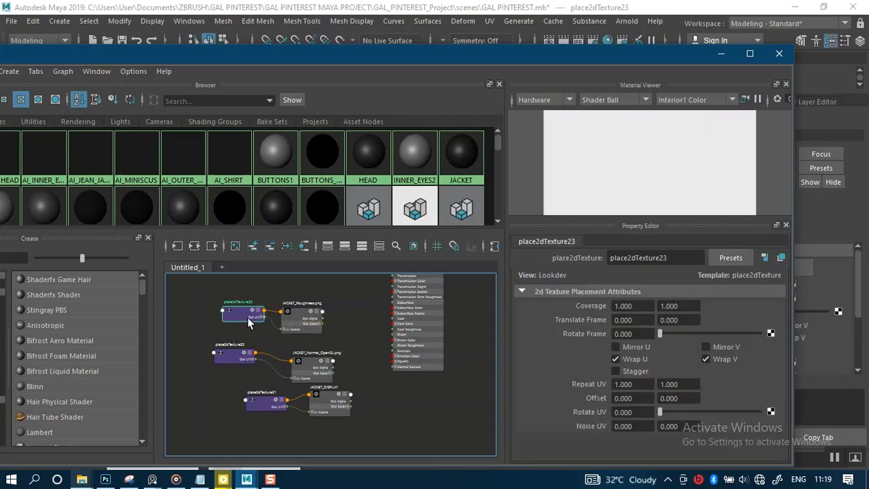
Shift the JACKET_Roughness.png node pair upward and line the JACKET_Normal_OpenGL.png node up with its placement node.
scroll(328, 333, "down", 4)
middle_click_drag(329, 333, 335, 369, "alt")
scroll(335, 363, "up", 6)
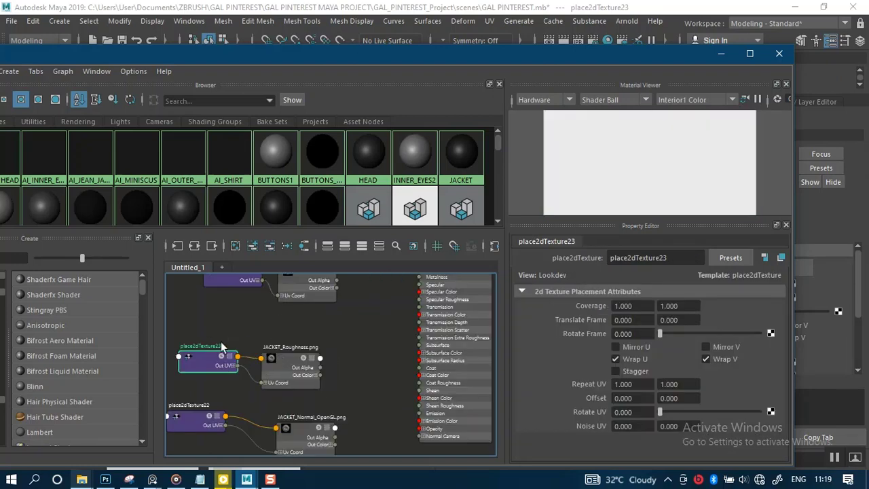
left_click(292, 371, "shift")
left_click_drag(292, 371, 293, 352)
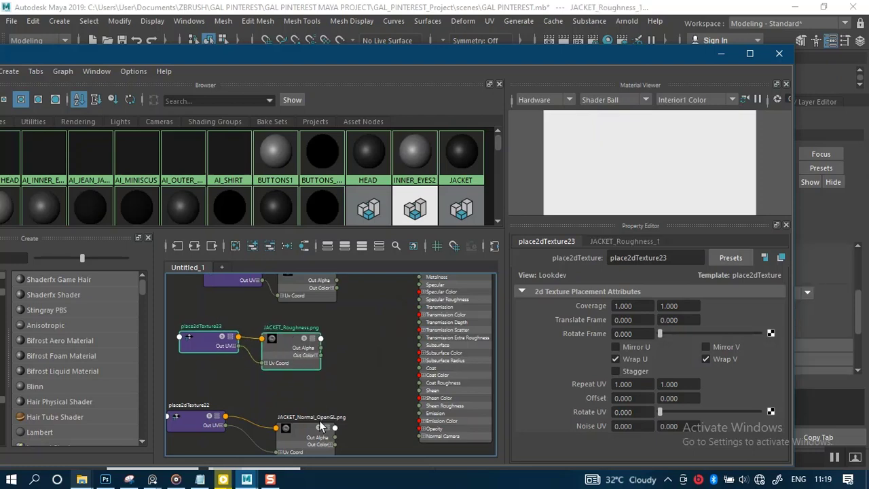
left_click_drag(299, 445, 293, 430)
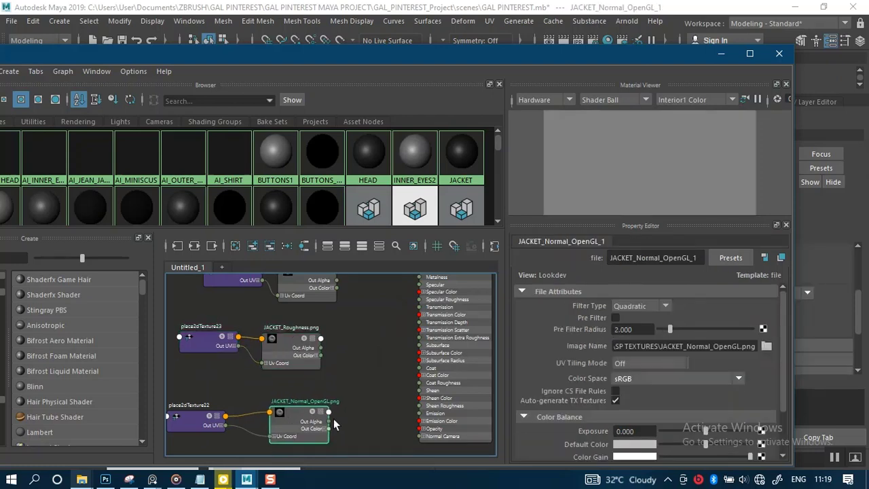
Set the JACKET_DISPL.tif texture's color space to Raw and enable Alpha Is Luminance.
middle_click_drag(373, 400, 394, 309, "alt")
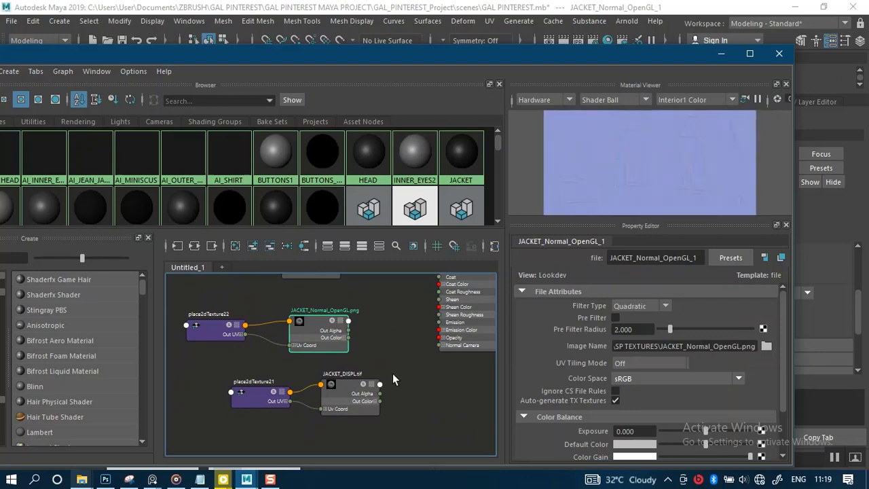
scroll(396, 399, "up", 2)
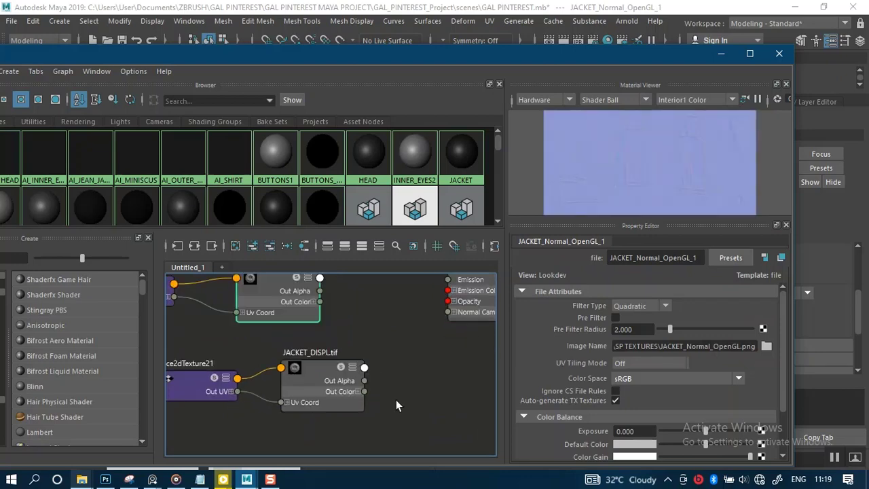
left_click(319, 389)
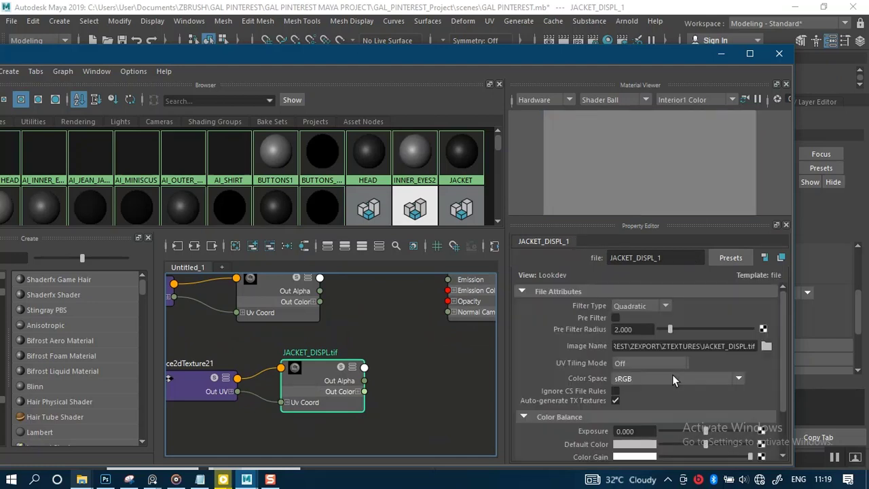
left_click(673, 379)
left_click(658, 252)
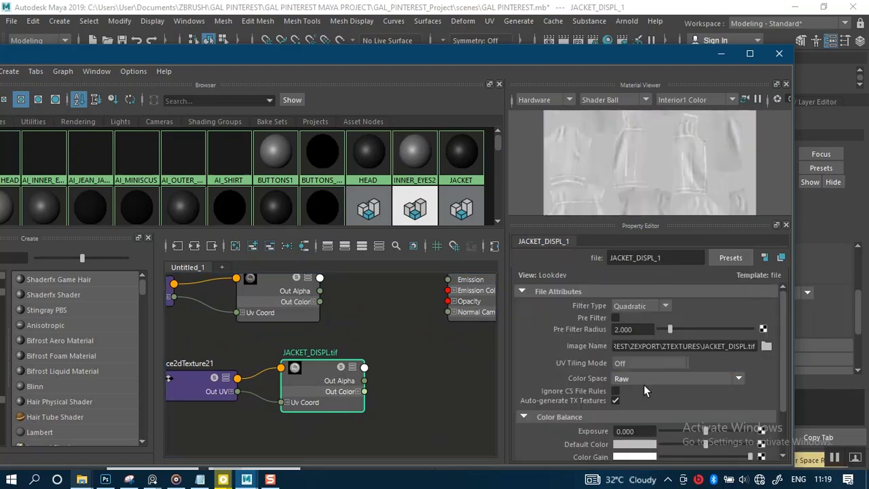
scroll(644, 385, "down", 2)
left_click(616, 453)
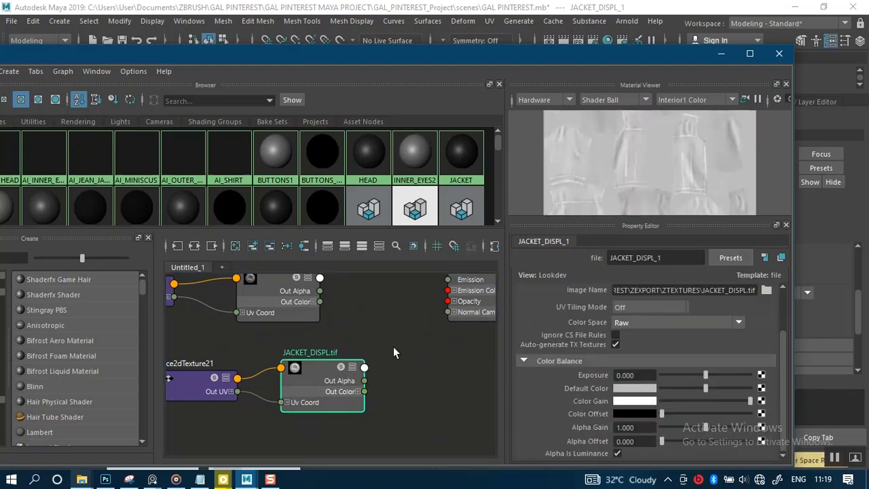
Set the JACKET_Normal_OpenGL.png texture's color space to Raw and enable Alpha Is Luminance.
middle_click_drag(390, 345, 455, 378)
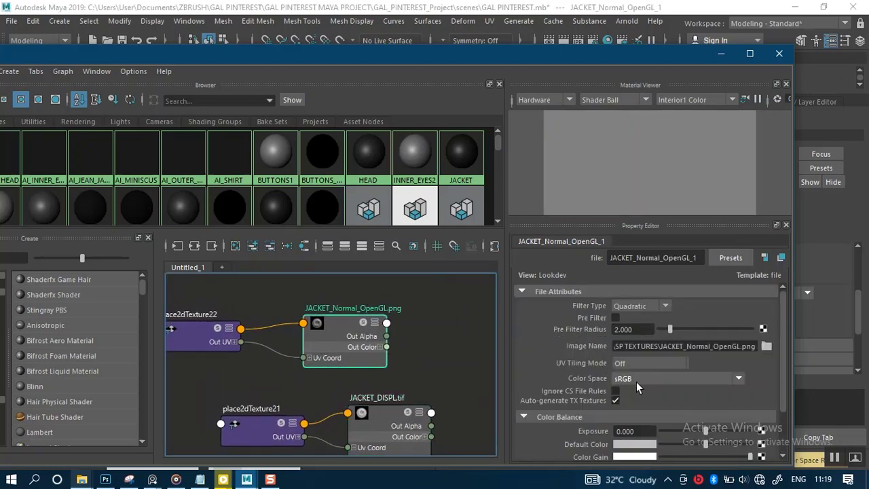
left_click(636, 379)
left_click(632, 252)
scroll(632, 434, "down", 2)
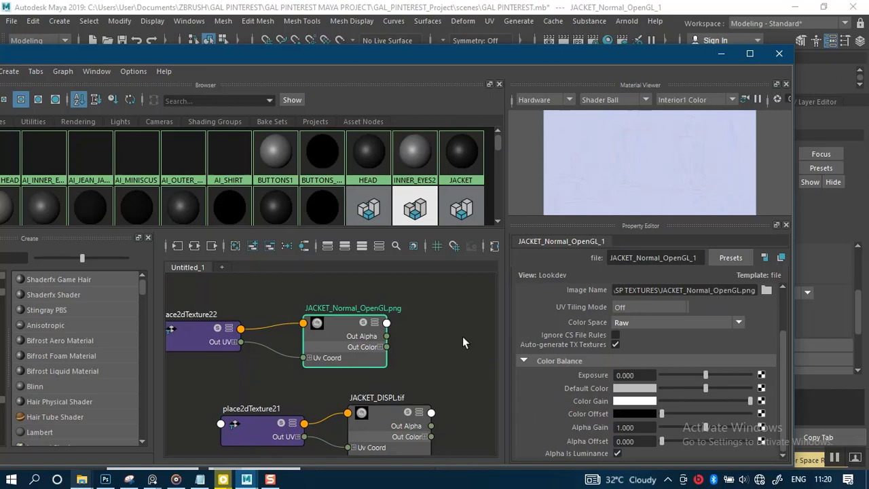
Set the JACKET_Roughness.png texture's color space to Raw and enable Alpha Is Luminance.
middle_click_drag(412, 308, 426, 384)
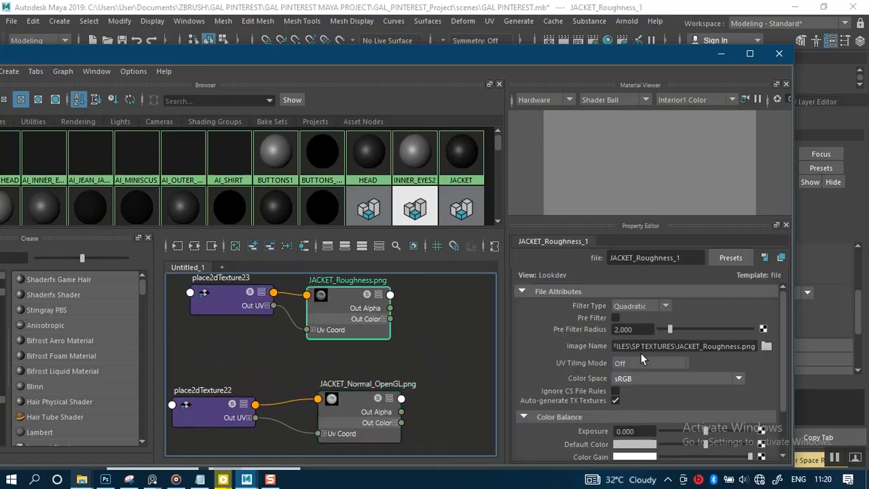
left_click(642, 379)
left_click(632, 246)
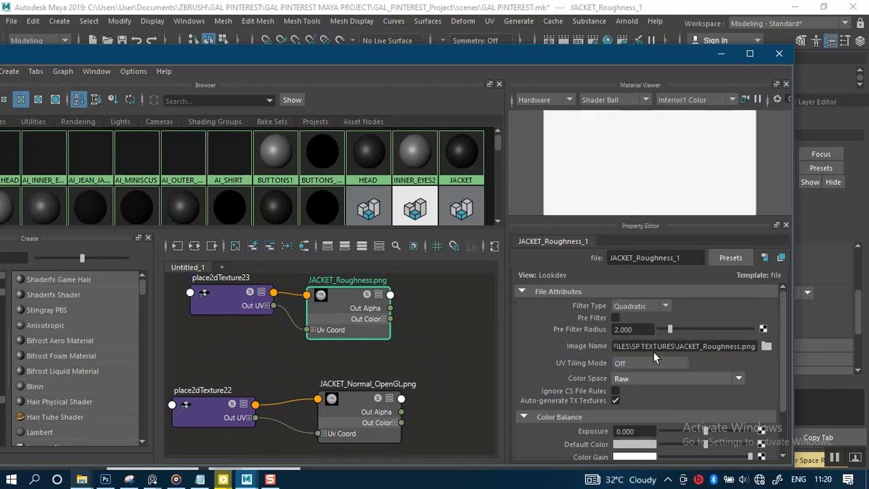
scroll(655, 397, "down", 3)
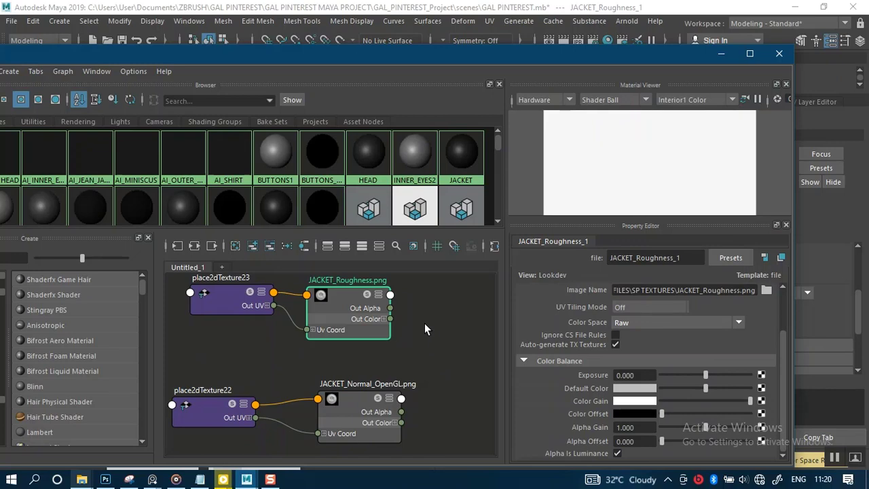
scroll(425, 323, "down", 2)
scroll(423, 319, "down", 2)
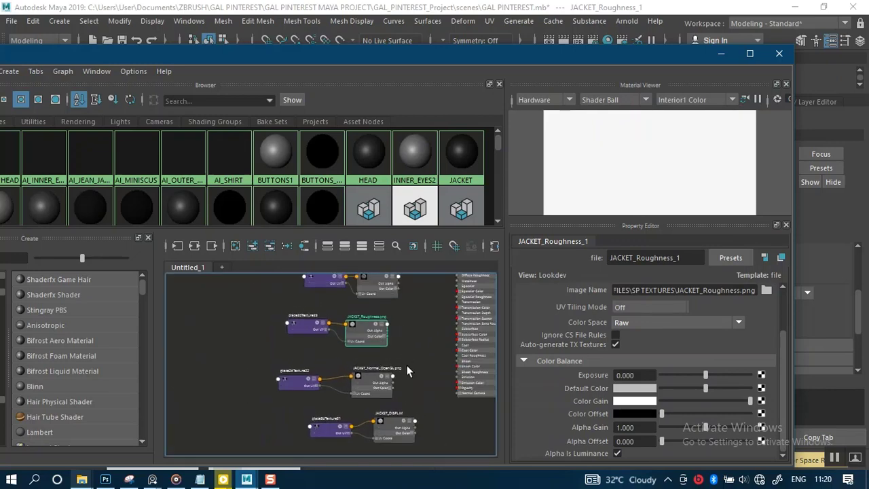
scroll(405, 356, "up", 2)
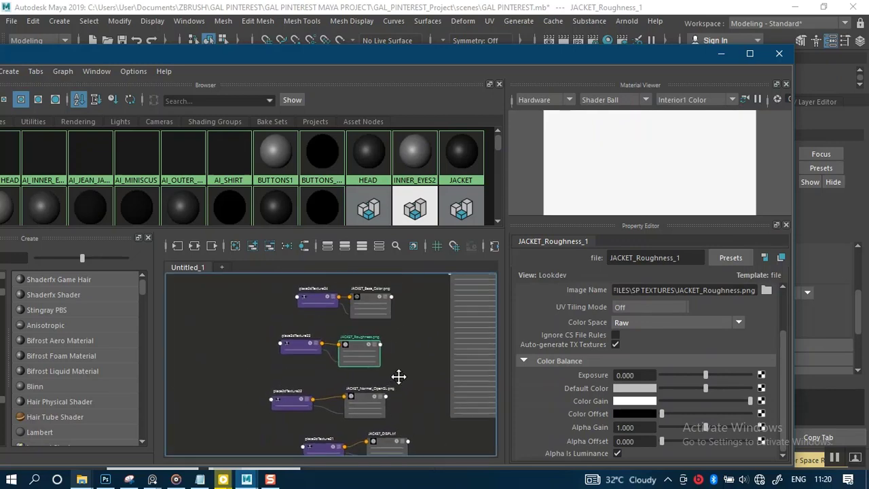
scroll(392, 332, "up", 2)
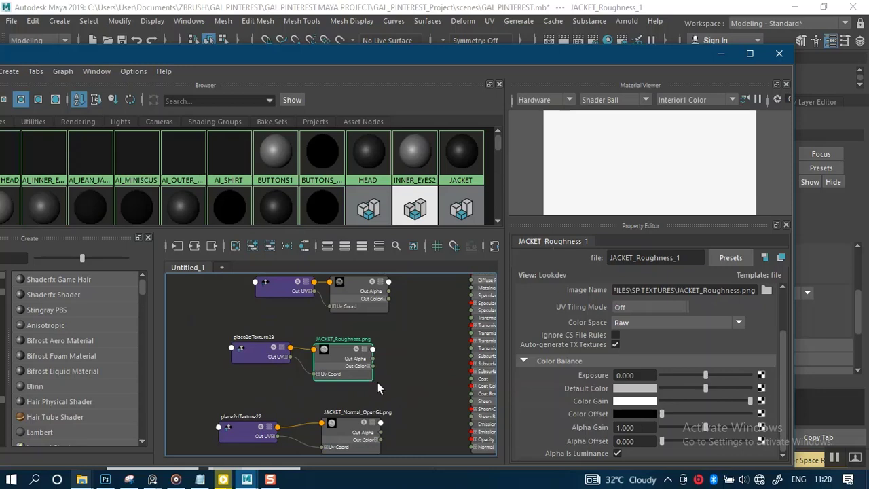
middle_click_drag(376, 383, 357, 277, "alt")
middle_click_drag(440, 385, 388, 381, "alt")
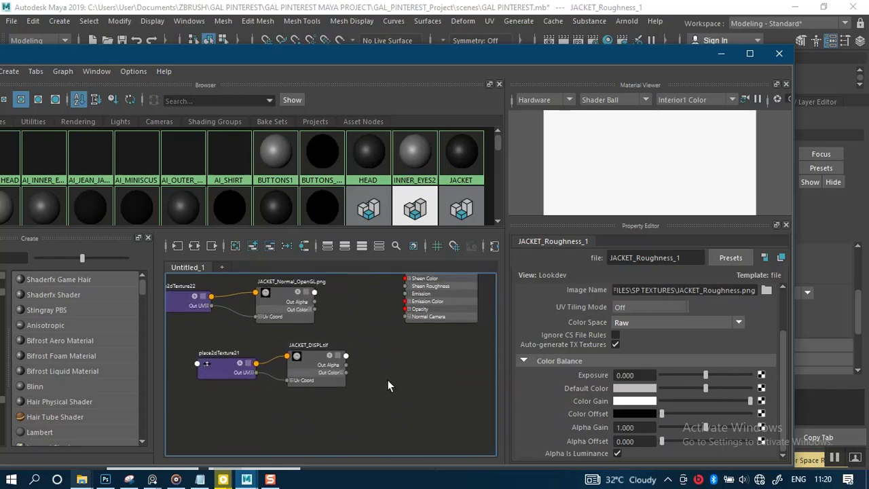
Create a displacementShader node and connect the Out Alpha of JACKET_DISPL.tif to its Displacement input.
key("Tab")
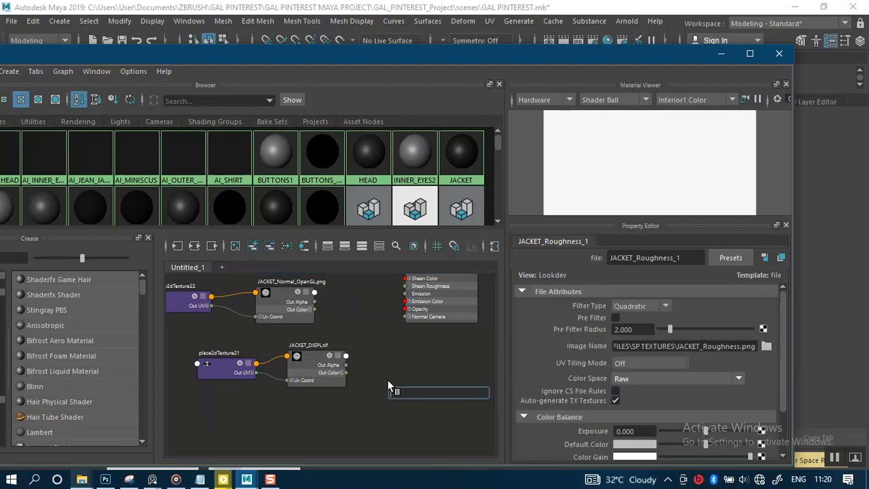
type("dis")
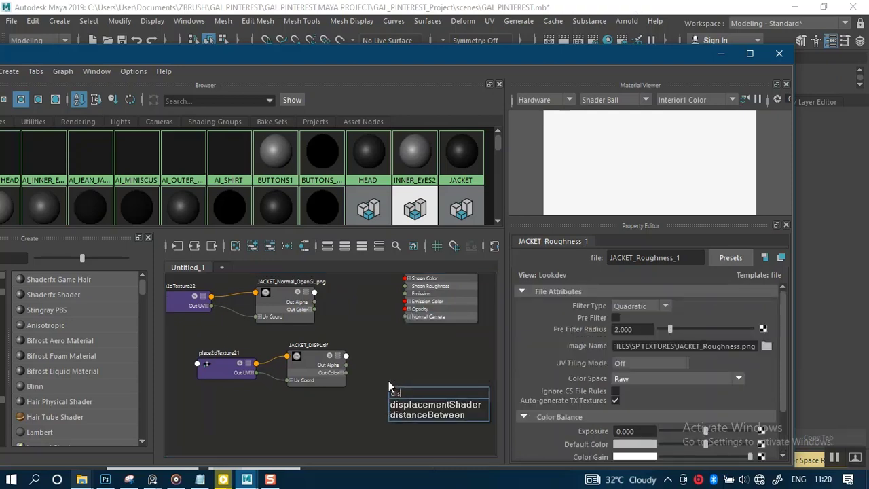
left_click(430, 404)
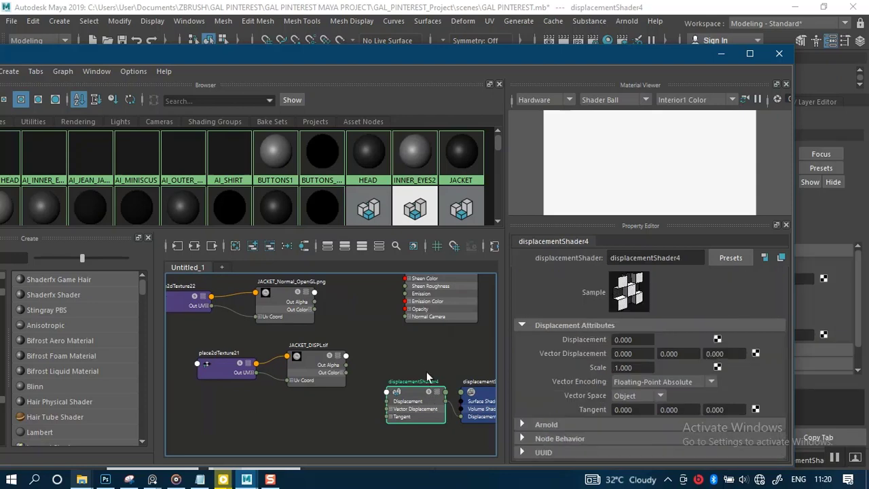
middle_click_drag(426, 372, 393, 352, "alt")
scroll(393, 353, "up", 5)
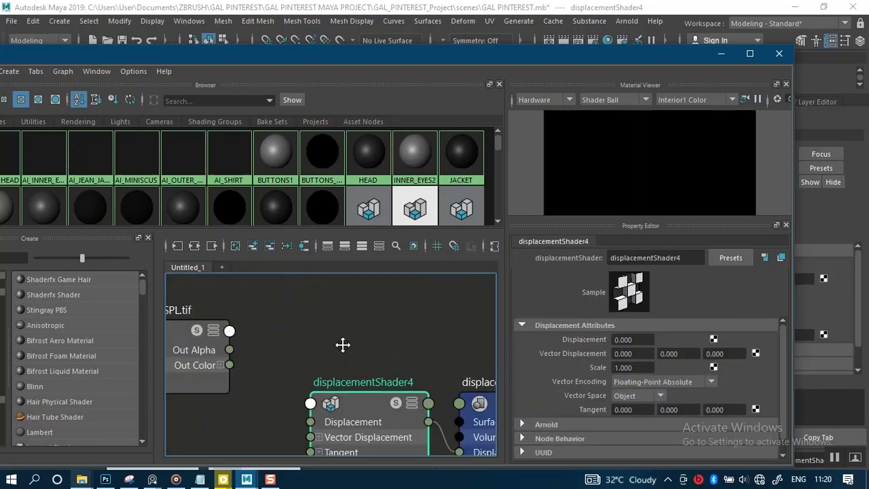
middle_click_drag(383, 300, 382, 309, "alt")
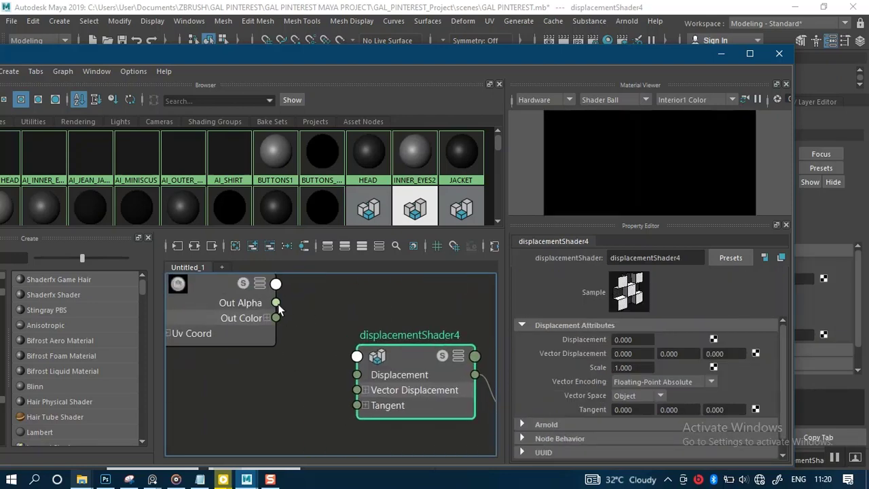
left_click_drag(277, 303, 357, 376)
Break the new displacement shader's link to its automatically created shading group and delete that shading group, displacementShader4SG.
middle_click_drag(347, 310, 160, 313, "alt")
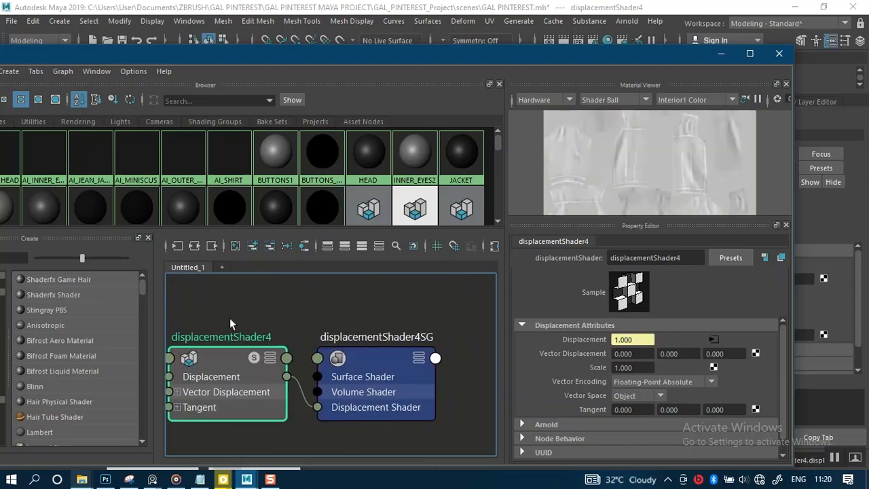
left_click(306, 413)
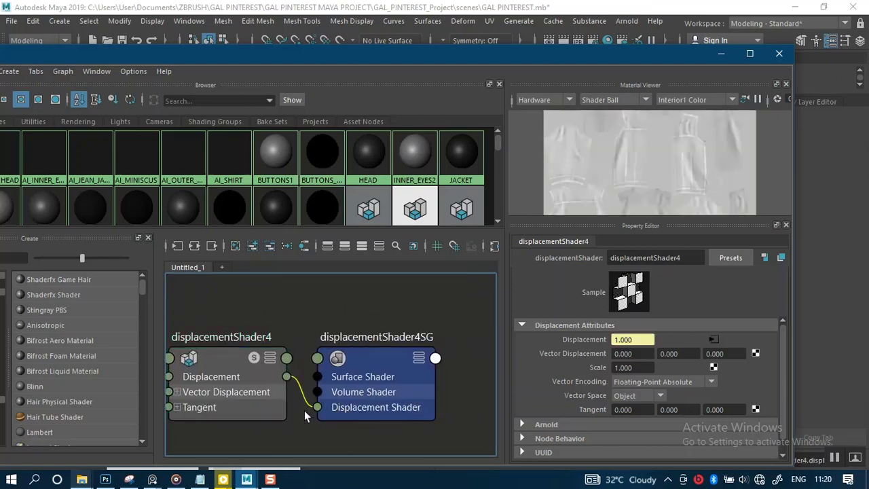
key("Delete")
left_click(363, 369)
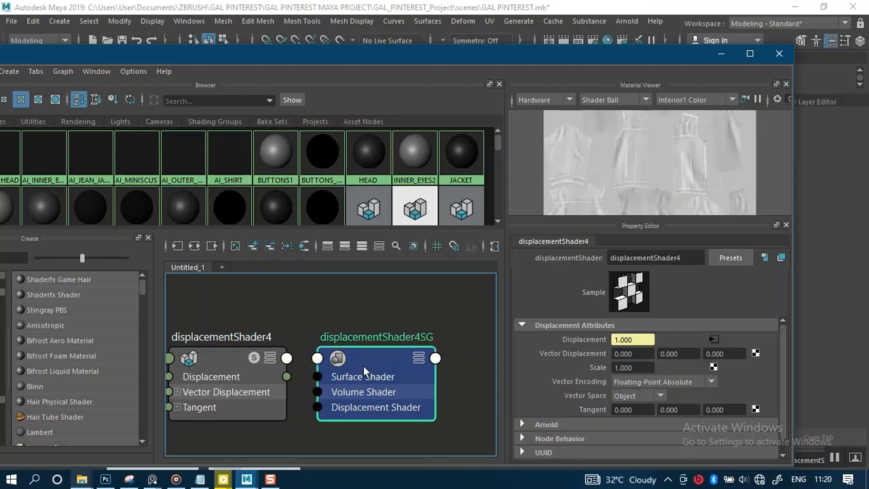
key("Delete")
Place the aiStandardSurface6SG node near the displacement shader and connect the shader's Displacement output to its Displacement Shader input.
scroll(379, 372, "down", 6)
middle_click_drag(394, 363, 351, 406, "alt")
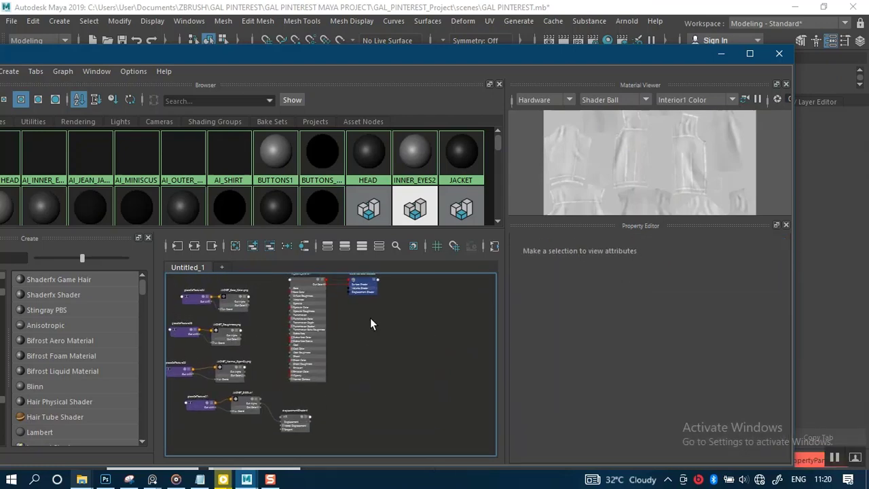
left_click_drag(367, 286, 373, 388)
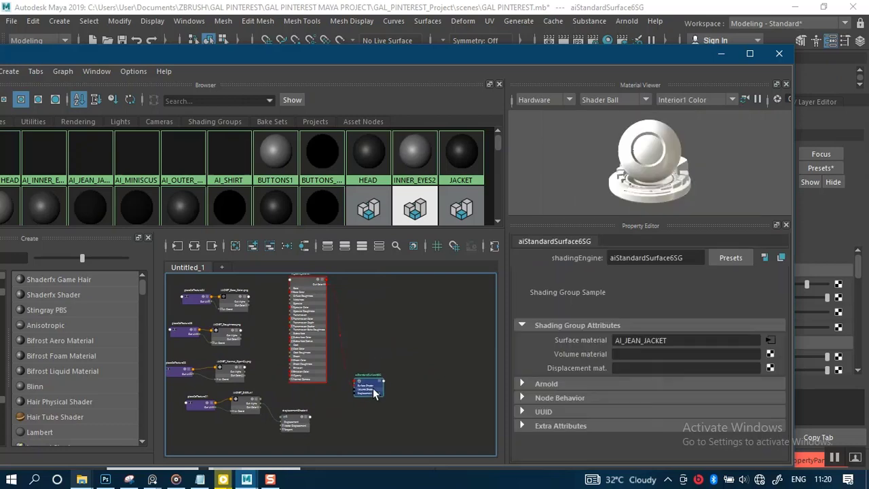
mouse_move(371, 391)
middle_mouse_down("alt")
mouse_move(388, 363)
mouse_move(375, 374)
middle_mouse_up("alt")
scroll(381, 367, "up", 3)
scroll(381, 367, "up", 3)
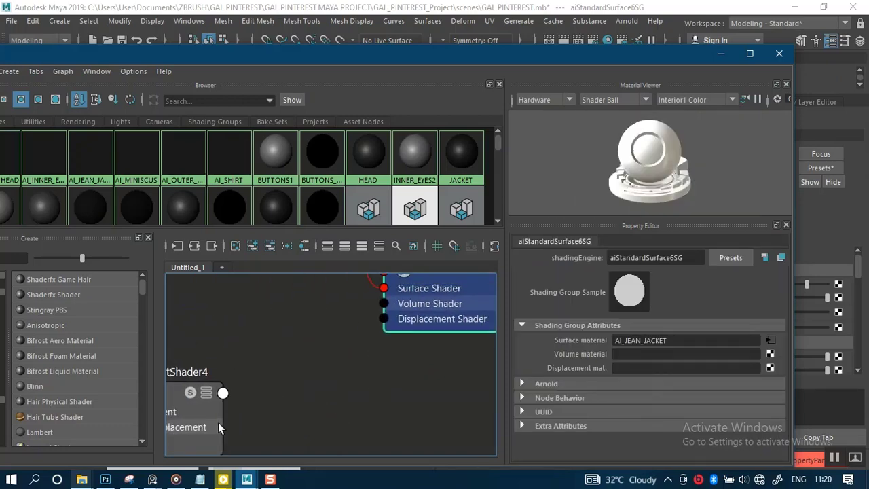
middle_click_drag(279, 401, 310, 393, "alt")
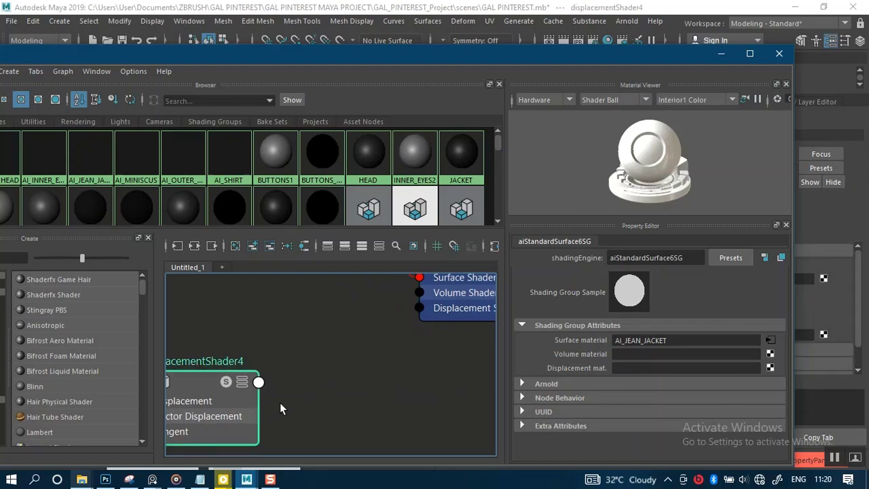
left_click(254, 405)
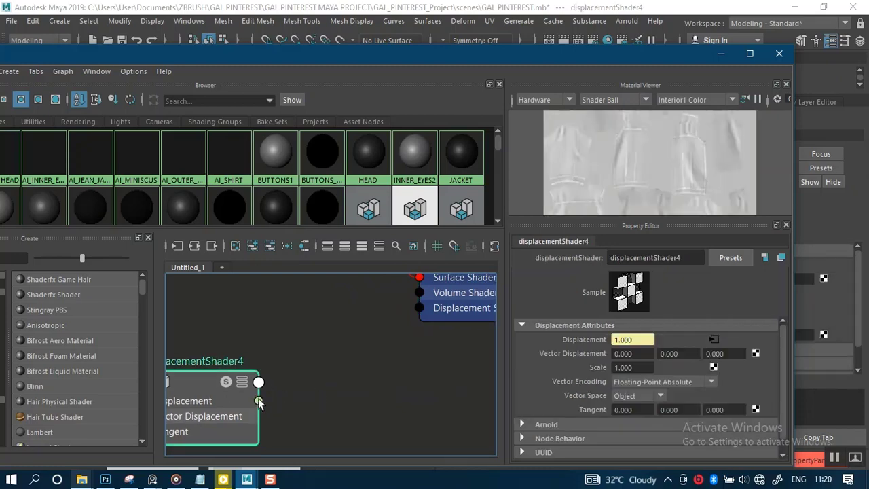
left_click_drag(259, 401, 427, 308)
scroll(398, 360, "down", 5)
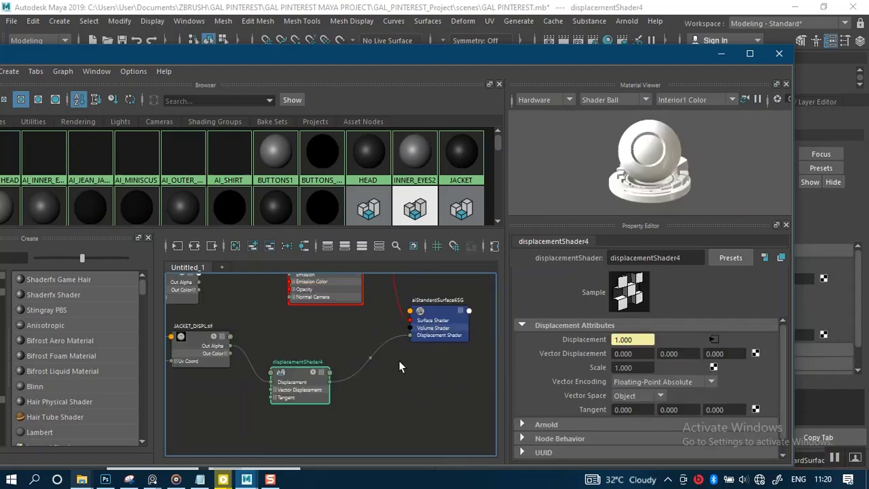
Create an aiNormalMap node and place it beside the JACKET_Normal_OpenGL.png texture node.
middle_click_drag(341, 341, 380, 359, "alt")
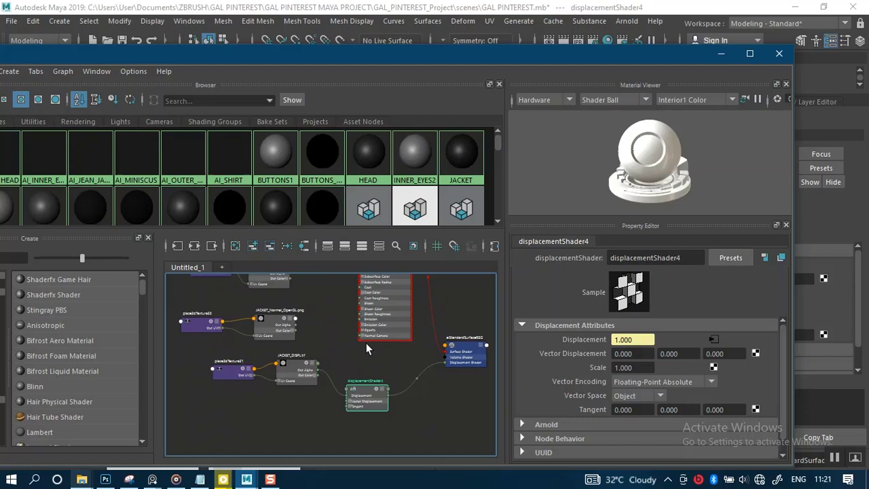
middle_click_drag(351, 374, 361, 379, "alt")
scroll(360, 358, "up", 5)
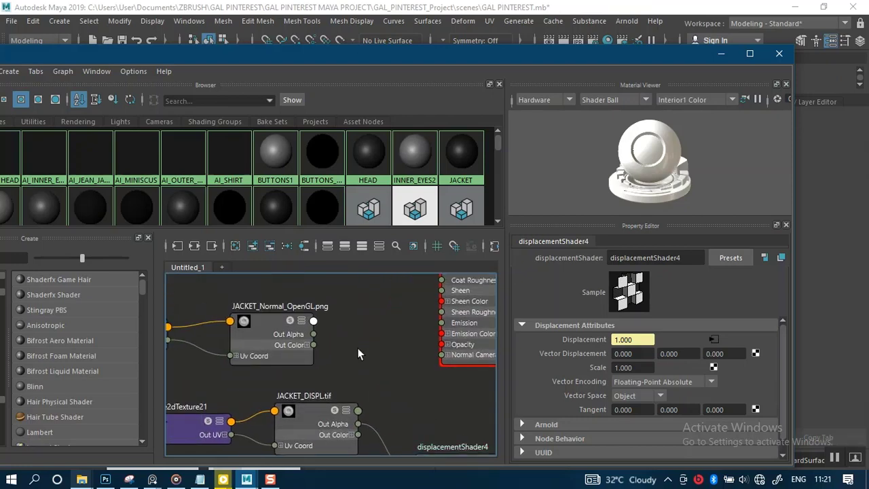
key("Tab")
type("aino")
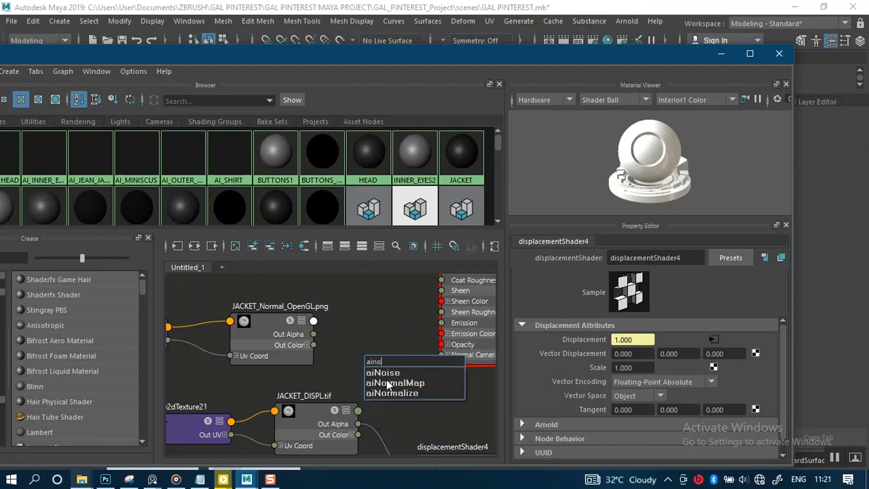
left_click(388, 383)
middle_click_drag(326, 324, 295, 325, "alt")
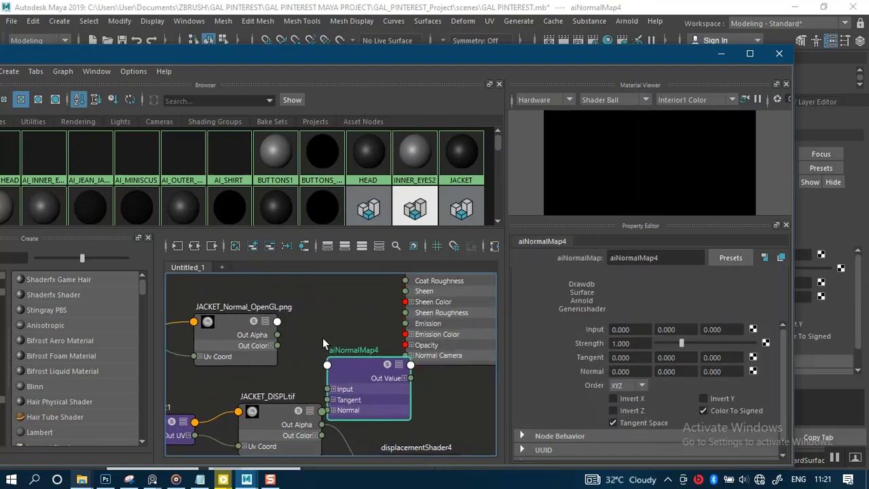
scroll(323, 338, "down", 3)
middle_click_drag(421, 389, 460, 396, "alt")
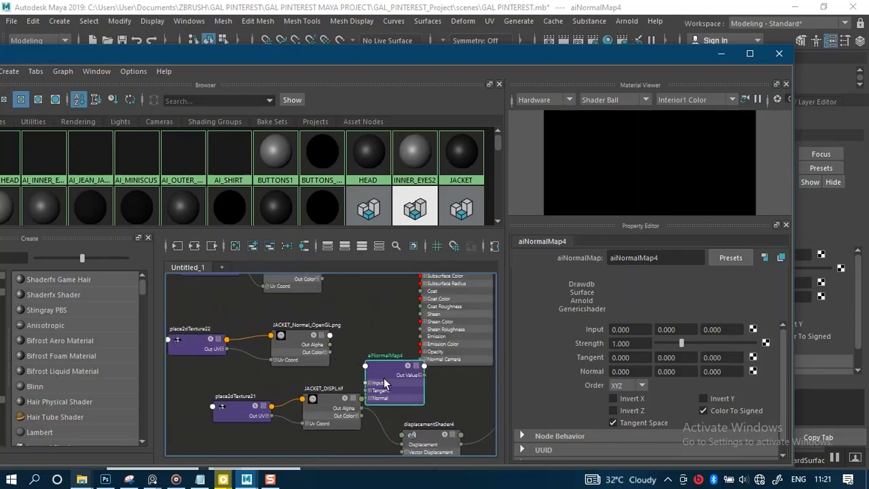
left_click_drag(387, 384, 371, 358)
Connect the normal texture's Out Color to the aiNormalMap Input, and its Out Value to the AI_JEAN_JACKET Normal Camera.
scroll(371, 357, "up", 2)
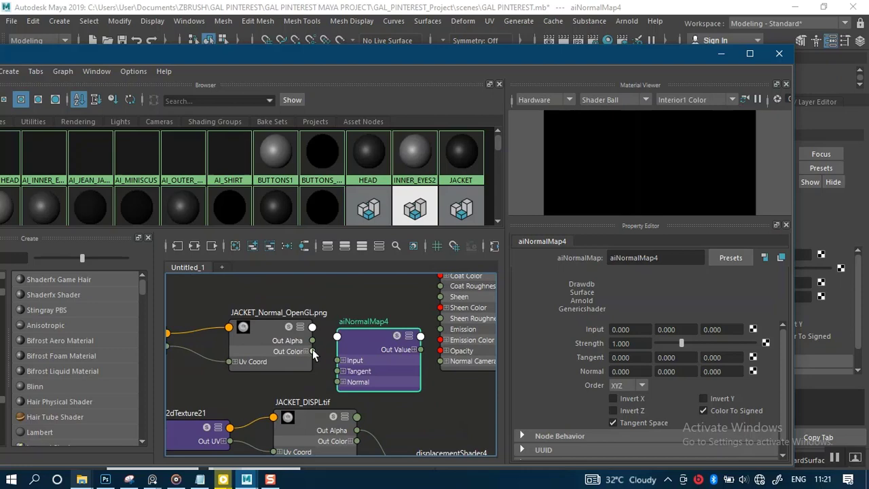
left_click_drag(312, 351, 341, 361)
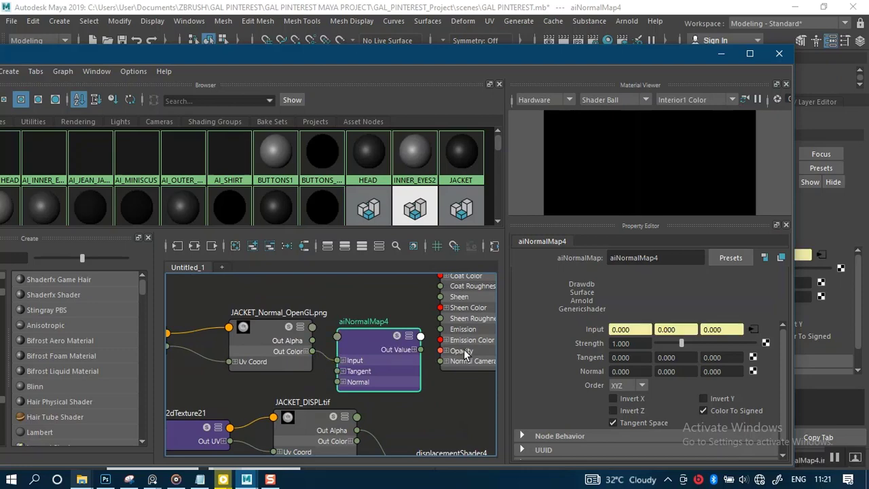
left_click_drag(421, 350, 440, 361)
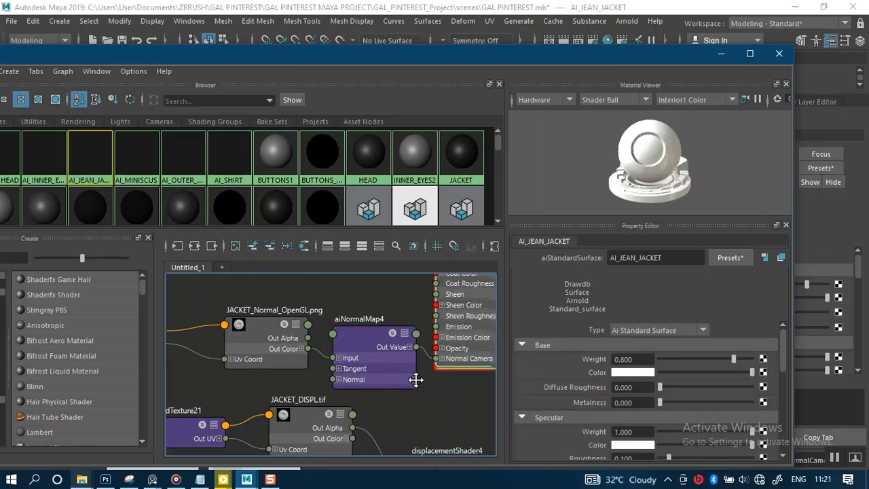
Tidy the graph by moving the normal map nodes and the displacement texture nodes farther from the AI_JEAN_JACKET material.
scroll(412, 374, "up", 5)
scroll(411, 369, "down", 5)
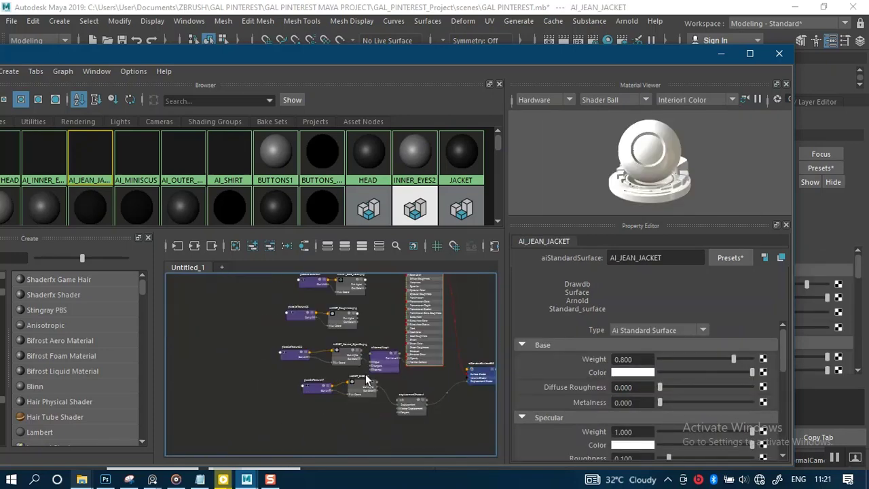
left_click_drag(264, 342, 348, 352)
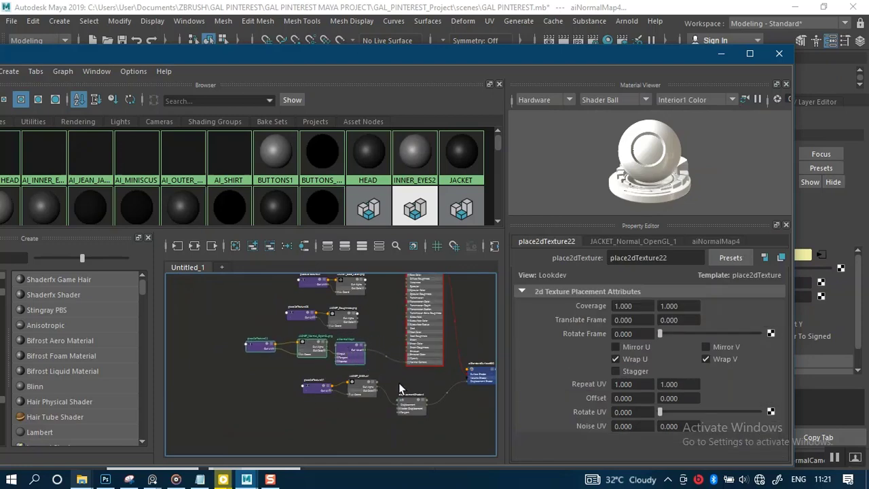
left_click_drag(369, 402, 344, 388)
Connect the Out Alpha of JACKET_Roughness.png to the Specular Roughness of AI_JEAN_JACKET.
scroll(381, 367, "up", 4)
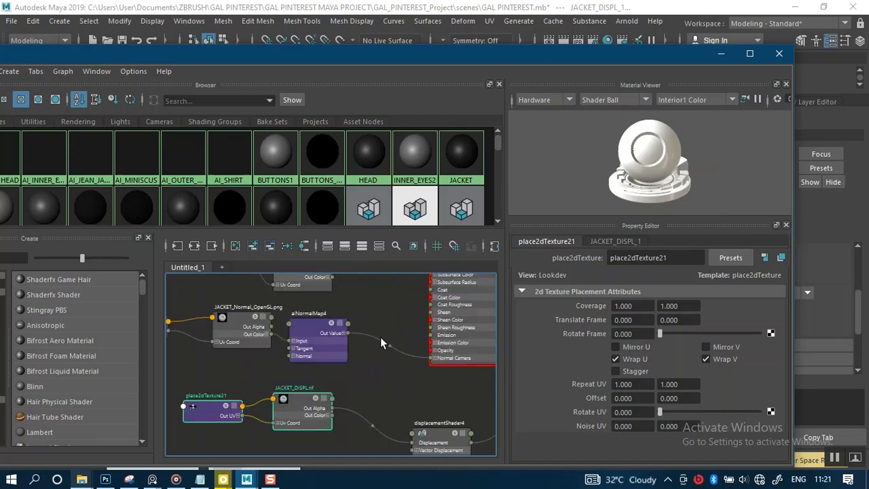
middle_click_drag(381, 337, 366, 365, "alt")
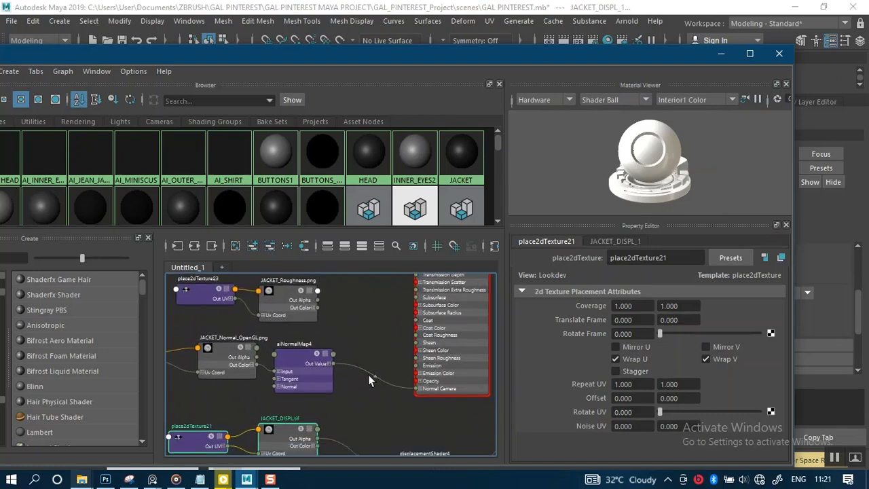
scroll(367, 366, "up", 2)
middle_click_drag(367, 359, 307, 375, "alt")
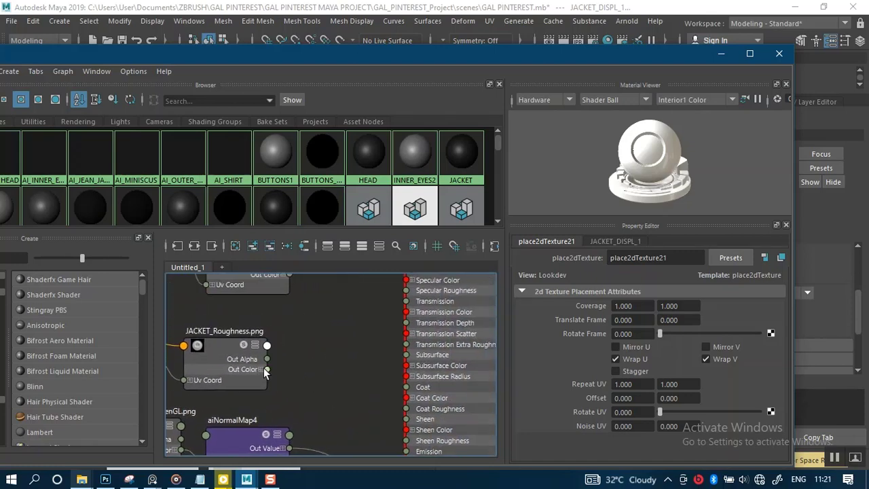
middle_click_drag(264, 367, 251, 383, "alt")
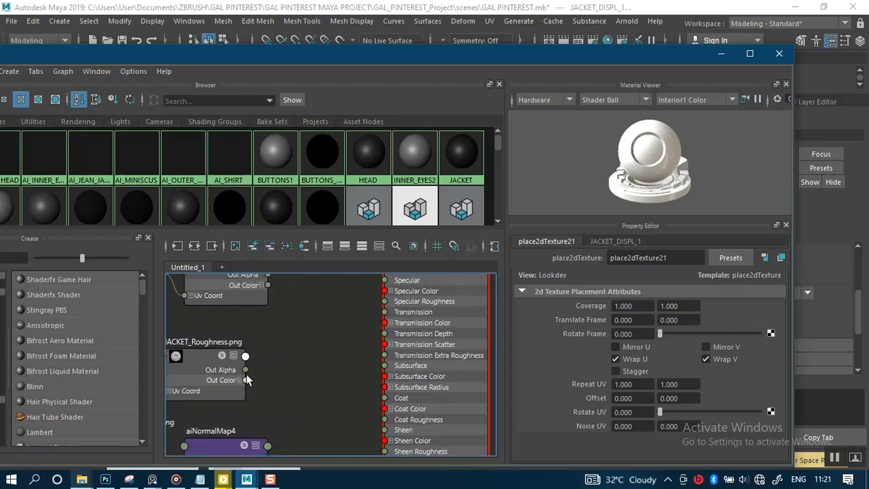
left_click_drag(245, 370, 384, 301)
Connect the Out Color of JACKET_Base_Color.png to the Base Color of AI_JEAN_JACKET.
middle_click_drag(347, 372, 370, 451, "alt")
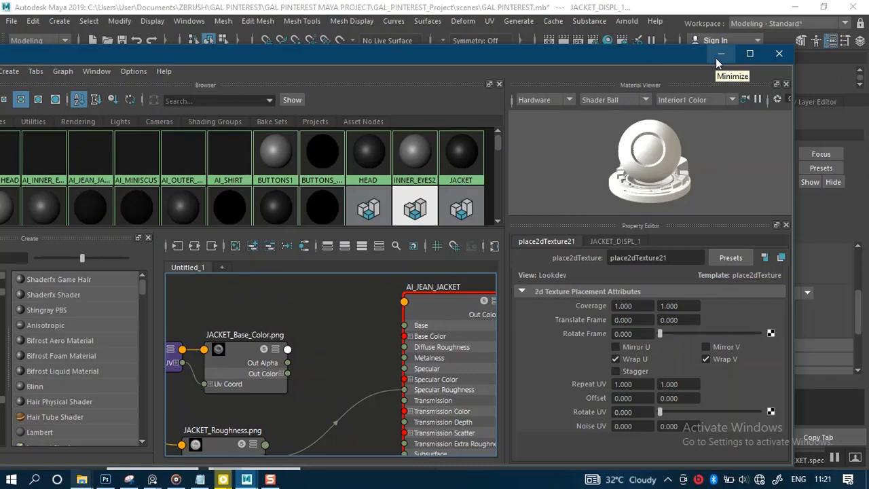
left_click(461, 208)
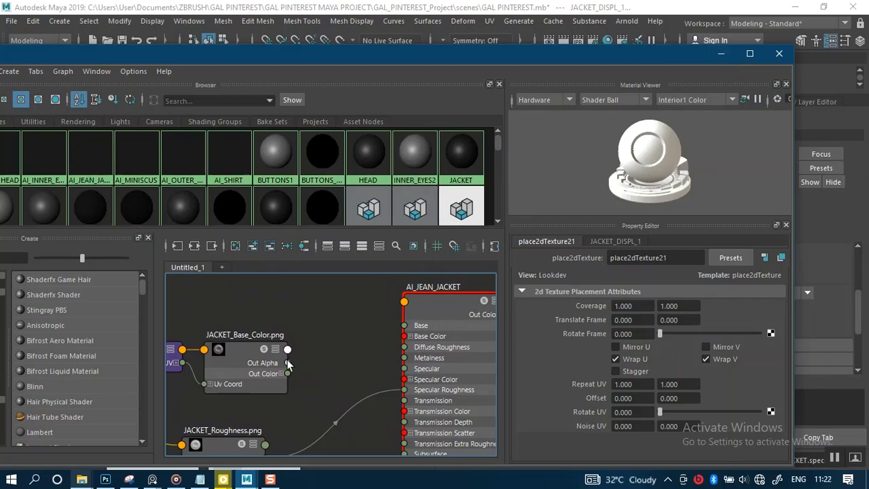
left_click_drag(288, 374, 406, 337)
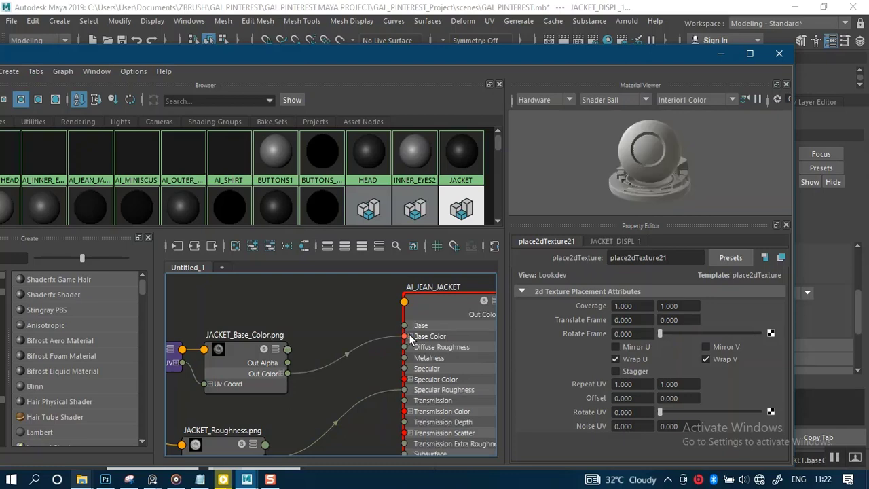
middle_click_drag(377, 378, 376, 283, "alt")
Minimize the material editor, restore the Arnold RenderView, and render the jacket to inspect the fabric and stitching up close.
left_click(721, 53)
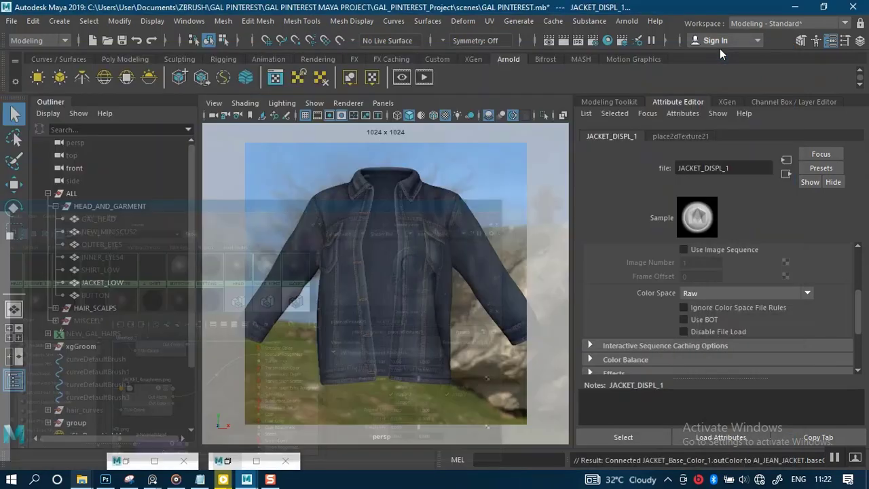
left_click(228, 462)
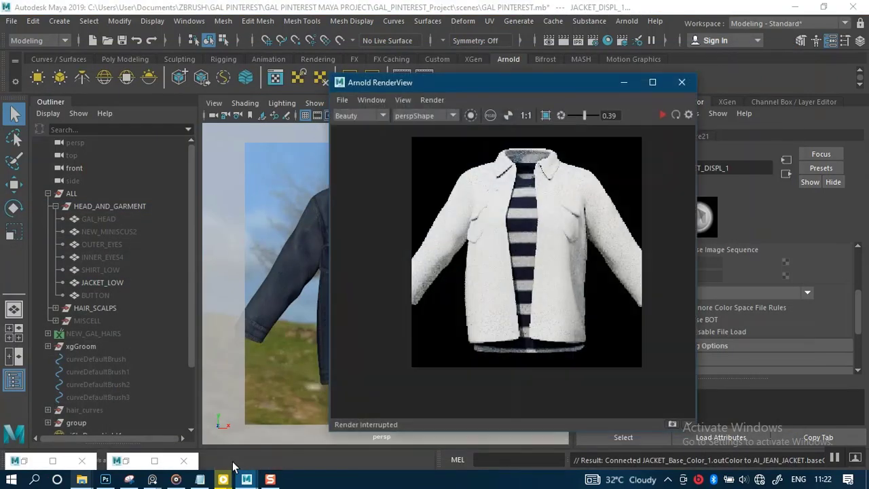
left_click(661, 116)
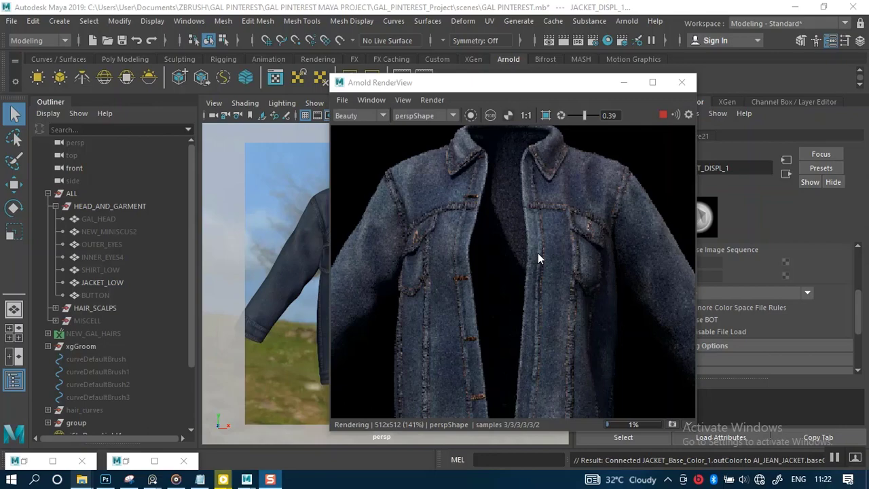
scroll(538, 254, "up", 2)
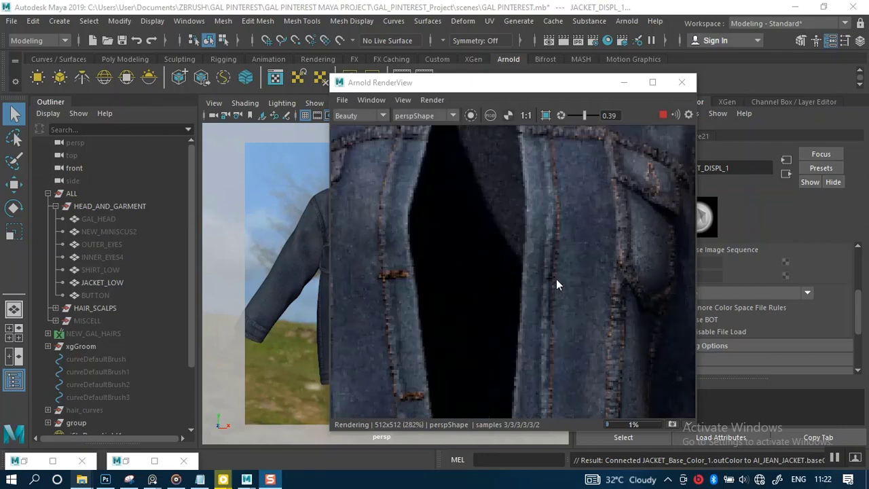
Move the render window off the attributes and set the displacement height of JACKET_LOW's shape to 0.5.
scroll(556, 279, "down", 1)
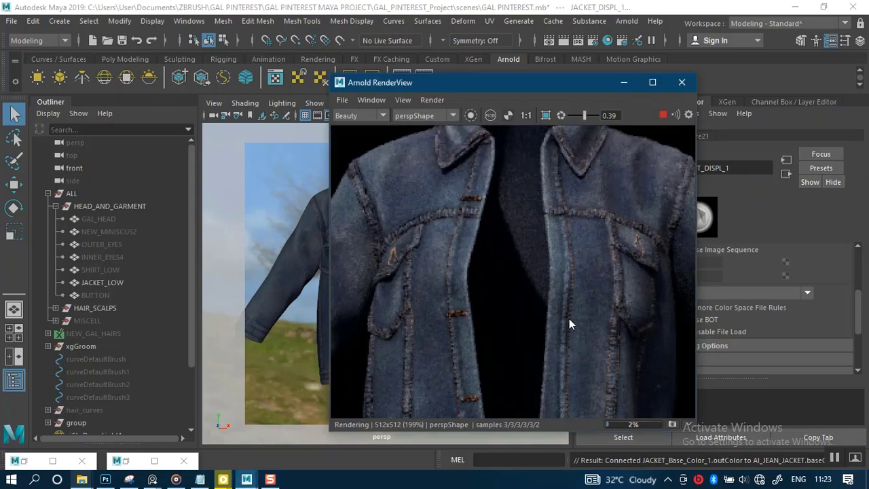
scroll(570, 316, "down", 2)
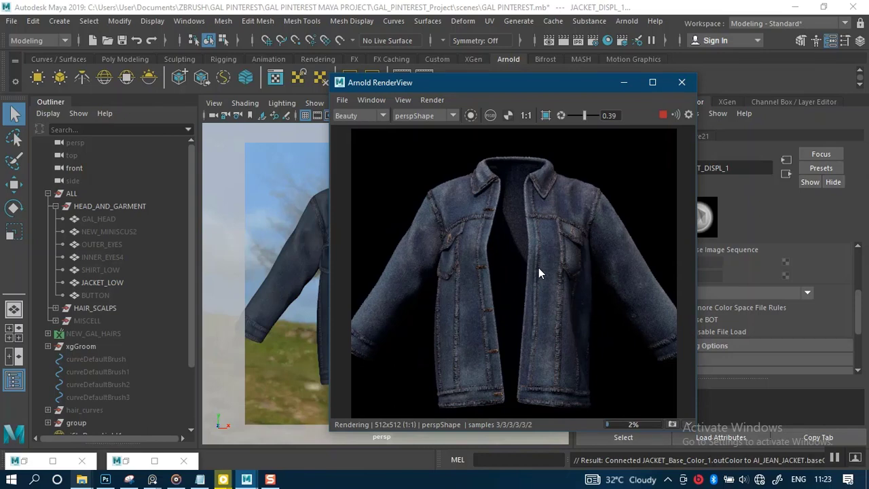
scroll(538, 269, "up", 1)
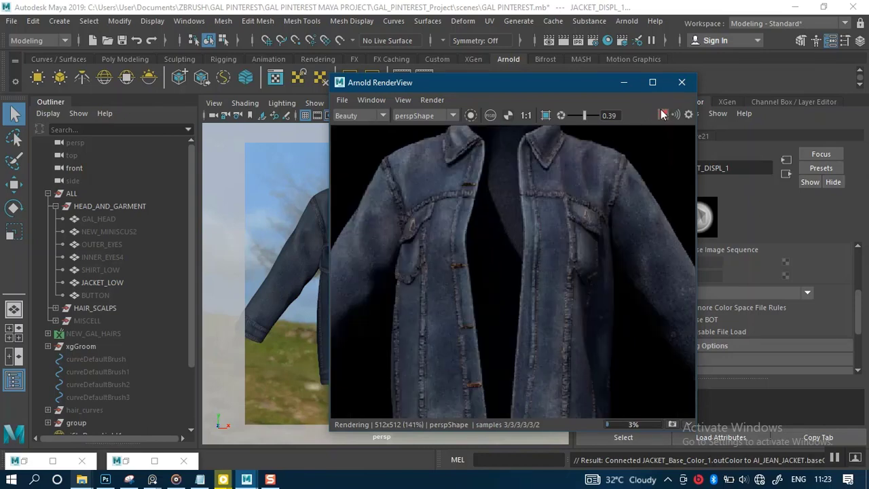
left_click_drag(550, 86, 375, 90)
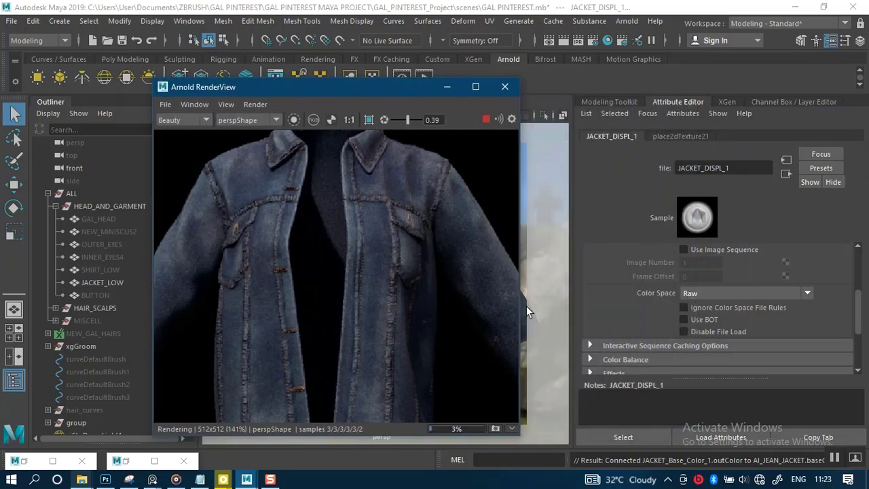
left_click(94, 282)
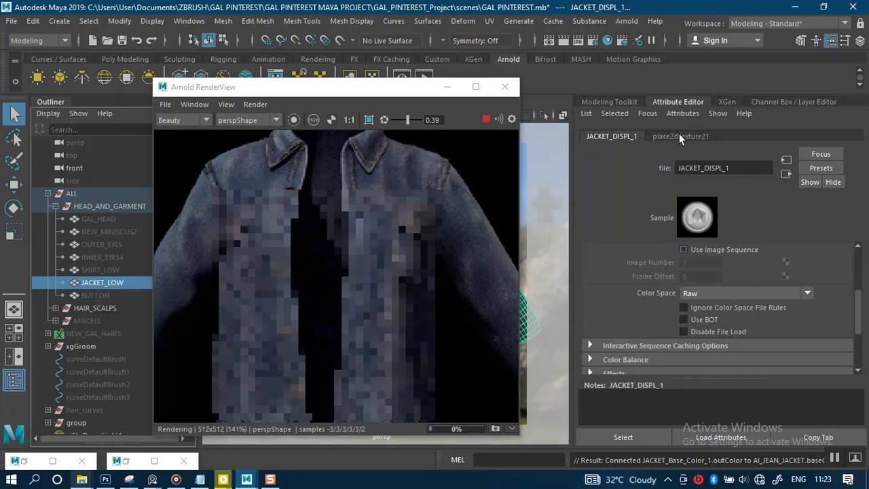
left_click(660, 137)
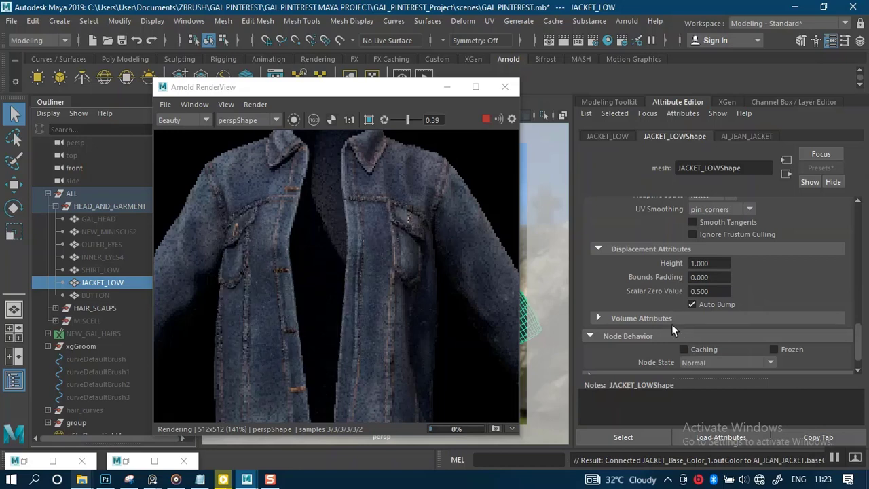
left_click(703, 263)
type("0.5")
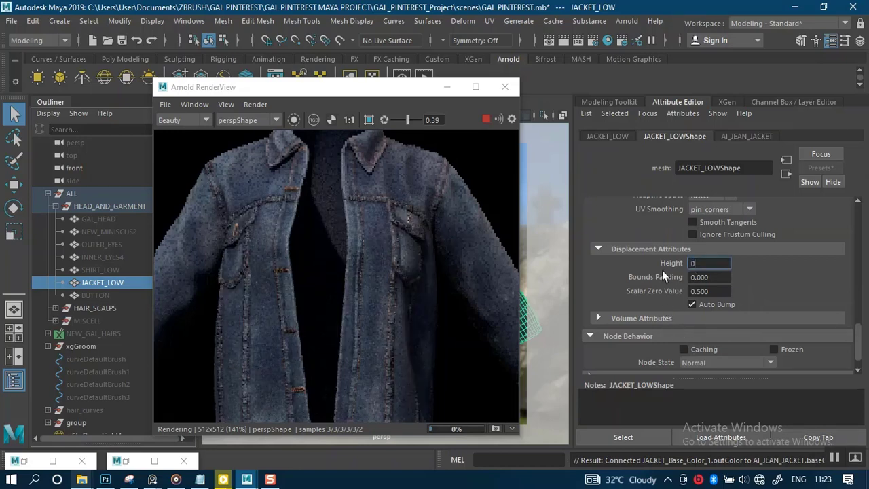
key("Return")
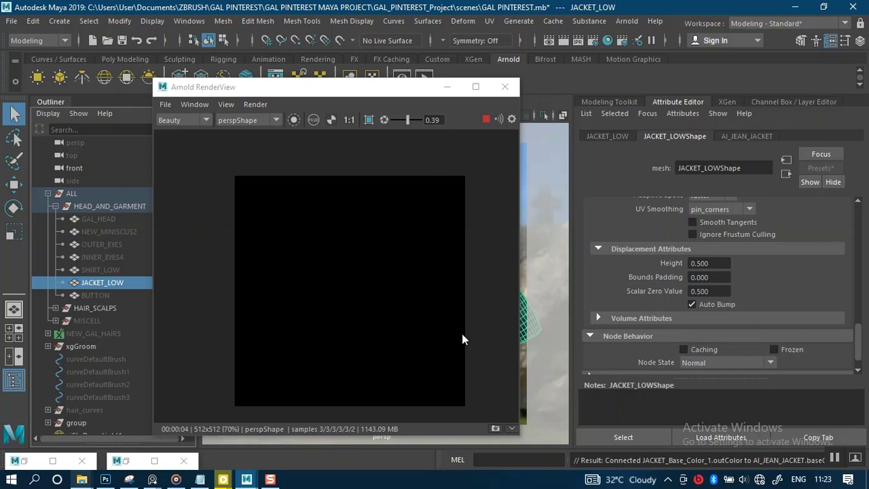
Examine the updated render up close around the jacket's front opening and chest pocket.
left_click(839, 461)
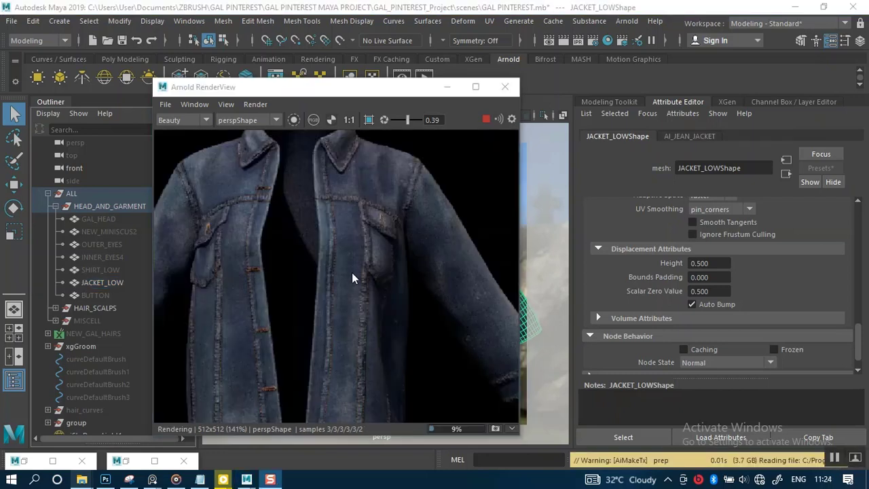
scroll(352, 272, "up", 1)
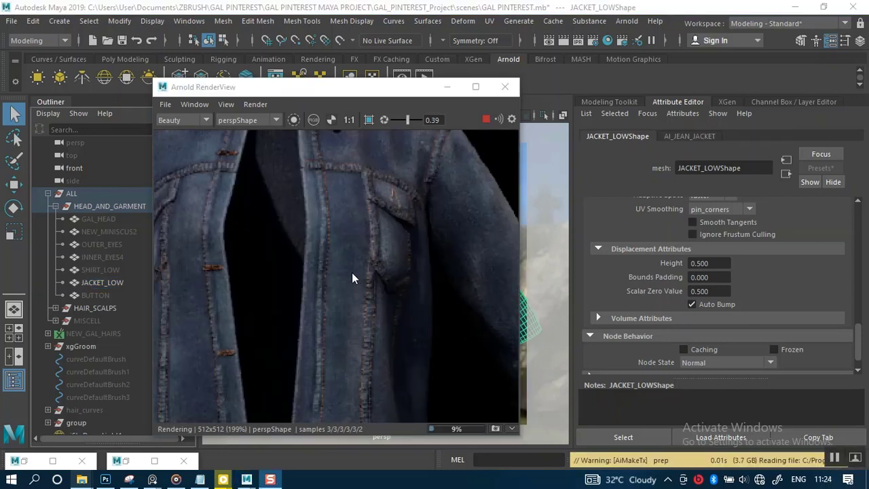
scroll(352, 272, "up", 1)
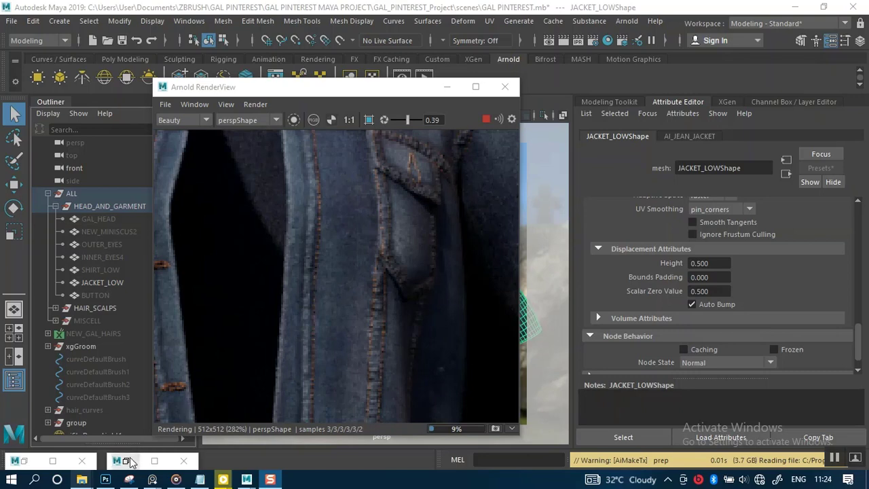
Restore the material editor, set the strength of the aiNormalMap4 node to 0.5, and minimize the editor again.
left_click(31, 463)
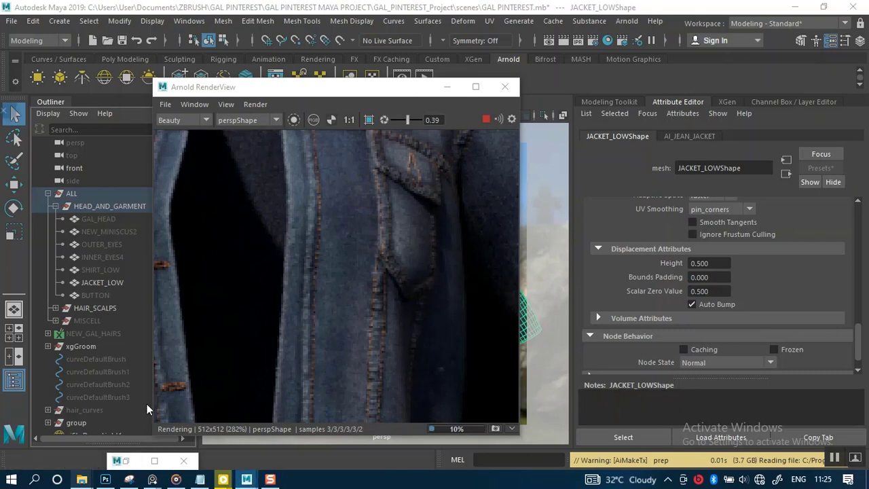
scroll(298, 390, "down", 5)
middle_click_drag(298, 389, 340, 375, "alt")
scroll(340, 376, "up", 5)
middle_click_drag(330, 291, 337, 355, "alt")
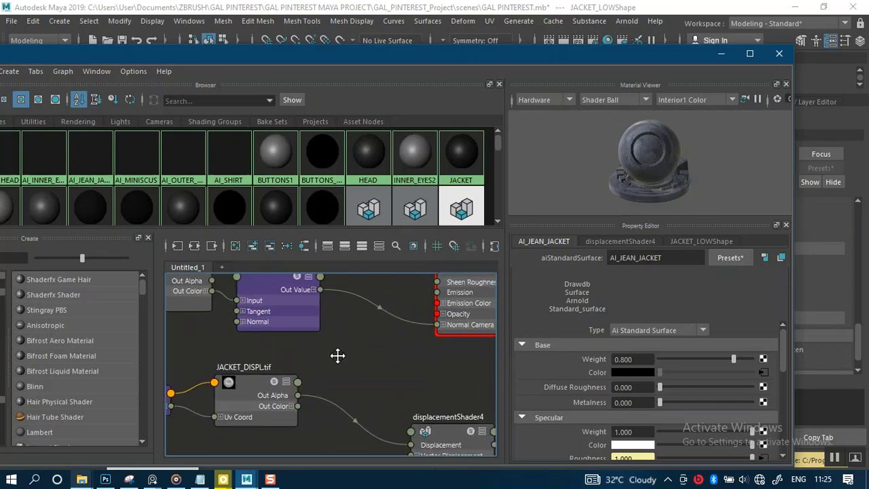
left_click(271, 304)
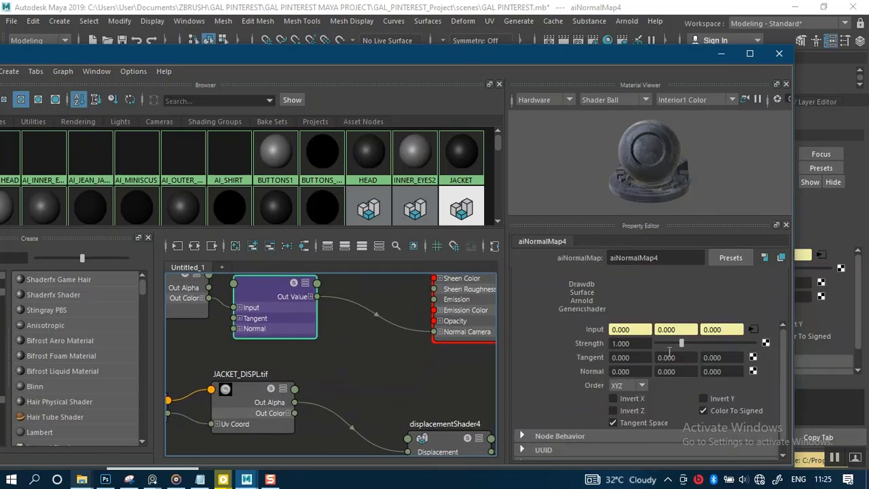
double_click(631, 343)
type("0")
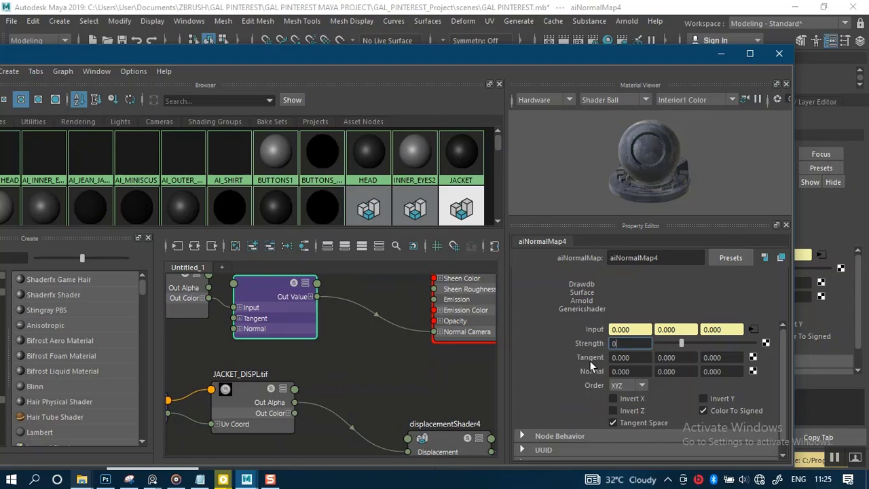
type(".5")
key("Return")
left_click(721, 60)
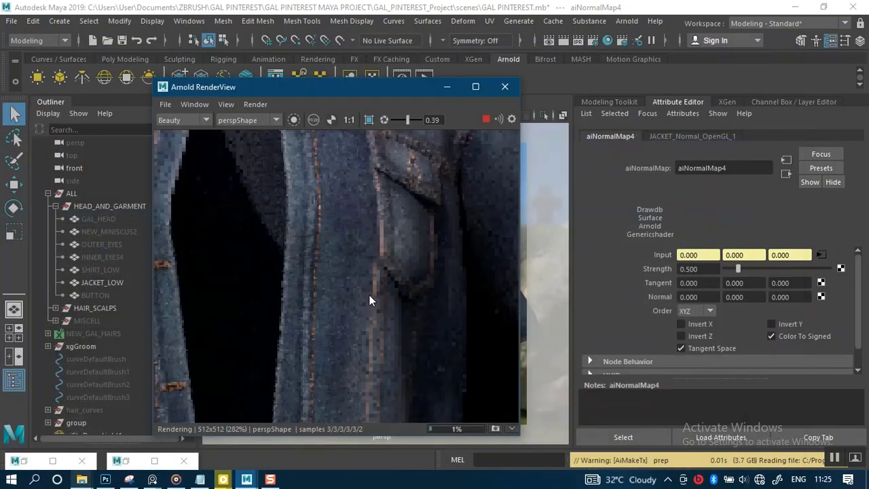
Examine the whole jacket in the render with the reduced normal map strength.
scroll(370, 301, "down", 2)
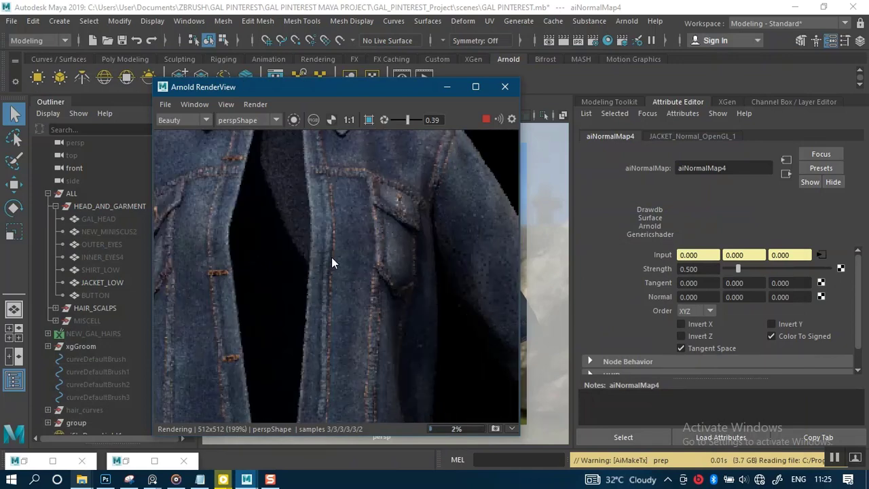
middle_click_drag(331, 257, 355, 324)
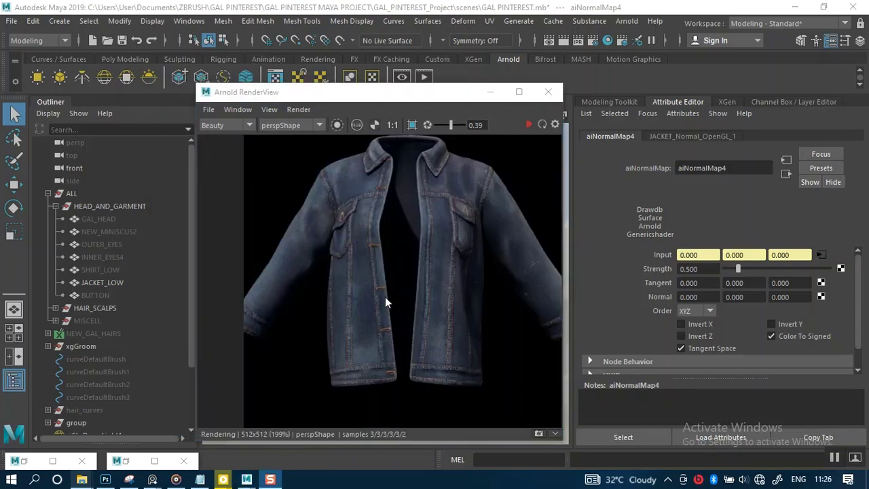
left_click(130, 460)
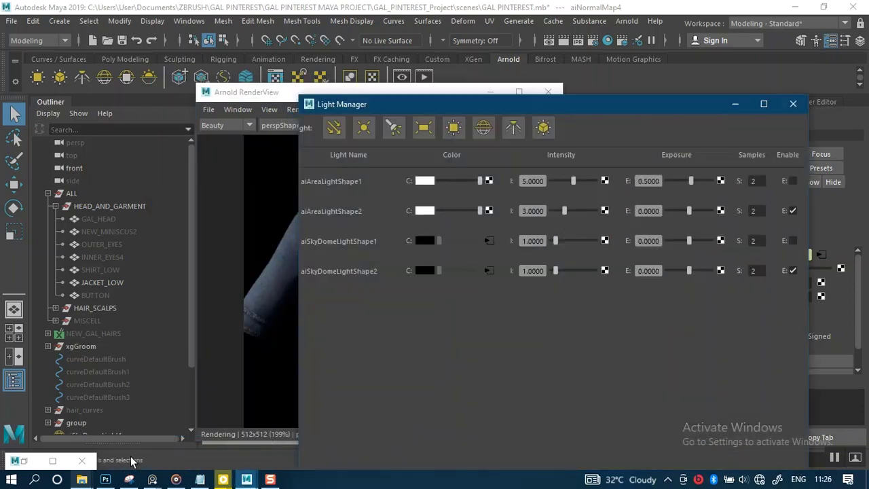
left_click(736, 104)
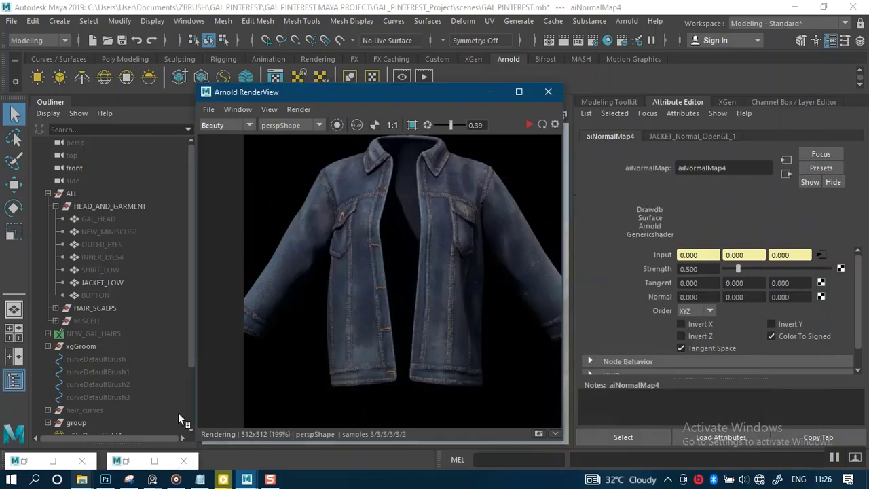
Restore the material editor and create an aiColorCorrect node near the JACKET_Base_Color.png connection in the graph.
left_click(25, 461)
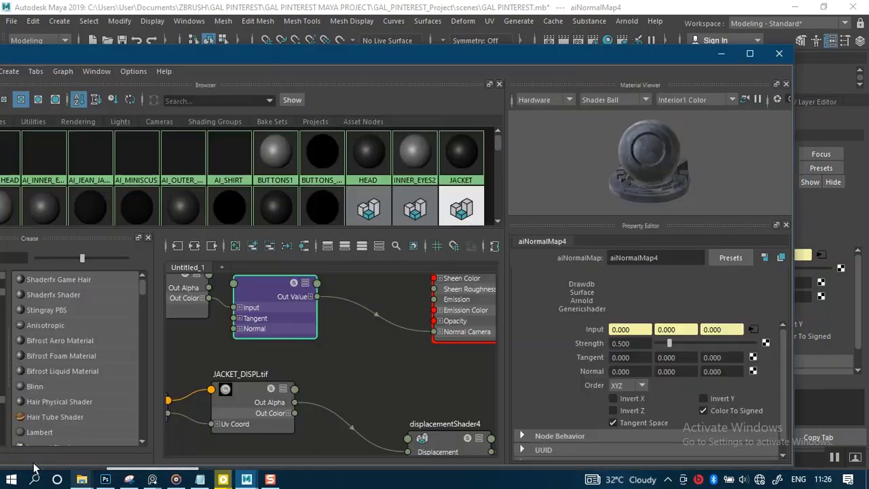
middle_click_drag(359, 334, 373, 372, "alt")
scroll(366, 360, "up", 3)
scroll(370, 353, "up", 3)
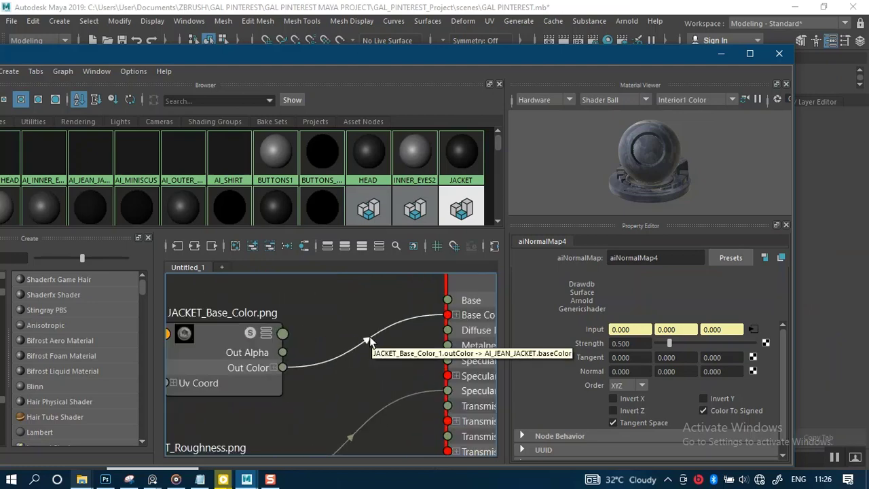
key("Tab")
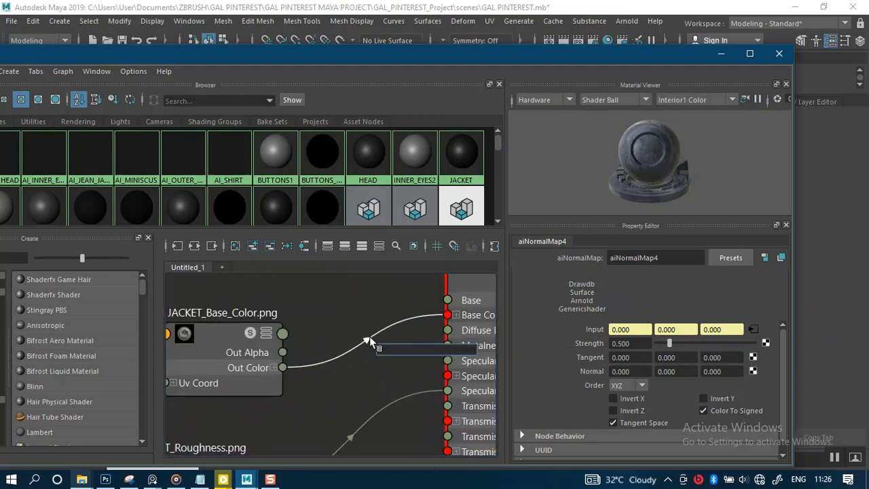
type("aico")
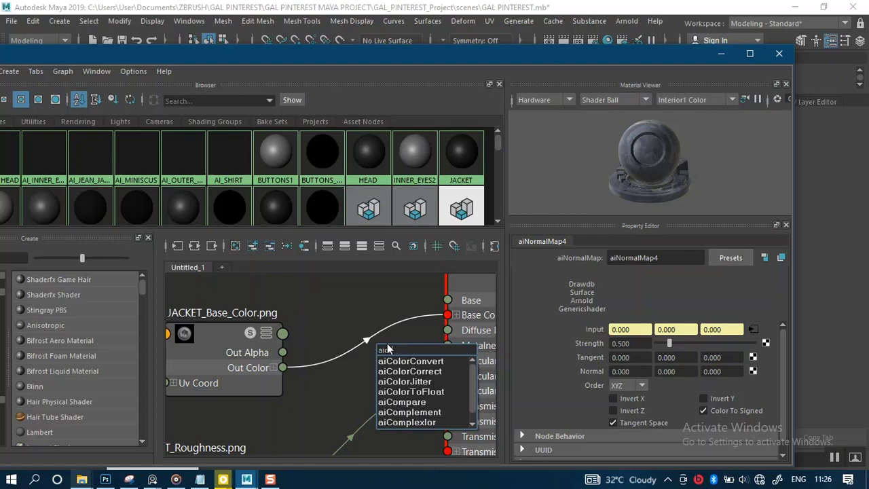
type("ou")
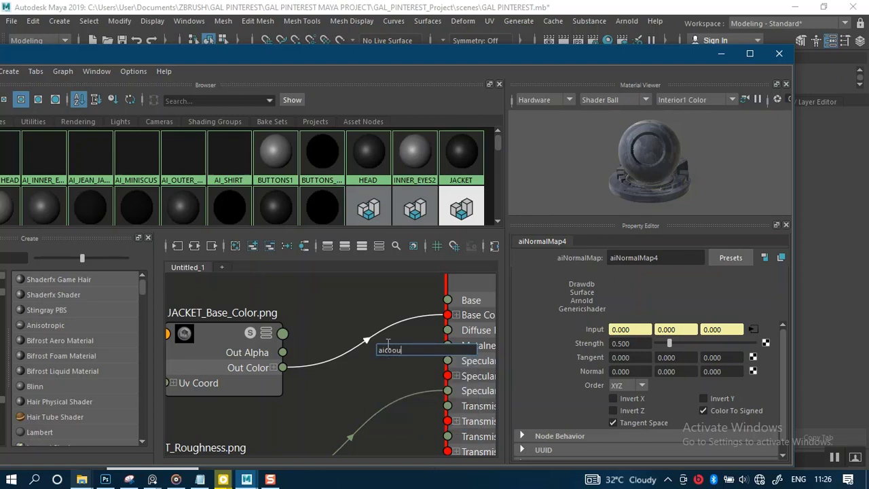
key("BackSpace")
key("BackSpace")
type("loor")
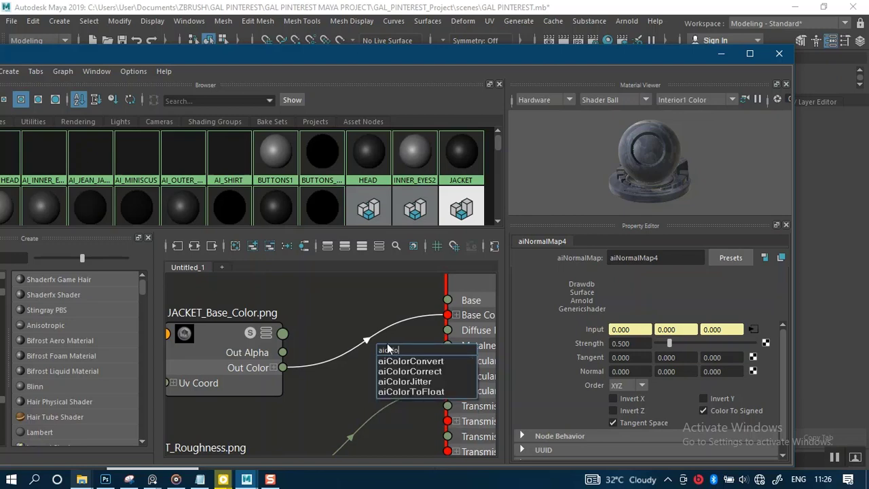
key("BackSpace")
key("BackSpace")
key("BackSpace")
key("BackSpace")
key("BackSpace")
key("BackSpace")
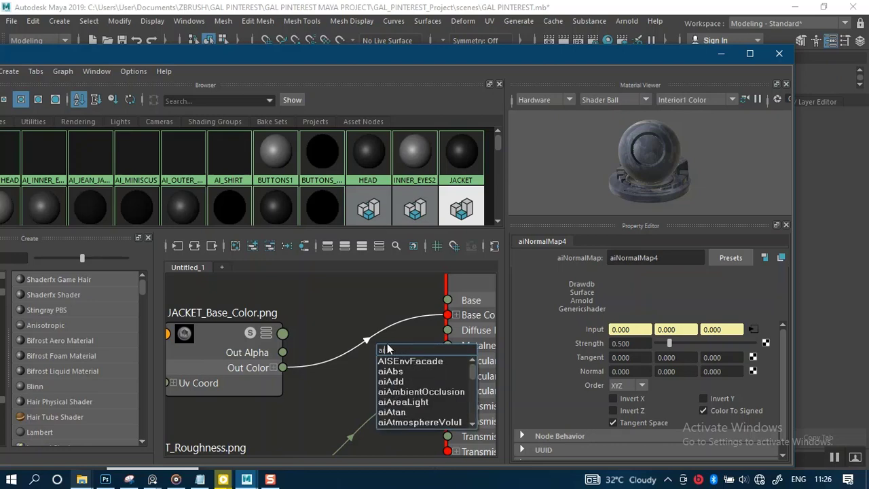
type("co")
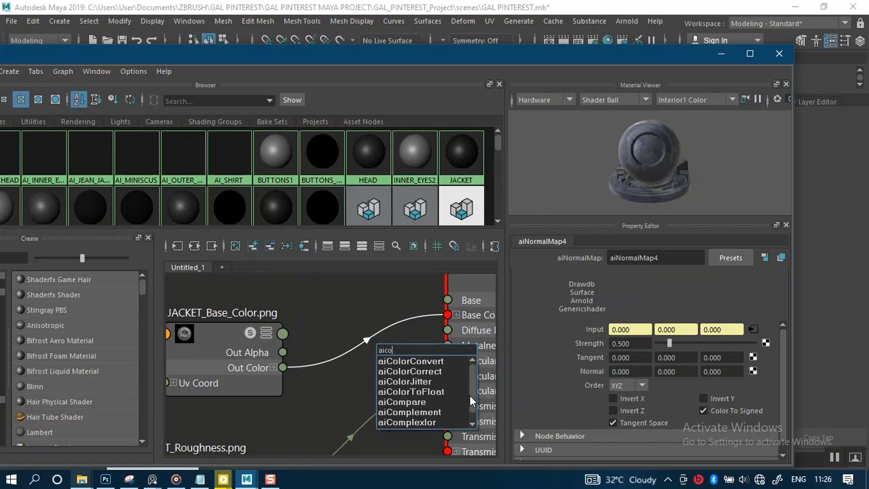
left_click(473, 417)
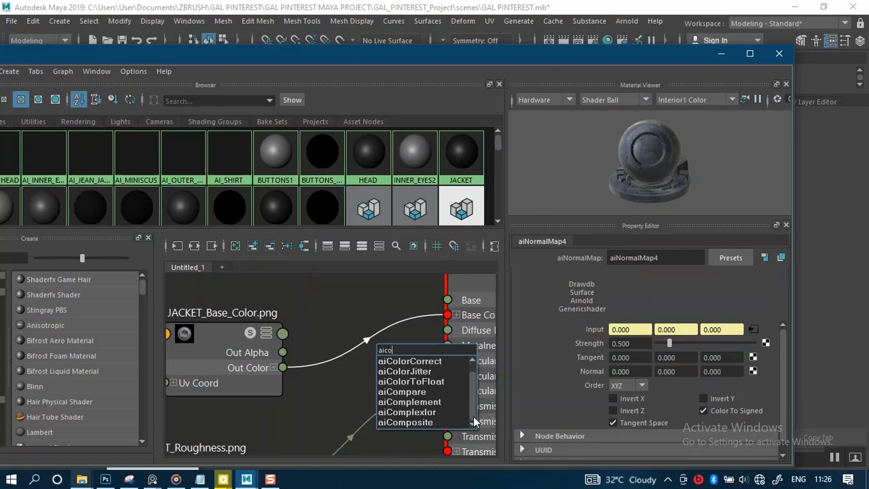
left_click_drag(473, 416, 477, 389)
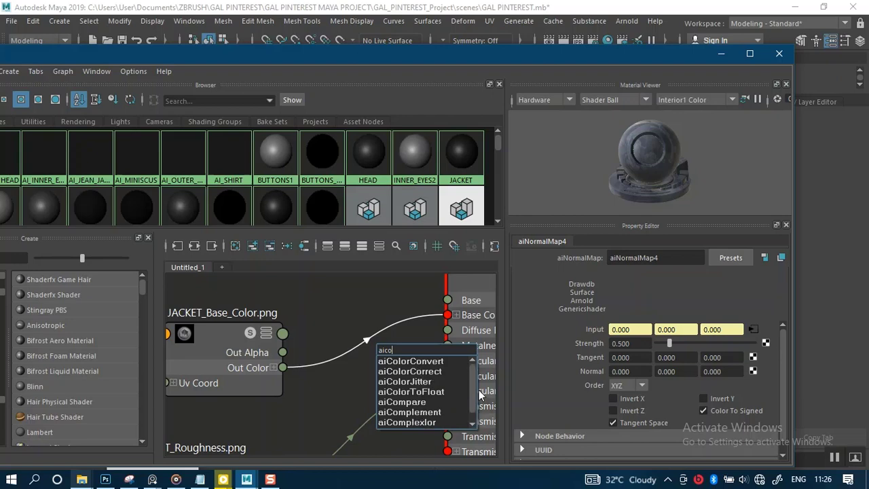
left_click(406, 373)
scroll(406, 378, "down", 5)
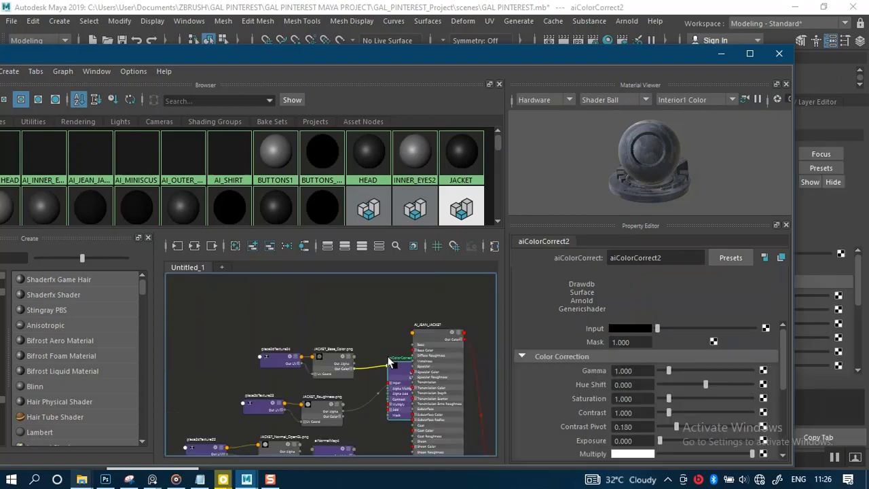
Detach JACKET_Base_Color.png from AI_JEAN_JACKET and arrange the nodes so that the aiColorCorrect node sits between them.
middle_click_drag(350, 331, 322, 319, "alt")
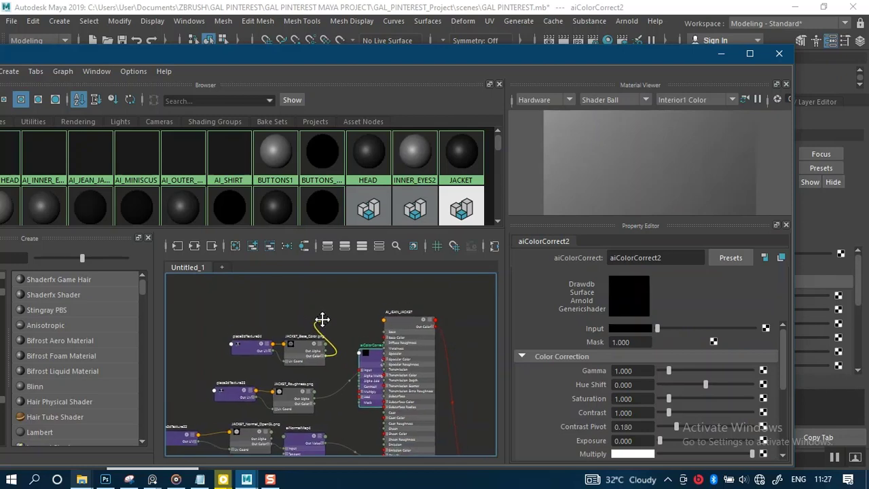
left_click(336, 324)
left_click_drag(209, 320, 262, 354)
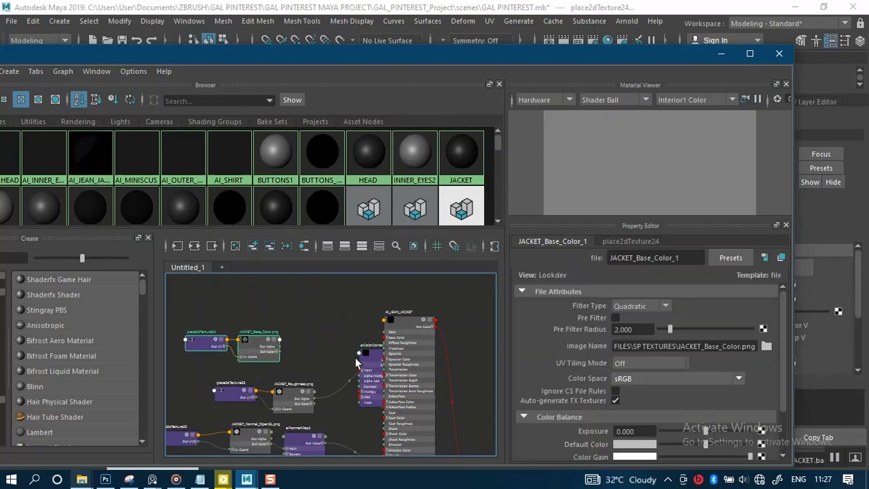
left_click_drag(363, 365, 312, 347)
Connect the Out Color of JACKET_Base_Color.png to the Input of the aiColorCorrect node.
scroll(315, 345, "up", 3)
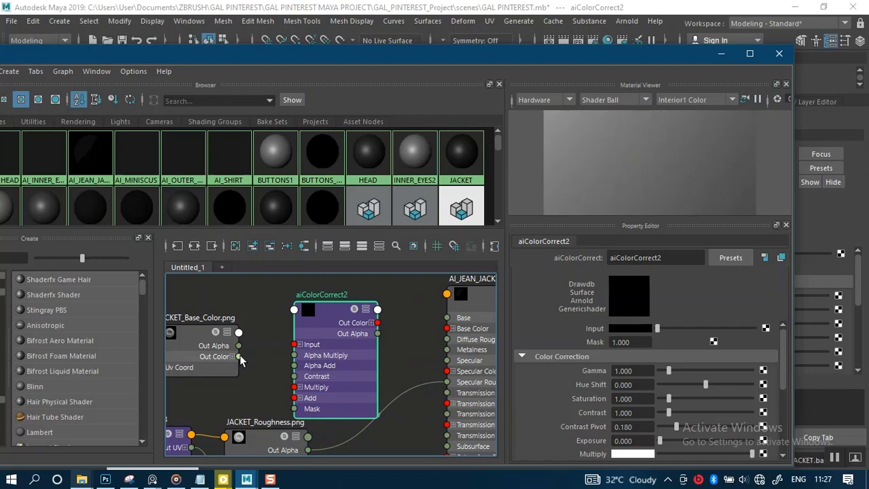
left_click_drag(240, 355, 308, 345)
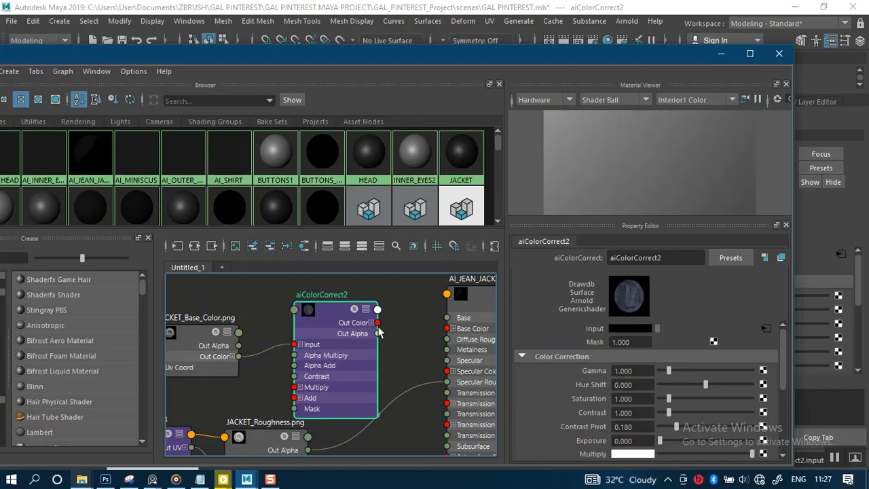
Connect the aiColorCorrect node's Out Color to AI_JEAN_JACKET's Base Color and start a render that isolates the color correction node.
left_click_drag(377, 324, 447, 328)
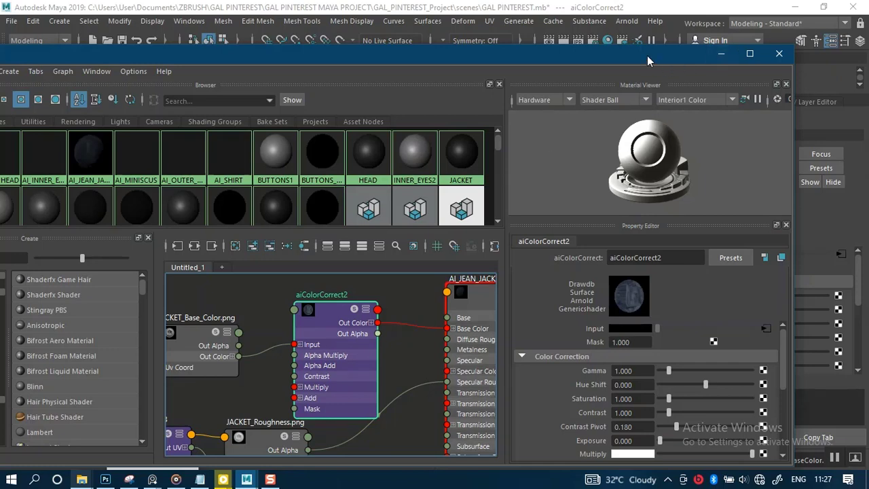
left_click_drag(647, 56, 648, 166)
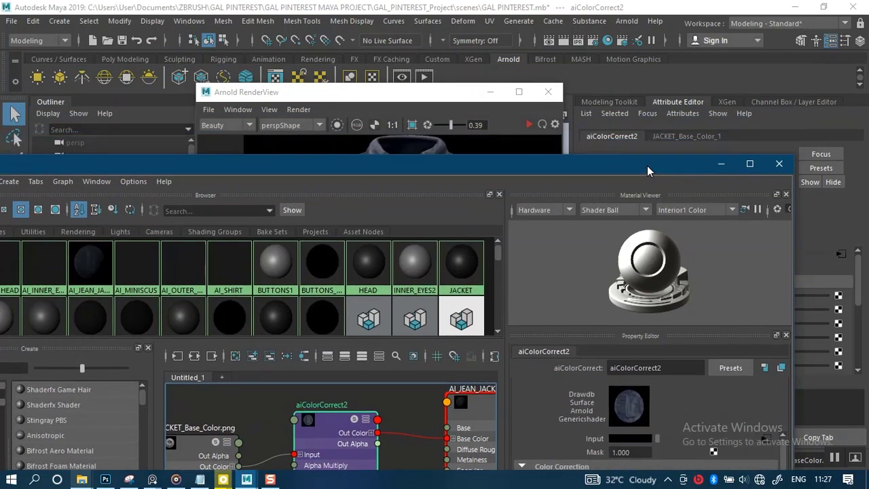
left_click(336, 125)
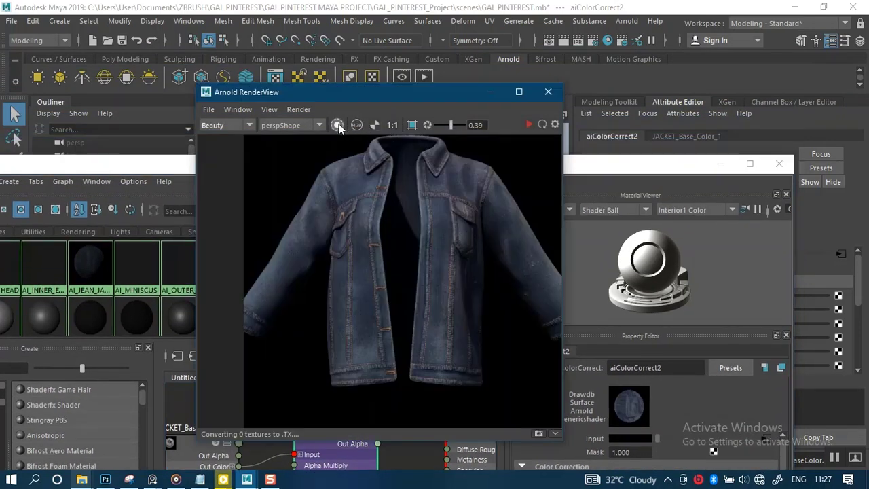
left_click(529, 125)
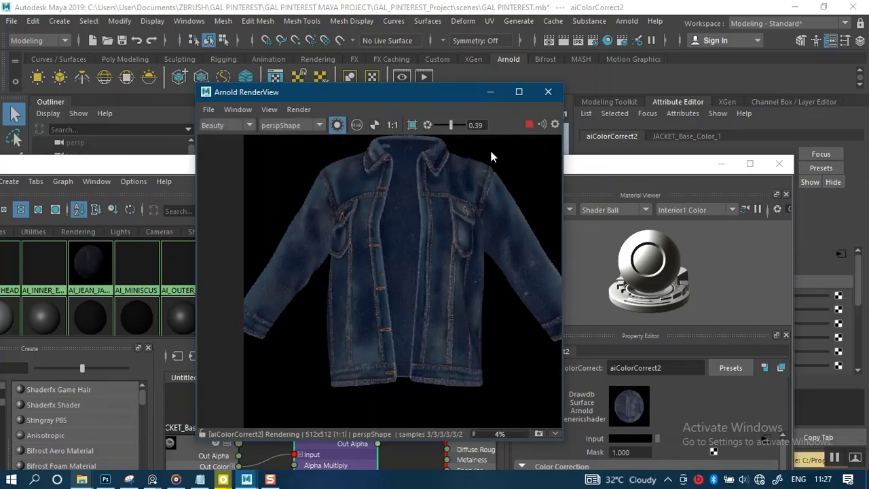
Select the aiColorCorrect node and minimize the material editor so the render and the node's attributes sit side by side.
left_click_drag(380, 97, 284, 61)
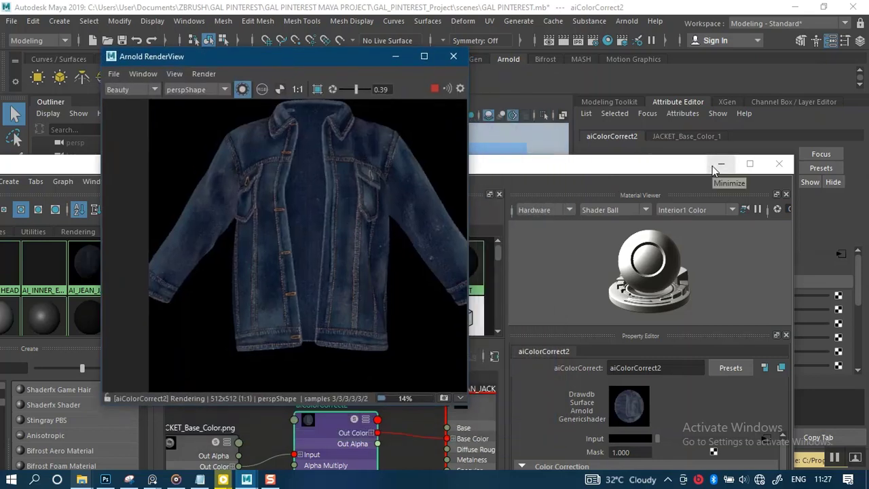
left_click(334, 435)
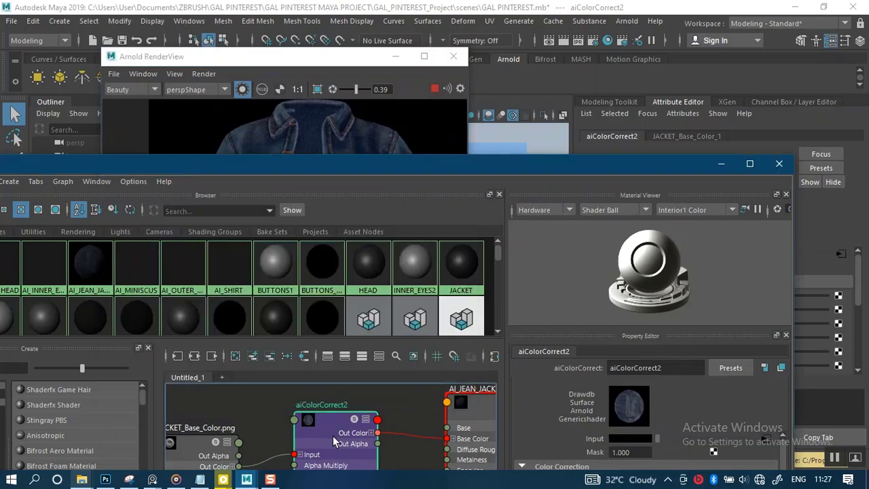
left_click(721, 164)
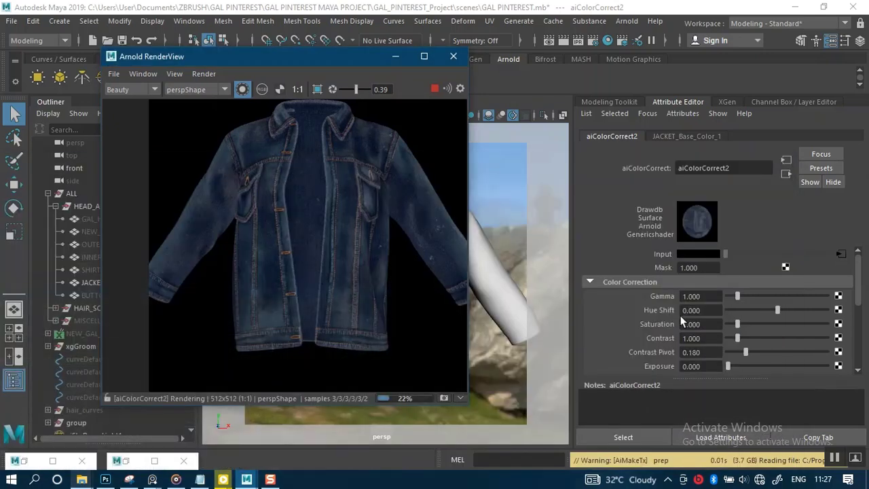
Try the aiColorCorrect node's Saturation at 0 on the jacket and undo the change.
scroll(663, 330, "down", 3)
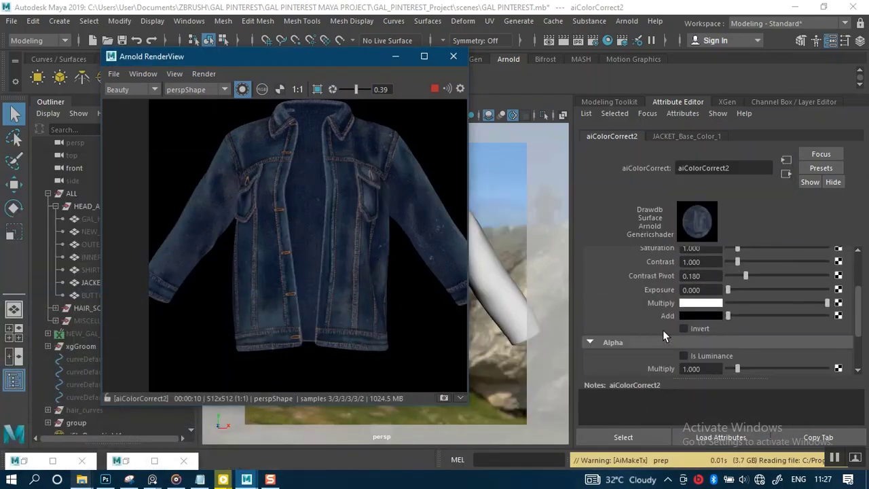
scroll(663, 330, "up", 3)
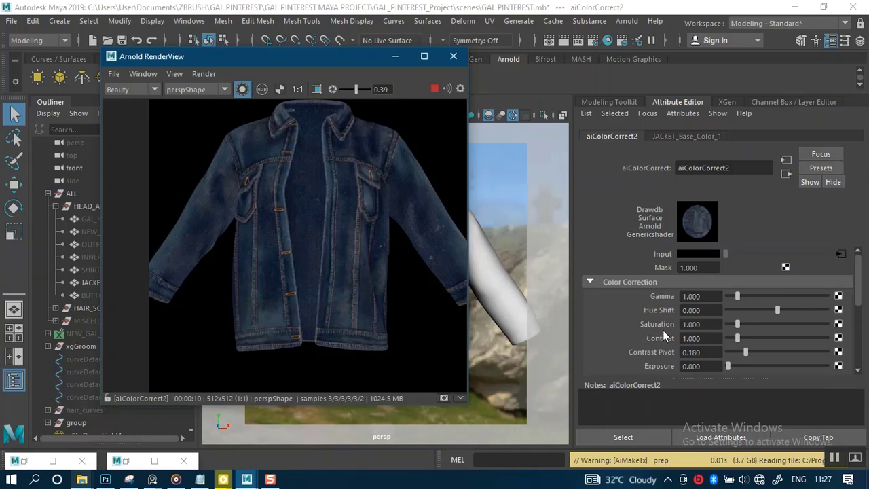
mouse_move(739, 326)
left_mouse_down()
mouse_move(757, 327)
mouse_move(726, 323)
left_mouse_up()
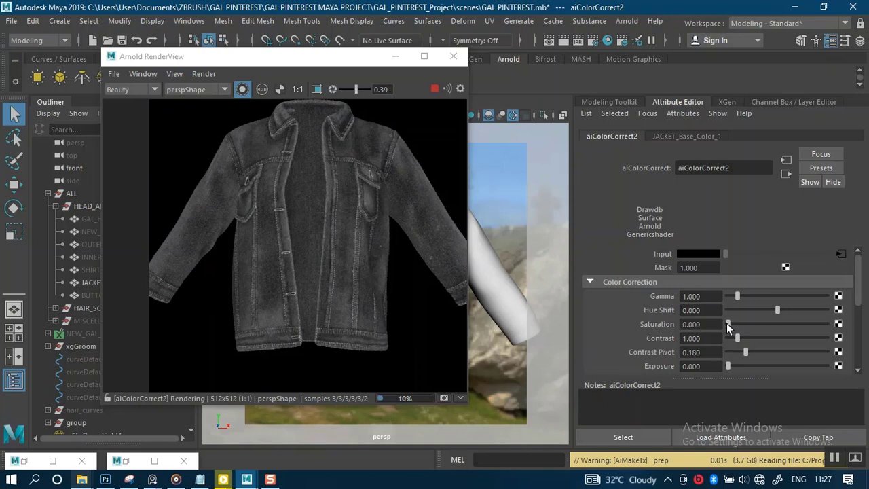
key("ctrl+z")
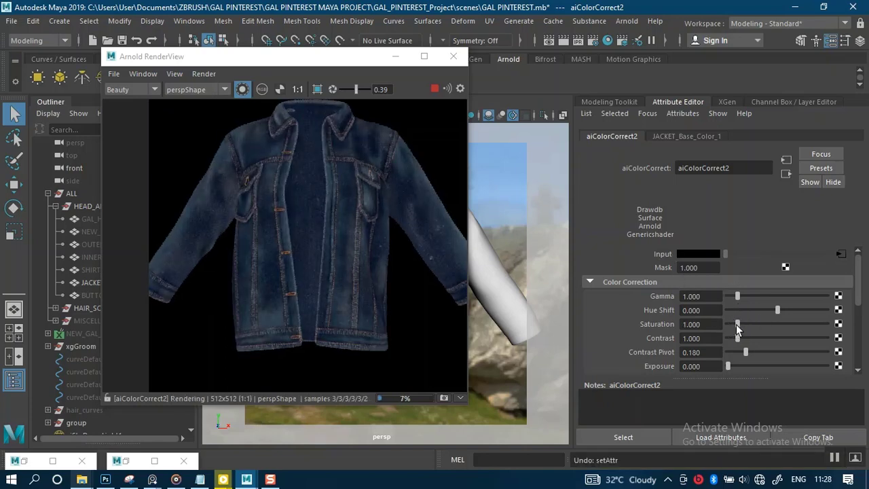
Raise the aiColorCorrect node's Saturation to about 1.43 and its Exposure to about 0.97.
left_click_drag(735, 322, 742, 323)
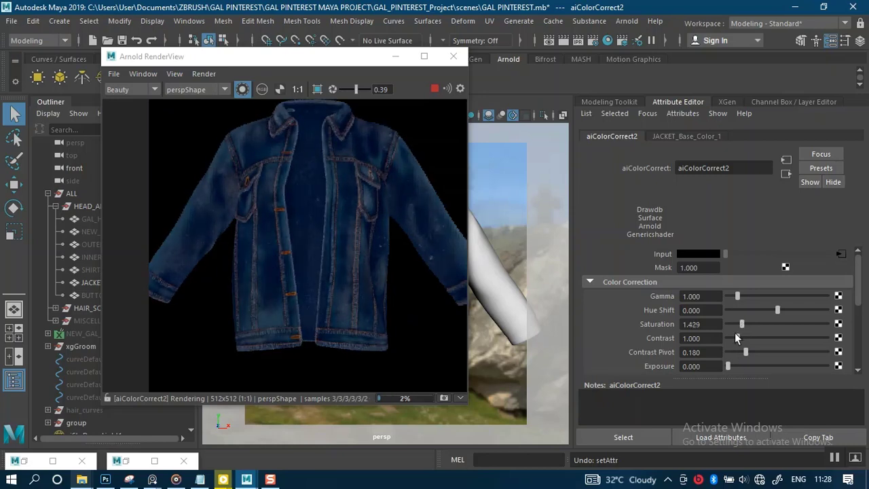
scroll(728, 346, "down", 3)
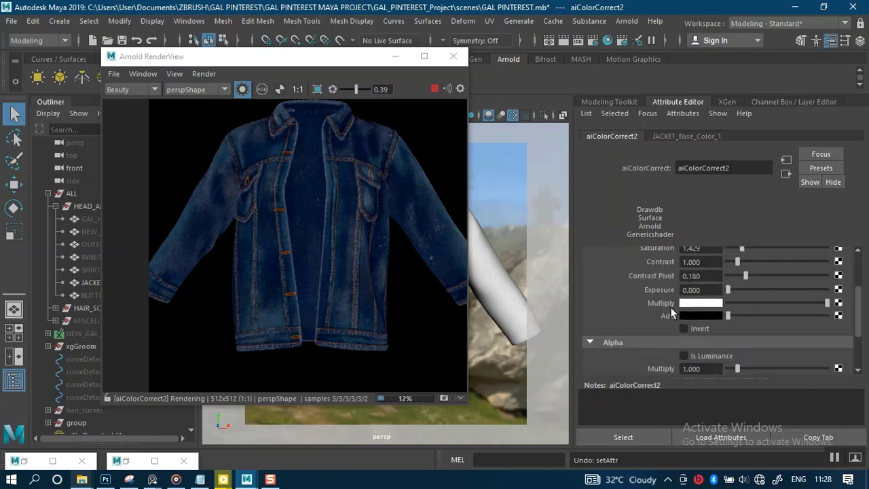
scroll(728, 307, "up", 2)
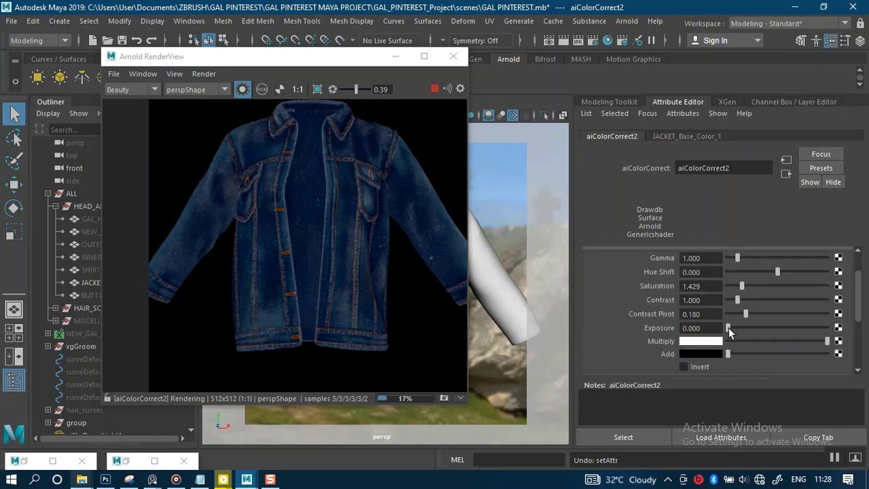
left_click_drag(729, 331, 738, 331)
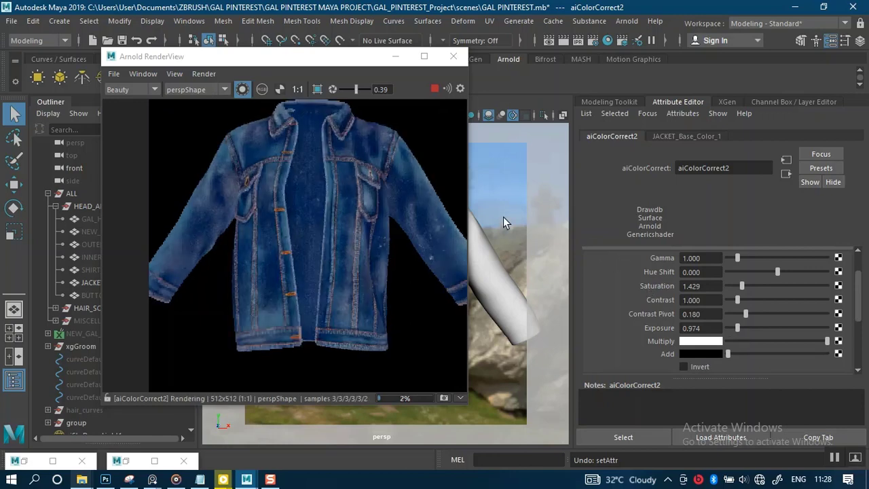
Turn off the isolated node preview in the render and set the color correction's Saturation to 1.2.
left_click(247, 88)
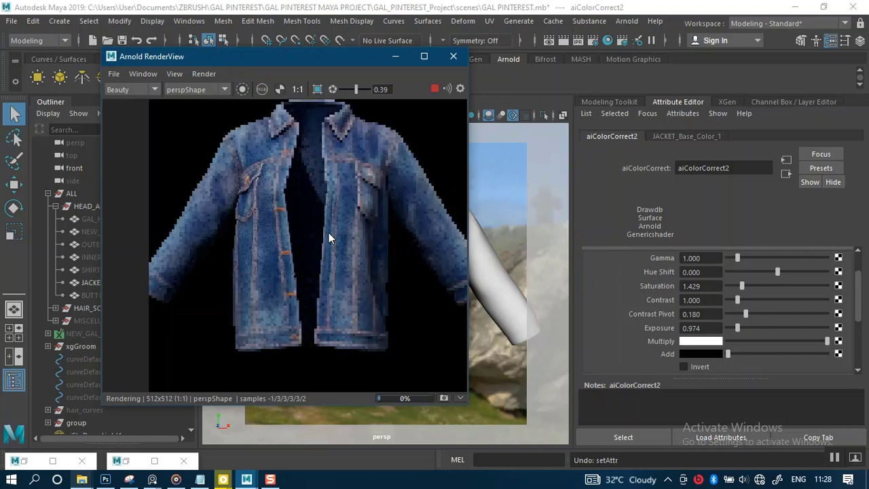
left_click(707, 286)
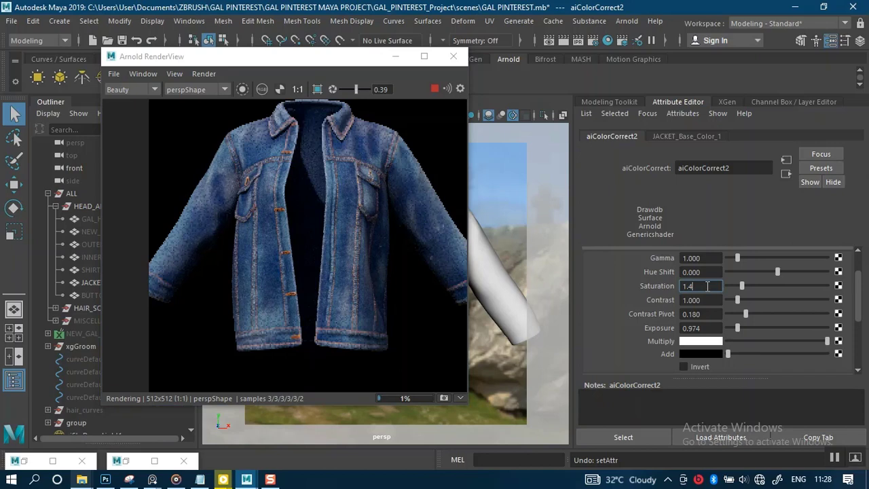
key("BackSpace")
key("BackSpace")
type("2")
key("Return")
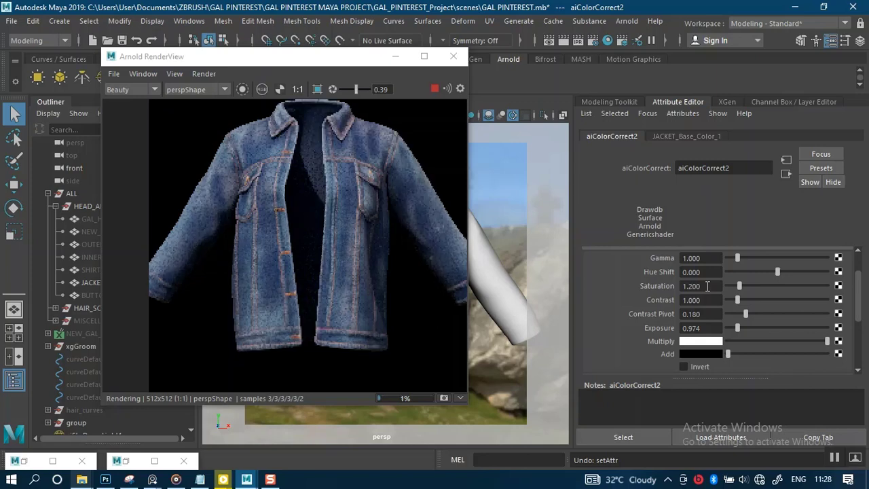
left_click(707, 286)
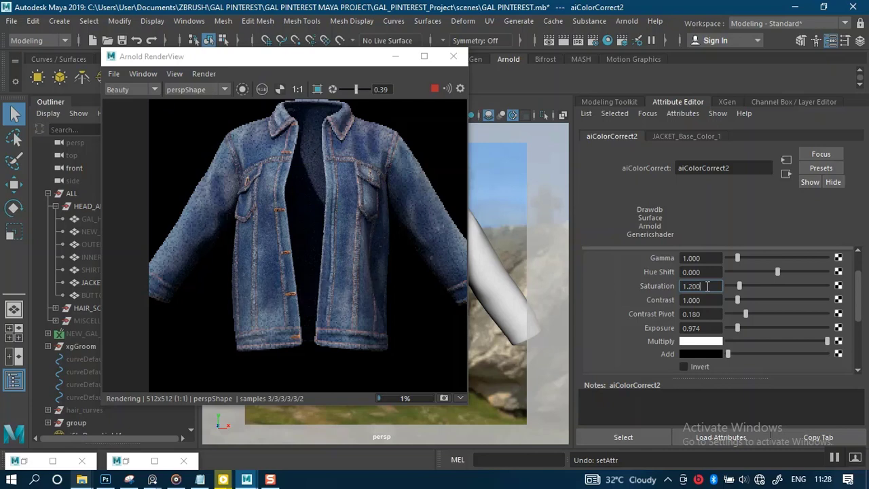
scroll(630, 279, "up", 2)
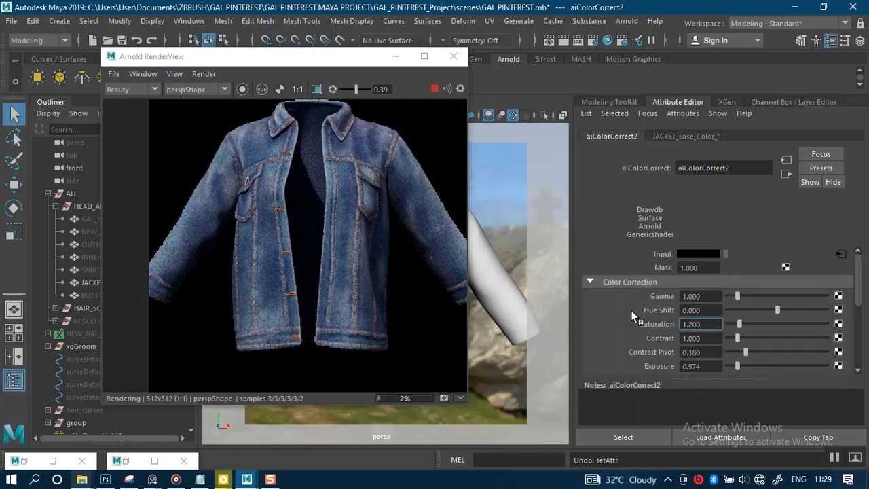
scroll(631, 313, "down", 3)
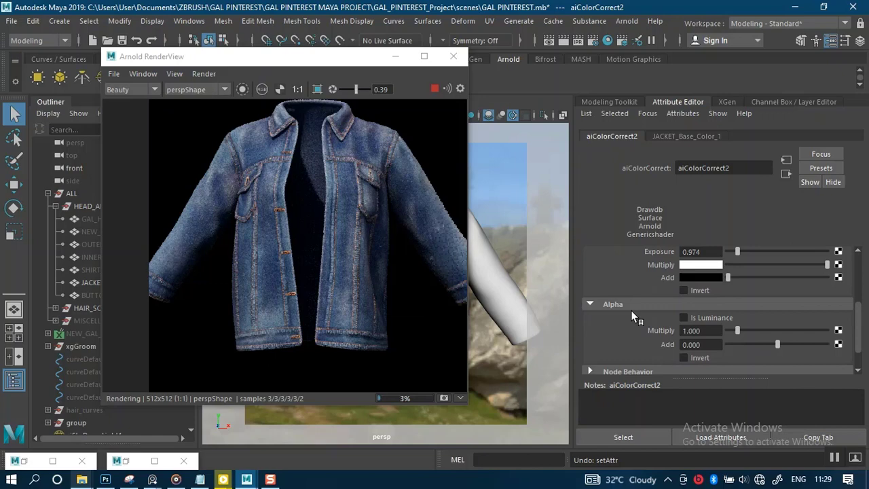
scroll(631, 313, "down", 1)
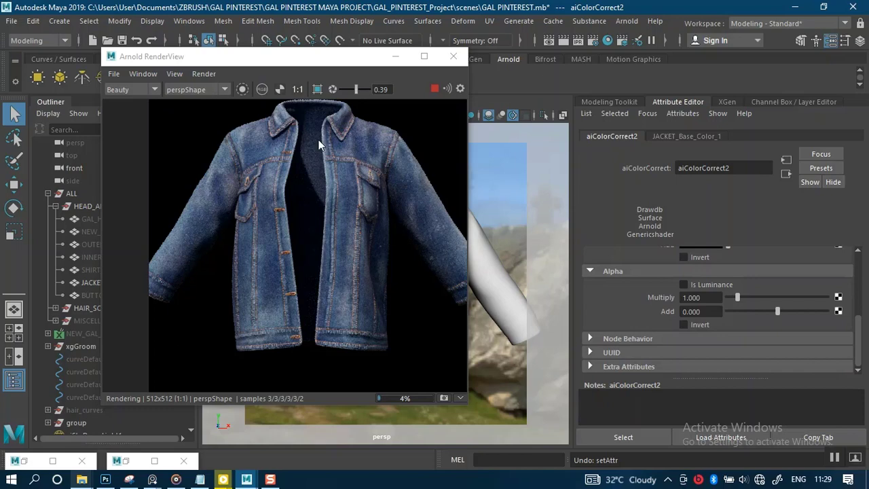
Unhide the SHIRT_LOW mesh so it renders under the jacket, and shift the render window clear of the outliner.
left_click(84, 271)
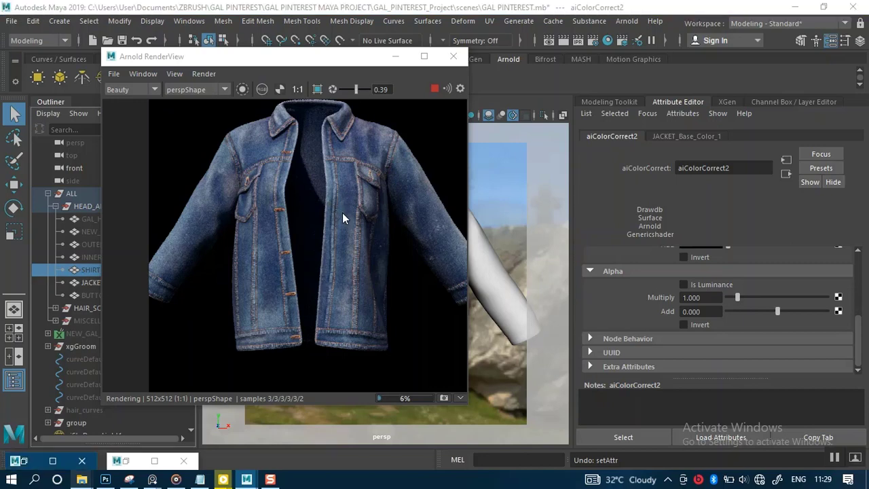
key("shift+h")
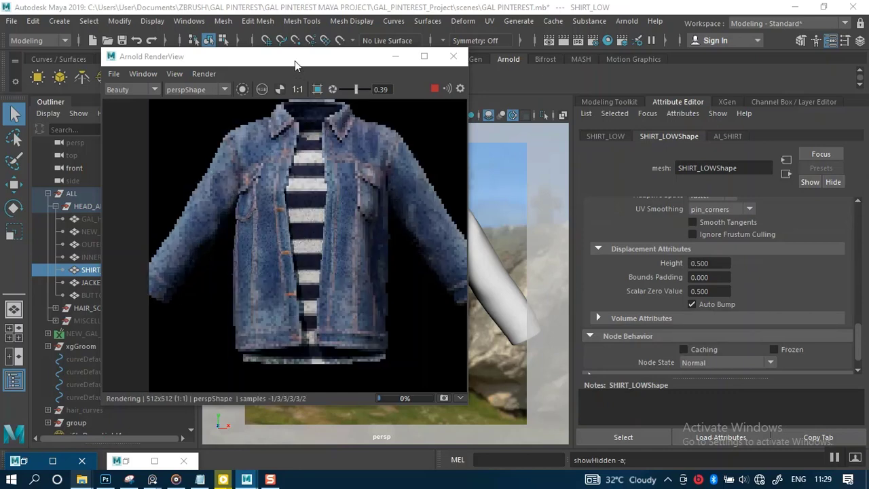
left_click_drag(295, 61, 371, 60)
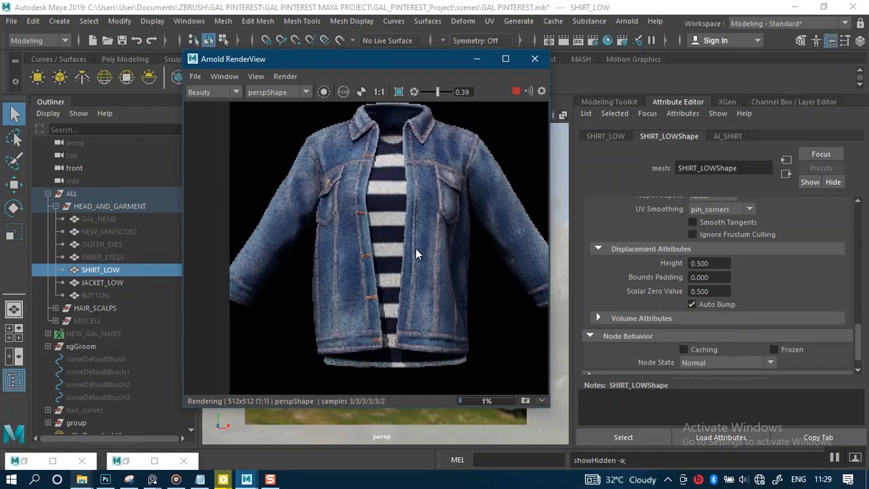
Examine the color-corrected jacket together with the striped shirt in the enlarged render, and check the test resolution options.
scroll(403, 254, "up", 1)
scroll(400, 229, "up", 1)
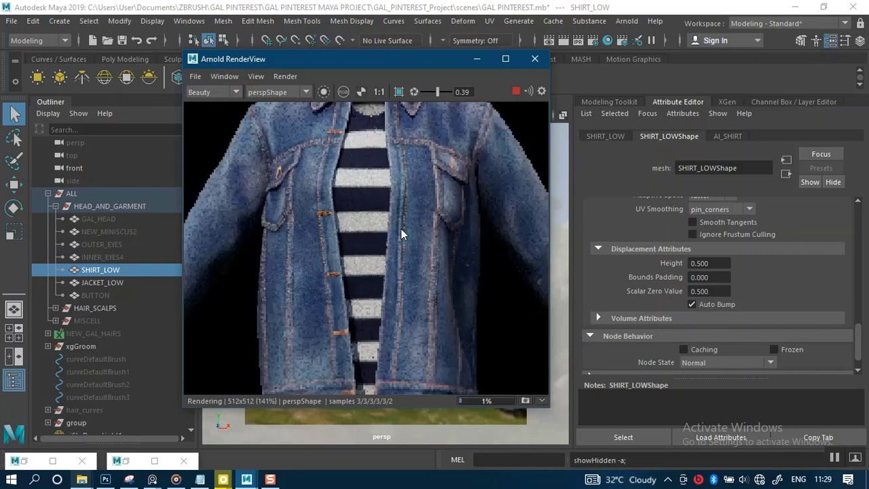
scroll(402, 234, "down", 2)
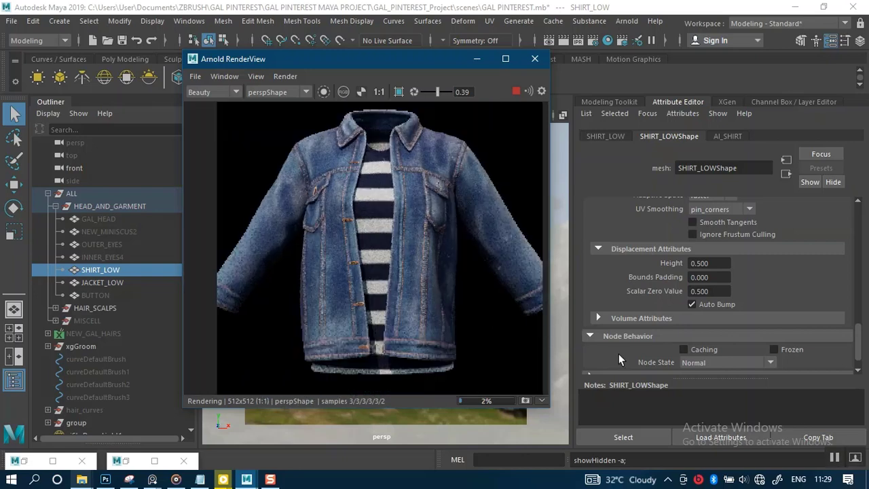
left_click(256, 76)
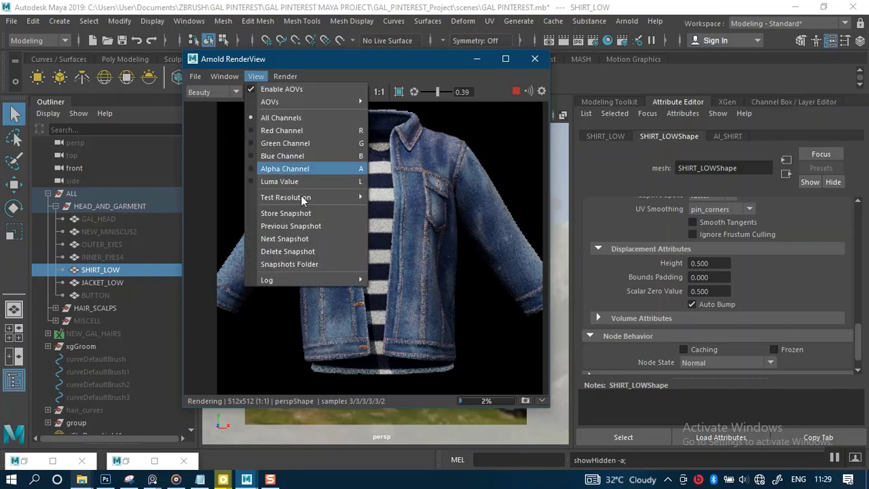
mouse_move(330, 197)
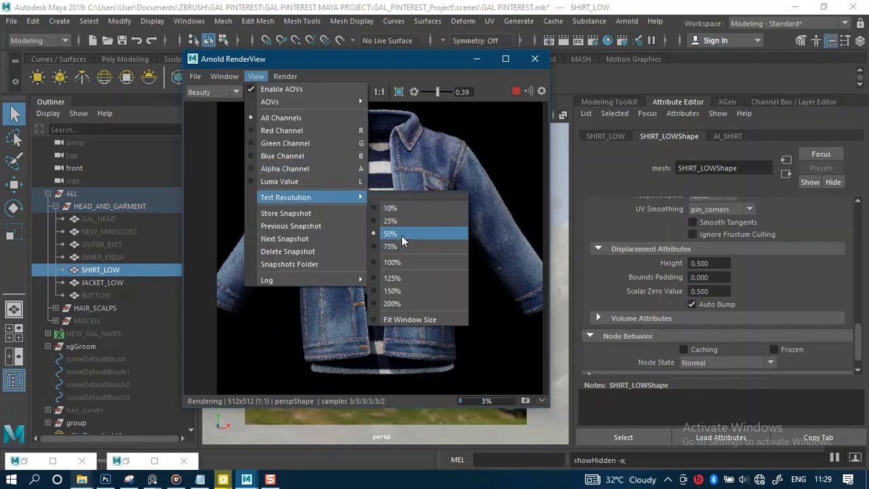
left_click(395, 64)
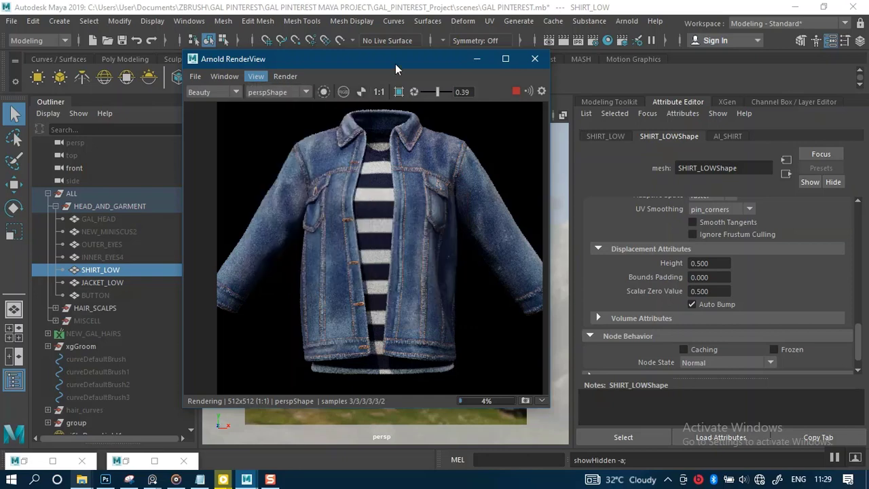
left_click(835, 457)
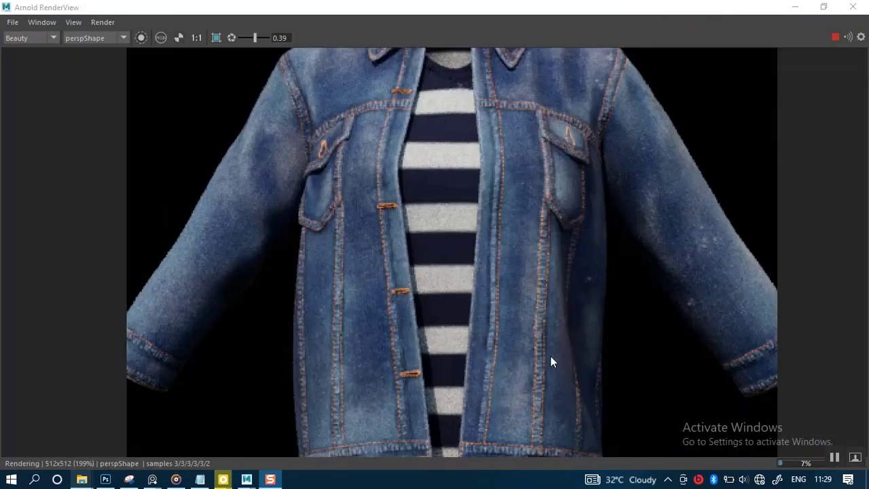
scroll(553, 259, "down", 2)
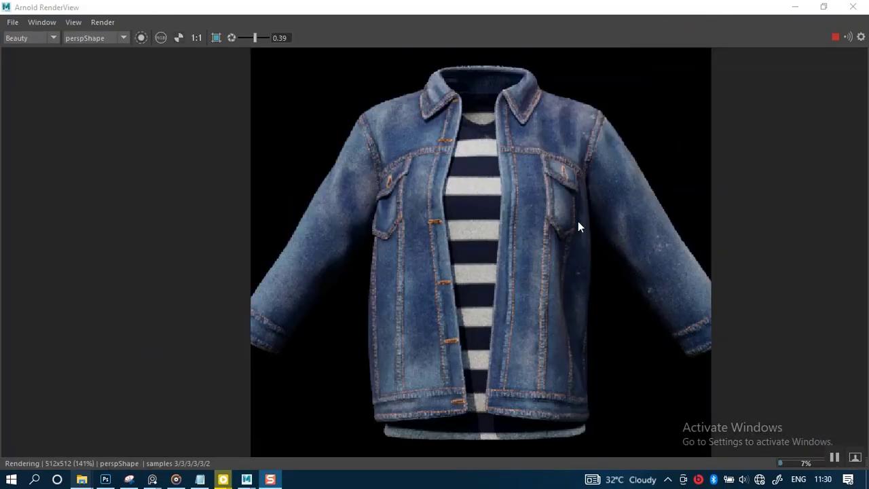
Stop the render, with its window back at normal size, and hide the SHIRT_LOW mesh.
left_click(835, 37)
left_click(823, 6)
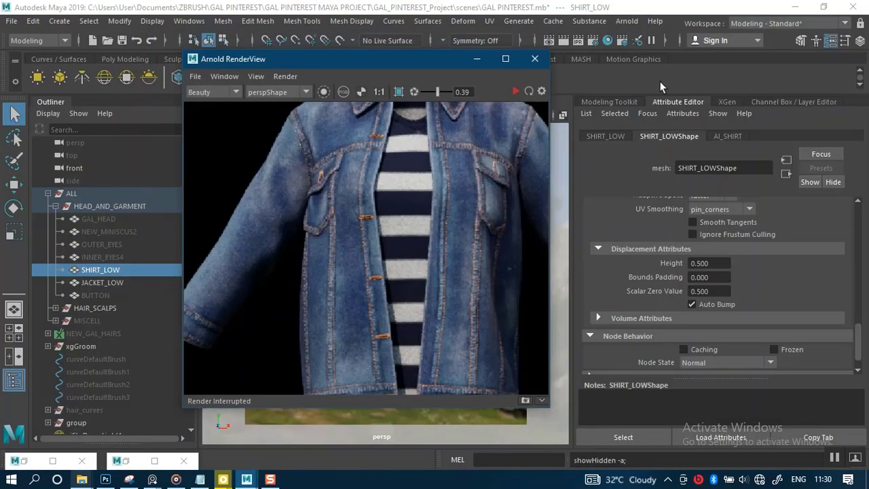
left_click(83, 282)
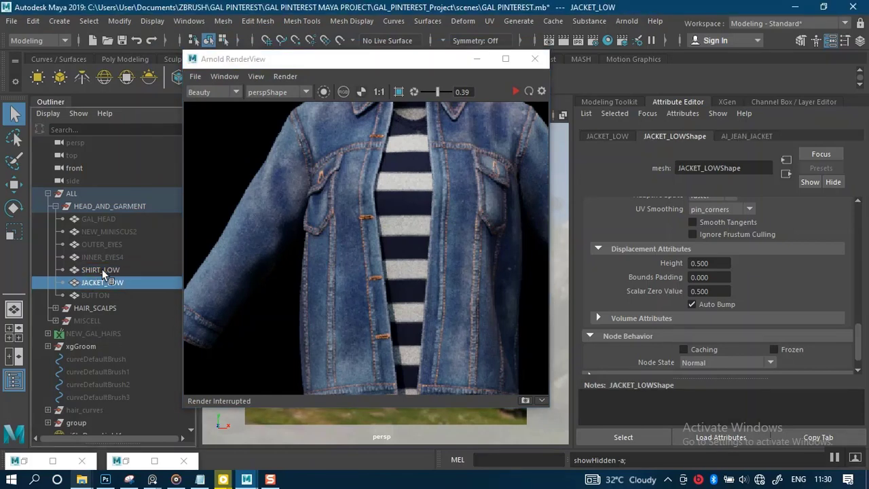
left_click(102, 270)
key("ctrl+h")
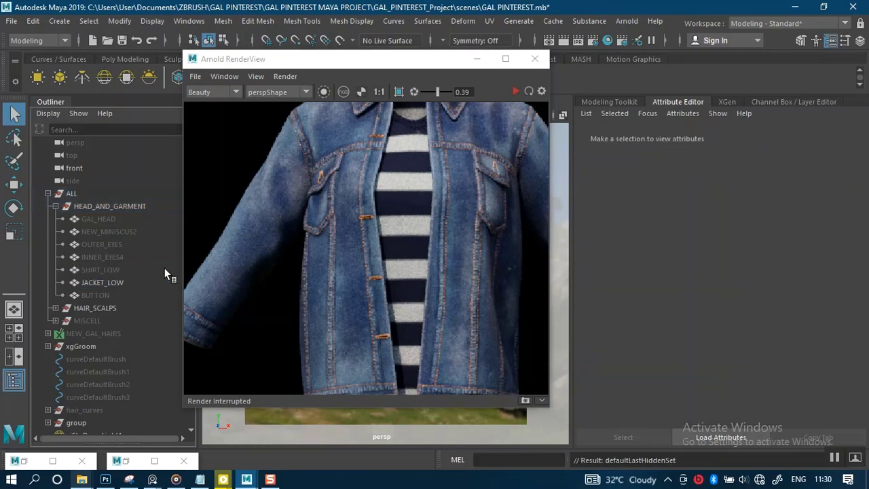
Minimize the render window, hide the JACKET_LOW mesh and unhide the BUTTON mesh, with one button framed closely.
left_click(476, 65)
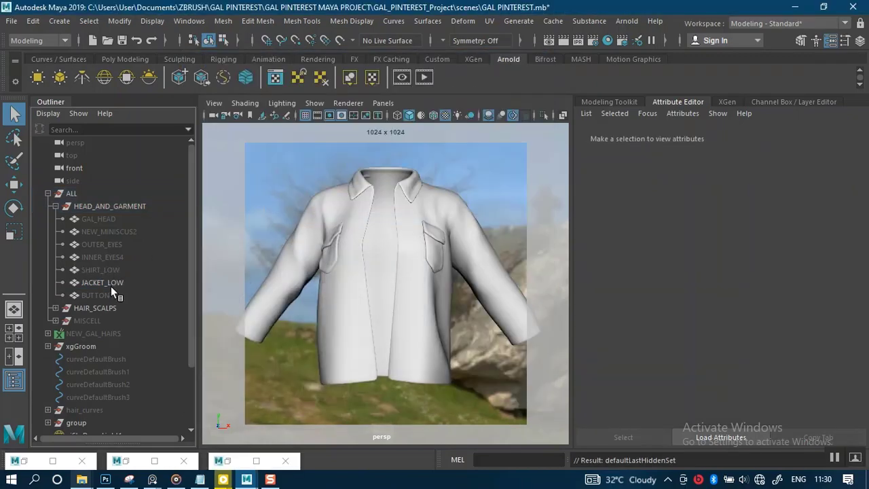
left_click(101, 296)
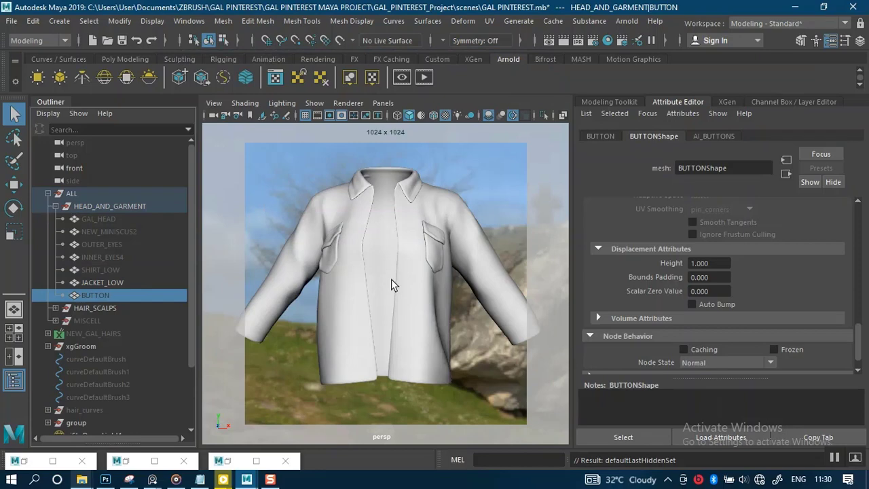
key("ctrl+h")
left_click(87, 281)
key("ctrl+h")
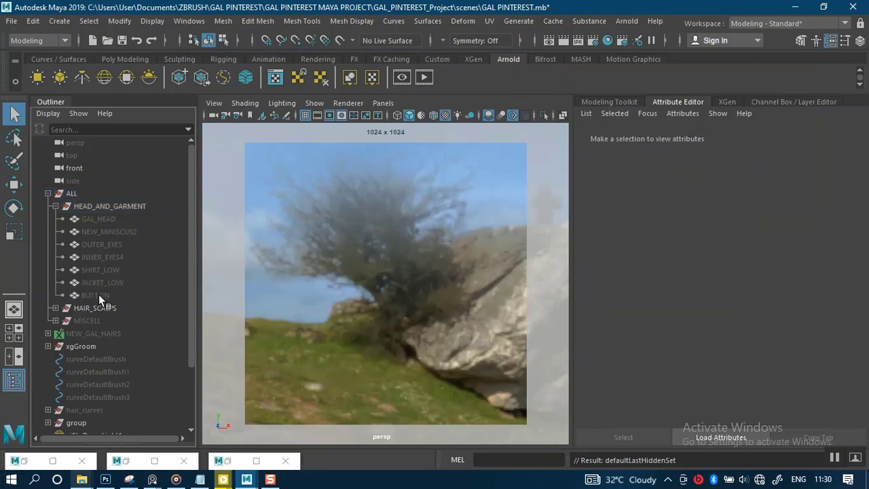
left_click(98, 294)
key("shift+h")
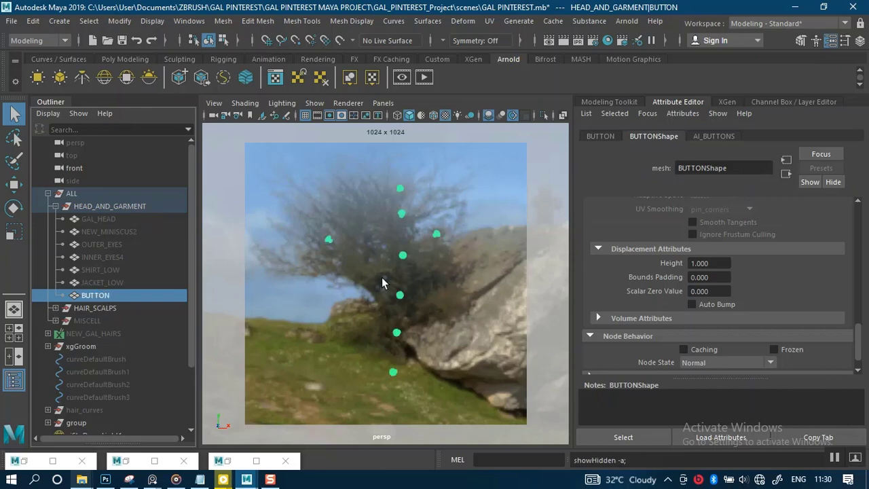
scroll(431, 305, "up", 7)
middle_click_drag(430, 270, 388, 333, "alt")
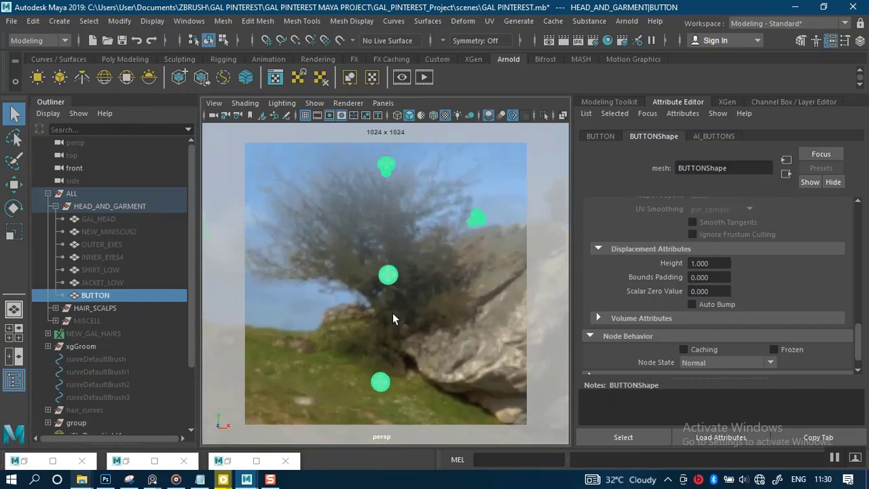
scroll(401, 329, "up", 5)
scroll(421, 316, "up", 2)
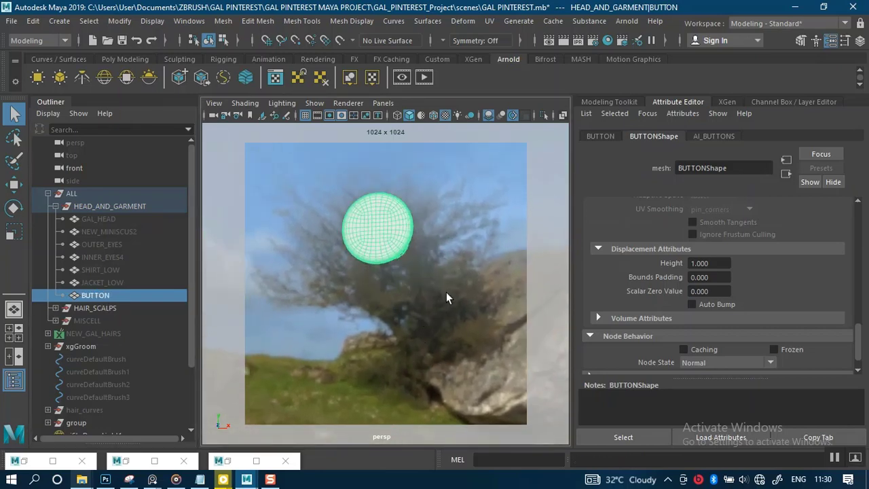
middle_click_drag(446, 296, 453, 311, "alt")
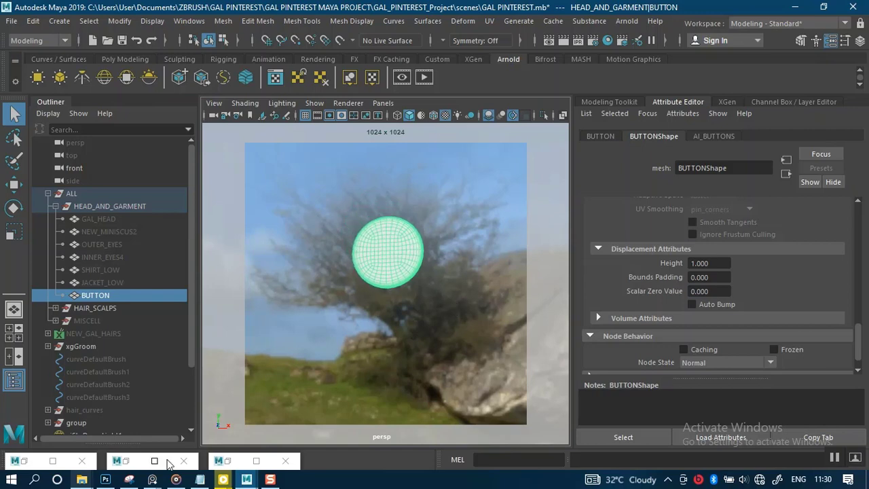
Restore the Hypershade and graph the AI_BUTTONS material's network, leaving free space beside its node.
left_click(28, 461)
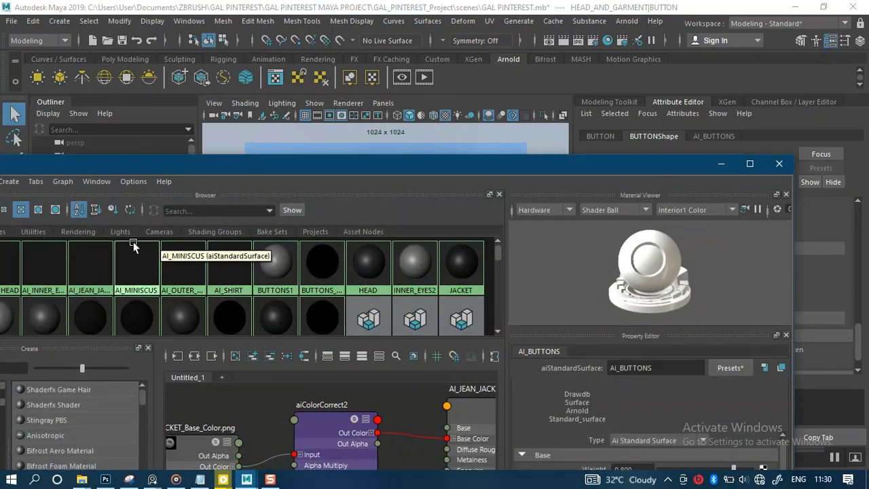
left_click_drag(220, 167, 335, 114)
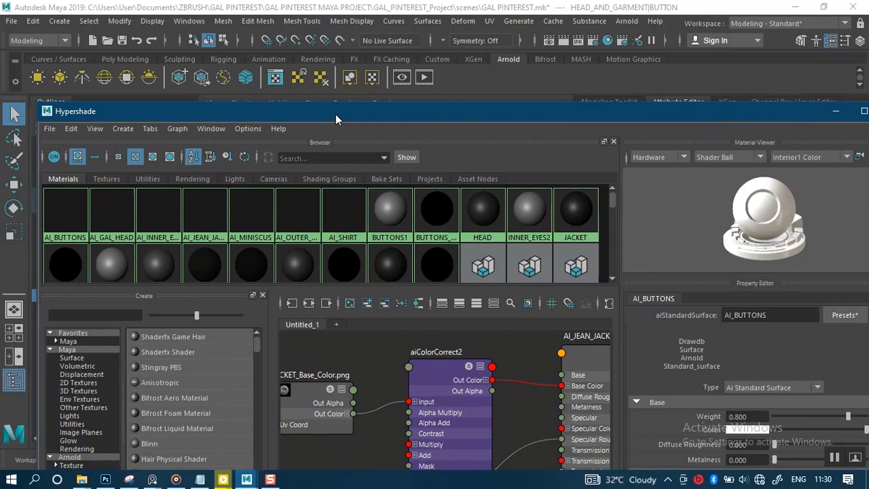
right_click(74, 217)
left_click(95, 250)
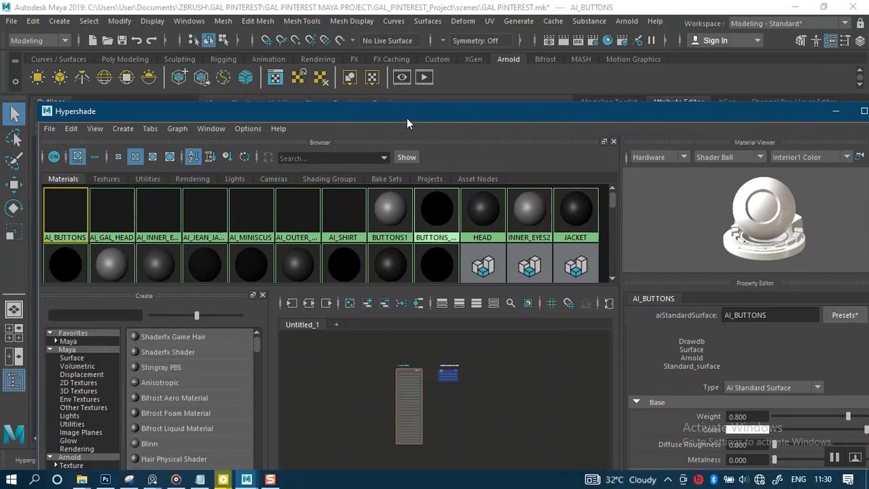
left_click_drag(405, 115, 385, 72)
middle_click_drag(417, 379, 493, 405)
left_click(372, 379)
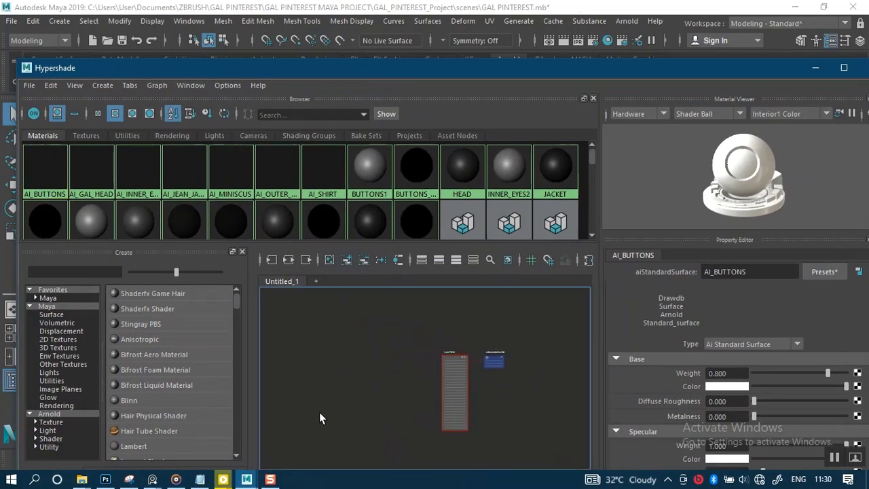
Import the BUTTONS1 Base_Color, Height, Normal_OpenGL and Roughness PNG files from the SP TEXTURES folder into the AI_BUTTONS node graph.
mouse_move(83, 479)
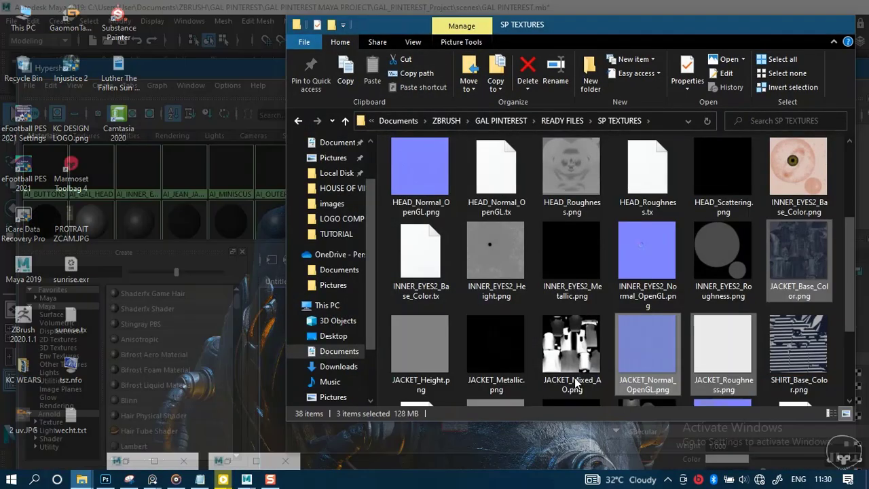
left_click(587, 427)
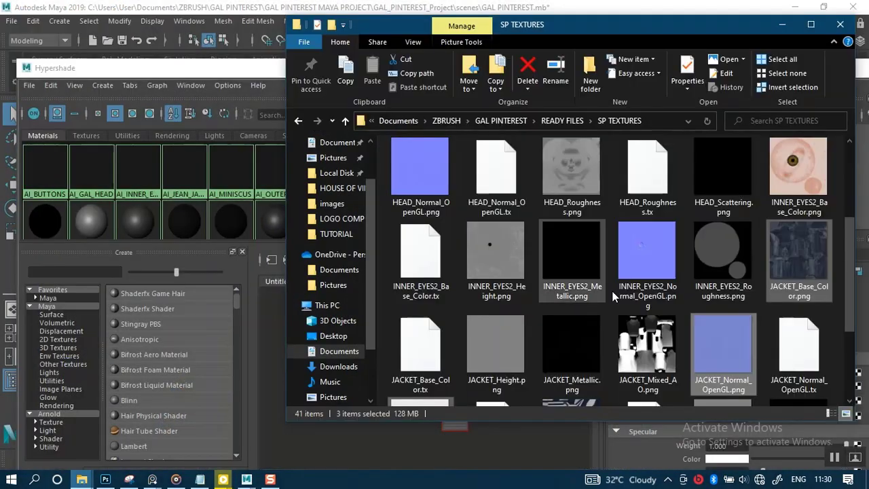
scroll(694, 267, "down", 3)
scroll(694, 266, "up", 5)
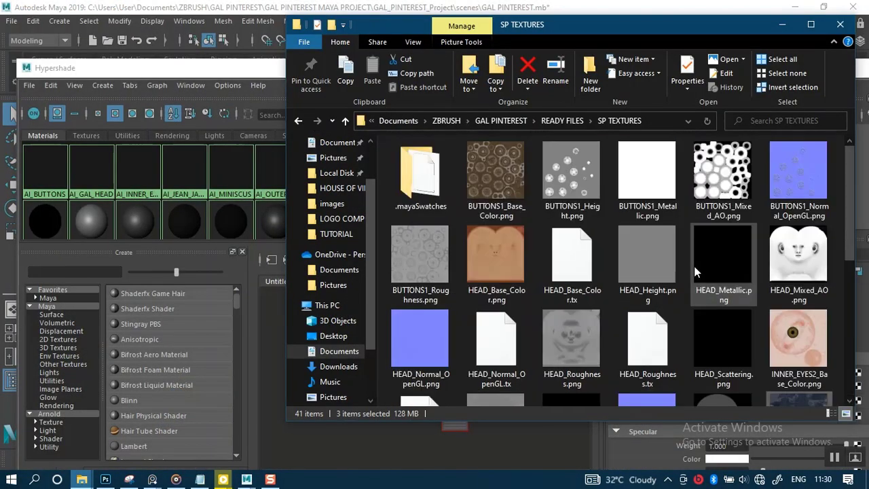
left_click(530, 188)
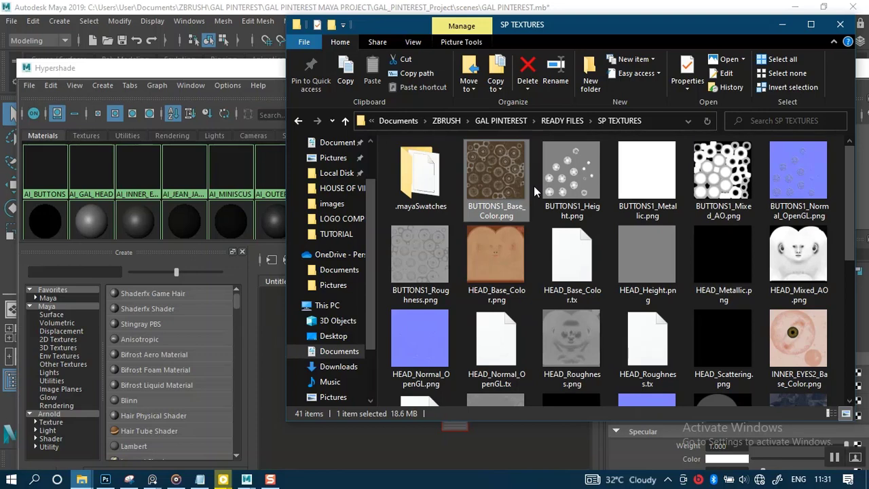
left_click(588, 186, "ctrl")
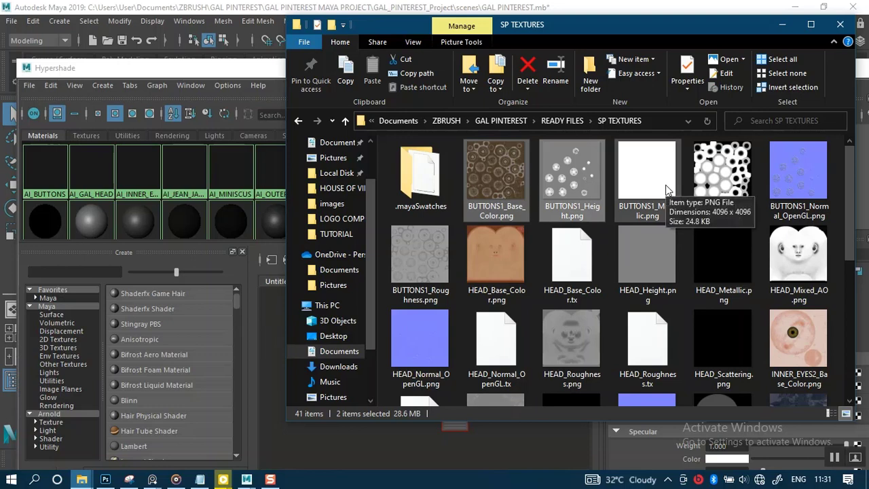
left_click(666, 190, "ctrl")
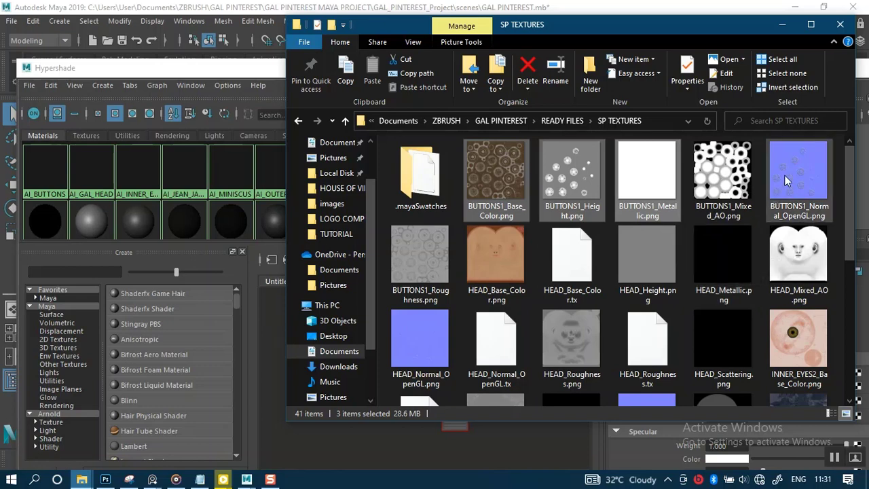
left_click(441, 285, "ctrl")
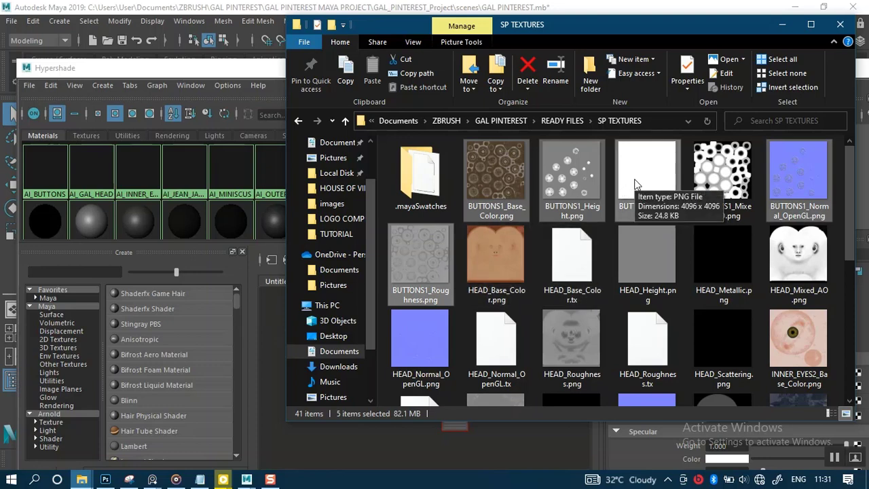
left_click(636, 183, "ctrl")
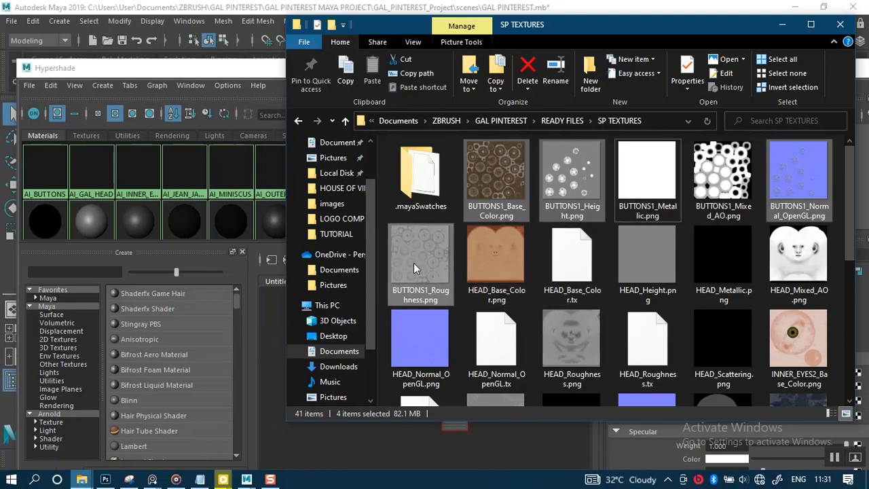
left_click_drag(501, 25, 593, 32)
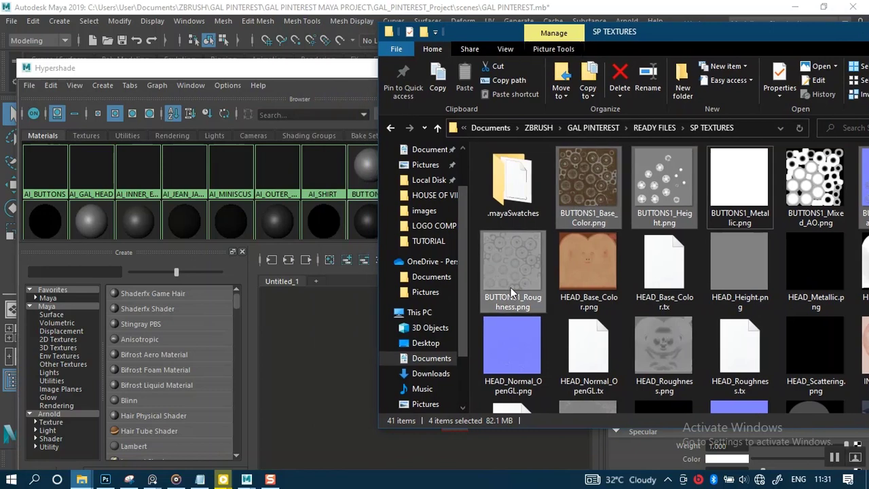
left_click_drag(525, 270, 334, 381)
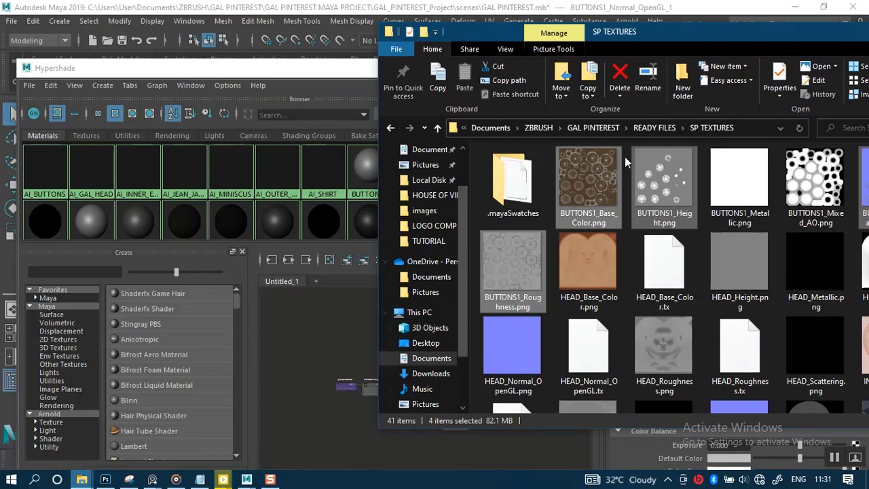
left_click_drag(787, 44, 718, 66)
left_click(806, 54)
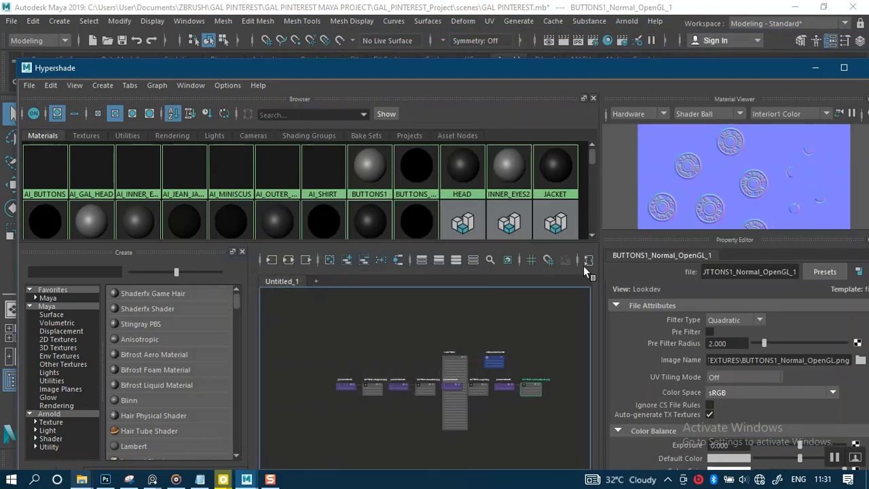
Move the BUTTONS1_Base_Color texture and its place2dTexture node together to a spot above the Roughness texture nodes.
scroll(361, 356, "up", 6)
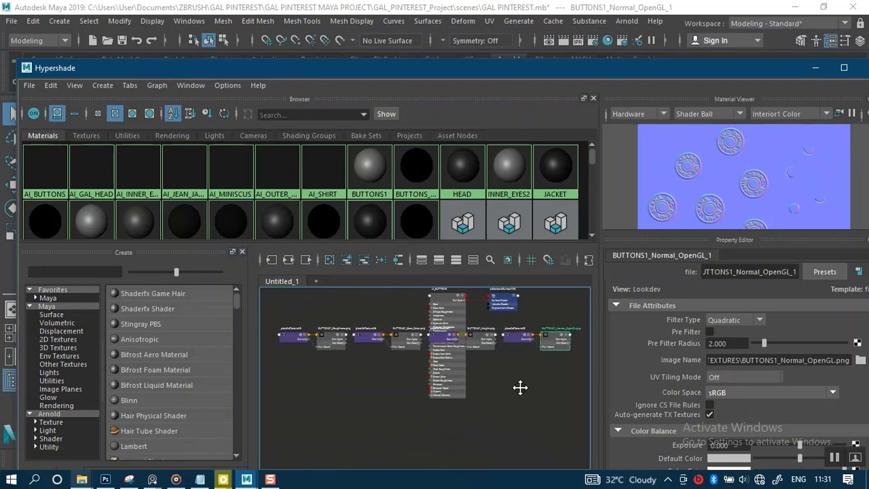
scroll(354, 349, "down", 1)
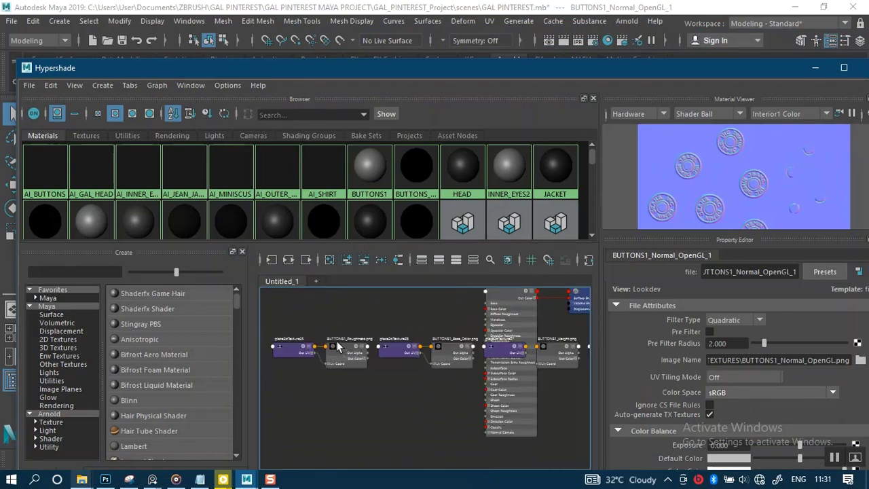
scroll(327, 379, "up", 1)
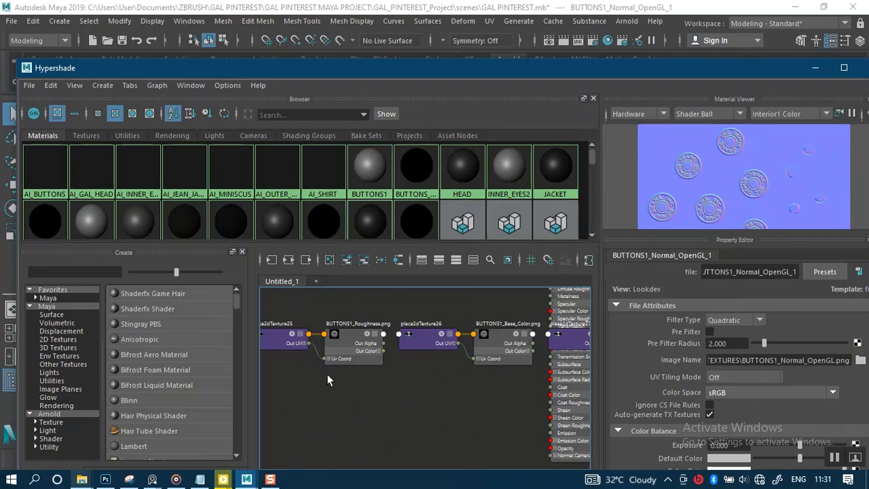
scroll(327, 373, "down", 1)
scroll(425, 374, "down", 1)
scroll(418, 372, "up", 2)
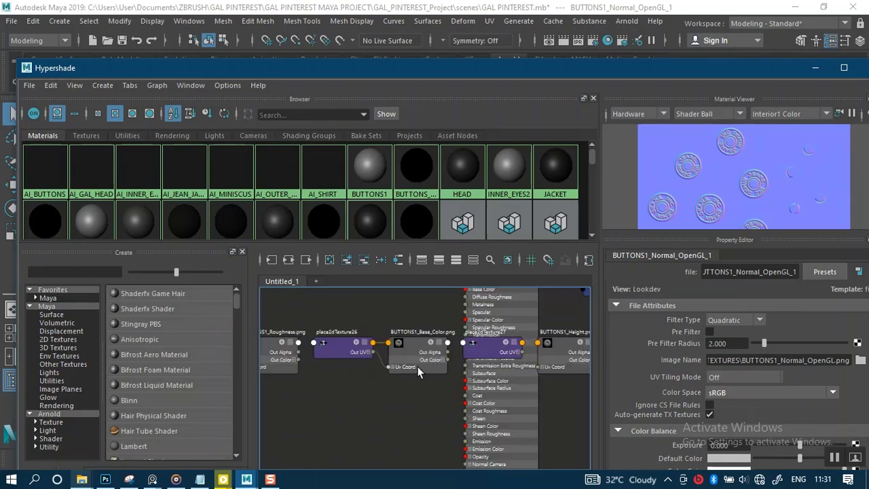
left_click_drag(414, 371, 416, 355)
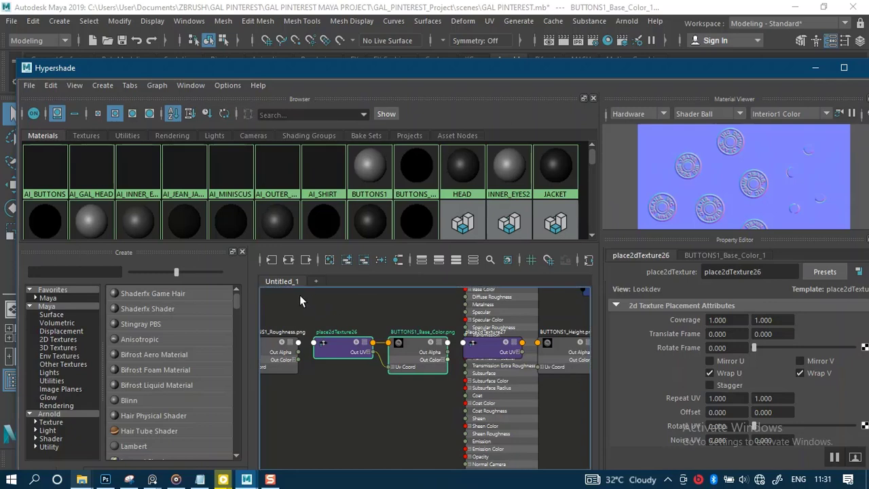
scroll(369, 347, "down", 2)
left_click_drag(387, 350, 313, 311)
scroll(442, 350, "up", 2)
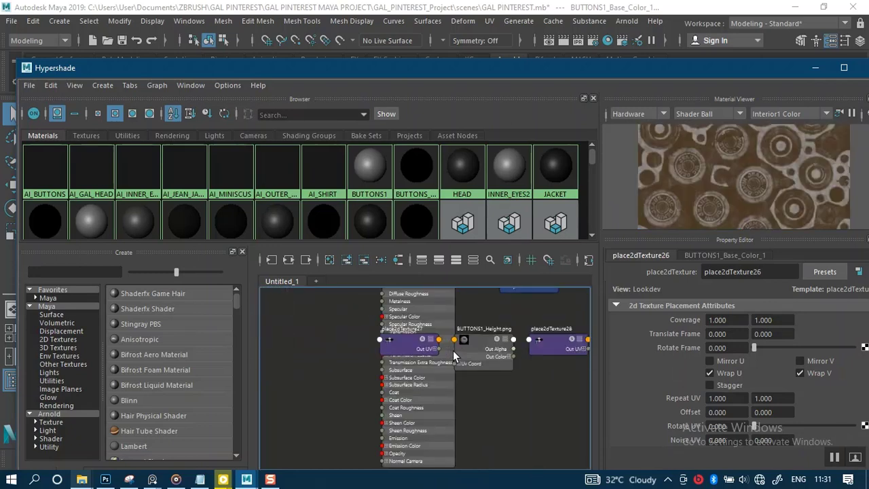
Move the BUTTONS1_Height texture and its place2dTexture node off the AI_BUTTONS node to the lower part of the graph.
left_click(430, 350)
left_click(491, 361)
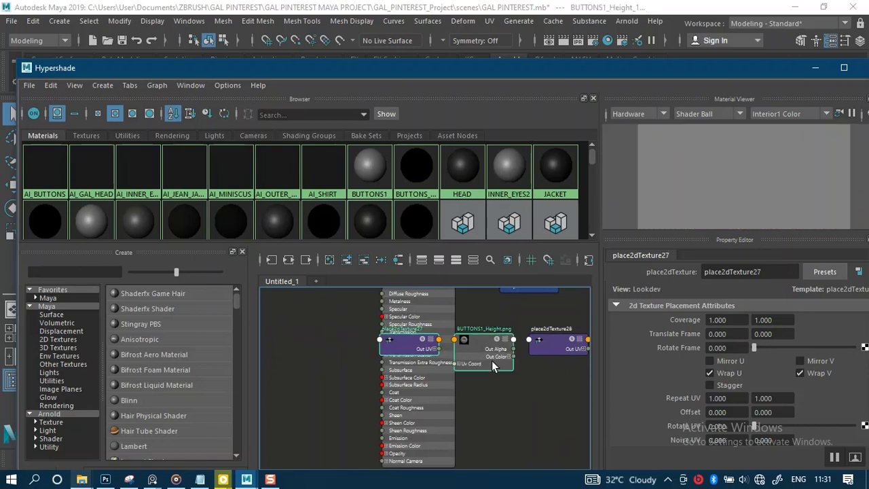
scroll(492, 361, "down", 3)
left_click_drag(473, 370, 416, 424)
mouse_move(517, 362)
middle_mouse_down("alt")
mouse_move(489, 419)
mouse_move(497, 393)
middle_mouse_up("alt")
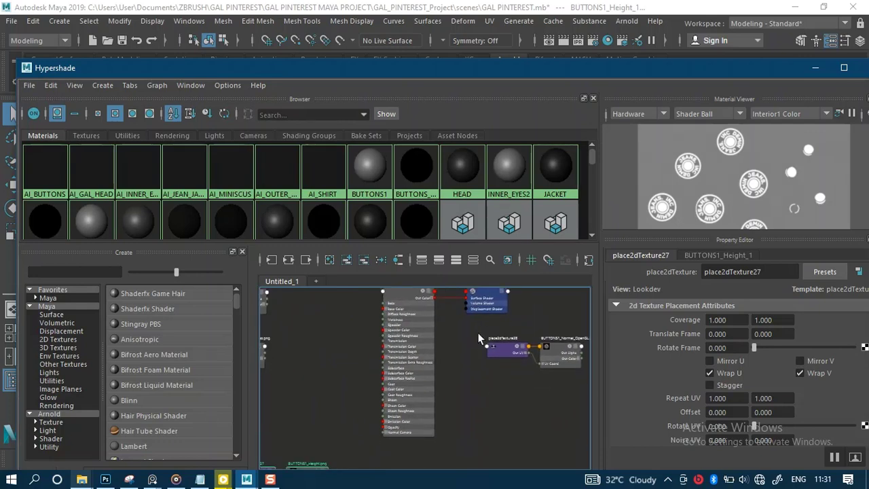
Place the BUTTONS1_Normal_OpenGL node pair under the Roughness pair and align the Height pair beneath it.
left_click_drag(478, 336, 281, 418)
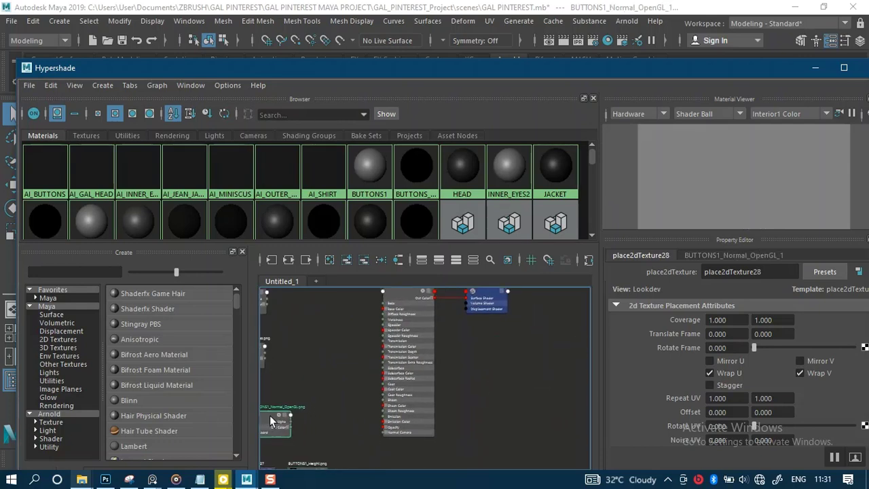
middle_click_drag(255, 414, 437, 369, "alt")
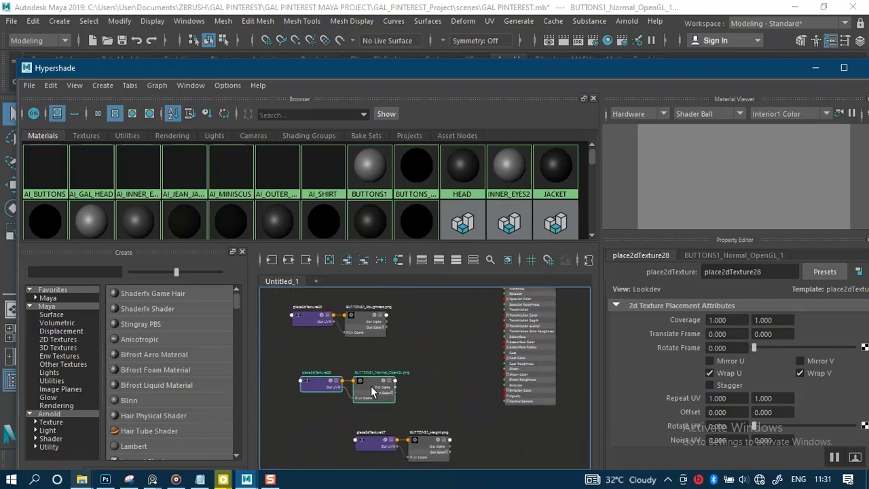
left_click_drag(370, 385, 358, 378)
middle_click_drag(435, 419, 439, 383, "alt")
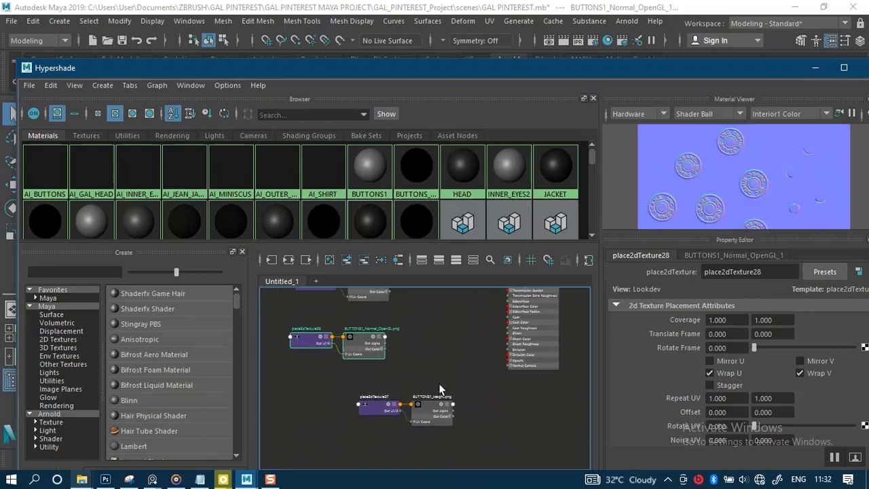
mouse_move(442, 414)
left_mouse_down()
mouse_move(390, 417)
mouse_move(441, 414)
left_mouse_up()
mouse_move(346, 391)
left_mouse_down()
mouse_move(433, 419)
mouse_move(376, 412)
left_mouse_up()
Shift all four texture node pairs together as a column toward AI_BUTTONS, and select the material's shading group node.
mouse_move(462, 403)
middle_mouse_down("alt")
mouse_move(446, 463)
mouse_move(420, 411)
mouse_move(434, 420)
middle_mouse_up("alt")
scroll(439, 411, "down", 2)
left_click_drag(308, 323, 392, 471)
left_click_drag(365, 423, 380, 421)
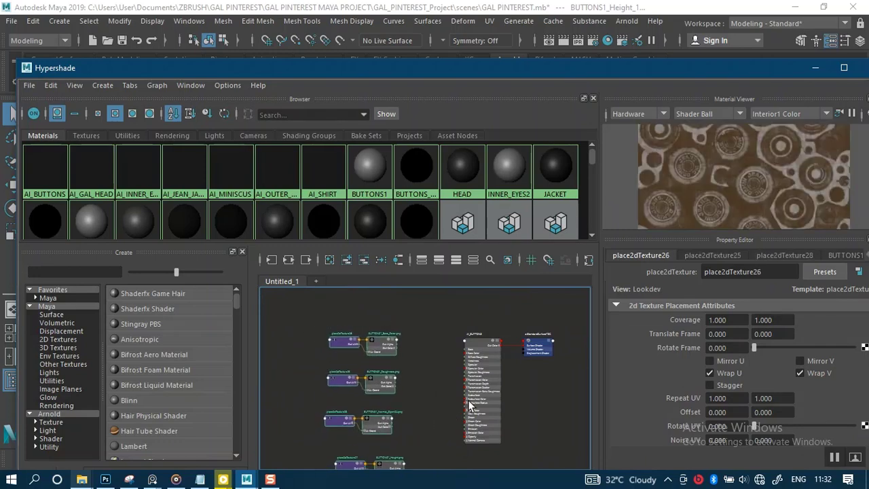
left_click(489, 350)
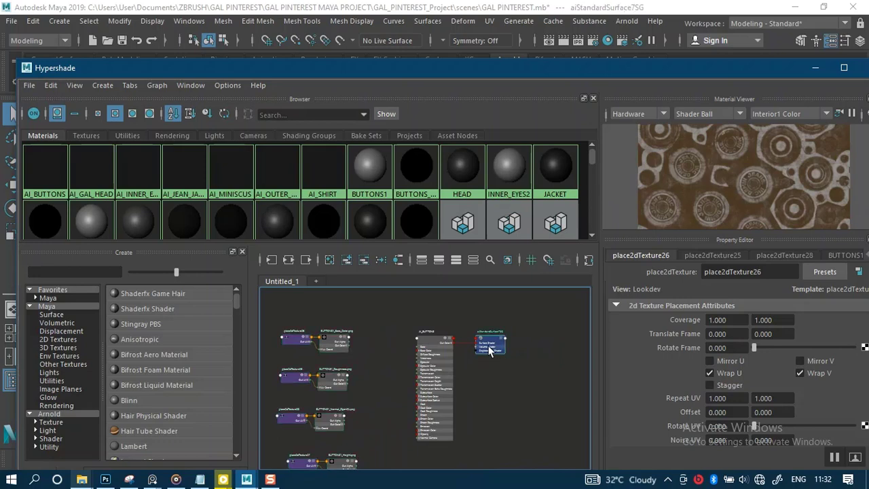
Move the AI_BUTTONS shading group node down below the material node, and put the Hypershade away.
left_click_drag(489, 349, 493, 454)
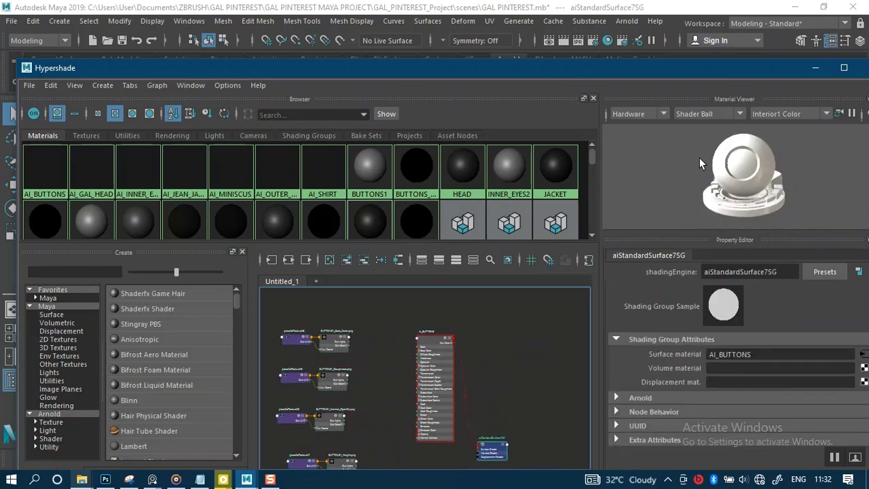
left_click(806, 72)
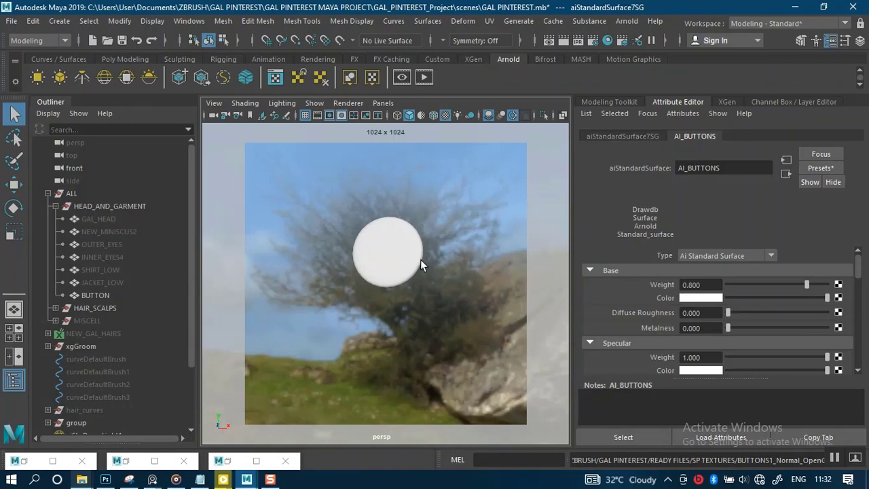
Enable Auto Bump on the BUTTON mesh and set its Arnold subdivision type to catclark.
left_click(403, 266)
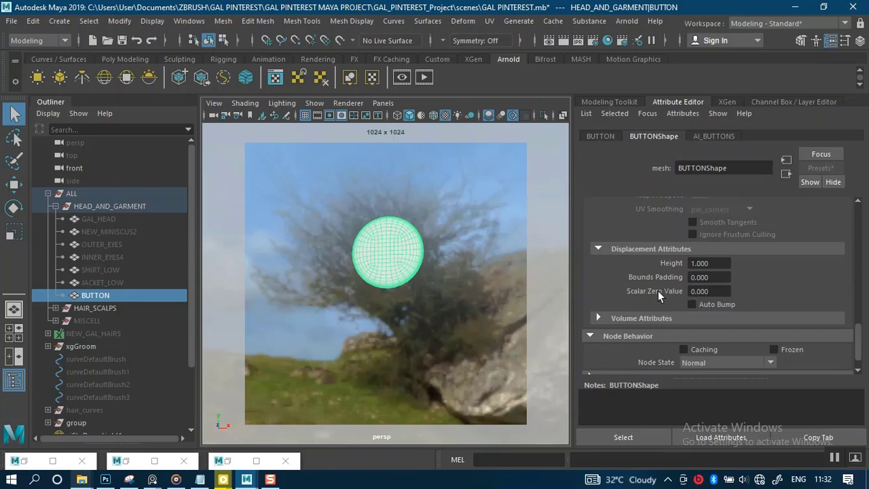
left_click(691, 306)
scroll(728, 274, "up", 5)
left_click(730, 290)
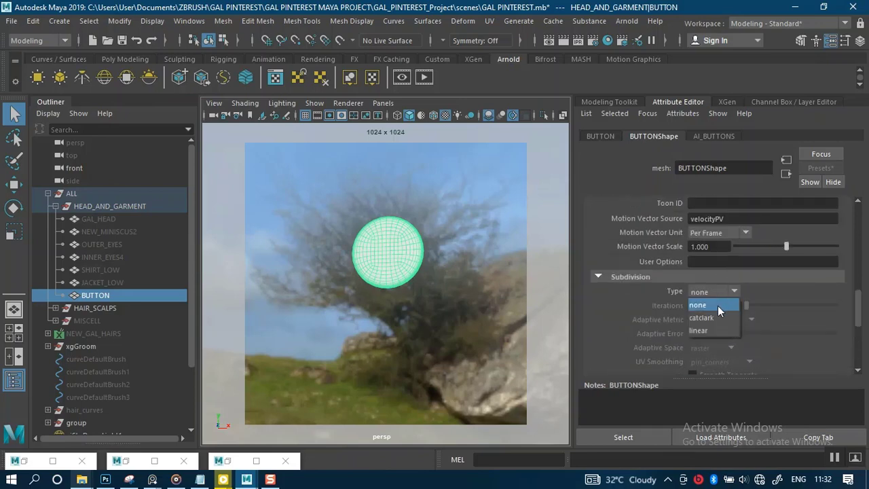
left_click(715, 306)
left_click(713, 307)
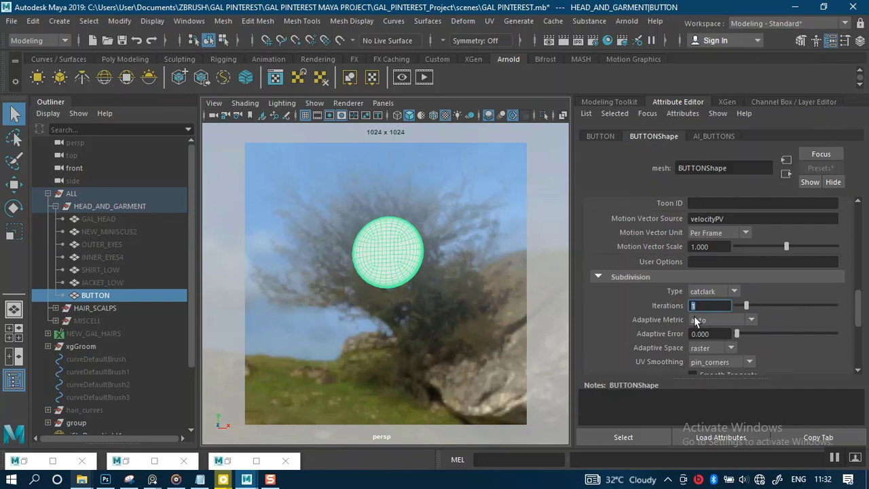
scroll(667, 334, "down", 3)
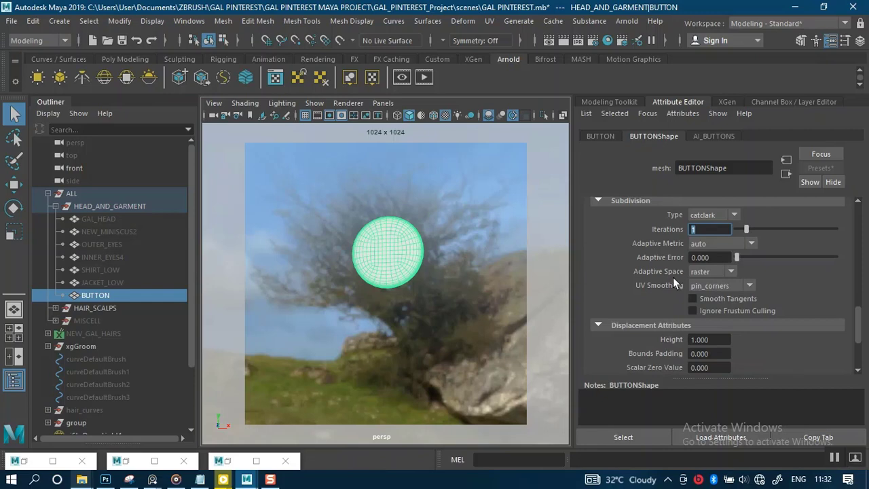
left_click(726, 339)
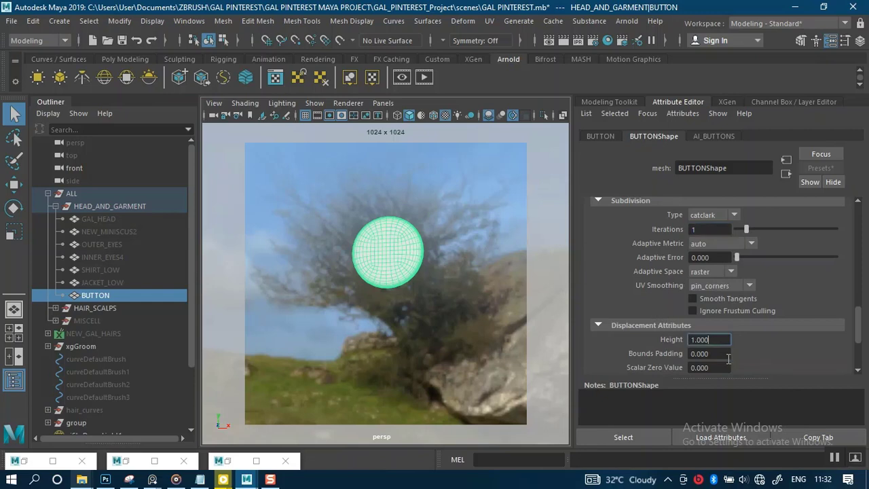
scroll(728, 358, "down", 3)
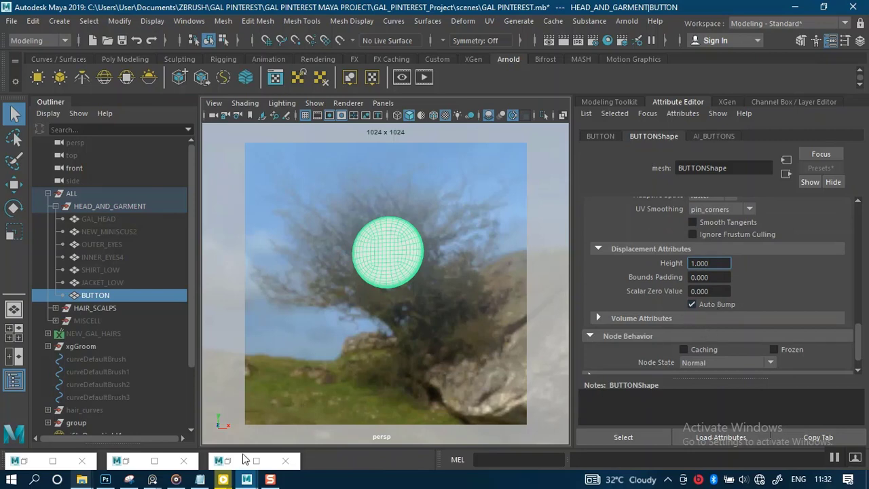
double_click(37, 464)
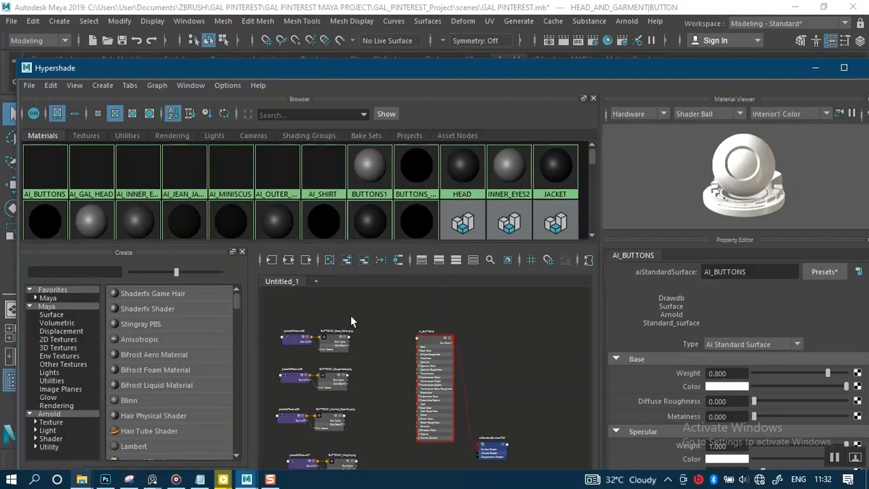
left_click(817, 68)
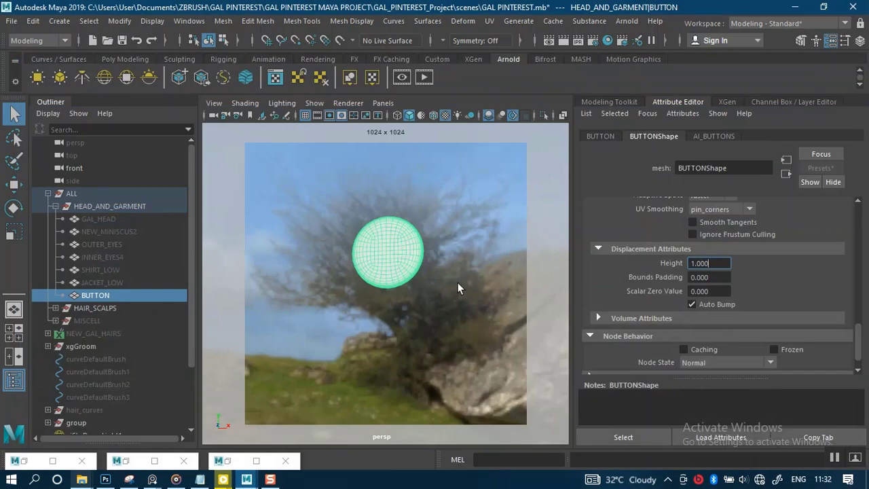
scroll(456, 313, "up", 5)
left_click_drag(456, 314, 446, 333, "alt")
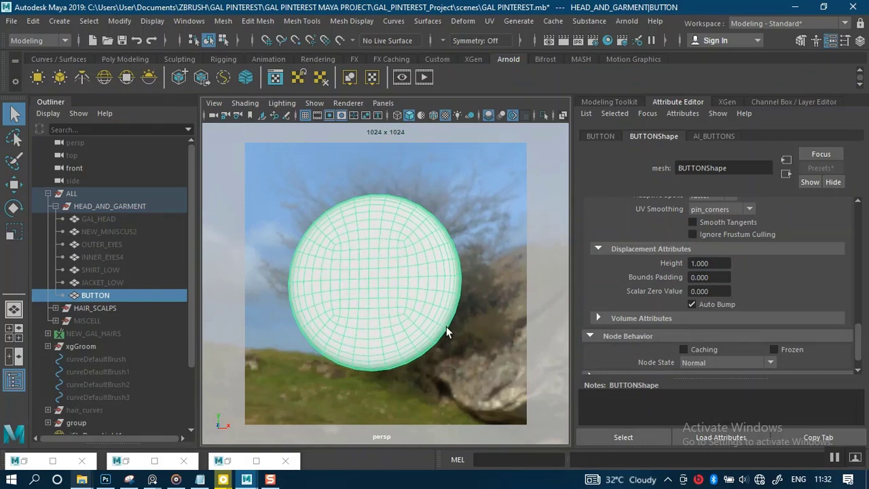
In the Hypershade, move the shading group node closer to AI_BUTTONS and shift the BUTTONS1_Height node pair toward it.
left_click(52, 461)
middle_click_drag(473, 358, 525, 268, "alt")
scroll(468, 380, "up", 4)
middle_click_drag(424, 370, 428, 375, "alt")
middle_click_drag(582, 352, 559, 355, "alt")
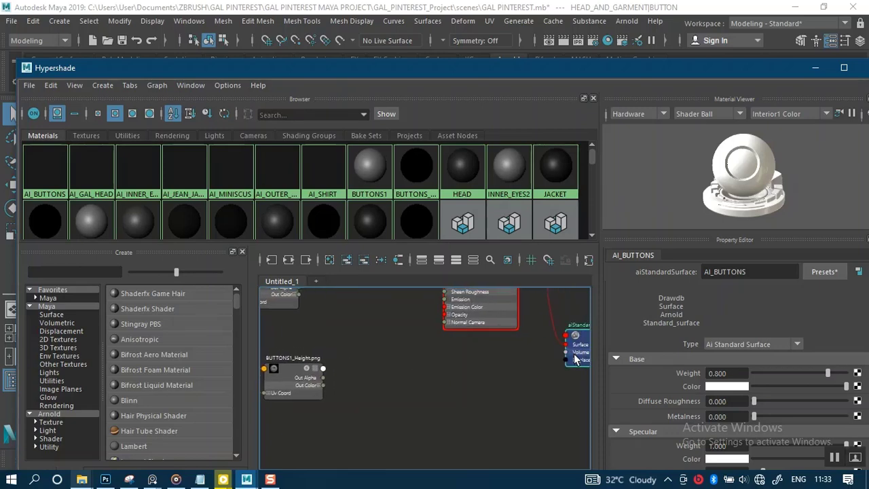
left_click_drag(574, 357, 542, 379)
middle_click_drag(416, 389, 455, 374, "alt")
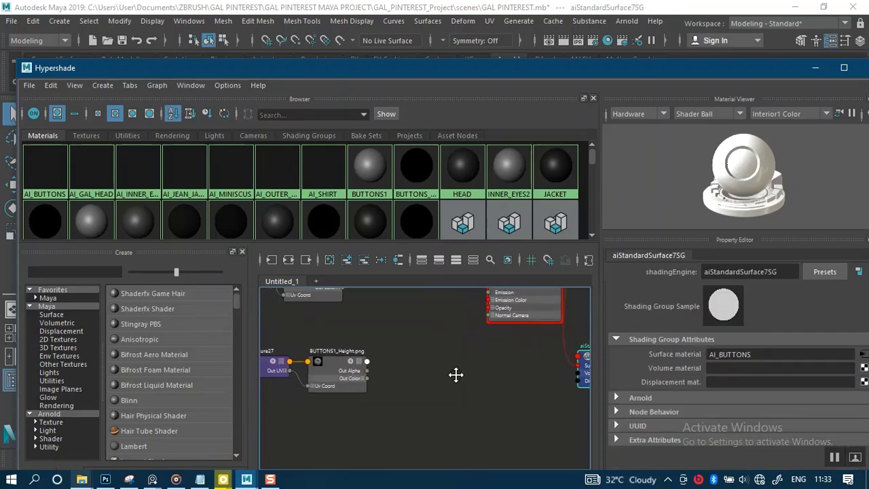
left_click_drag(279, 341, 376, 377)
left_click(456, 363)
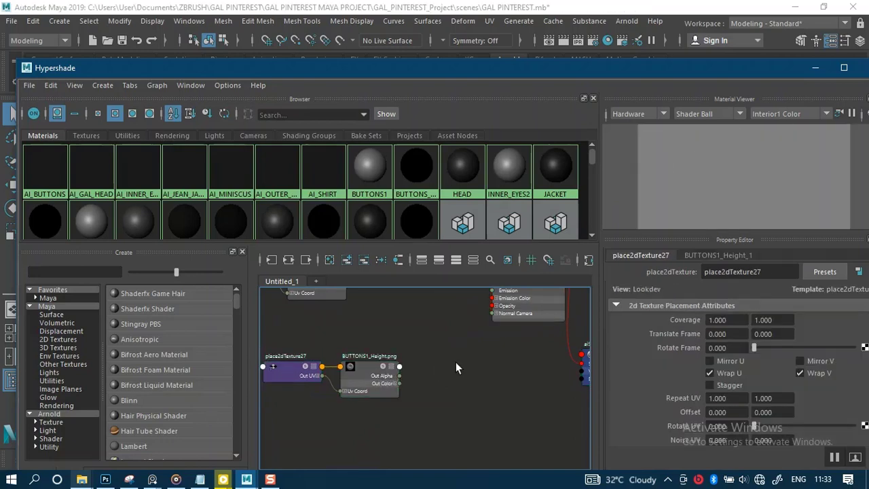
Create a displacementShader node beside the BUTTONS1_Height texture and delete the extra shading group that comes with it.
key("Tab")
type("d")
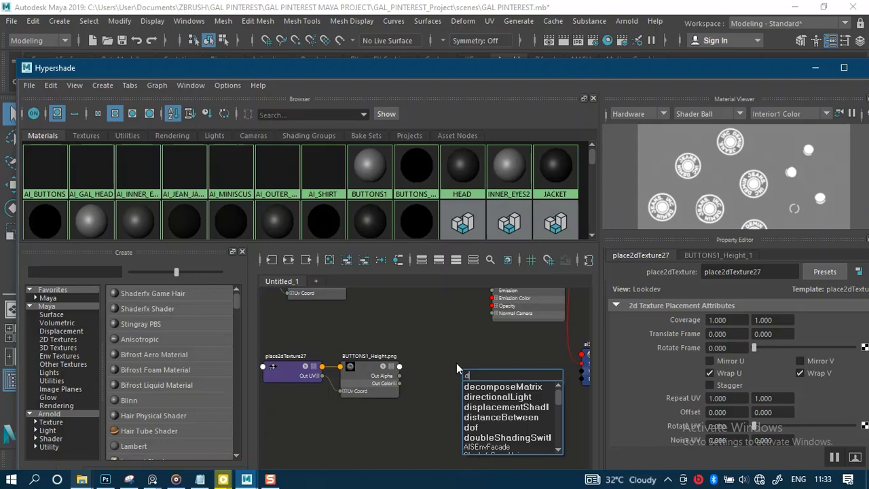
type("isp")
left_click(479, 386)
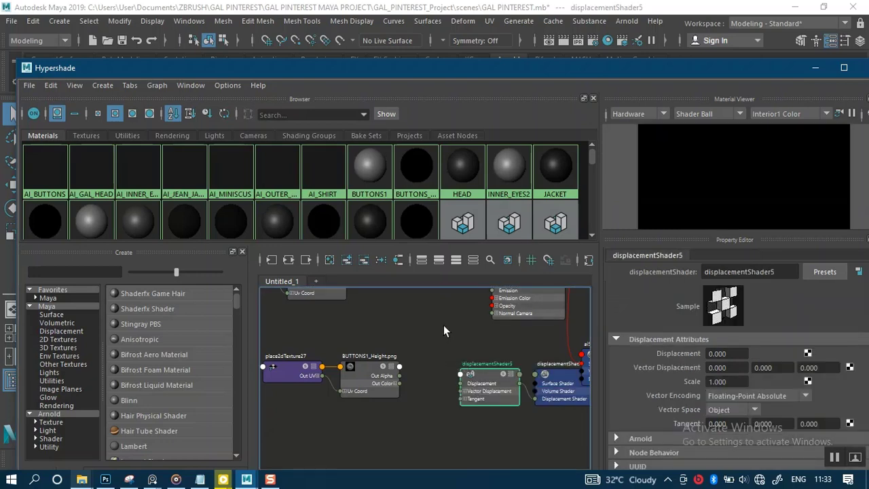
middle_click_drag(443, 334, 384, 340, "alt")
scroll(481, 362, "up", 5)
left_click(524, 415)
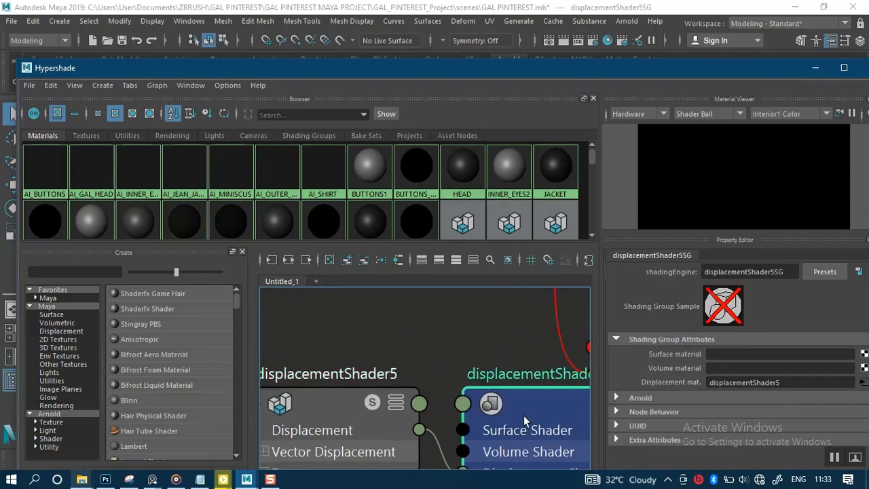
key("Delete")
Connect the displacement shader to the AI_BUTTONS shading group's Displacement Shader input, and the Height texture's Out Alpha to the shader's Displacement.
scroll(483, 409, "down", 3)
middle_click_drag(489, 407, 446, 399, "alt")
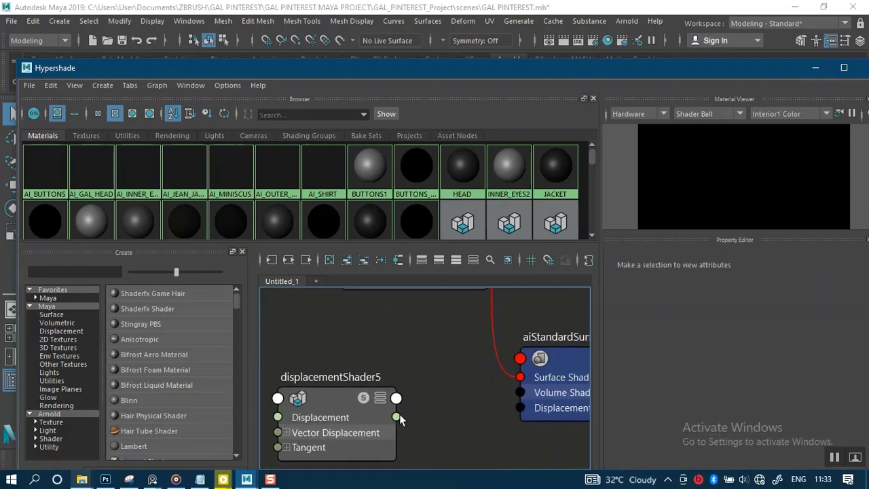
left_click_drag(396, 417, 521, 407)
middle_click_drag(466, 378, 576, 327, "alt")
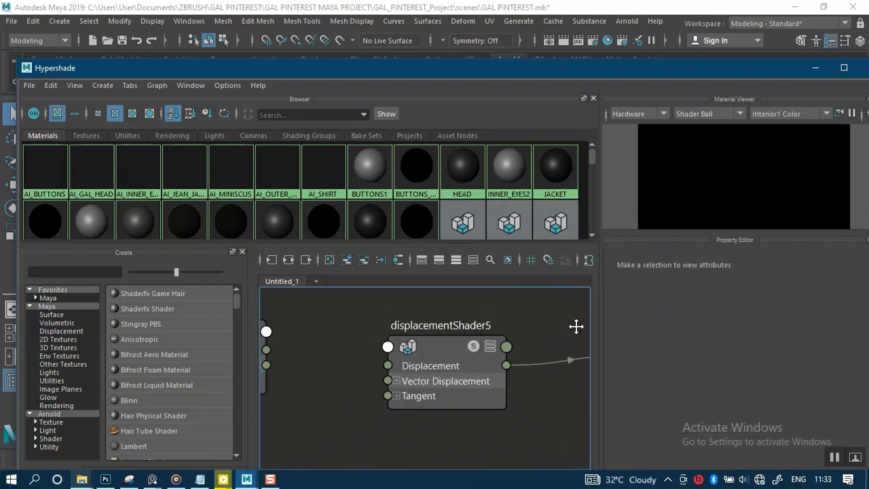
middle_click_drag(367, 356, 462, 350, "alt")
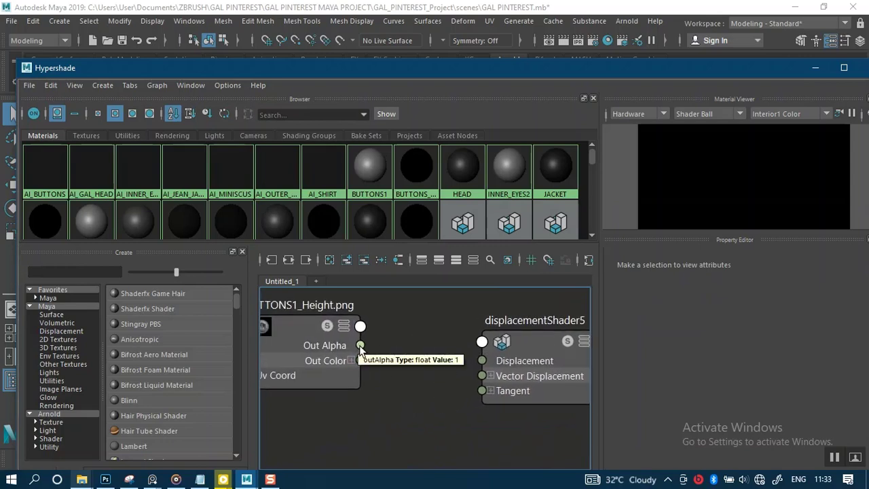
left_click_drag(360, 346, 482, 360)
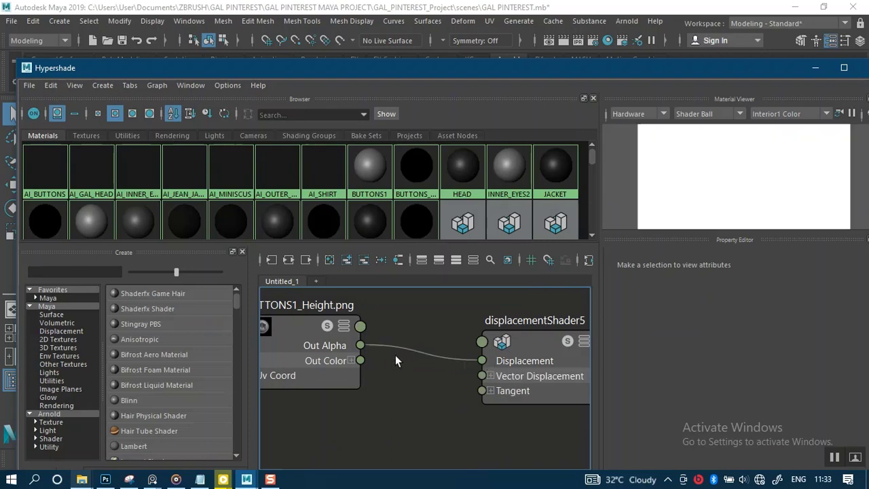
Set the BUTTONS1_Height texture's color space to Raw and enable Alpha Is Luminance.
left_click(293, 349)
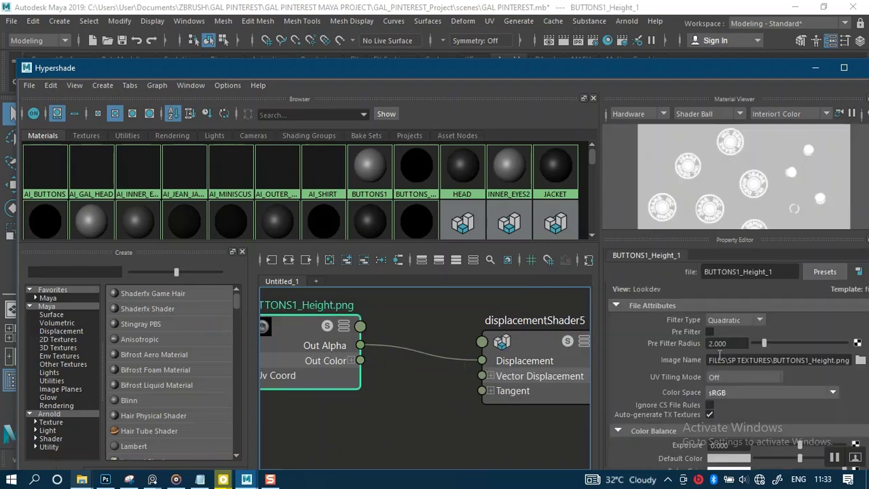
left_click(734, 392)
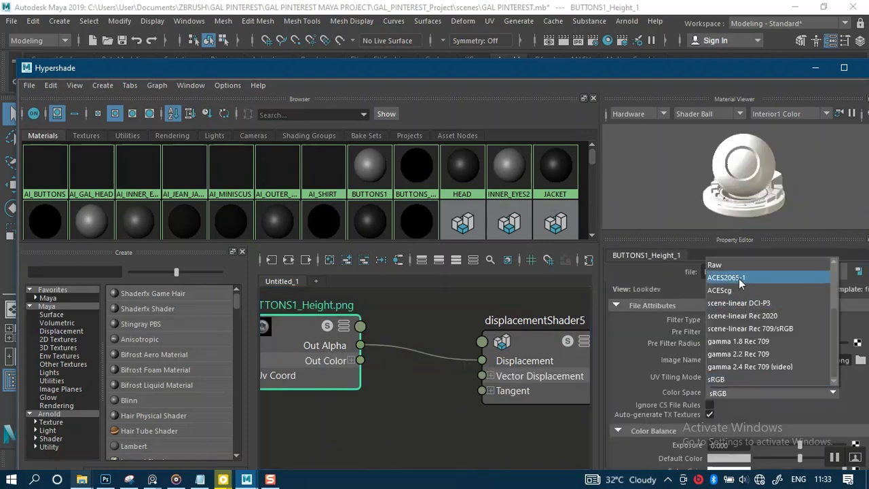
left_click(717, 264)
scroll(722, 387, "down", 2)
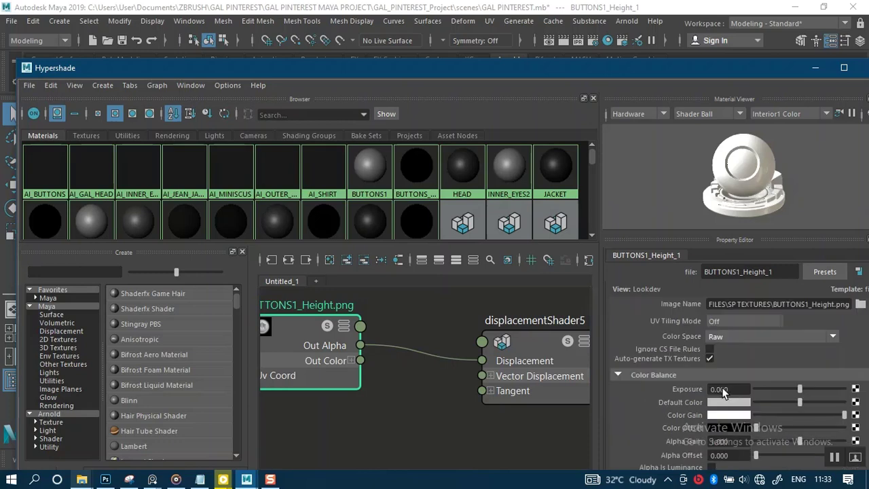
left_click(712, 467)
scroll(380, 393, "down", 5)
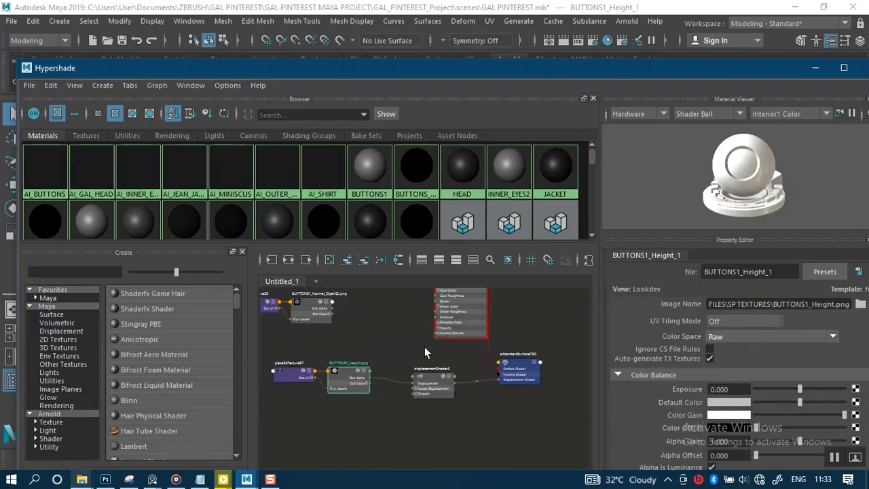
middle_click_drag(425, 346, 433, 349, "alt")
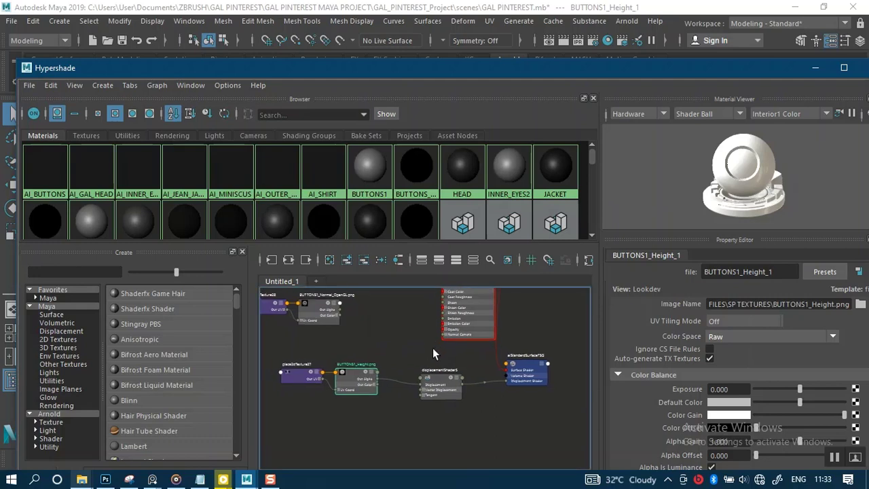
key("f")
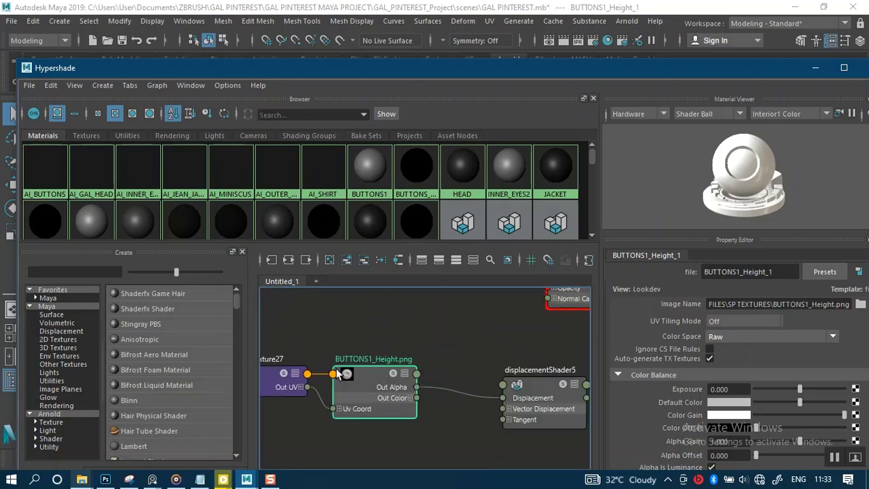
Select the BUTTON mesh in the viewport and lower the AI_BUTTONS base weight to about 0.169.
left_click(809, 68)
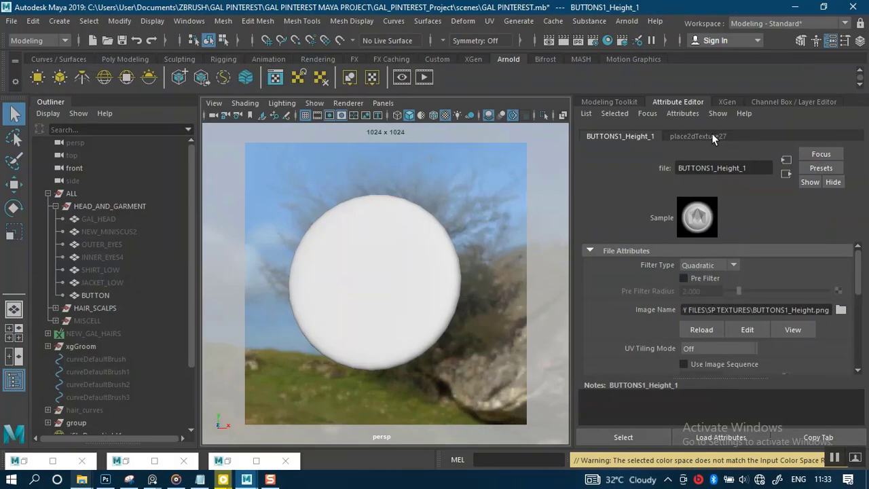
left_click(423, 265)
scroll(737, 310, "up", 5)
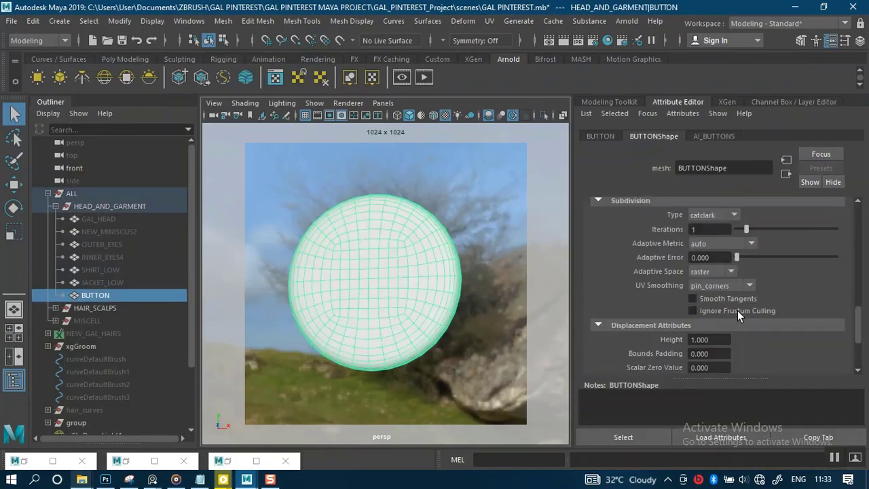
left_click(723, 137)
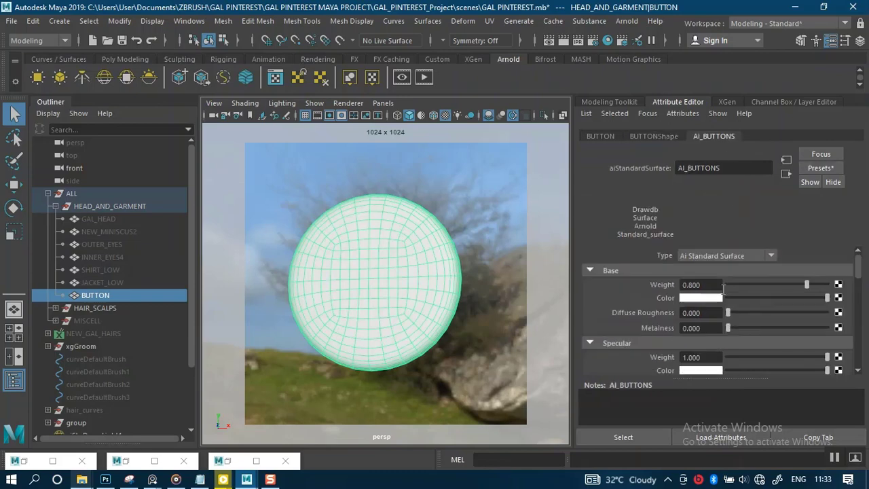
left_click_drag(753, 287, 744, 285)
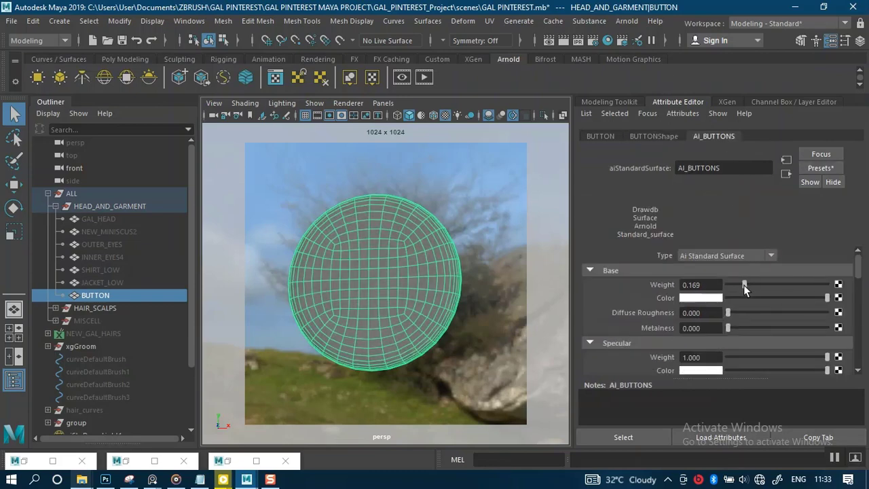
Collapse the Transmission settings of AI_BUTTONS and raise its specular roughness to about 0.318.
scroll(729, 322, "down", 5)
scroll(729, 323, "down", 2)
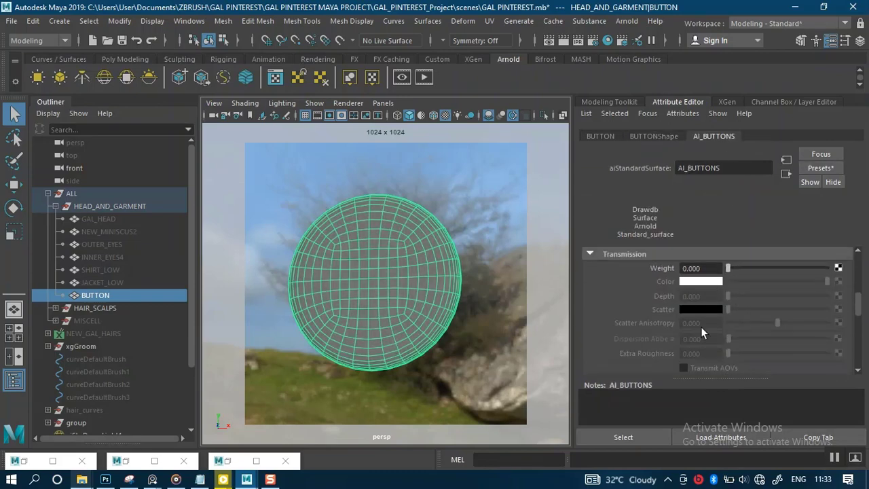
left_click(603, 256)
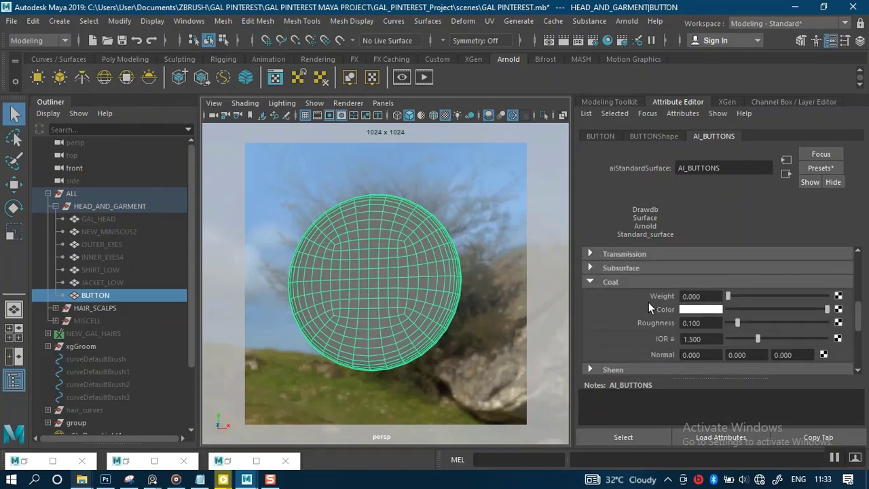
scroll(677, 308, "up", 10)
scroll(742, 350, "down", 4)
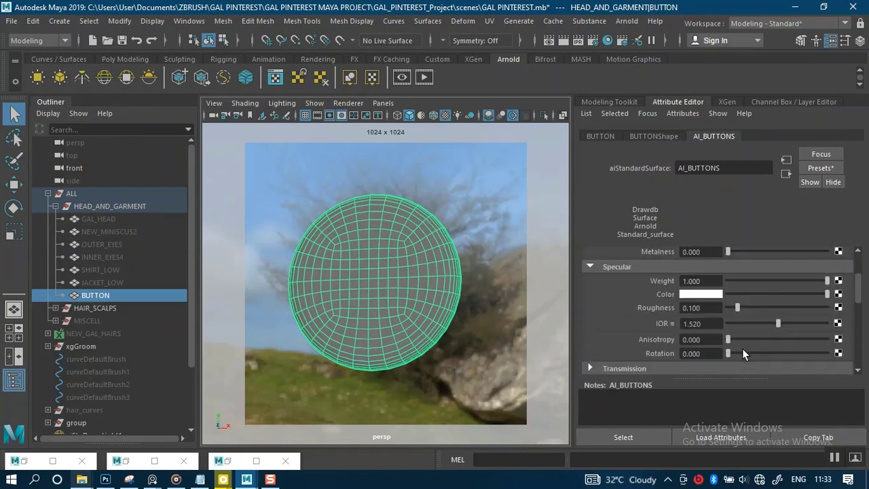
left_click_drag(740, 306, 759, 313)
Start rendering the button in the Arnold RenderView so the whole frame can be inspected.
left_click(234, 456)
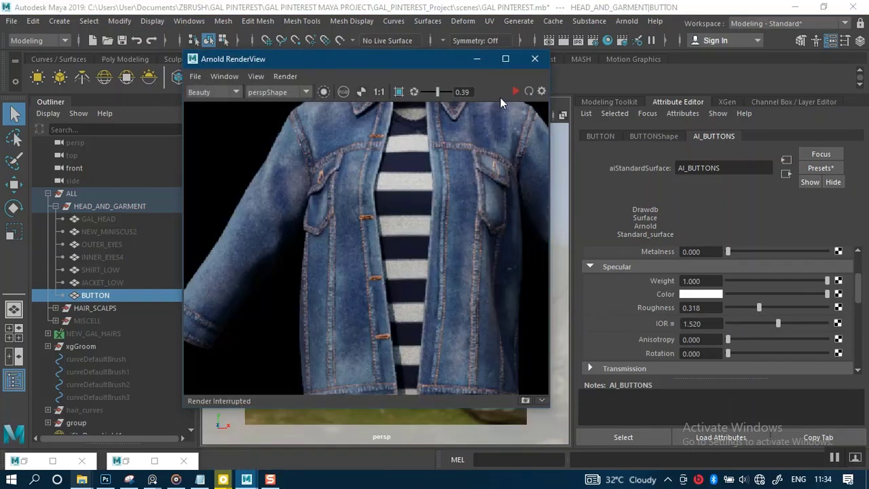
left_click(521, 90)
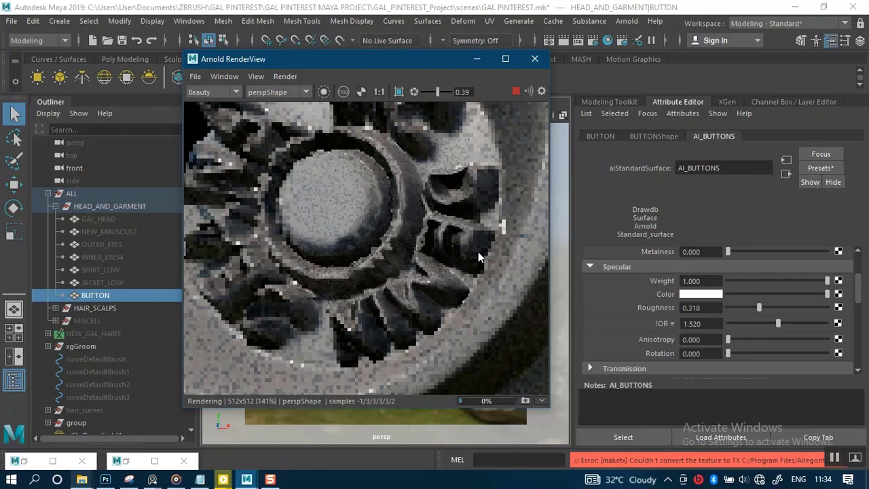
scroll(398, 269, "down", 2)
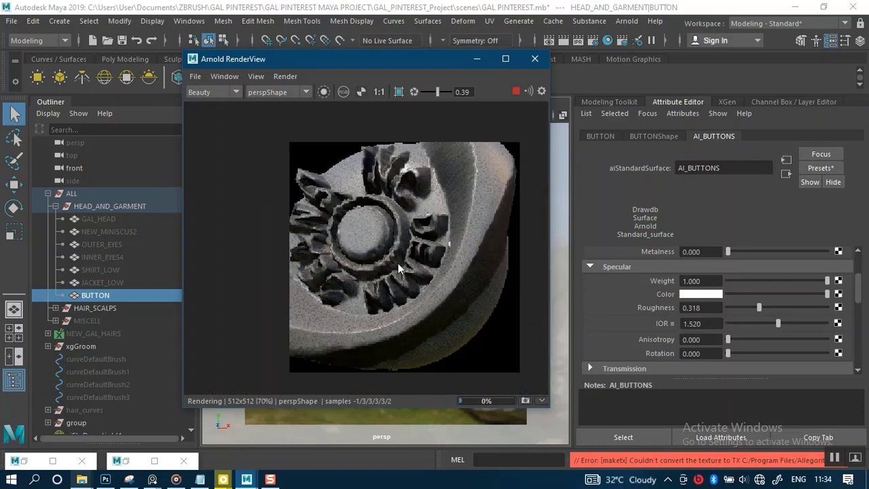
In BUTTONShape's Arnold displacement attributes, set the Scalar Zero Value to 0.5.
left_click(645, 134)
left_click(645, 136)
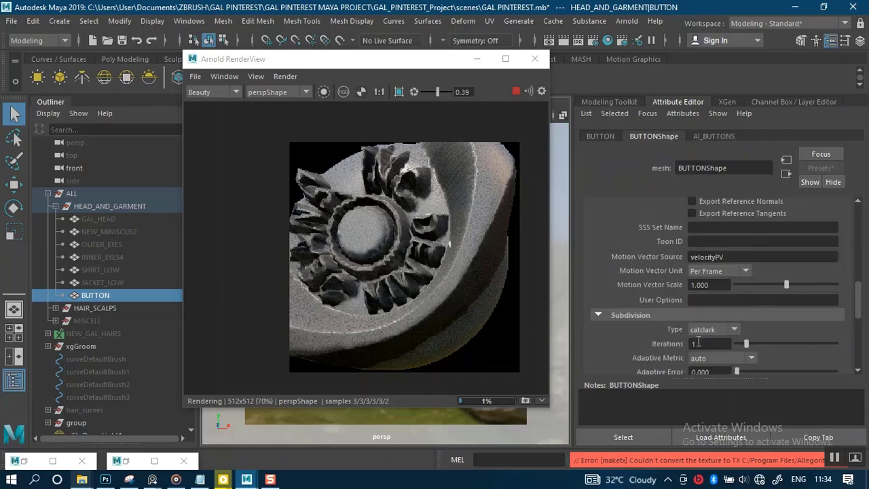
scroll(710, 313, "down", 5)
left_click(706, 290)
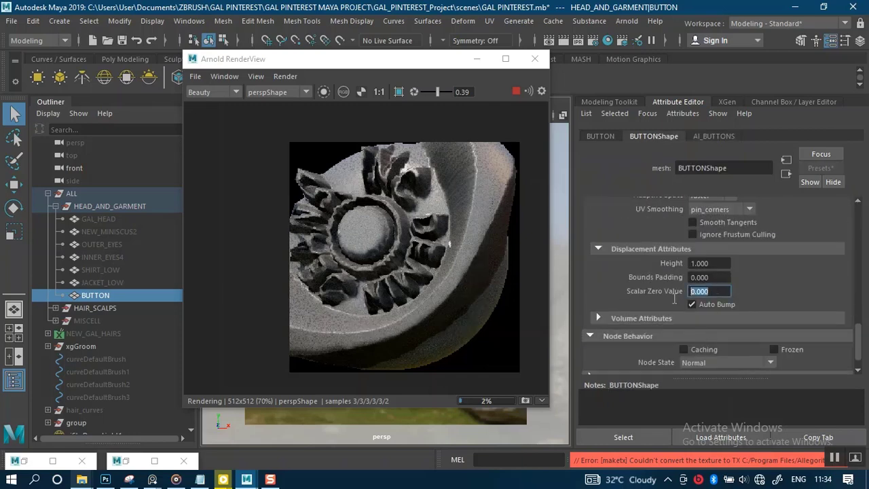
type("0.5")
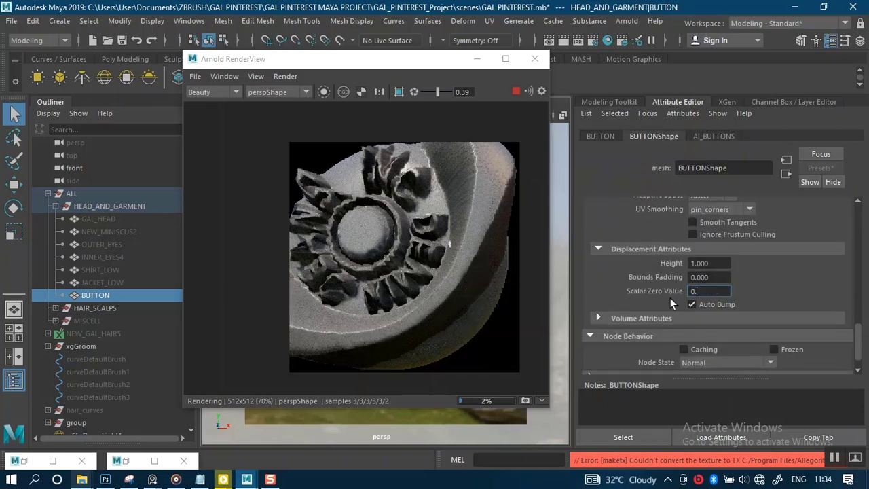
key("Return")
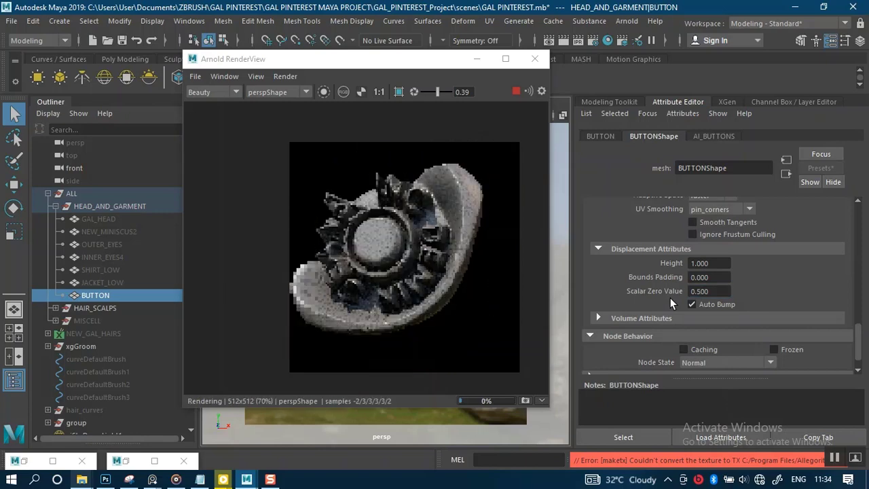
Raise BUTTONShape's displacement Scalar Zero Value to 1.
left_click(706, 291)
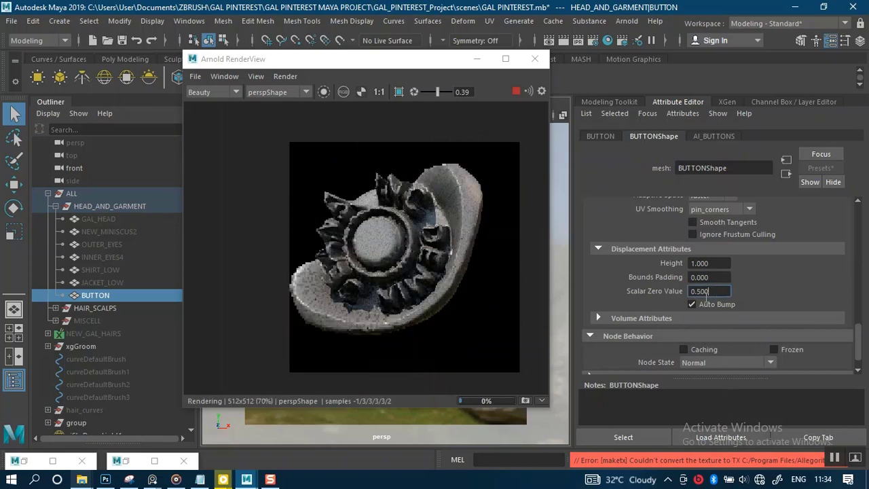
type("1")
key("Return")
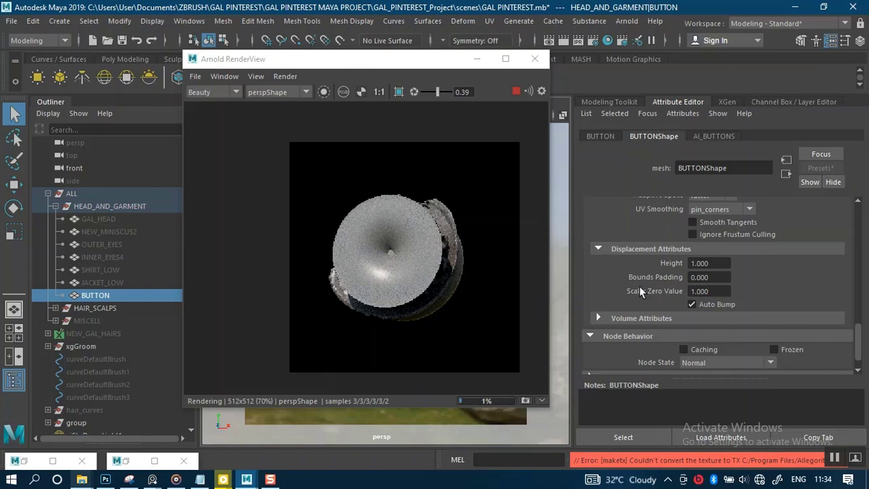
Set BUTTONShape's displacement Height to 0.2 and inspect the rendered lettering up close.
left_click_drag(710, 264, 674, 268)
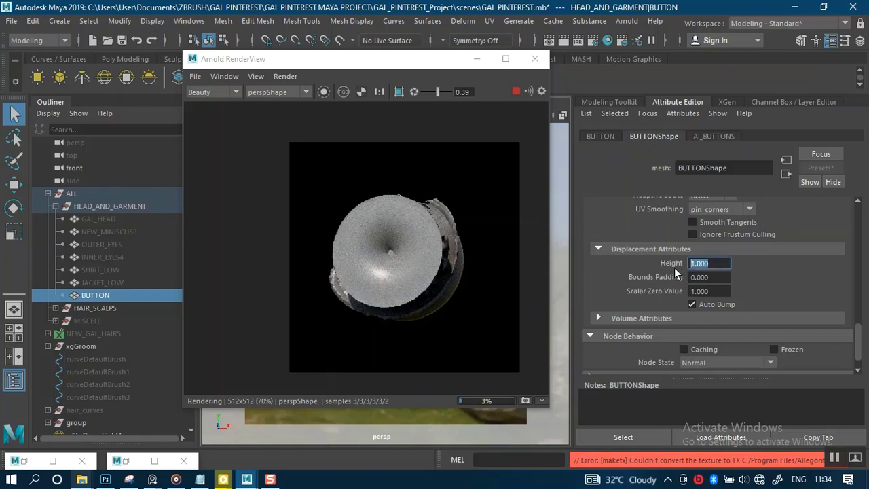
key("BackSpace")
type("0.2")
key("Return")
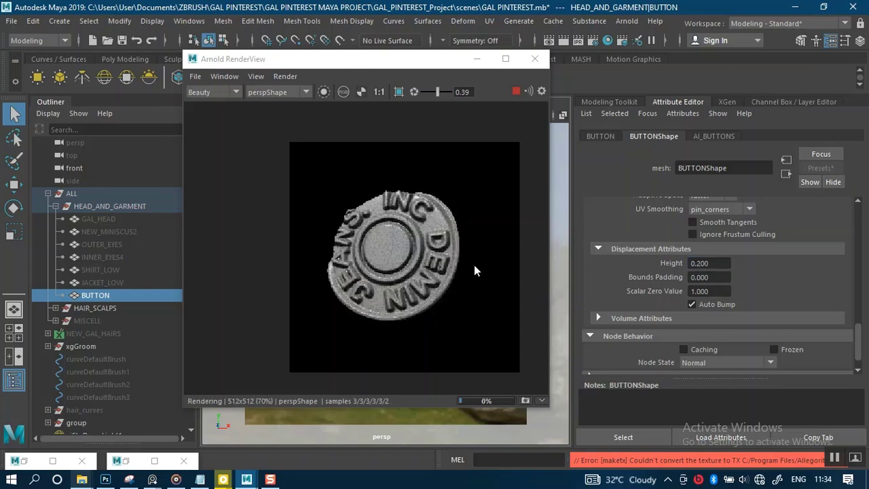
scroll(432, 268, "up", 1)
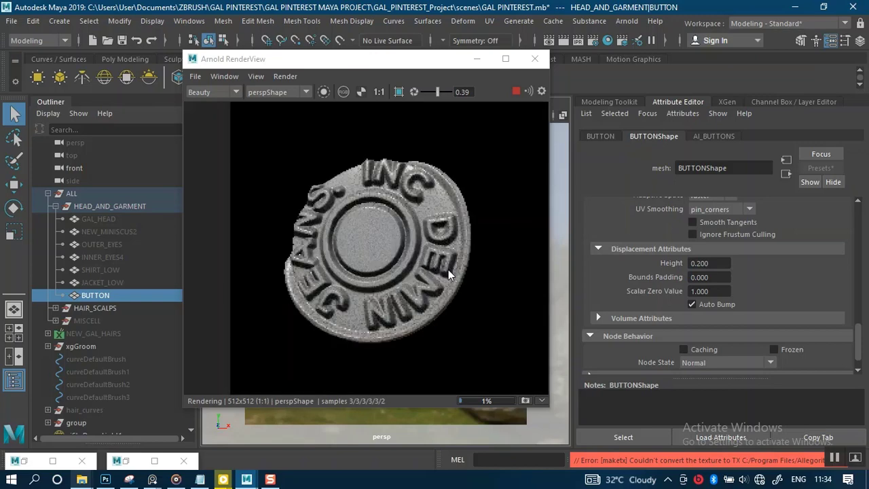
Lower BUTTONShape's displacement Scalar Zero Value to 0.5 while keeping the current displacement Height.
left_click(703, 291)
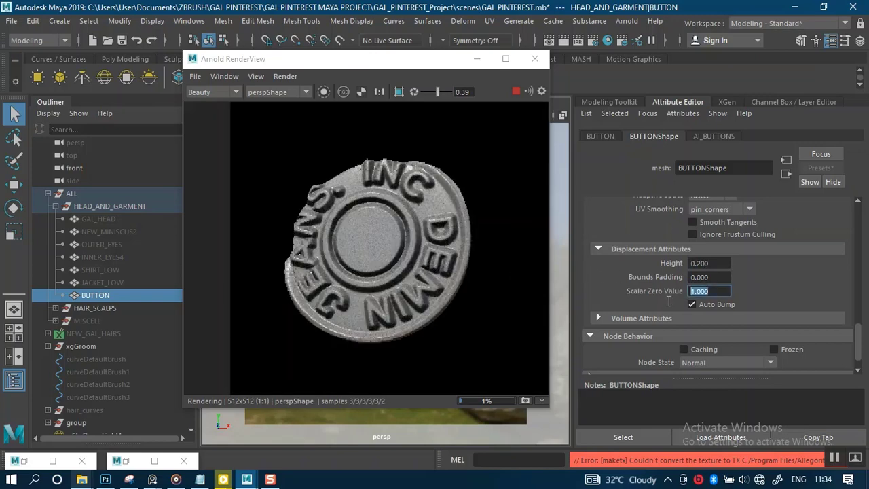
type("0.")
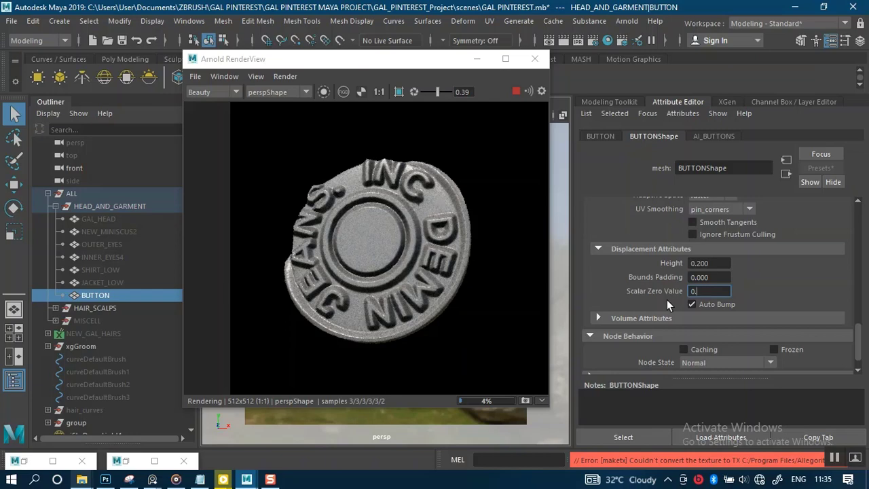
type("5")
key("Return")
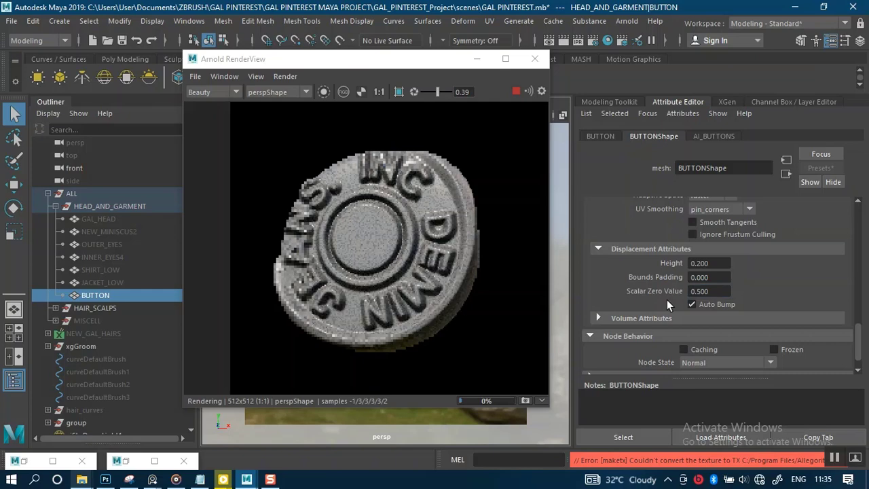
Set BUTTONShape's displacement Scalar Zero Value to 0.
left_click_drag(721, 291, 661, 309)
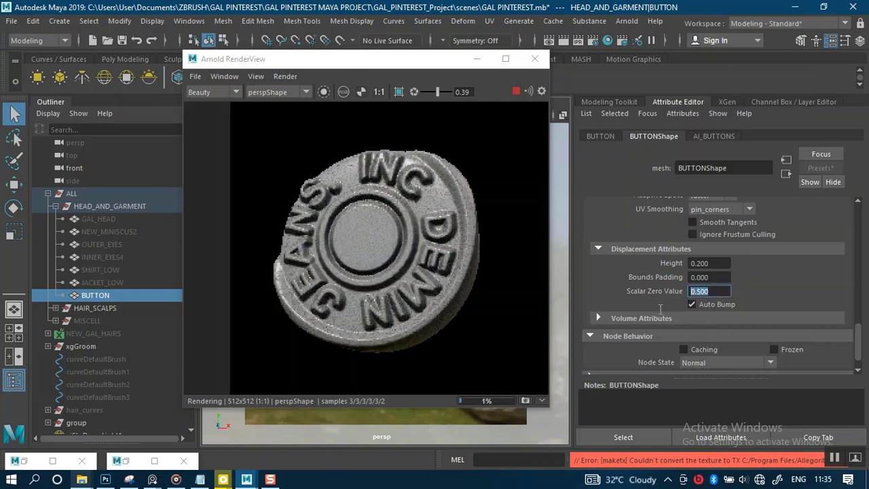
type("0")
key("Return")
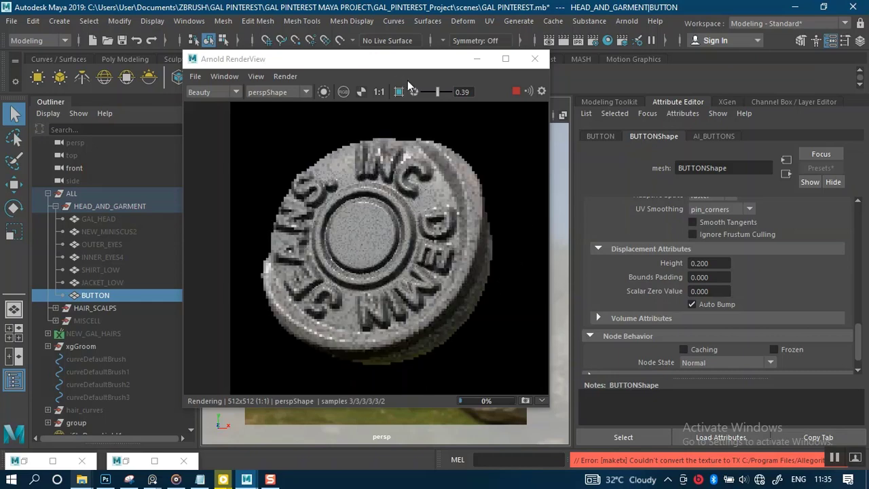
Reposition the button in the perspective view and examine its edge and lettering in the live render.
left_click_drag(375, 61, 666, 74)
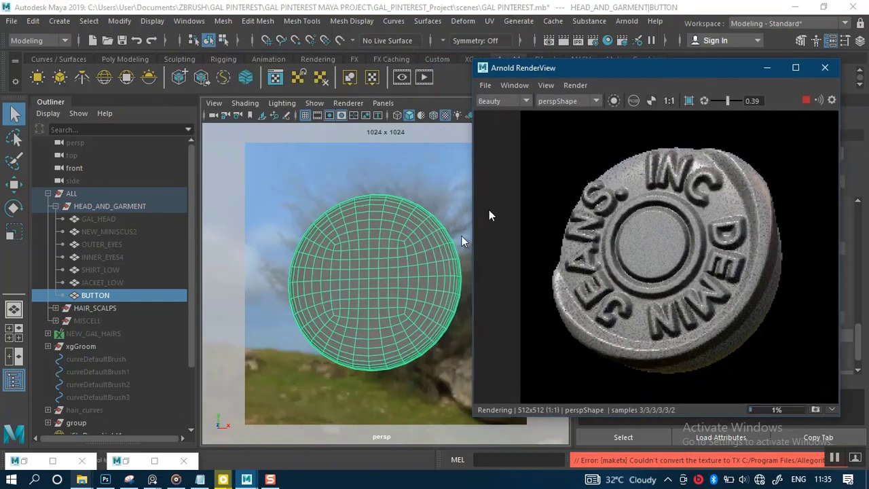
left_click_drag(389, 282, 399, 297, "alt")
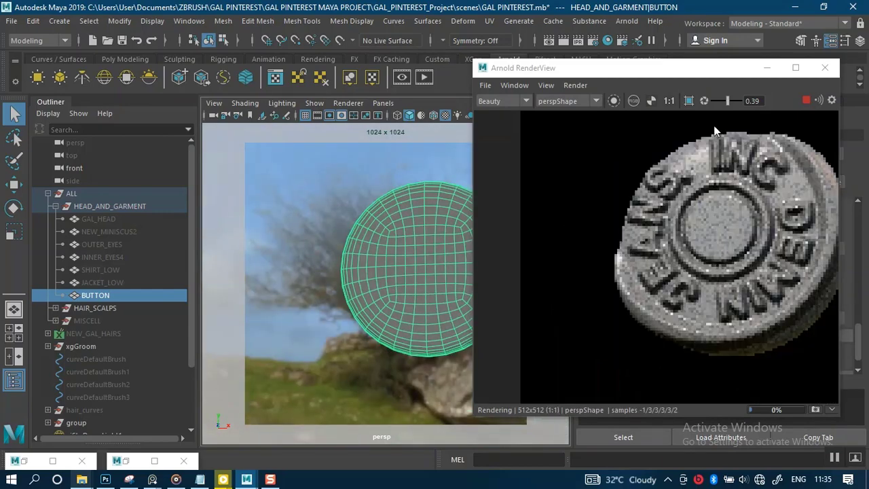
left_click_drag(662, 77, 360, 72)
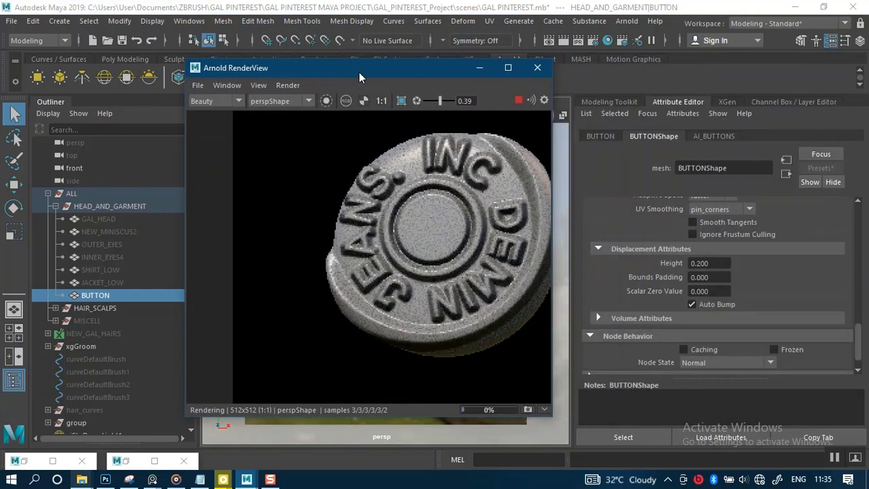
scroll(419, 224, "down", 1)
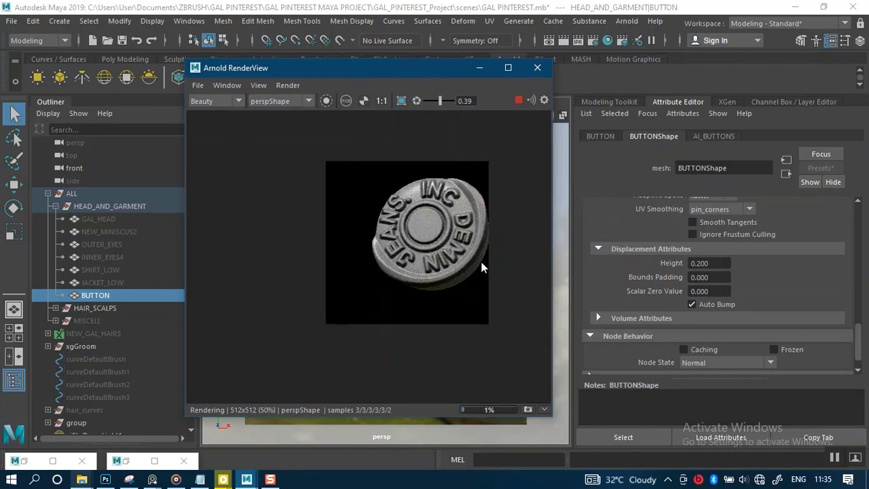
scroll(461, 264, "up", 1)
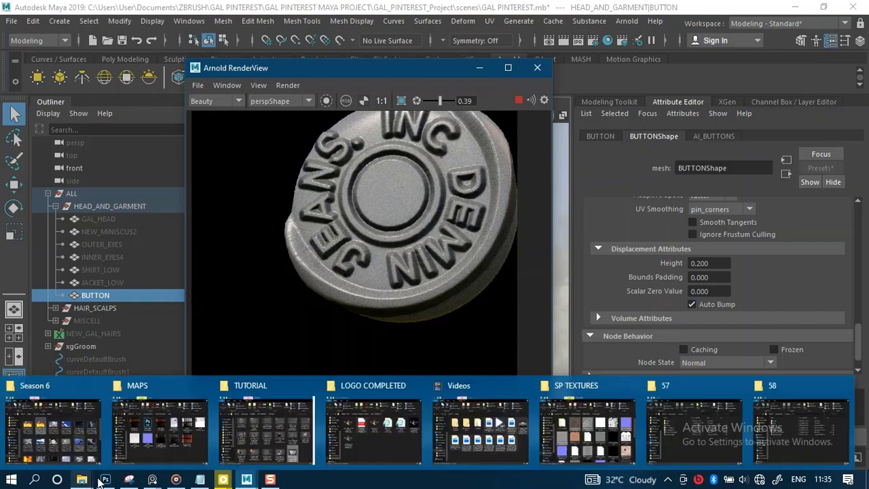
Bring BUTTONS1_Height.png from the SP TEXTURES folder into Photoshop to inspect the height map.
mouse_move(109, 480)
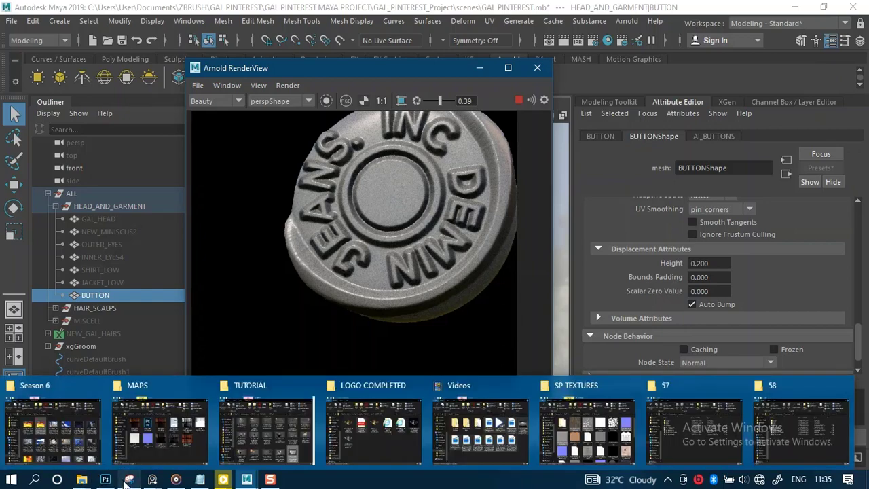
mouse_move(151, 480)
mouse_move(82, 480)
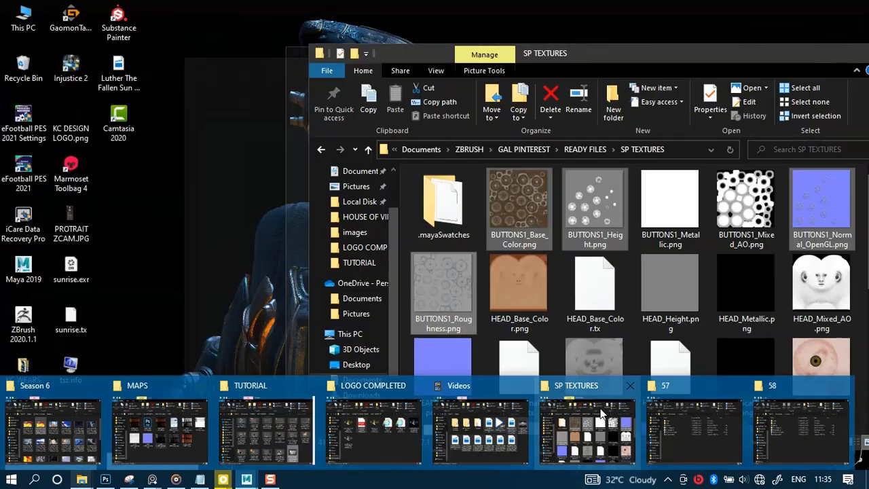
left_click(596, 410)
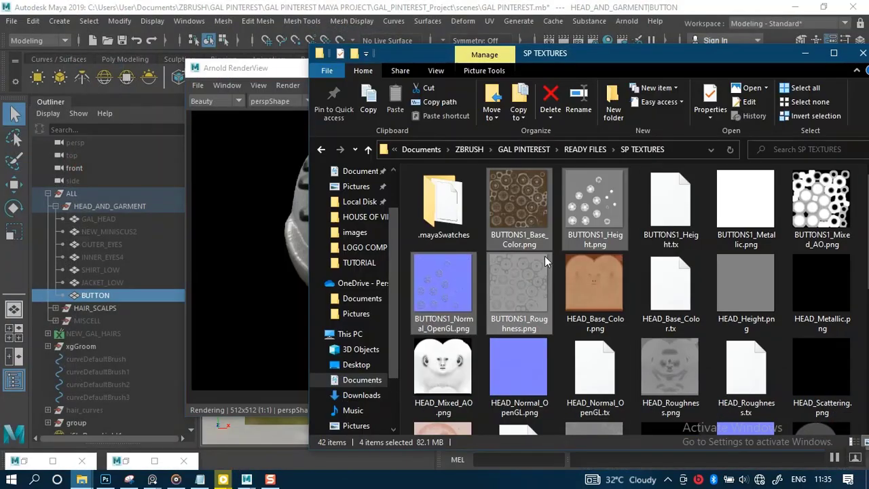
left_click(615, 196)
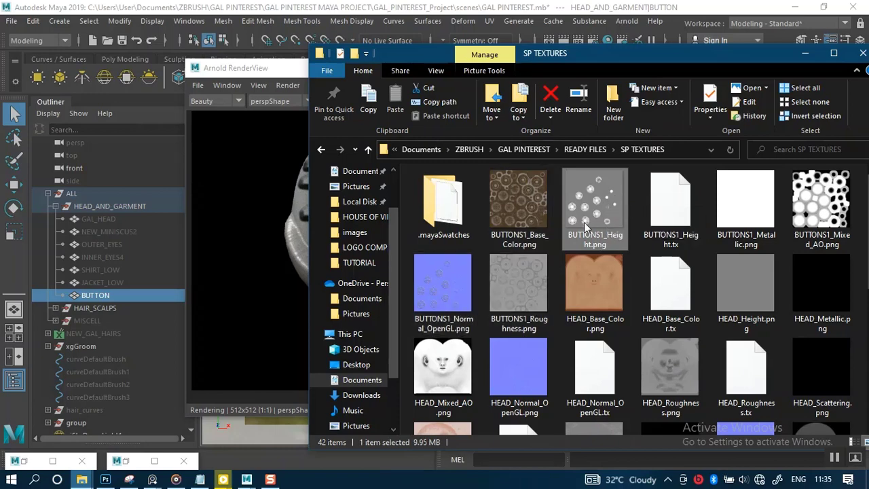
left_click_drag(585, 227, 264, 317)
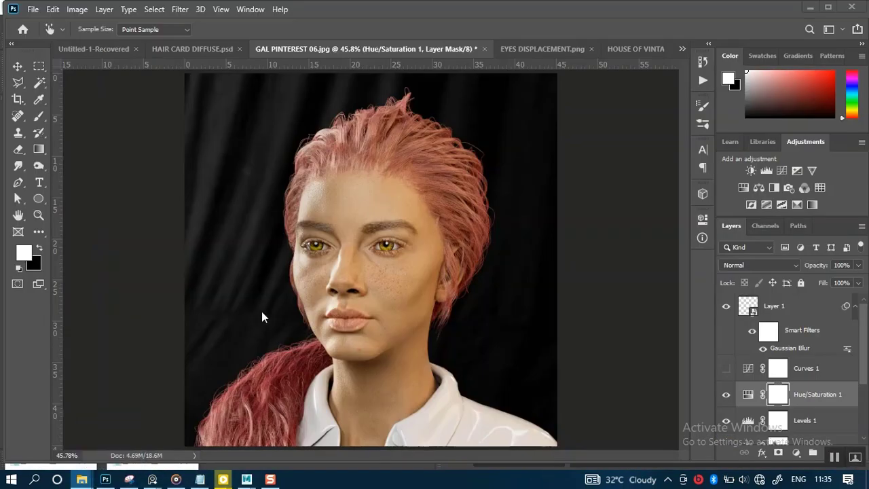
left_click_drag(398, 237, 408, 237)
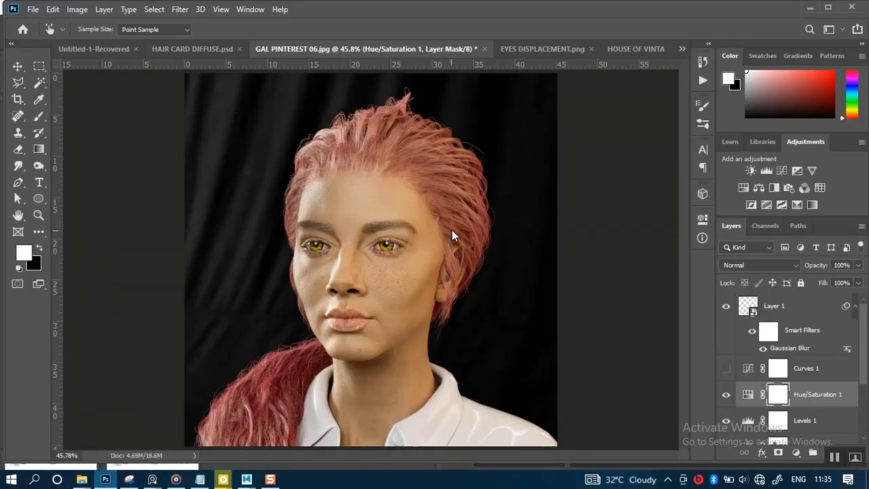
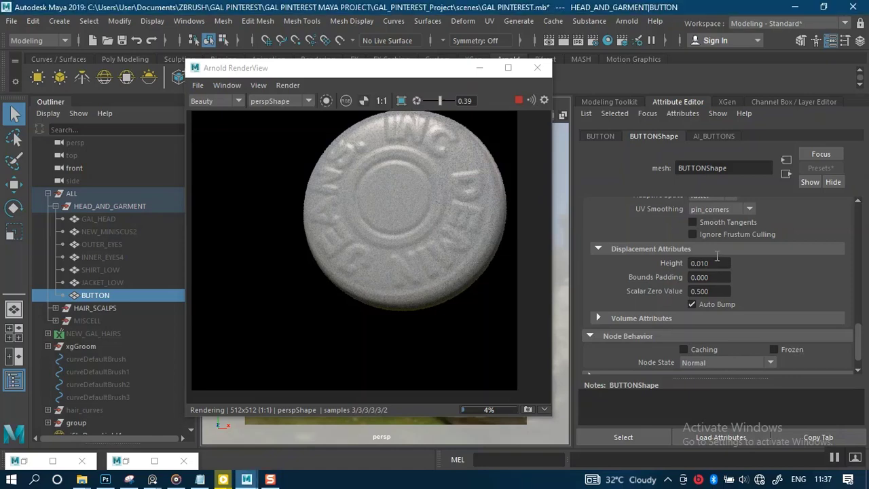
Back in Maya, set BUTTONShape's displacement Height to 0.05.
left_click(715, 263)
type("0.05")
key("Return")
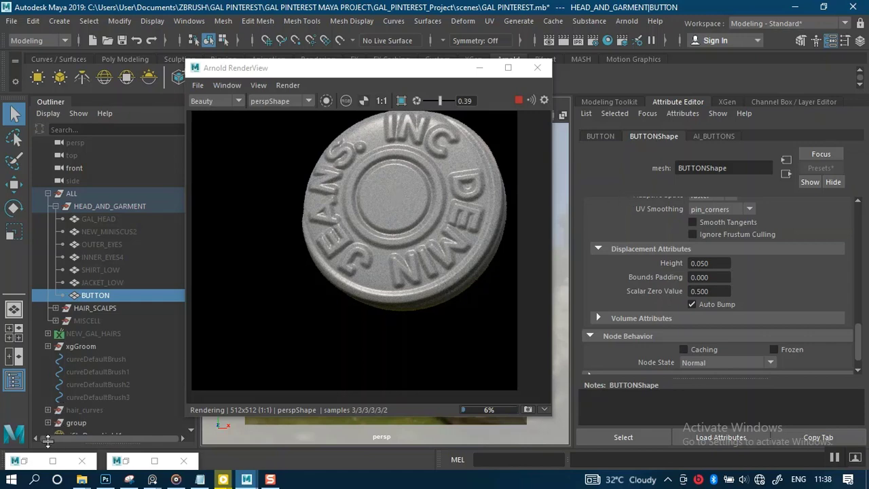
Set the color space of the BUTTONS1_Normal_OpenGL.png file node to Raw in Hypershade.
left_click(32, 466)
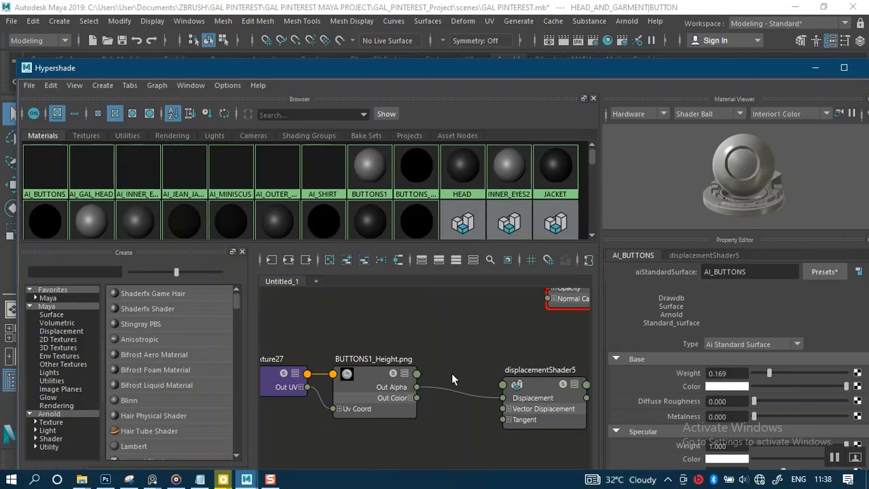
scroll(451, 374, "down", 5)
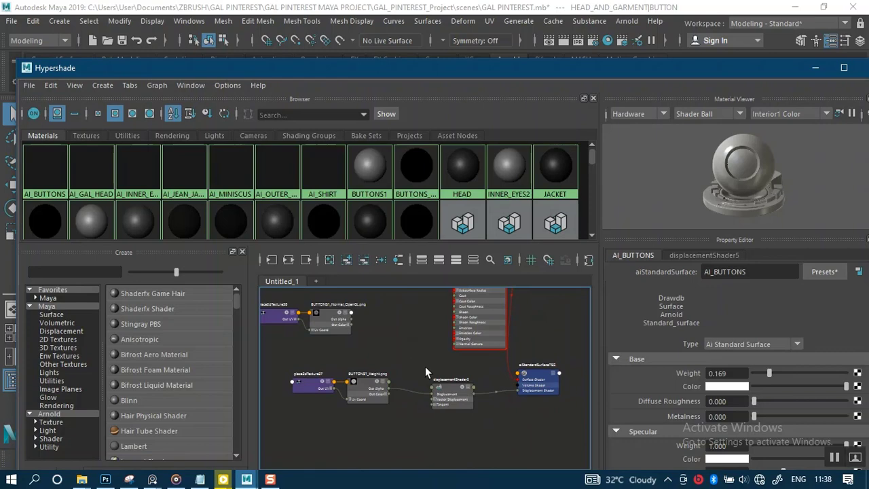
scroll(425, 372, "up", 3)
scroll(428, 366, "down", 2)
middle_click_drag(433, 354, 454, 362)
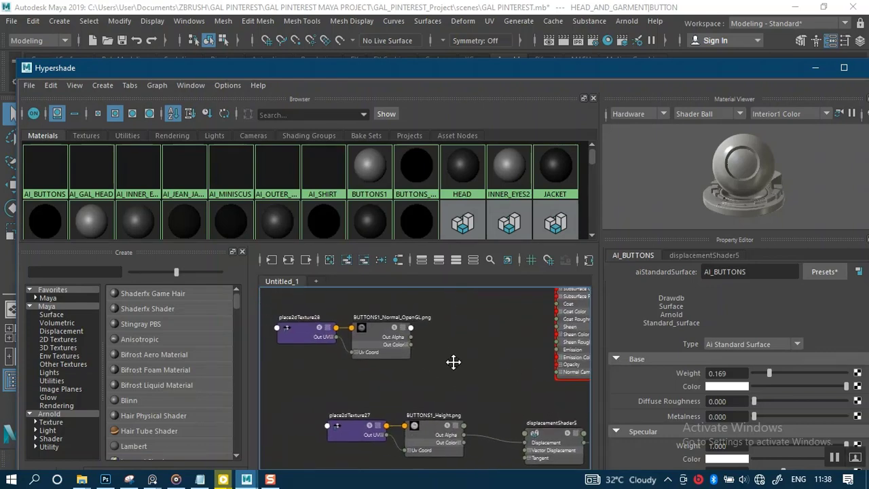
key("f")
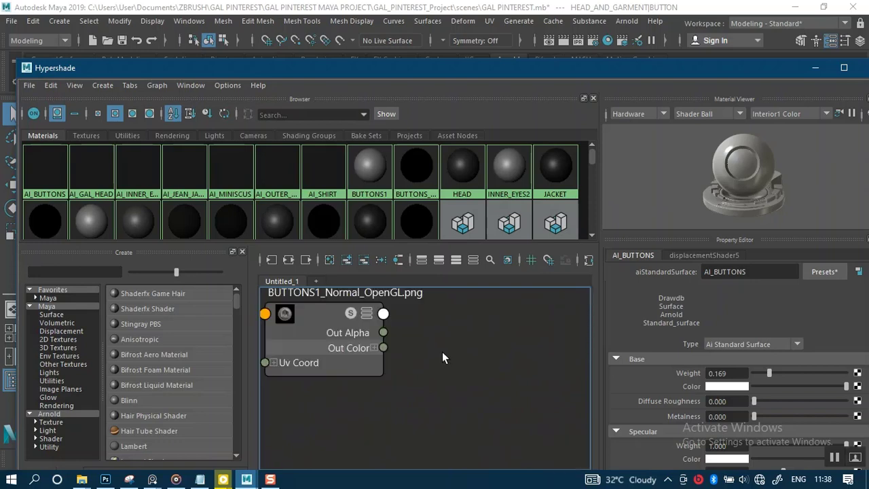
left_click(318, 330)
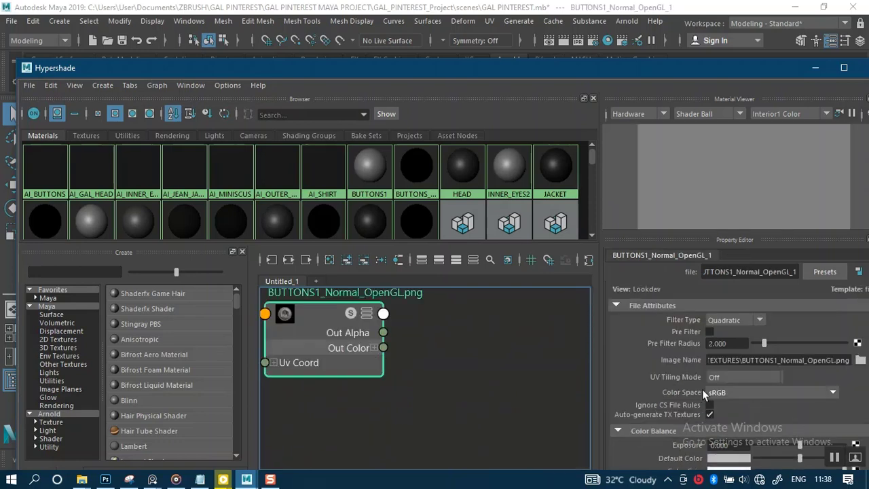
left_click(778, 395)
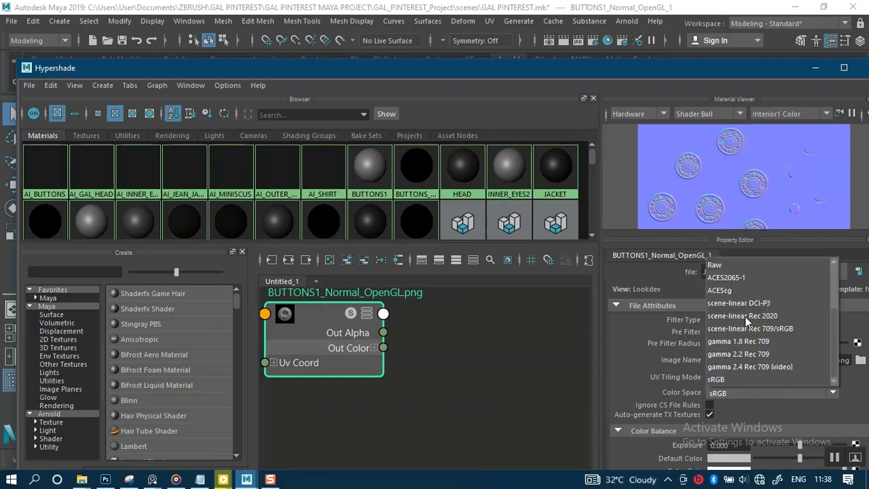
left_click(742, 269)
scroll(705, 390, "down", 3)
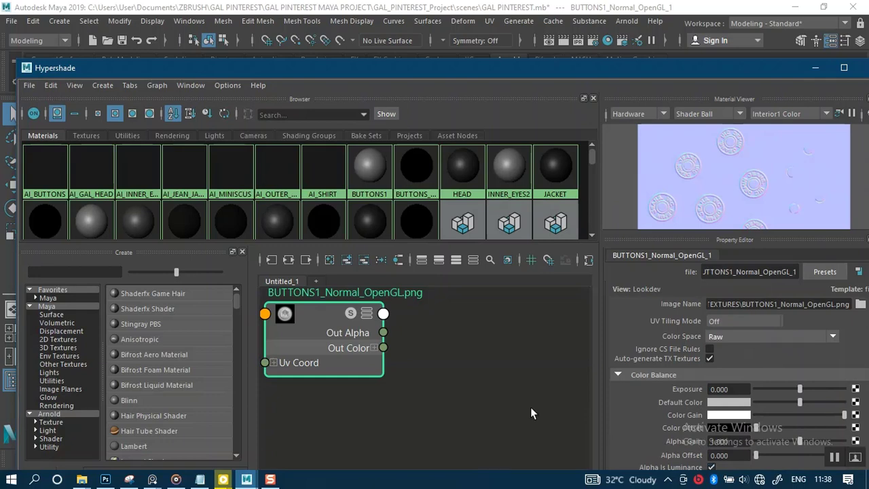
Inspect the BUTTONS1_Height.png node's color space and color balance settings.
scroll(473, 382, "down", 4)
middle_click_drag(471, 374, 427, 293, "alt")
left_click(394, 384)
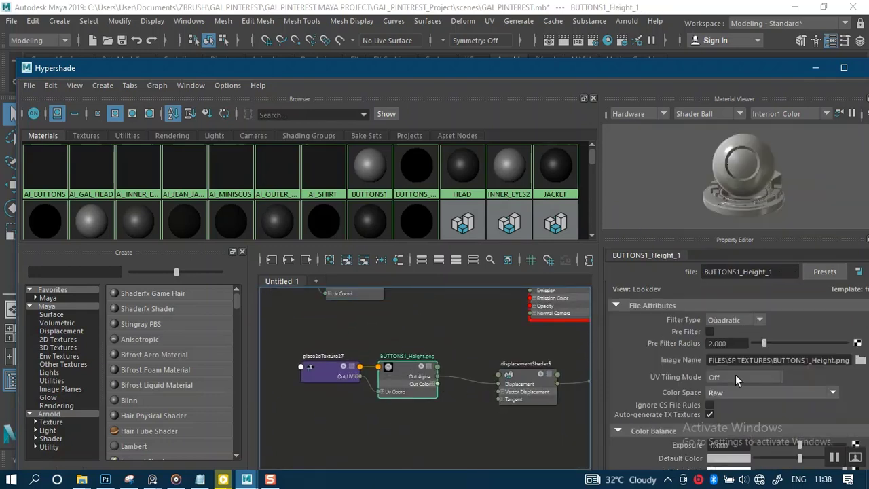
scroll(741, 406, "down", 2)
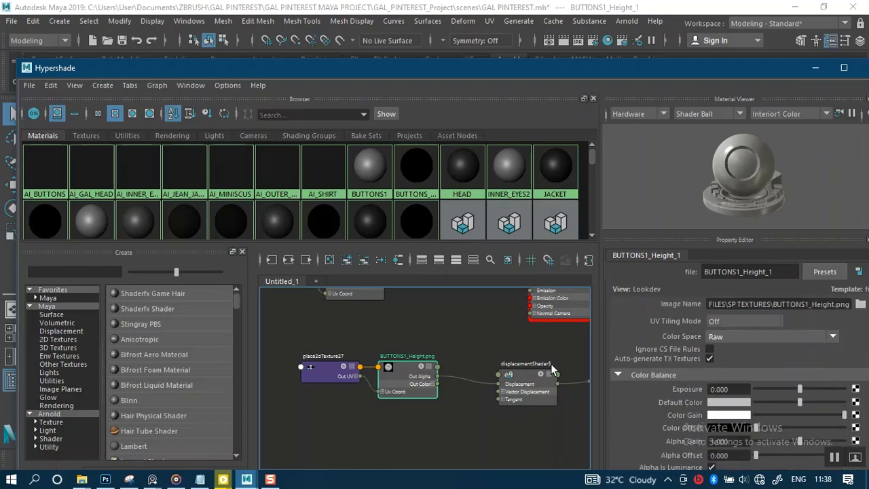
scroll(424, 324, "up", 2)
scroll(421, 385, "down", 3)
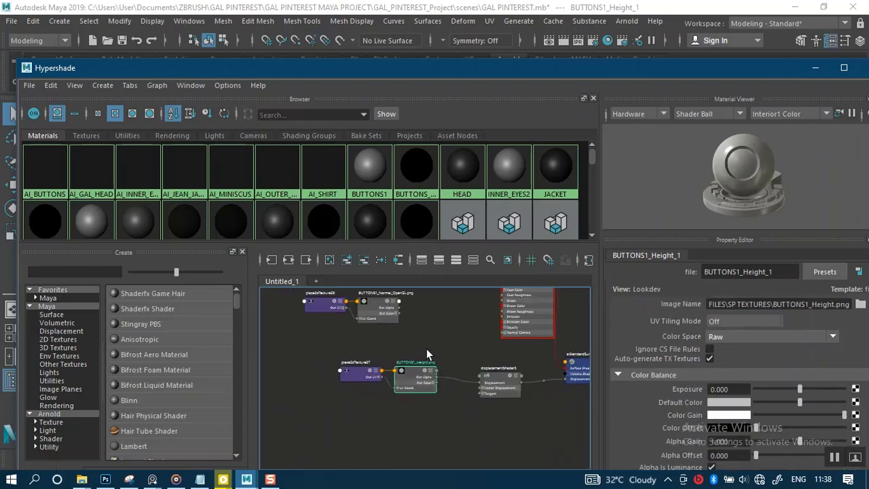
Add an aiNormalMap node and place it between the BUTTONS1_Normal_OpenGL.png node and the AI_BUTTONS shader.
left_click(367, 334)
scroll(451, 362, "up", 3)
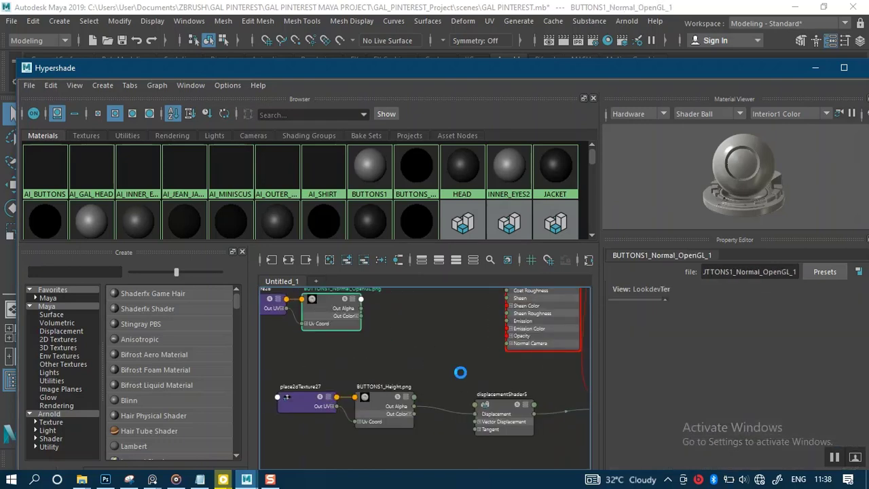
left_click(458, 374)
key("Tab")
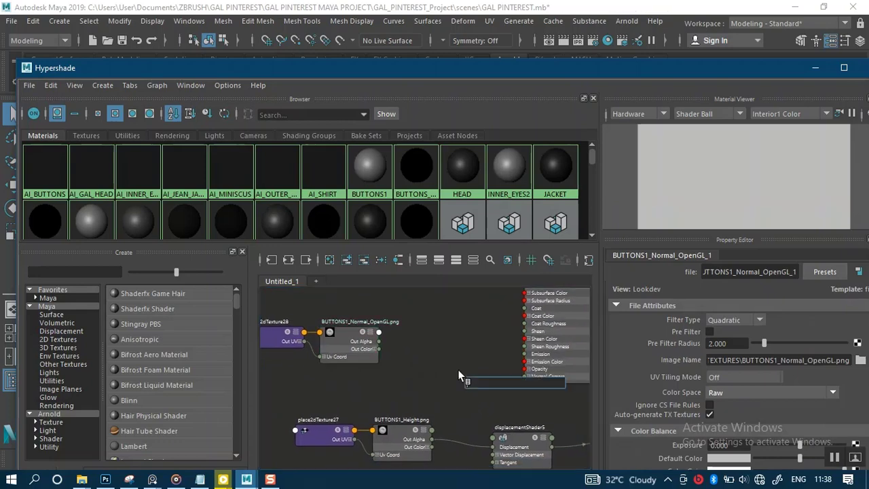
type("aino")
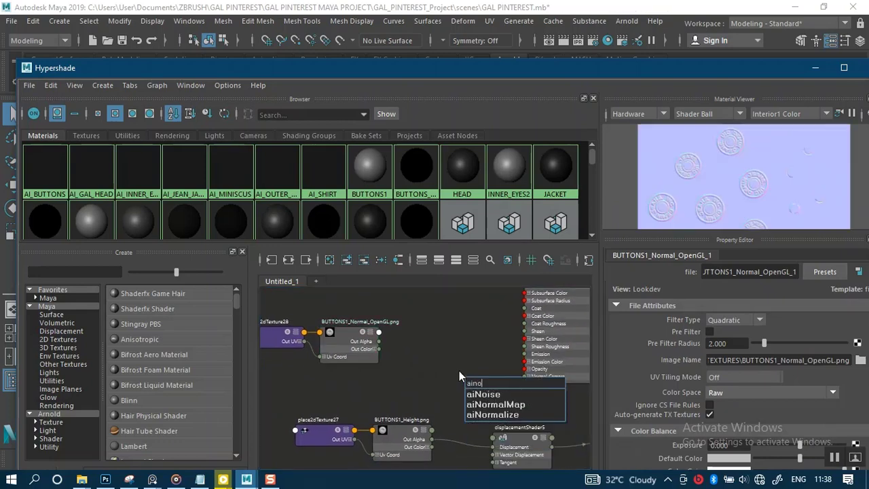
left_click(492, 405)
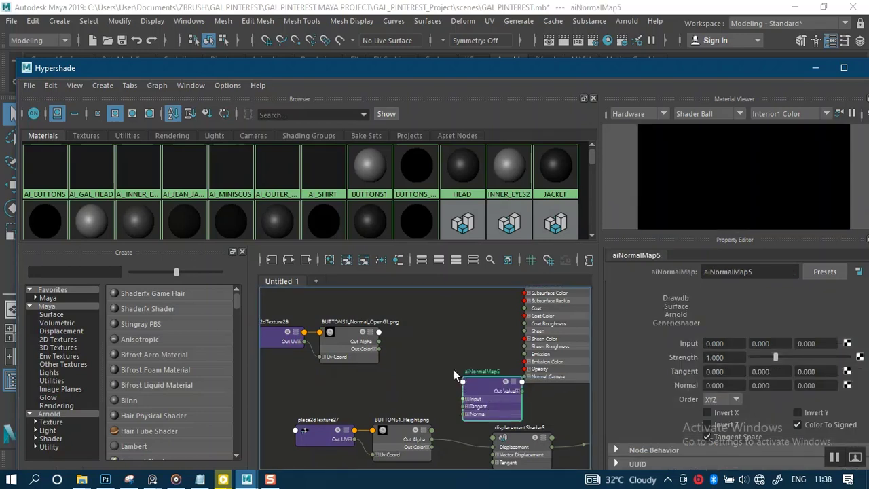
left_click_drag(483, 397, 450, 375)
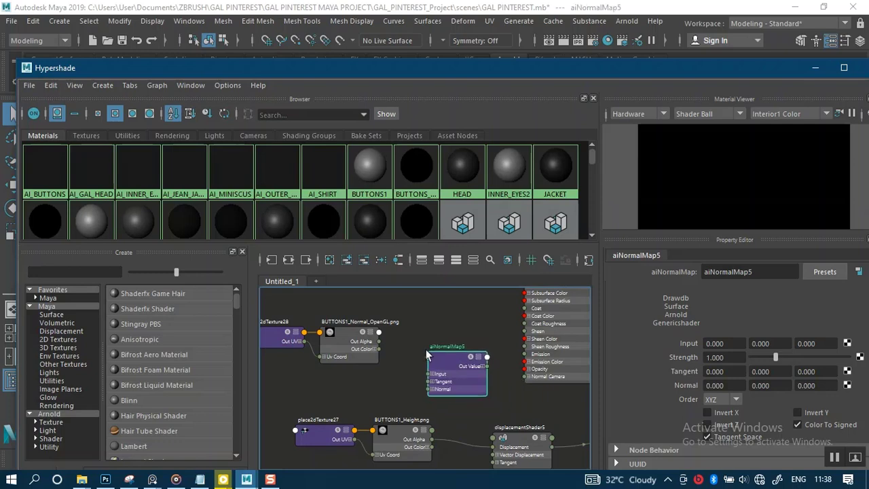
Connect the normal texture's Out Color to the aiNormalMap Input, and its Out Value to the AI_BUTTONS Normal Camera.
scroll(426, 349, "up", 2)
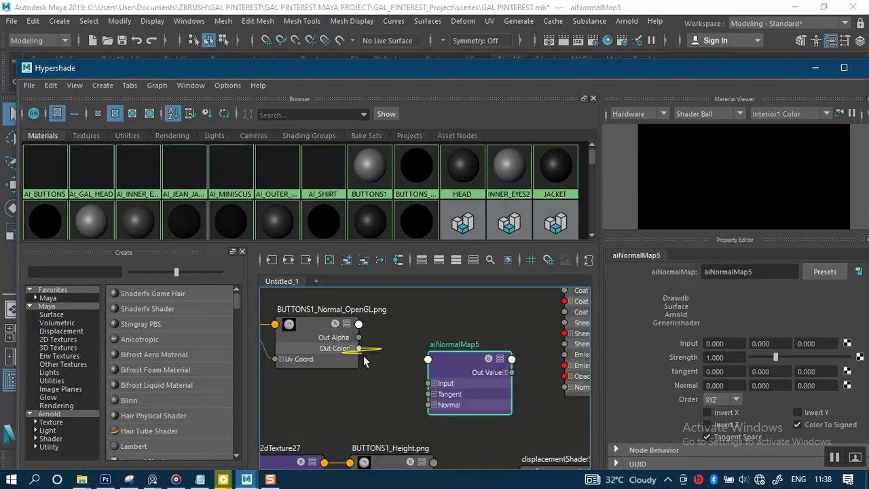
left_click_drag(358, 349, 428, 383)
left_click_drag(512, 373, 565, 387)
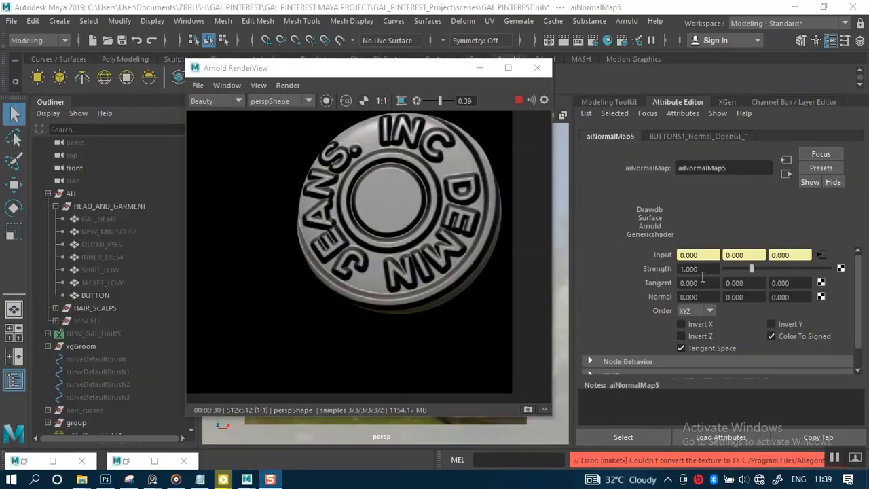
Set the button's aiNormalMap Strength to 0.5.
left_click_drag(703, 271, 672, 278)
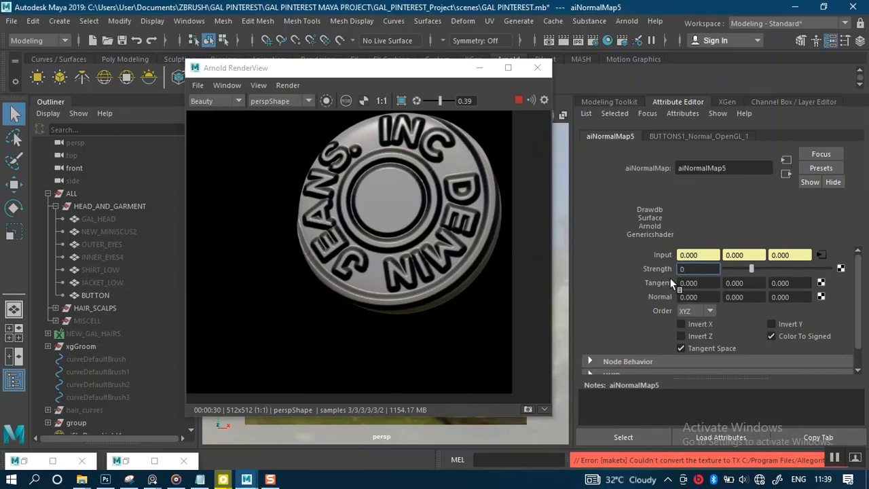
type("0.5")
key("Return")
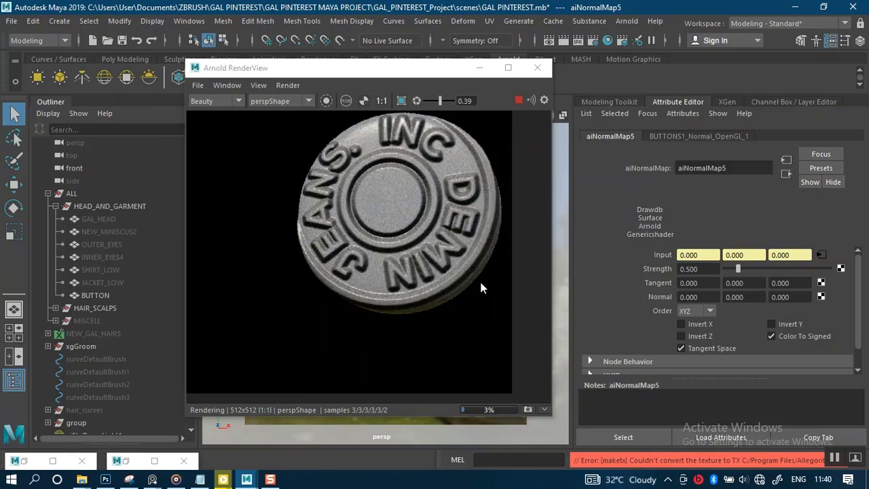
Check the button's normal map connections in the shading network and stop the live render.
left_click(47, 461)
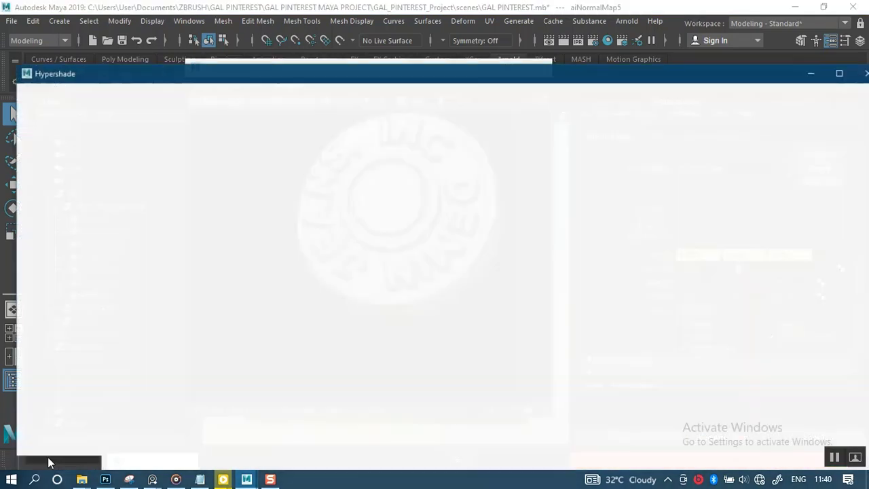
scroll(427, 329, "up", 3)
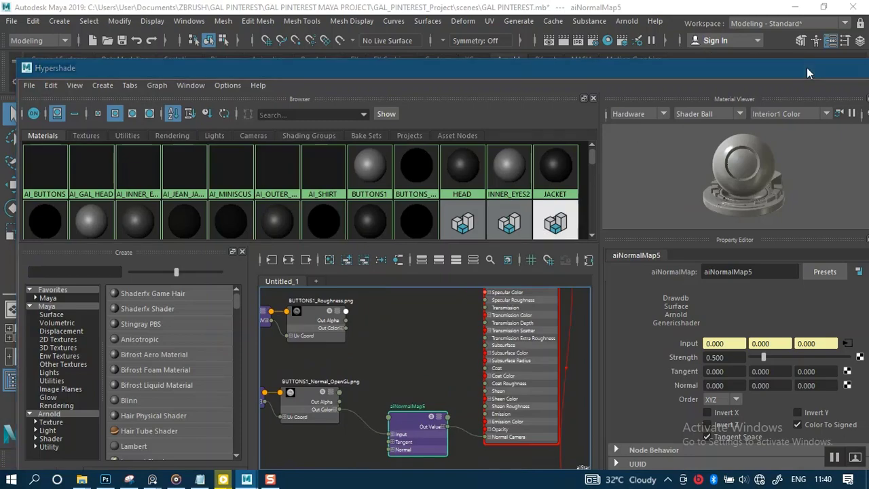
left_click(815, 67)
left_click(519, 101)
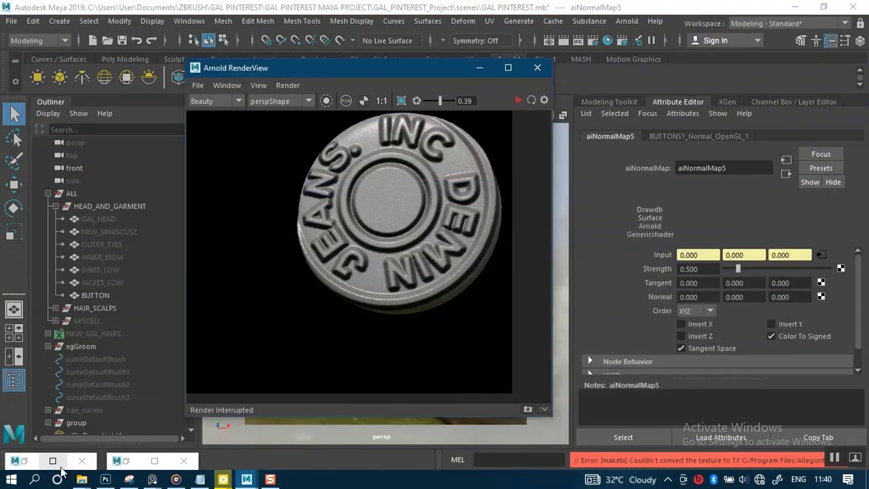
Raise the AI_BUTTONS material's Metalness to 1 and restart the Arnold render.
left_click(30, 464)
mouse_move(412, 316)
middle_mouse_down()
mouse_move(444, 326)
mouse_move(438, 311)
mouse_move(426, 310)
middle_mouse_up()
left_click(570, 317)
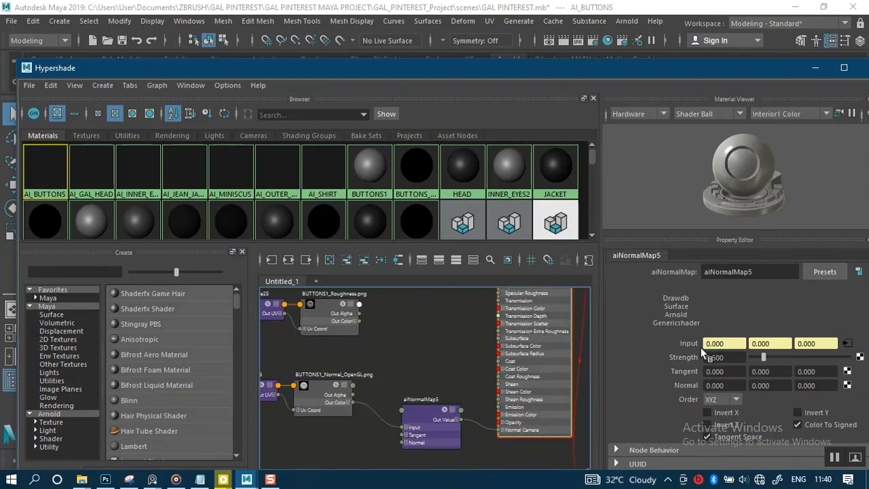
scroll(687, 385, "down", 5)
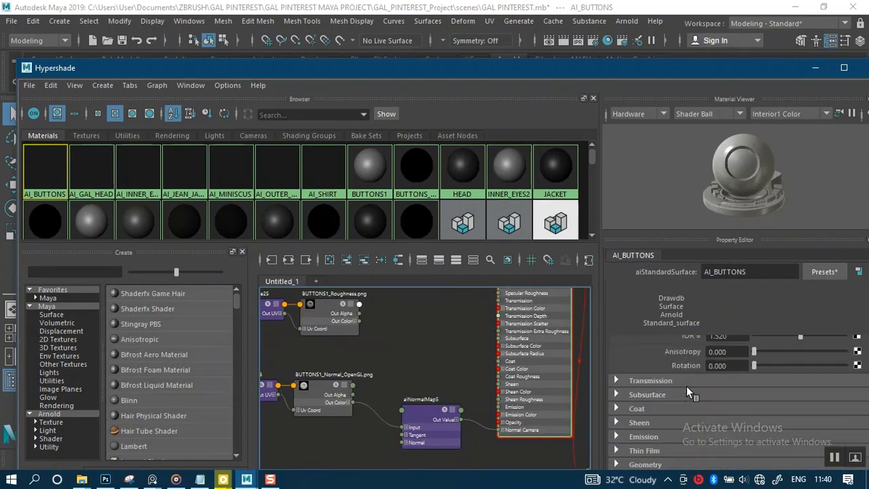
scroll(687, 386, "up", 3)
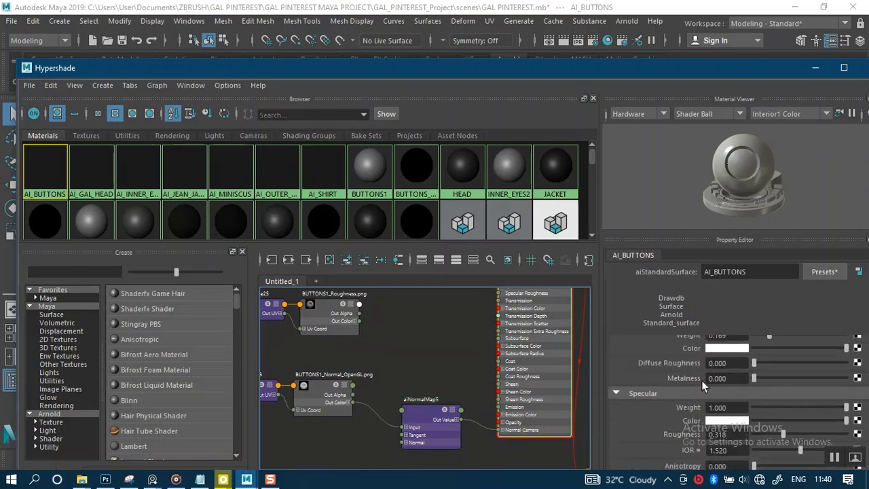
left_click_drag(759, 377, 868, 377)
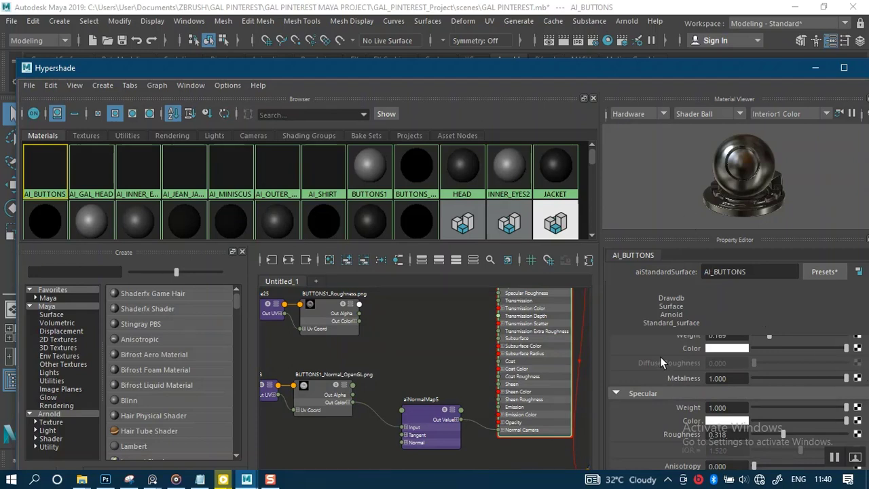
left_click(818, 72)
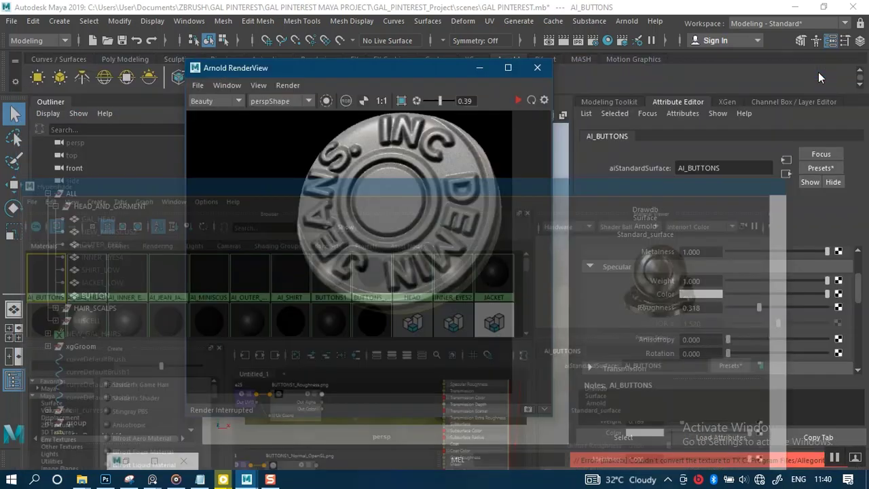
left_click(515, 101)
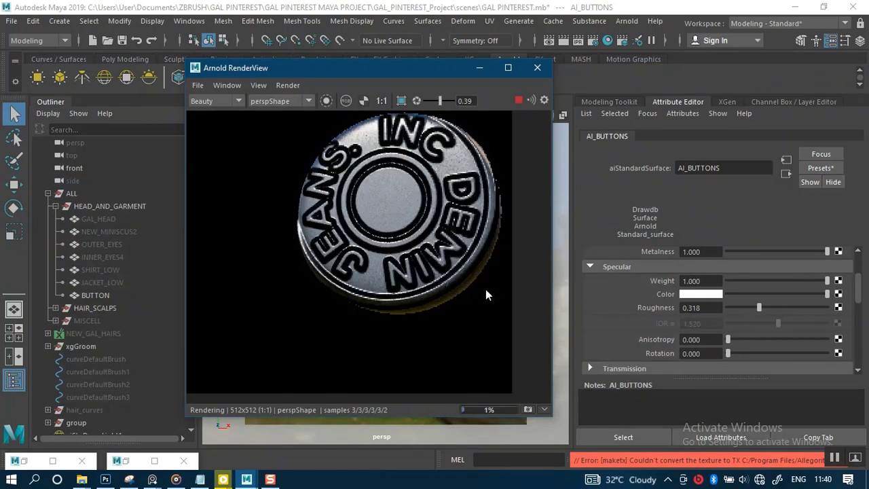
Set the BUTTONS1_Roughness.png node's color space to Raw and enable Alpha Is Luminance.
left_click(26, 462)
scroll(417, 367, "up", 4)
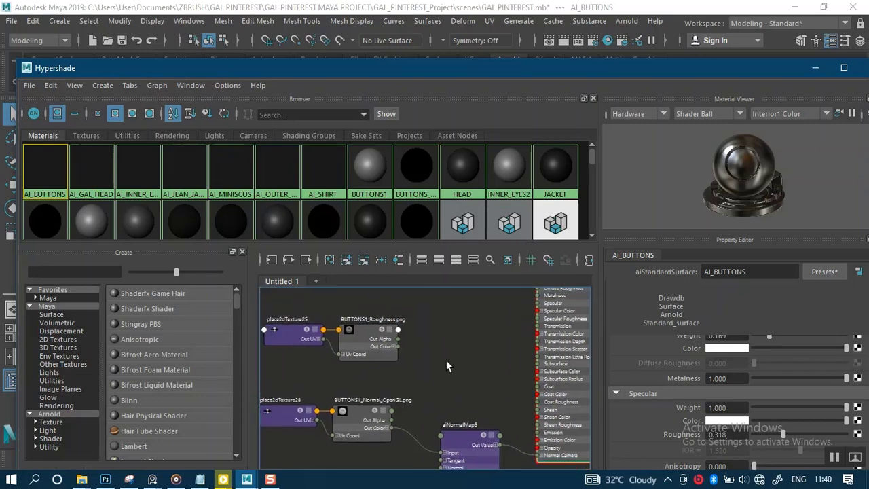
left_click(327, 331)
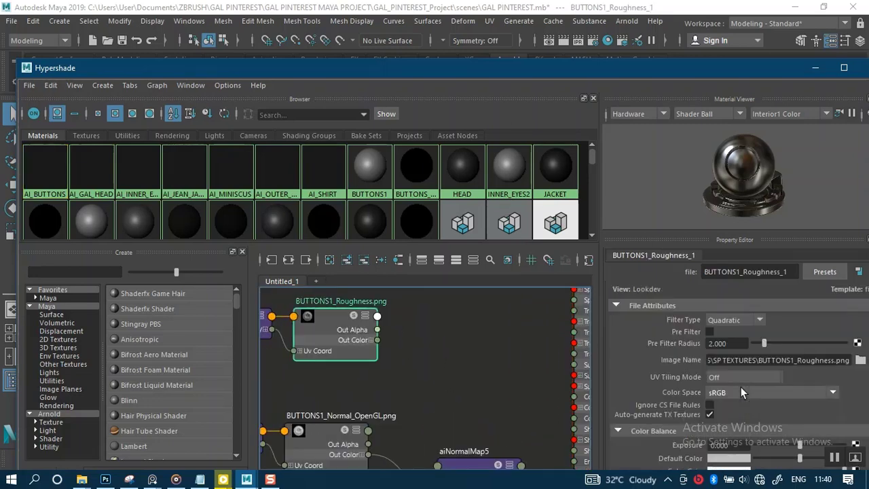
left_click(728, 391)
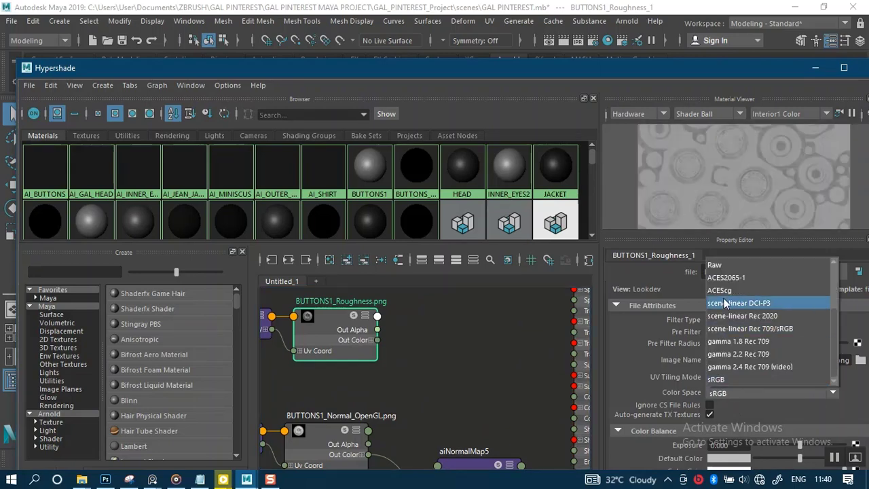
left_click(714, 265)
scroll(660, 364, "down", 2)
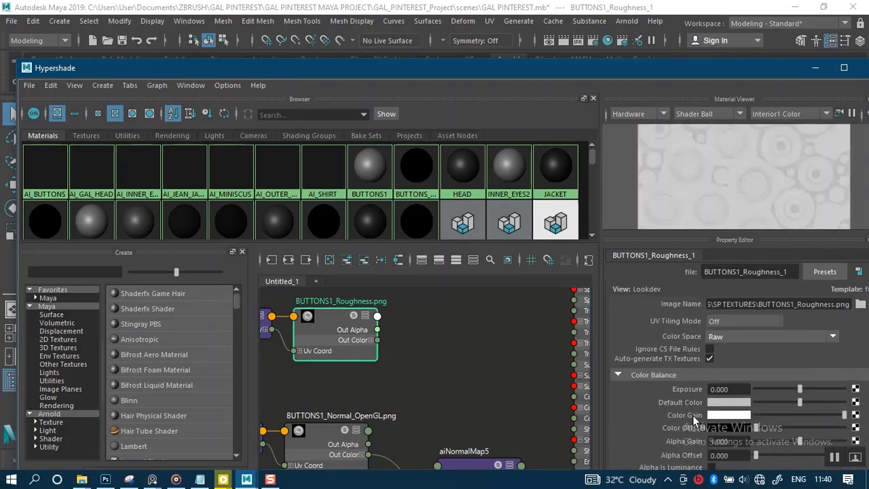
left_click(711, 467)
Connect the roughness texture's Out Alpha to the AI_BUTTONS Specular Roughness.
middle_click_drag(414, 332, 354, 348, "alt")
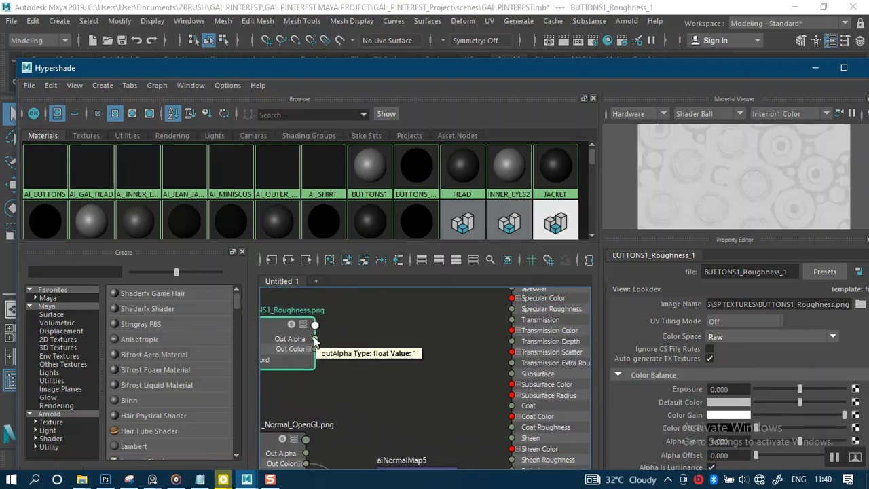
left_click_drag(315, 339, 515, 311)
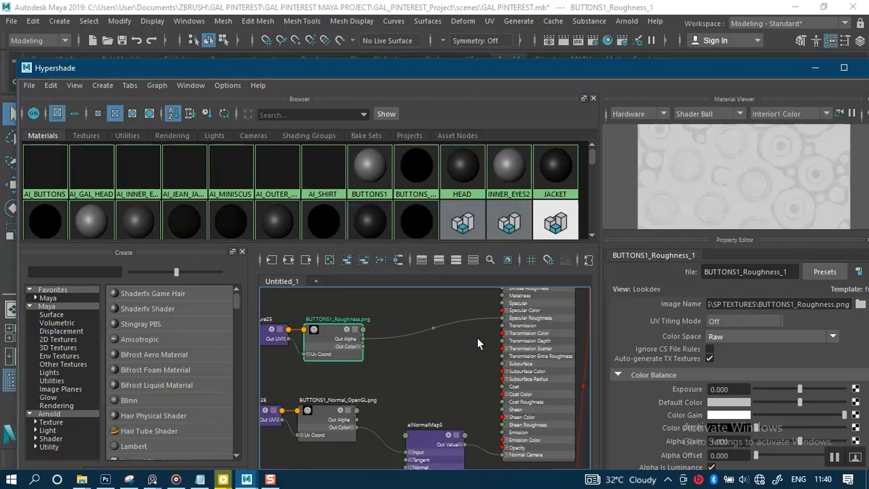
scroll(478, 337, "up", 1)
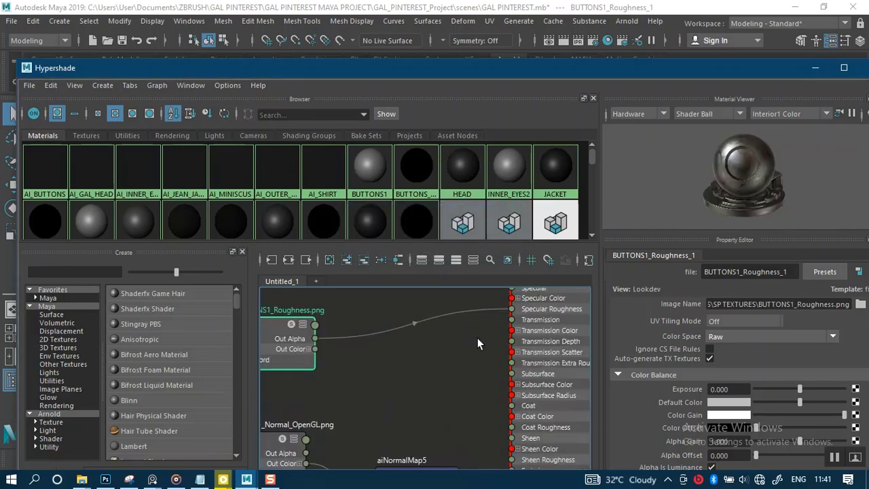
Examine the button's surface with the connected roughness map in the live Arnold render, up close and as a whole.
scroll(477, 337, "down", 1)
middle_click_drag(454, 370, 463, 436, "alt")
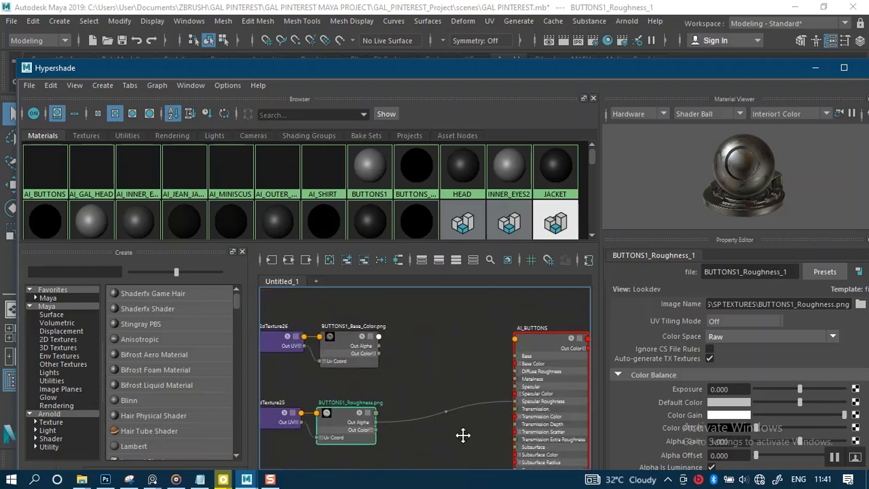
left_click_drag(530, 72, 528, 135)
left_click(452, 71)
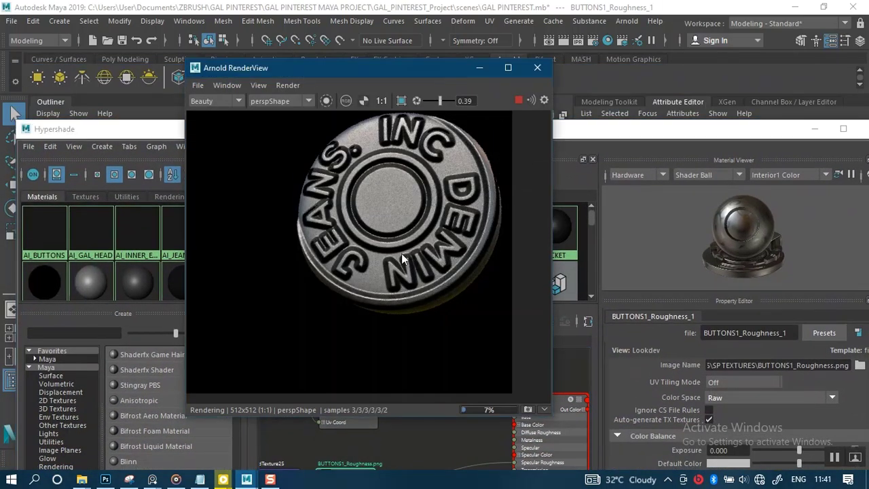
scroll(401, 253, "down", 2)
scroll(401, 253, "up", 2)
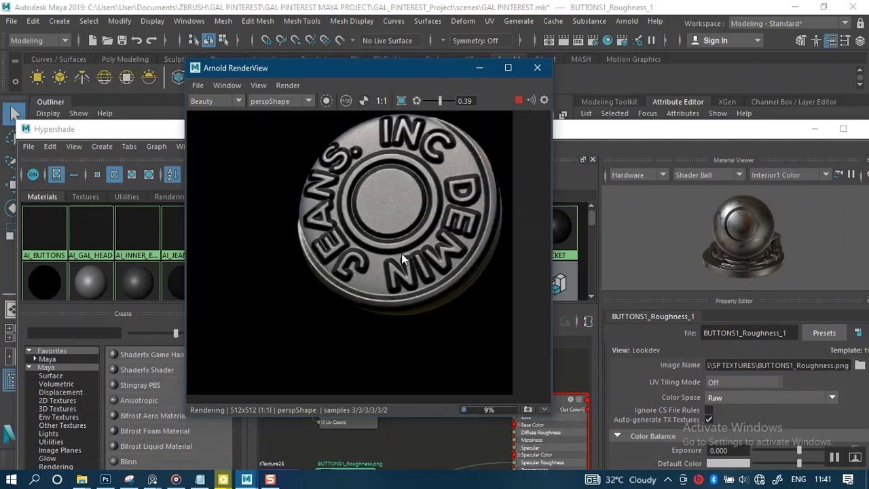
scroll(401, 253, "up", 1)
scroll(401, 253, "up", 1)
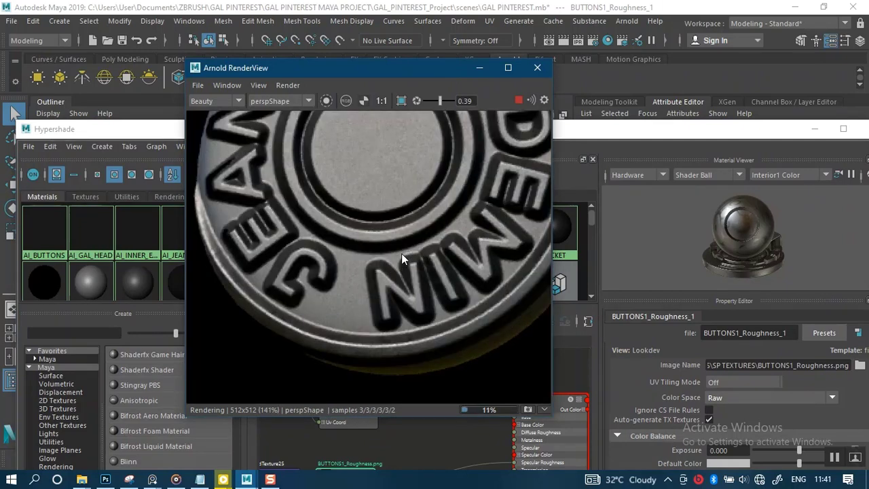
scroll(402, 253, "down", 2)
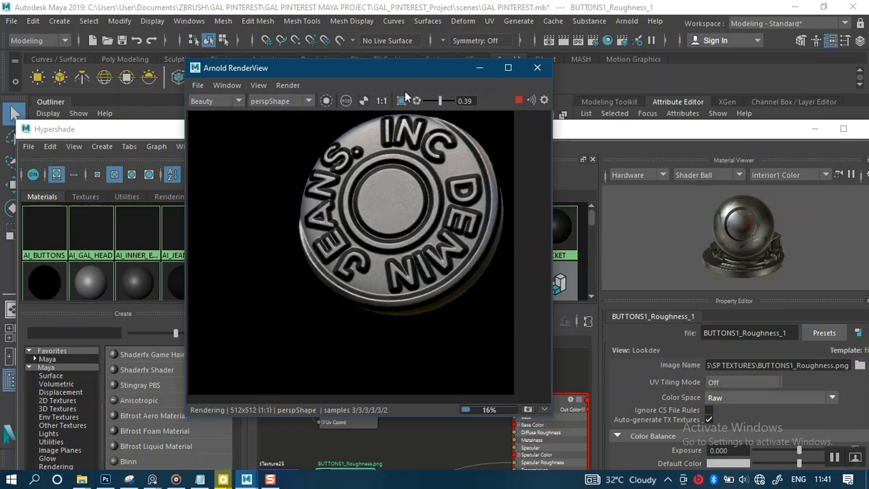
left_click_drag(389, 73, 349, 59)
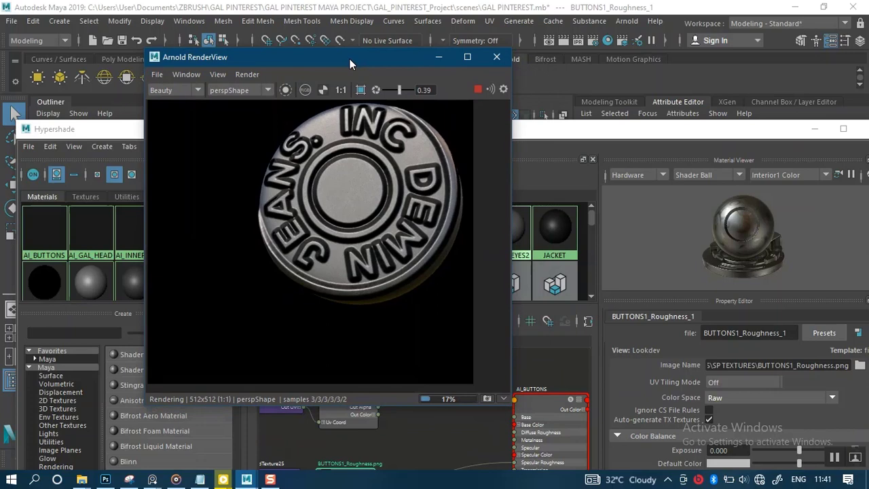
Connect the BUTTONS1_Base_Color.png texture's Out Color to the AI_BUTTONS Base Color.
left_click(517, 138)
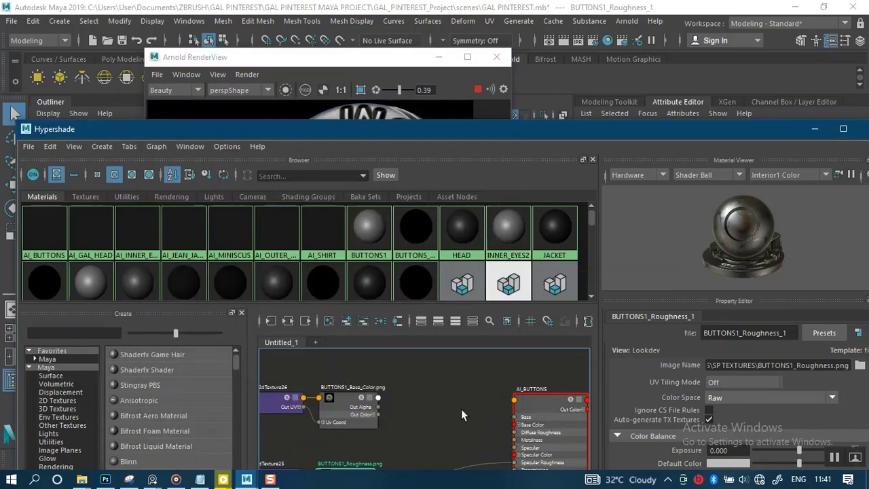
scroll(461, 408, "down", 2)
scroll(460, 406, "up", 3)
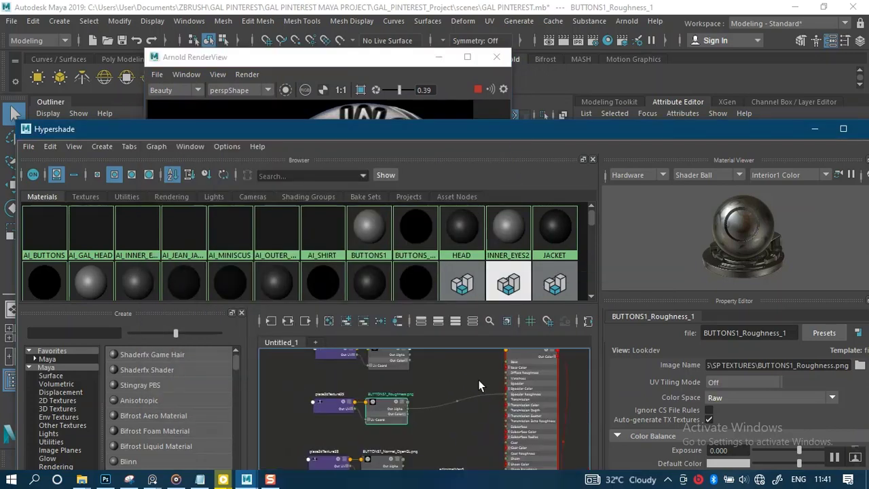
scroll(446, 412, "up", 4)
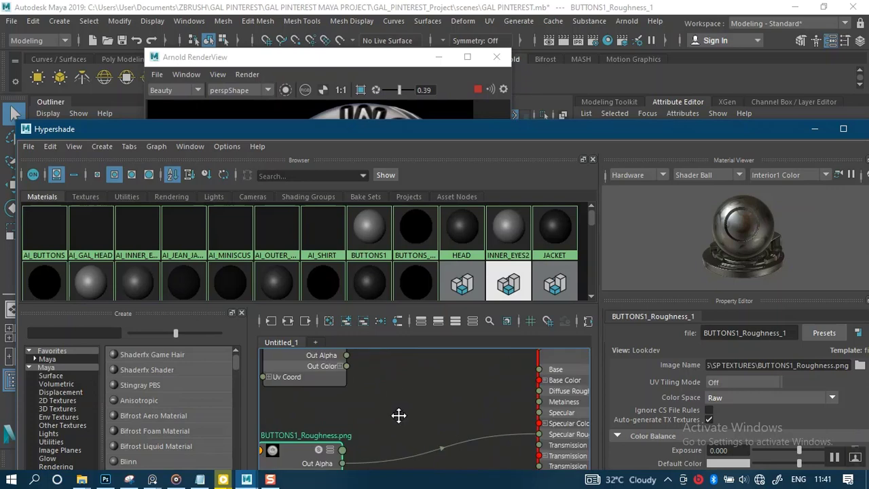
middle_click_drag(399, 416, 402, 420, "alt")
left_click_drag(349, 368, 543, 383)
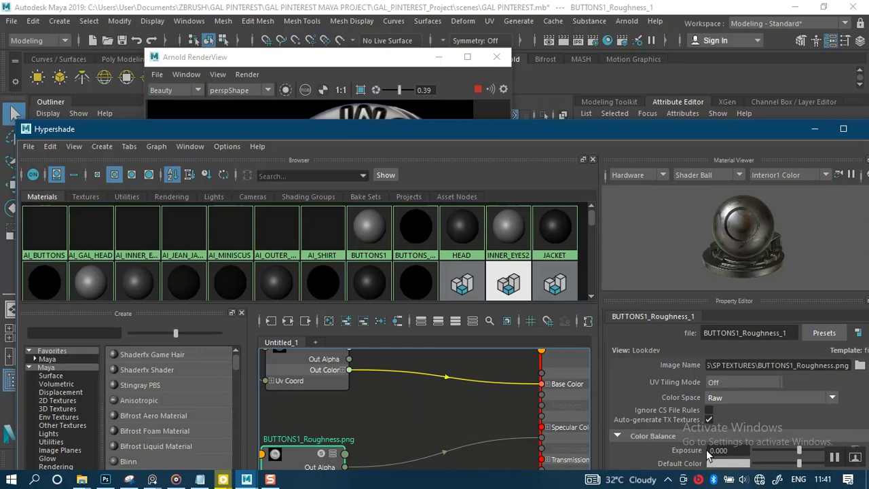
key("Delete")
key("ctrl+z")
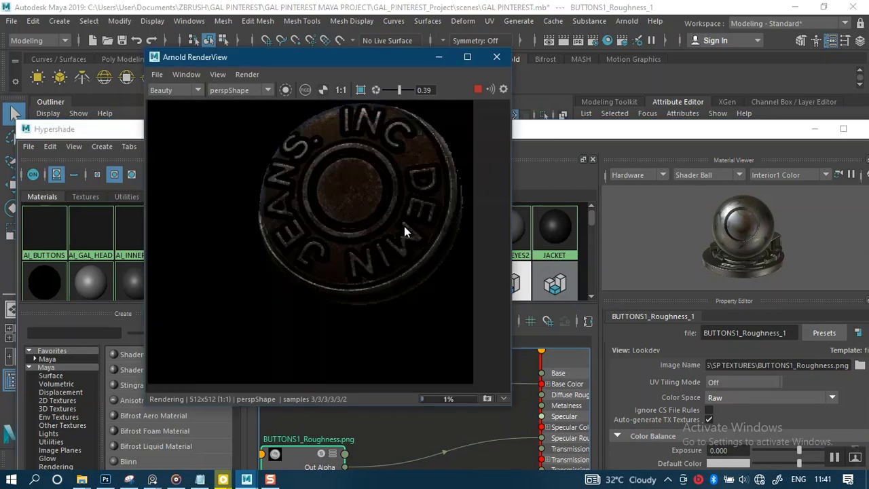
Minimize the Hypershade, select the BUTTON mesh and raise the AI_BUTTONS base Weight to 1.
scroll(387, 238, "down", 2)
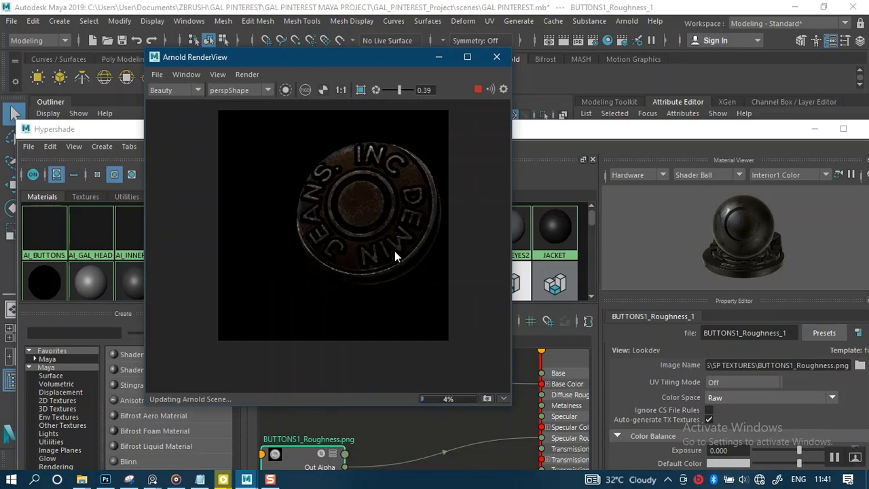
left_click(814, 129)
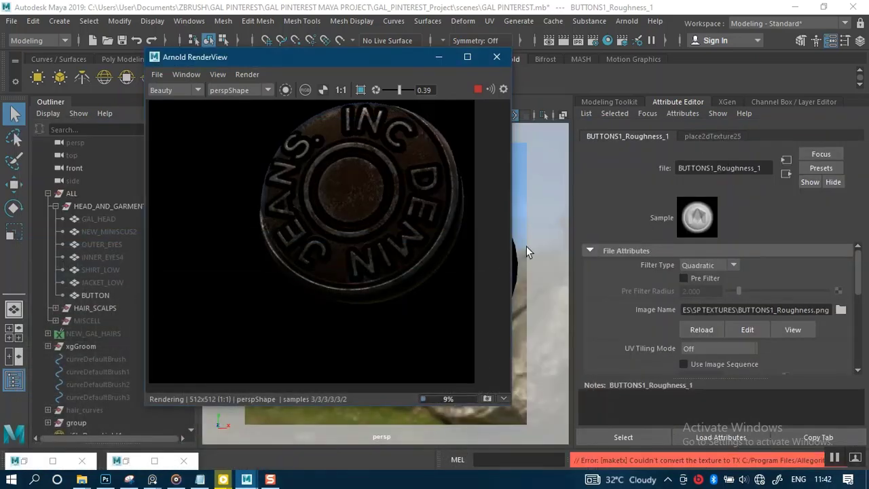
left_click(86, 292)
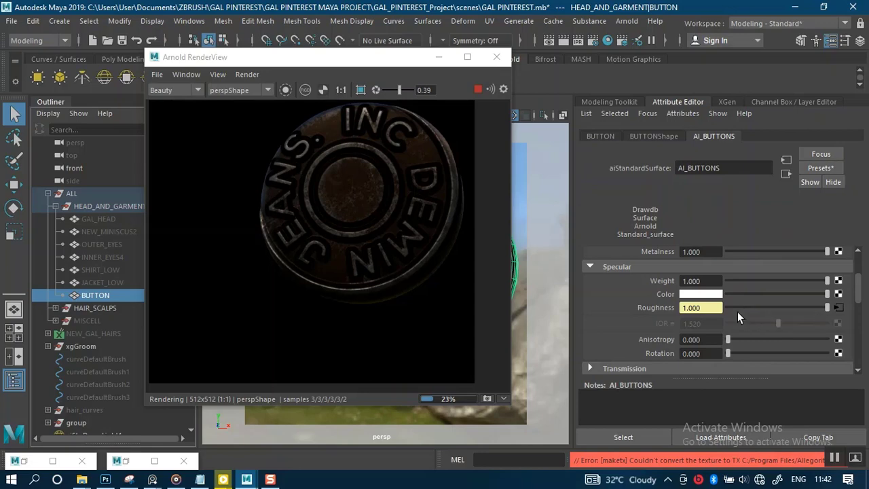
scroll(747, 295, "up", 2)
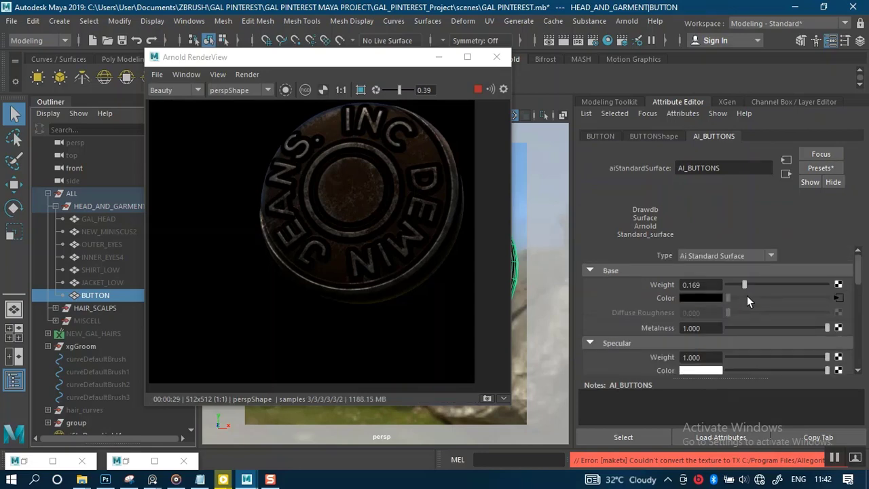
left_click_drag(746, 285, 840, 287)
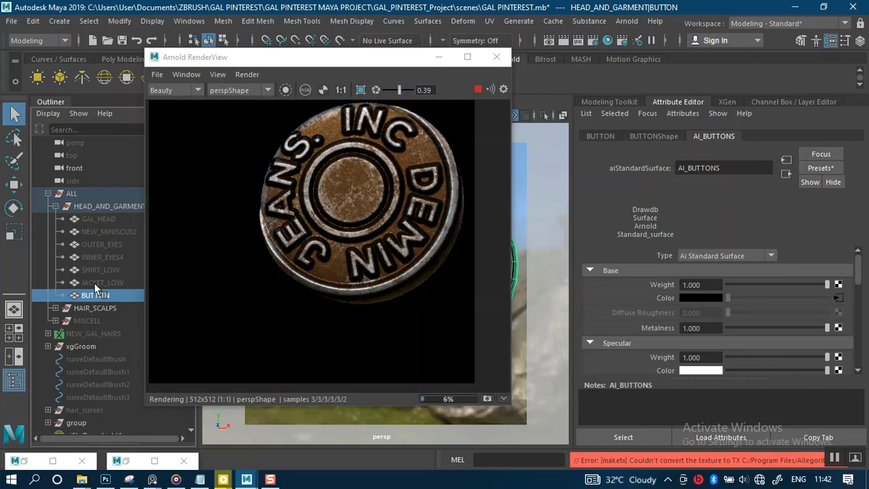
Stop the live render, close the Arnold RenderView and check the AI_BUTTONS base and specular settings.
left_click(124, 283)
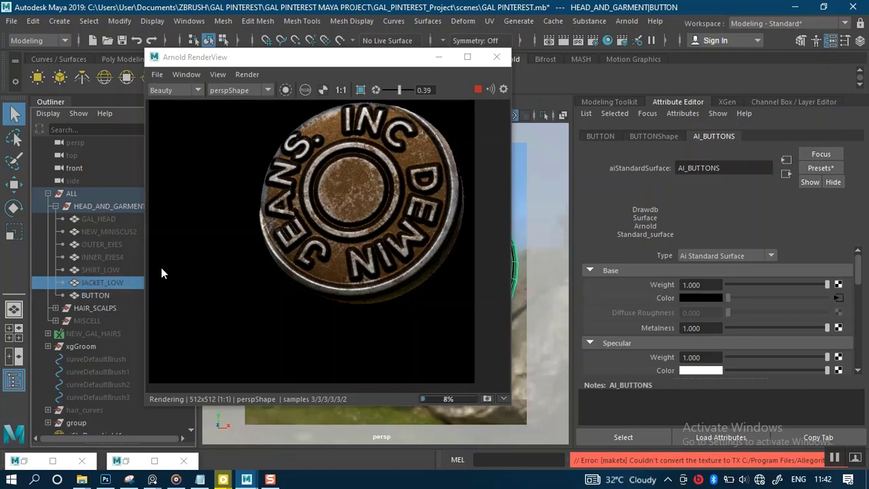
left_click(478, 90)
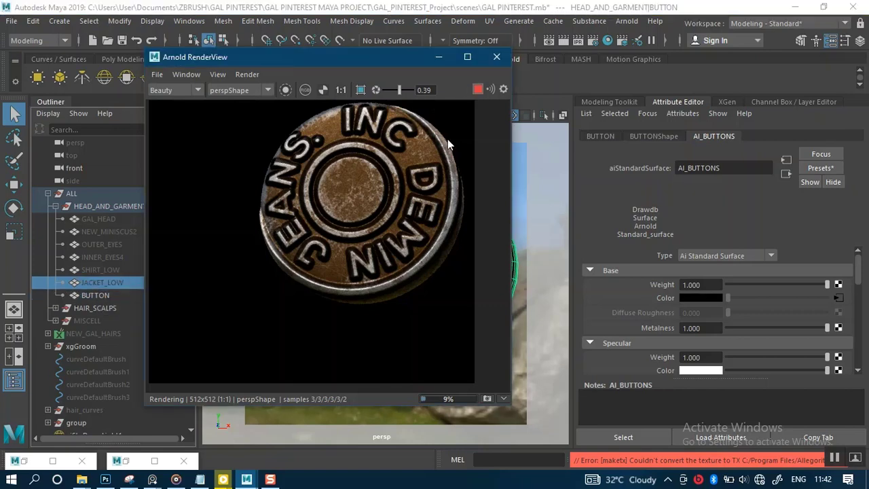
left_click(495, 58)
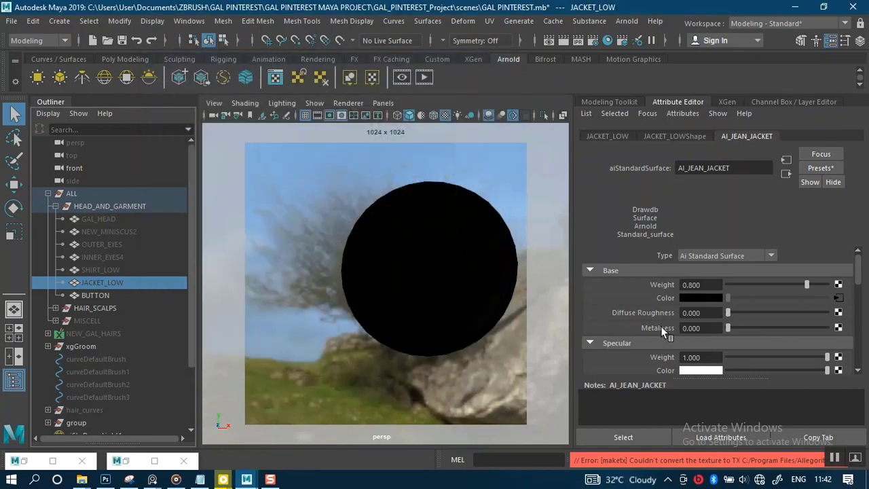
left_click(95, 296)
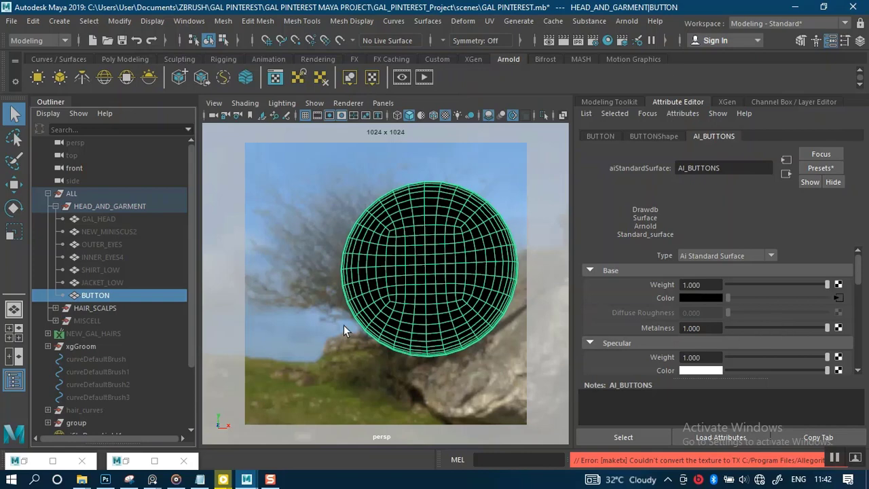
scroll(632, 318, "down", 2)
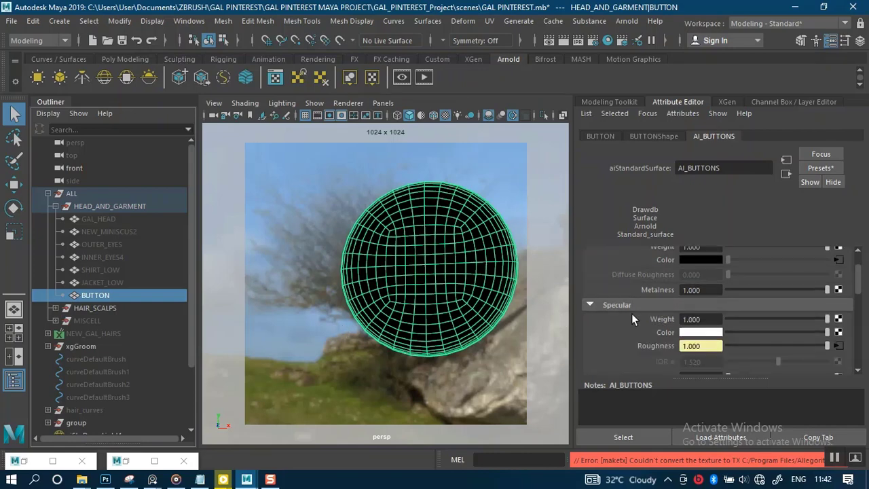
scroll(631, 313, "up", 2)
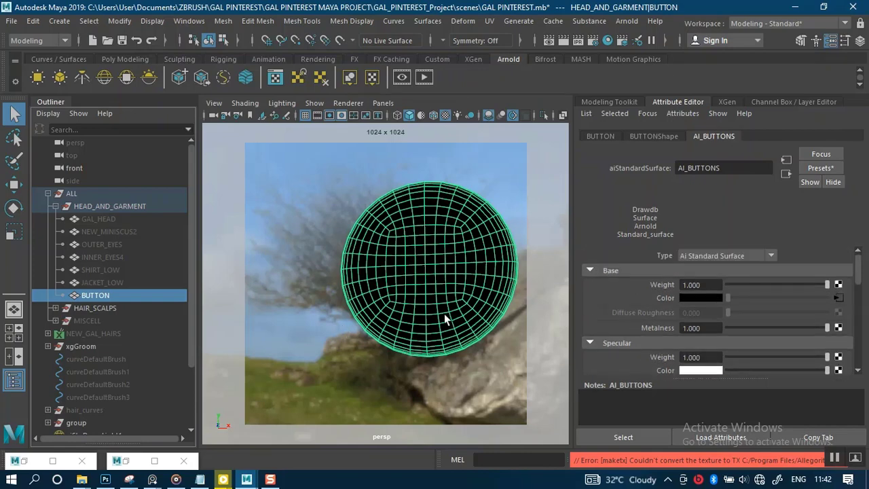
Unhide the SHIRT_LOW and JACKET_LOW meshes and frame the whole outfit in the perspective view.
left_click(113, 270)
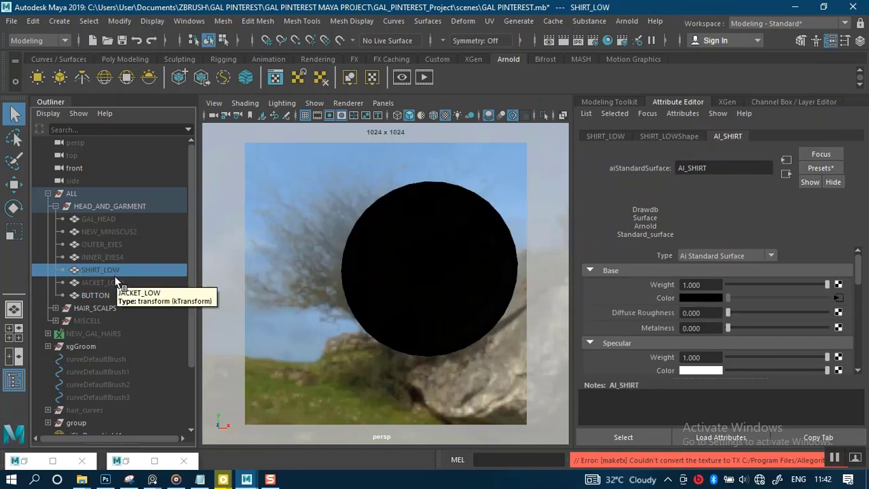
key("shift+h")
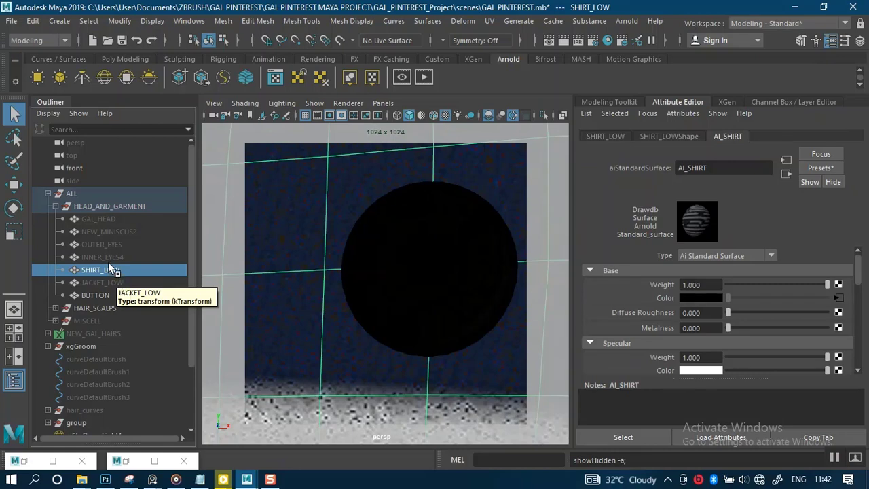
left_click(113, 281)
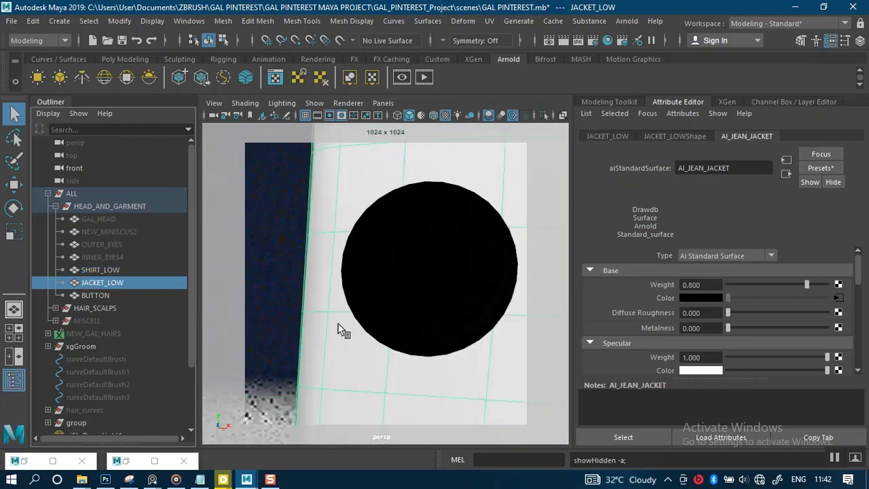
key("shift+h")
right_click_drag(350, 202, 475, 166, "alt")
left_click(475, 166)
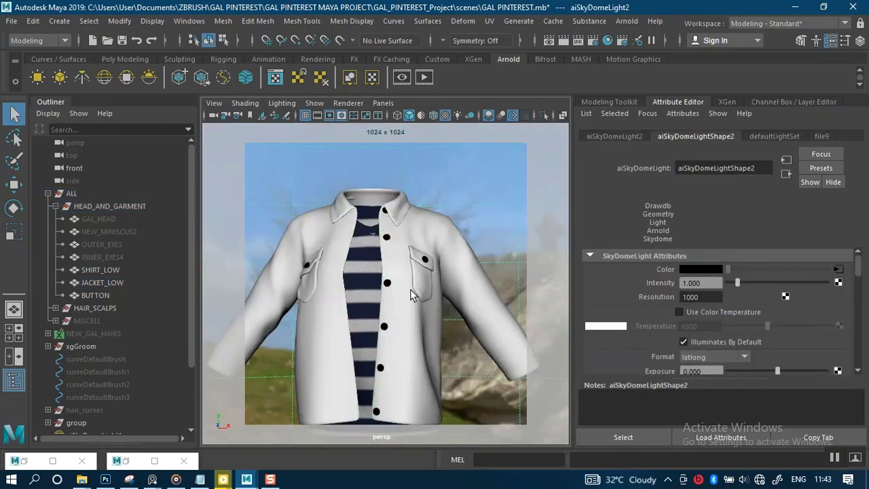
left_click_drag(409, 289, 409, 296, "alt")
middle_click_drag(419, 289, 437, 276, "alt")
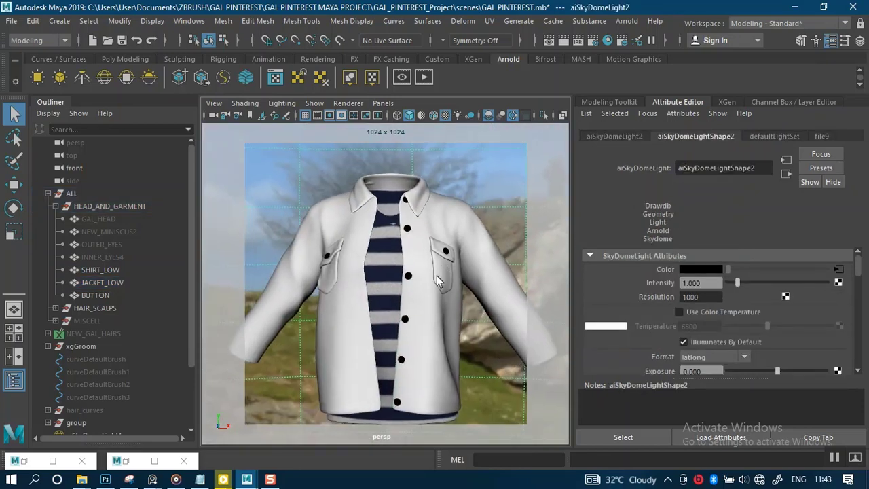
Check the jacket's AI_JEAN_JACKET material and the shirt's AI_SHIRT material on the visible meshes.
left_click(425, 314)
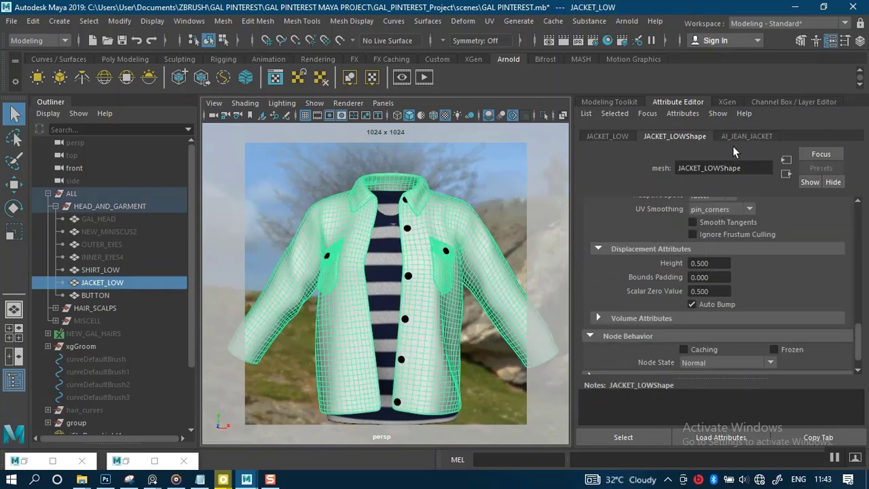
left_click(735, 138)
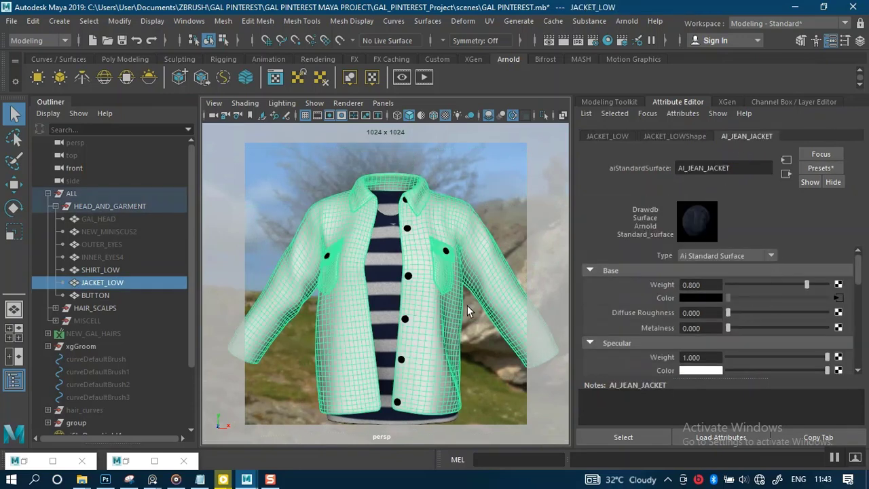
left_click(446, 116)
left_click(447, 116)
left_click(392, 259)
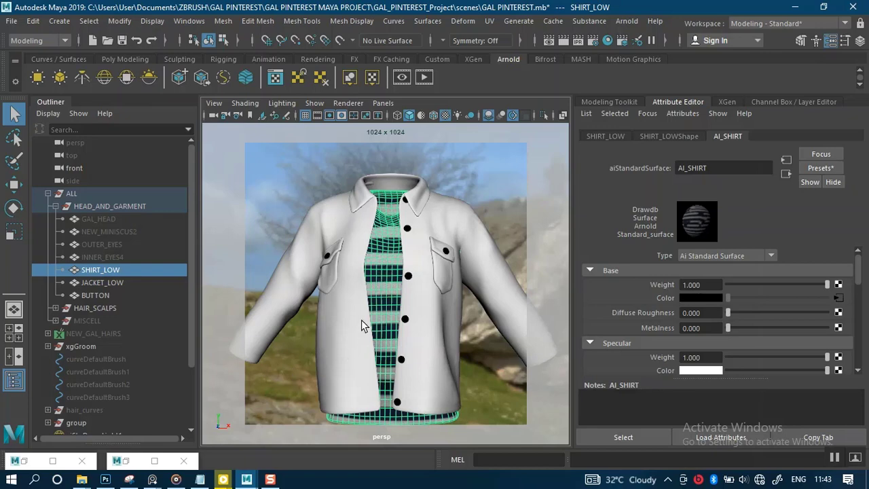
Start a live Arnold render of the jacket, shirt and buttons and examine the garments' textures up close.
double_click(120, 467)
left_click(735, 104)
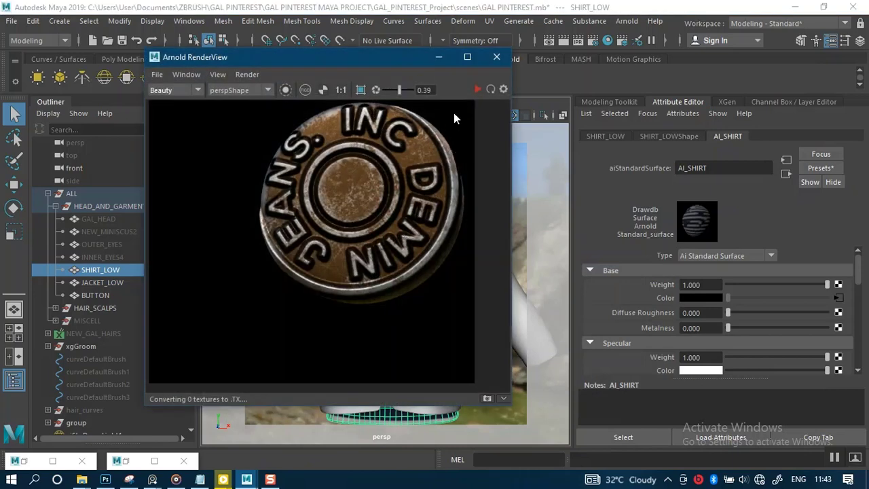
scroll(404, 228, "down", 2)
left_click(476, 90)
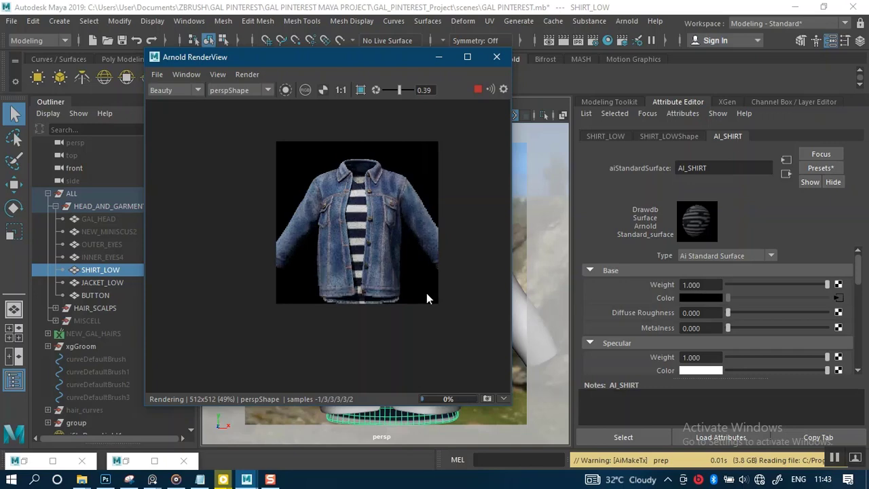
scroll(401, 254, "up", 1)
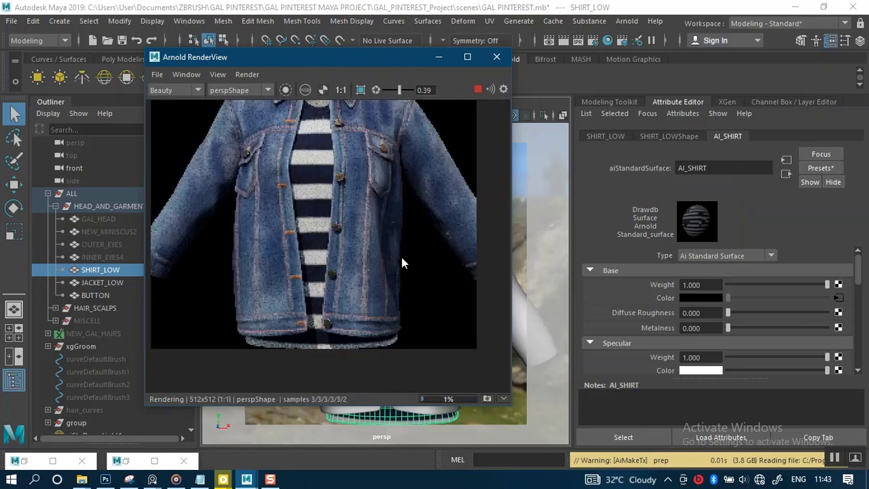
middle_click_drag(424, 243, 396, 279)
scroll(364, 255, "up", 1)
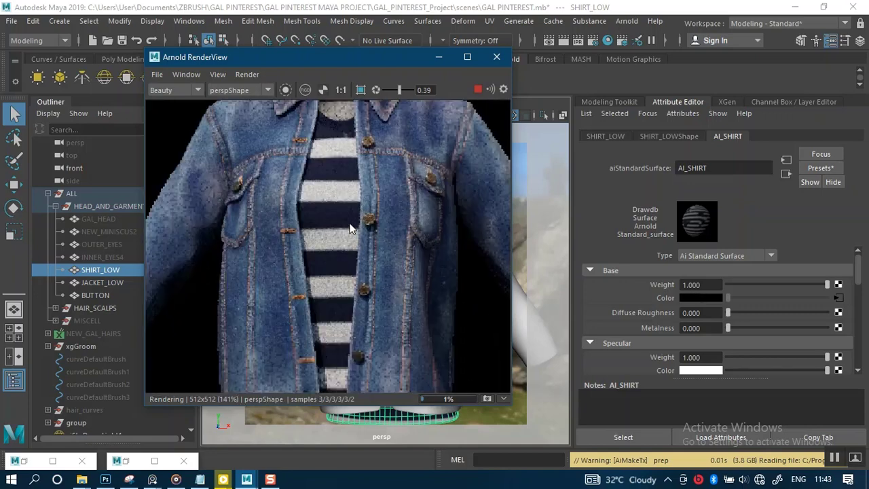
middle_click_drag(369, 229, 380, 238)
scroll(381, 240, "down", 1)
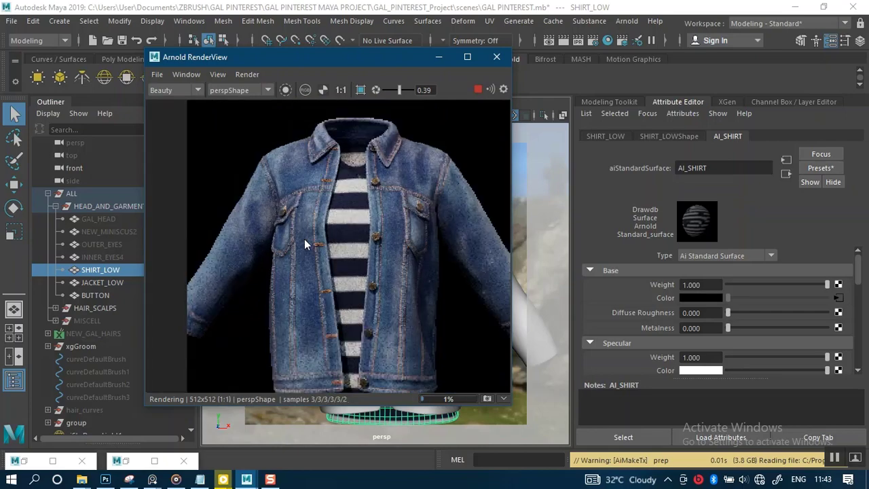
Unhide the GAL_HEAD, NEW_MINISCUS2, OUTER_EYES and INNER_EYES4 meshes, and stop and close the live render.
left_click(104, 220)
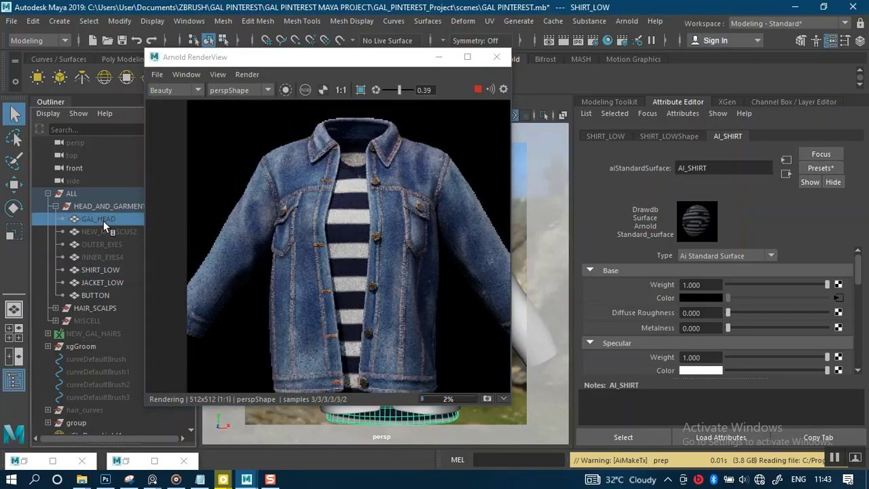
left_click(107, 258, "shift")
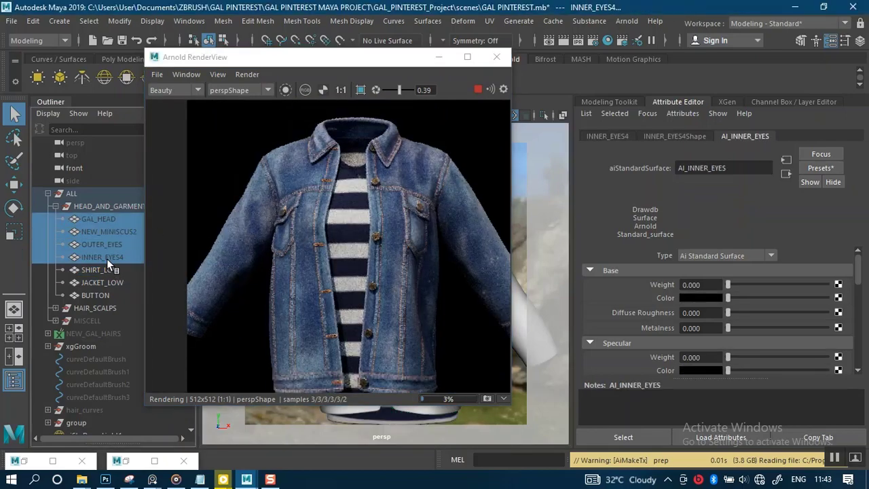
key("shift+h")
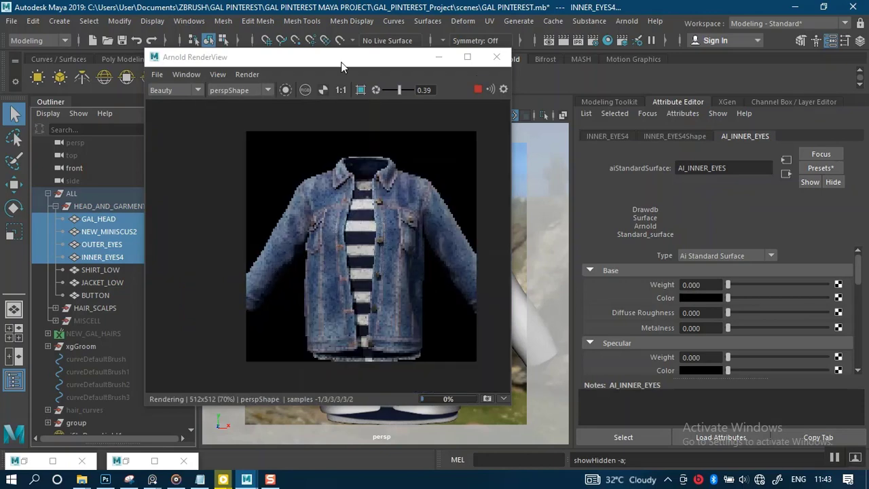
left_click(478, 89)
left_click(496, 57)
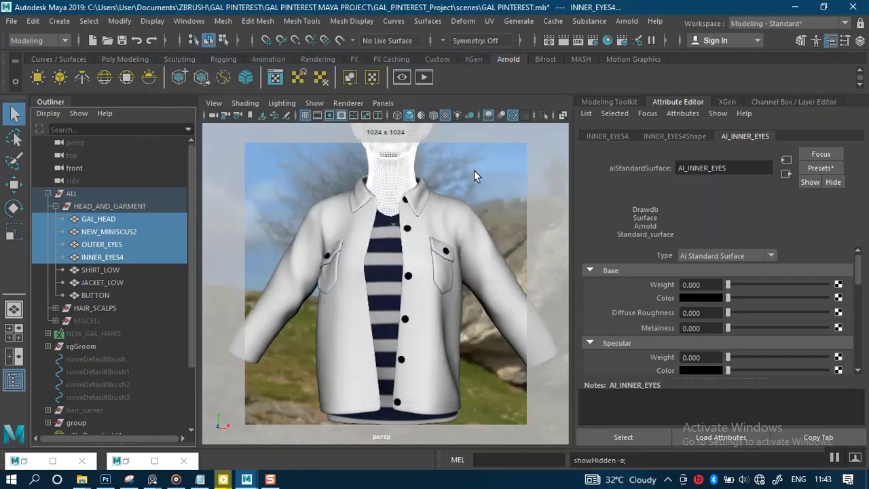
Unhide the NEW_GAL_HAIRS XGen hair and frame the head, hair and garments together in the perspective view.
left_click(474, 172)
right_click_drag(432, 301, 419, 288, "alt")
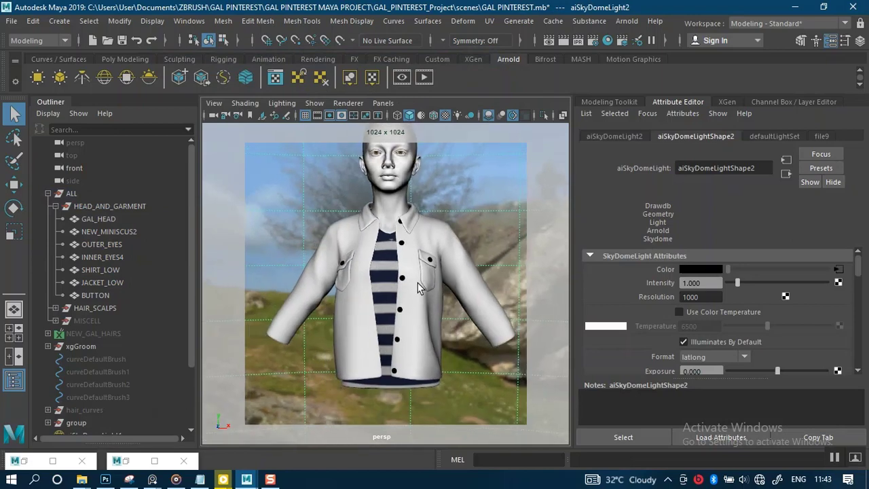
middle_click_drag(419, 287, 421, 303, "alt")
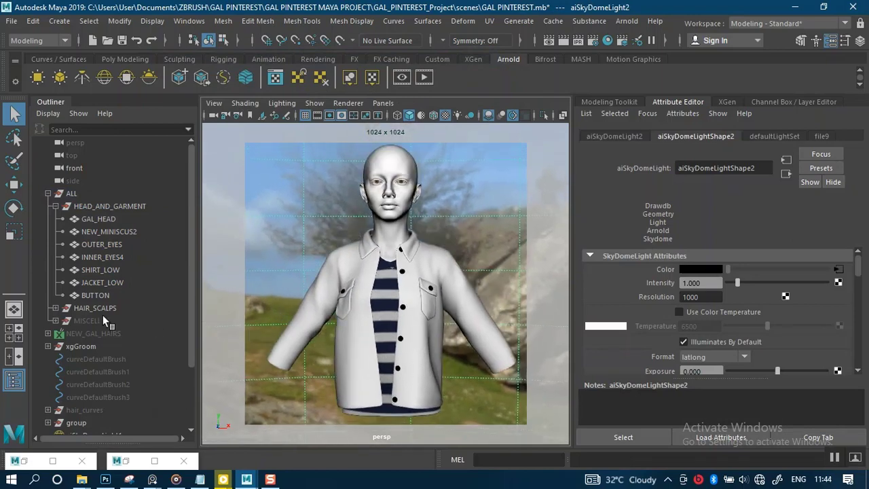
left_click(105, 333)
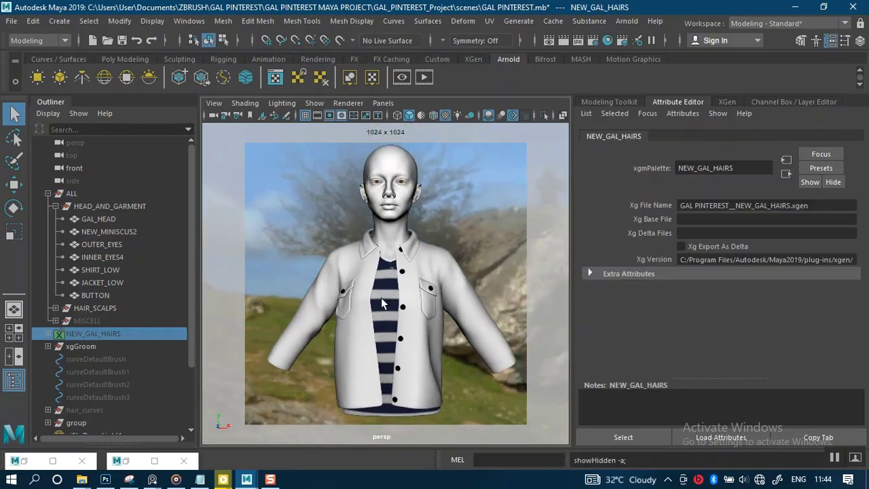
key("shift+h")
mouse_move(482, 252)
left_mouse_down("alt")
mouse_move(466, 266)
mouse_move(476, 267)
left_mouse_up("alt")
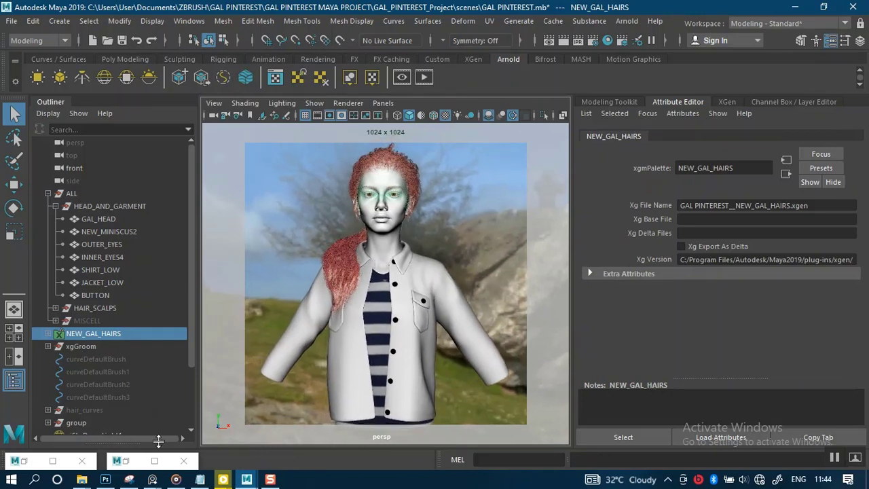
Save the scene and start a live Arnold render of the whole character, examining the face, hair and jacket up close.
left_click(402, 78)
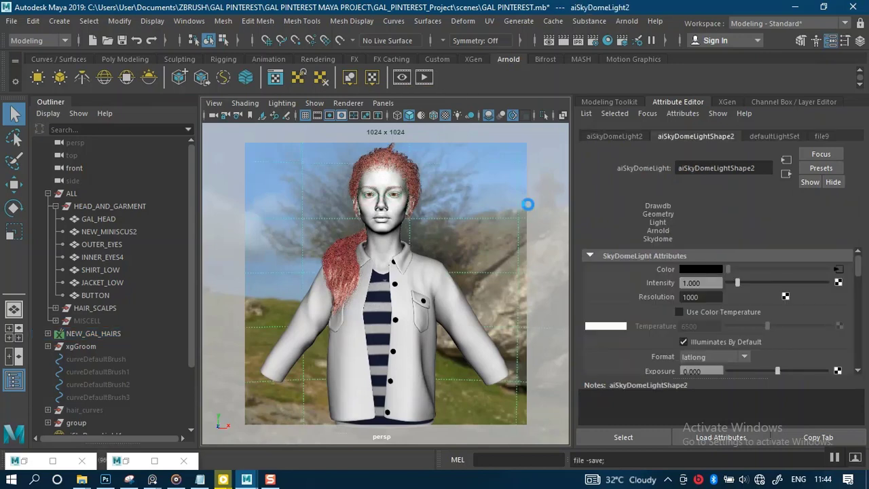
left_click(402, 79)
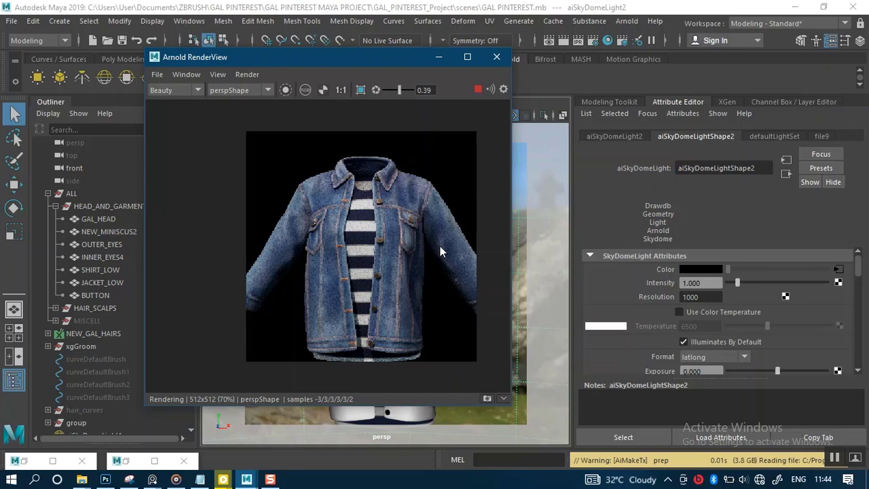
left_click(837, 460)
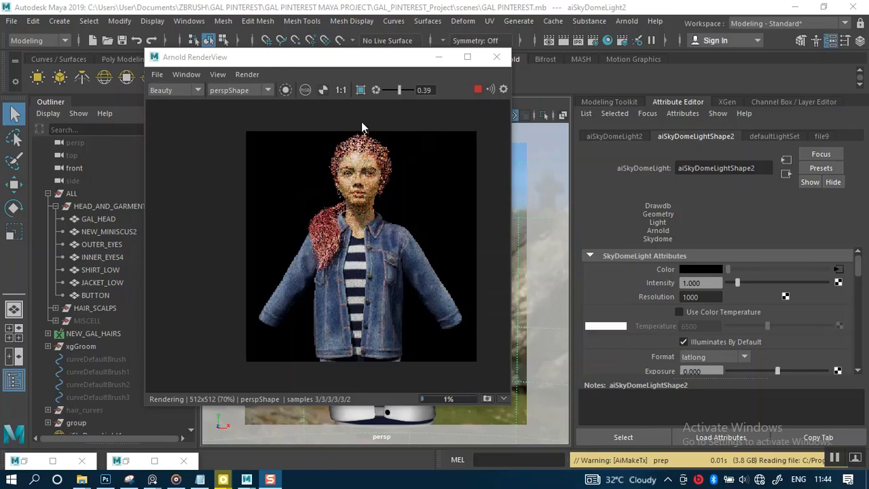
scroll(366, 203, "up", 2)
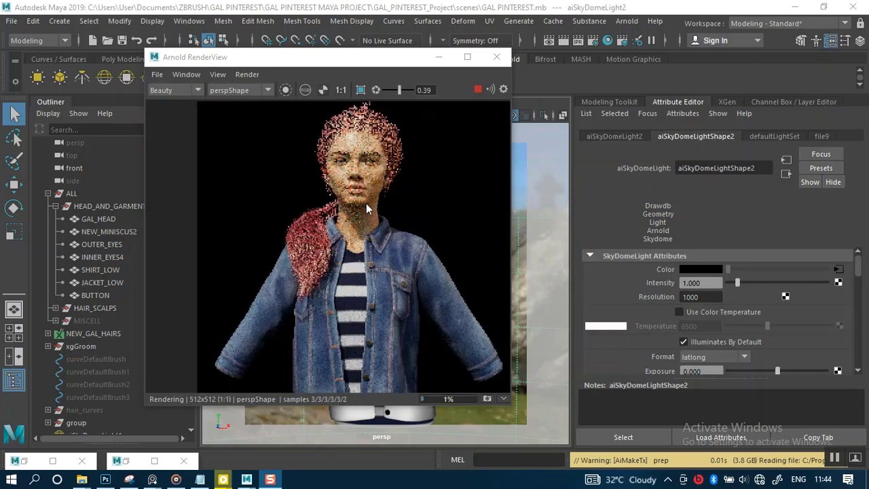
scroll(366, 203, "up", 1)
scroll(366, 203, "up", 1)
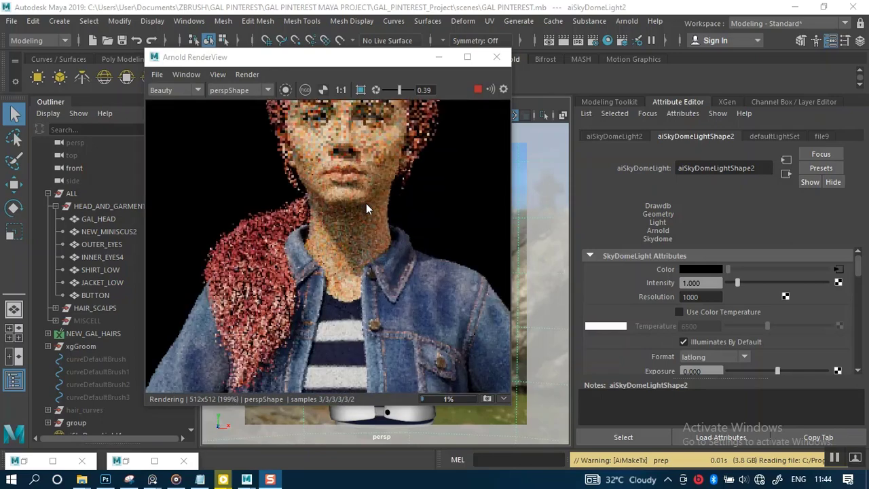
scroll(366, 203, "up", 1)
scroll(366, 203, "down", 2)
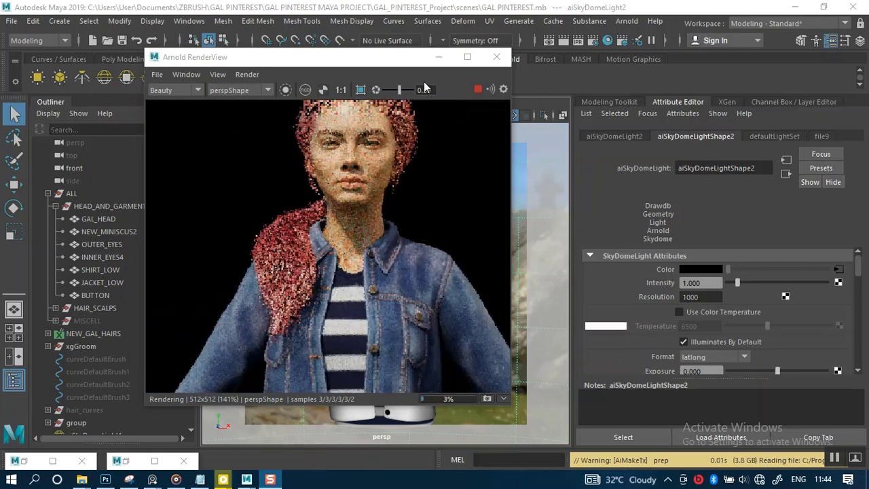
Move the render window clear of the viewport and switch the perspective camera to the front_cam bookmark for a live head-and-shoulders render.
left_click_drag(387, 61, 656, 73)
left_click(214, 102)
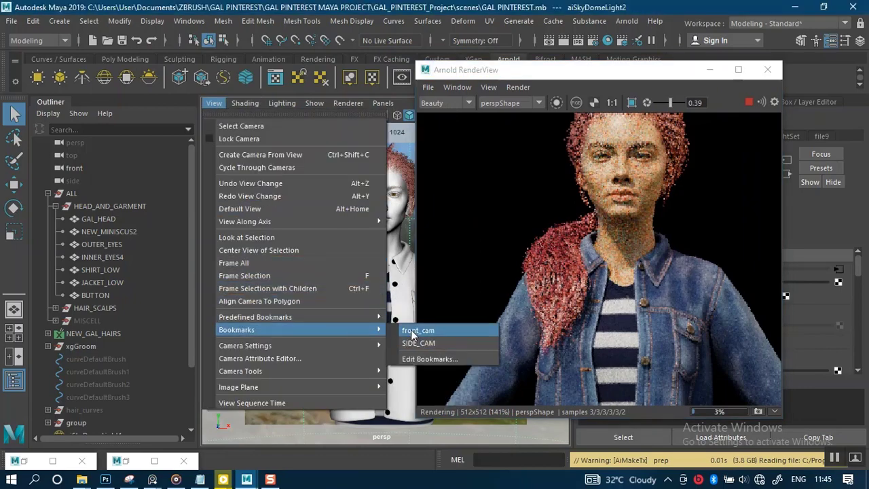
left_click(414, 332)
key("[")
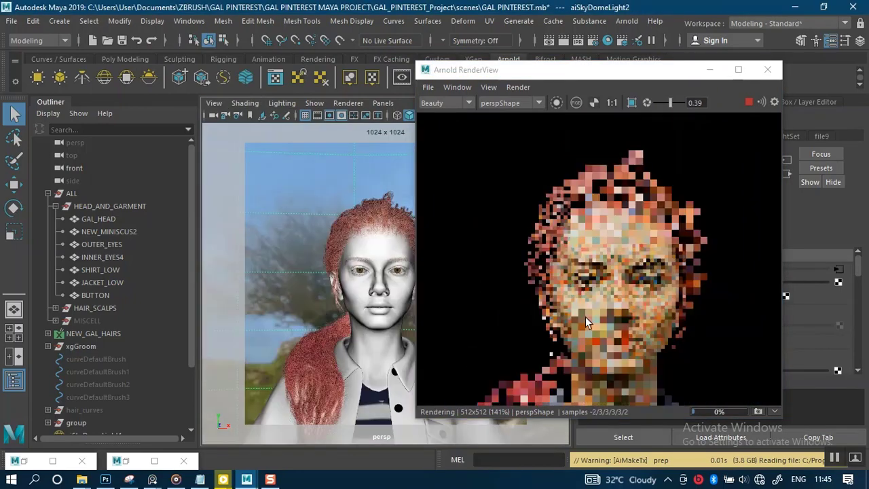
scroll(641, 279, "down", 2)
left_click(641, 270)
scroll(630, 255, "up", 1)
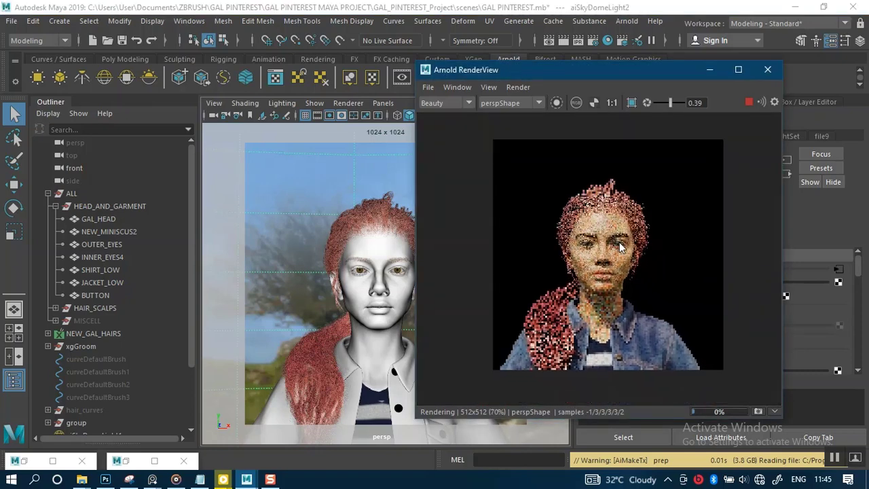